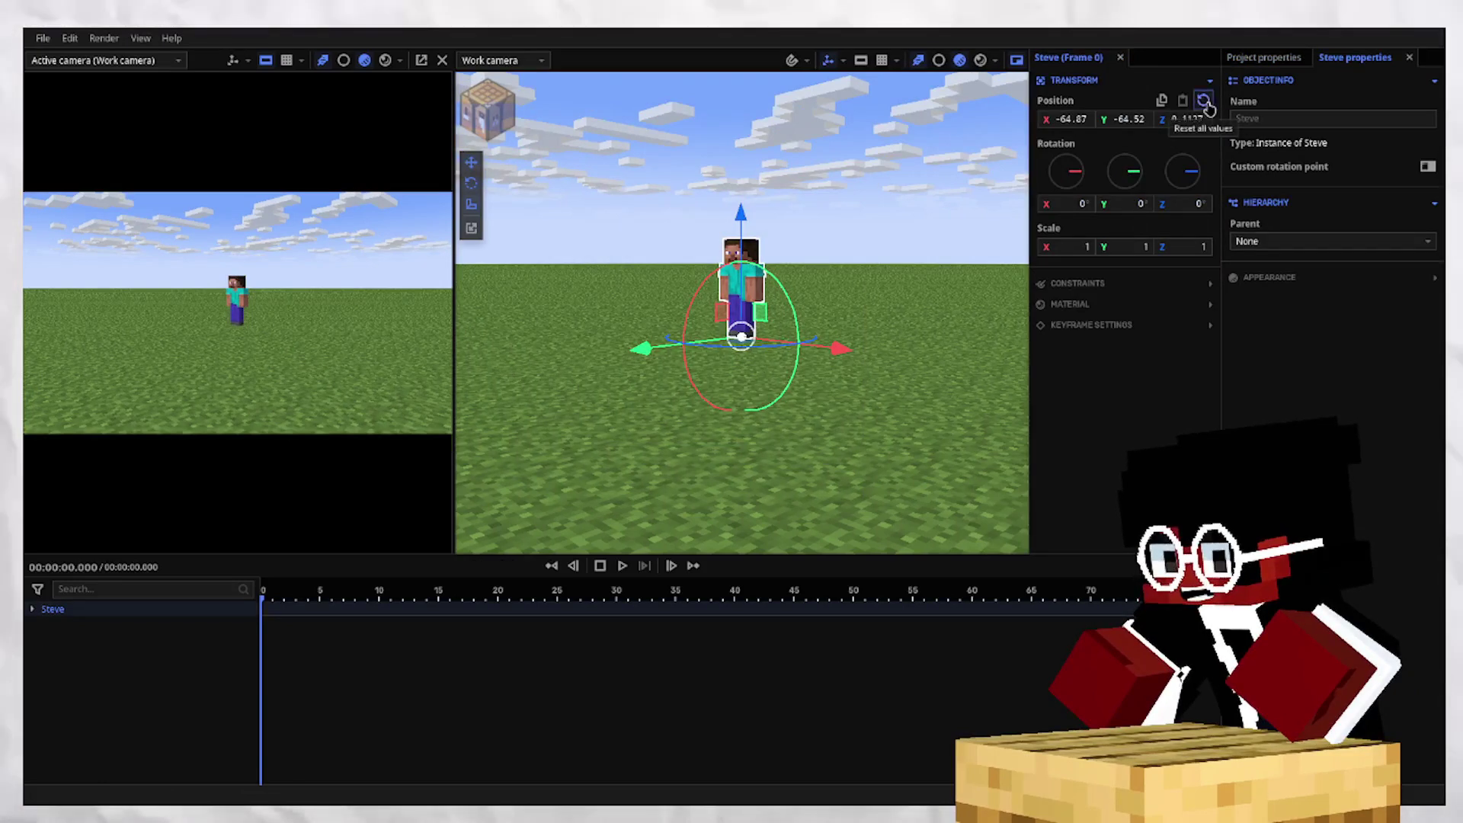
Reset Steve's position values and place Steve inside a new folder in the timeline, expanding the folder.
{"action": "left_click", "coordinate": [1204, 101]}
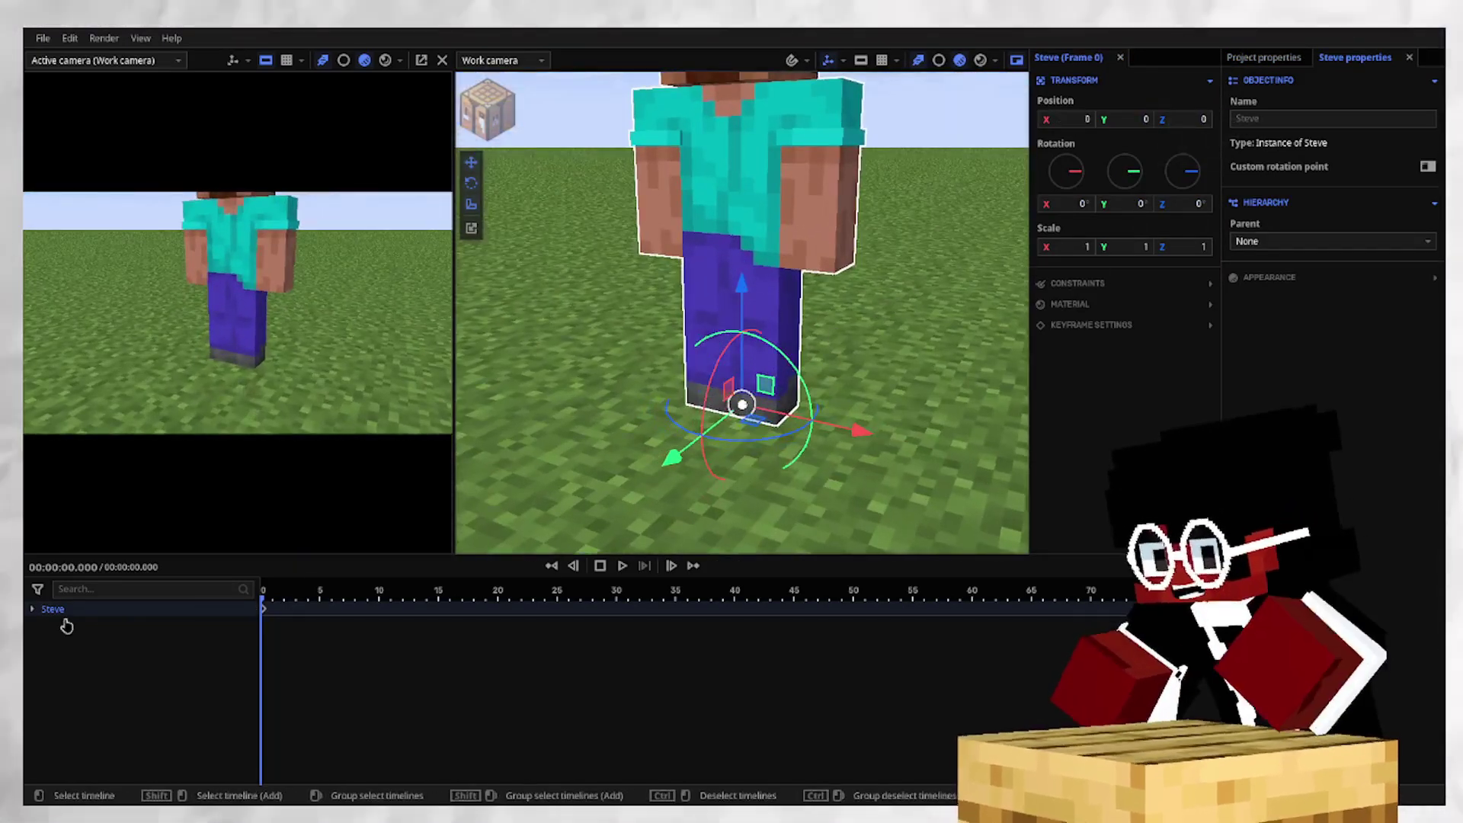
{"action": "right_click", "coordinate": [73, 610]}
{"action": "left_click", "coordinate": [84, 576]}
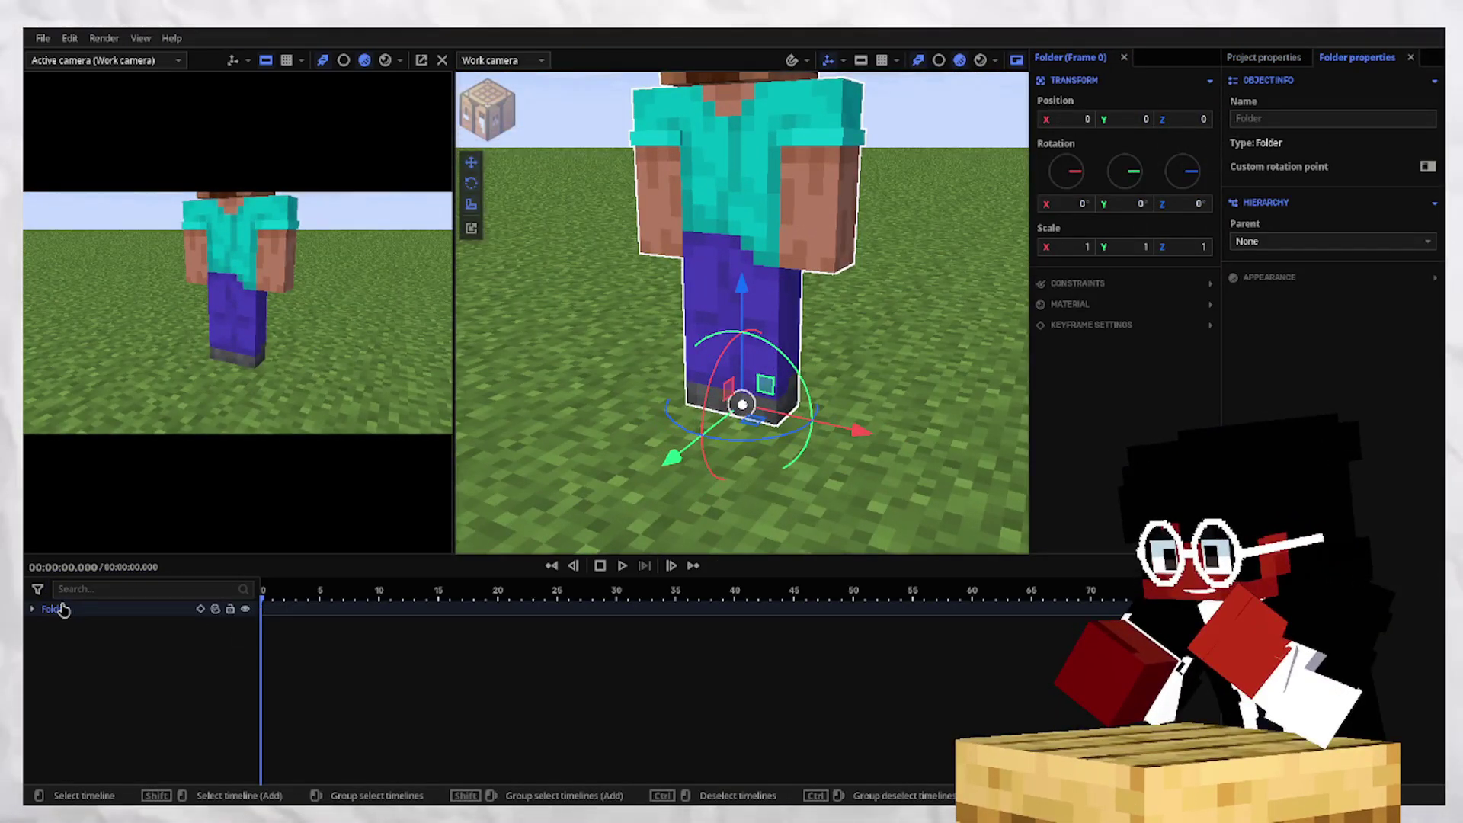
{"action": "left_click", "coordinate": [31, 609]}
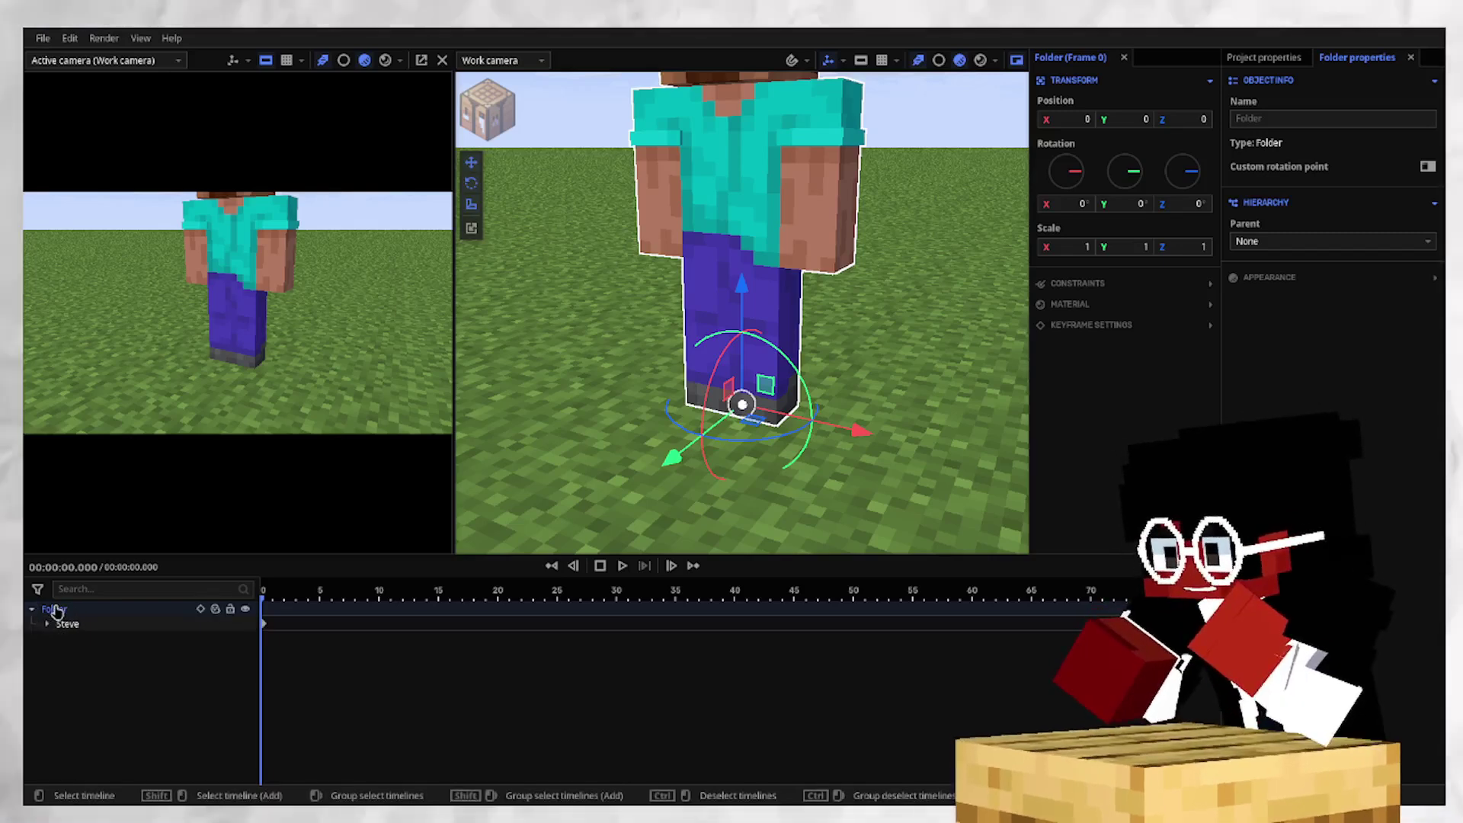
Rename the folder containing Steve to St and select it in the timeline.
{"action": "double_click", "coordinate": [55, 610]}
{"action": "type", "text": "St"}
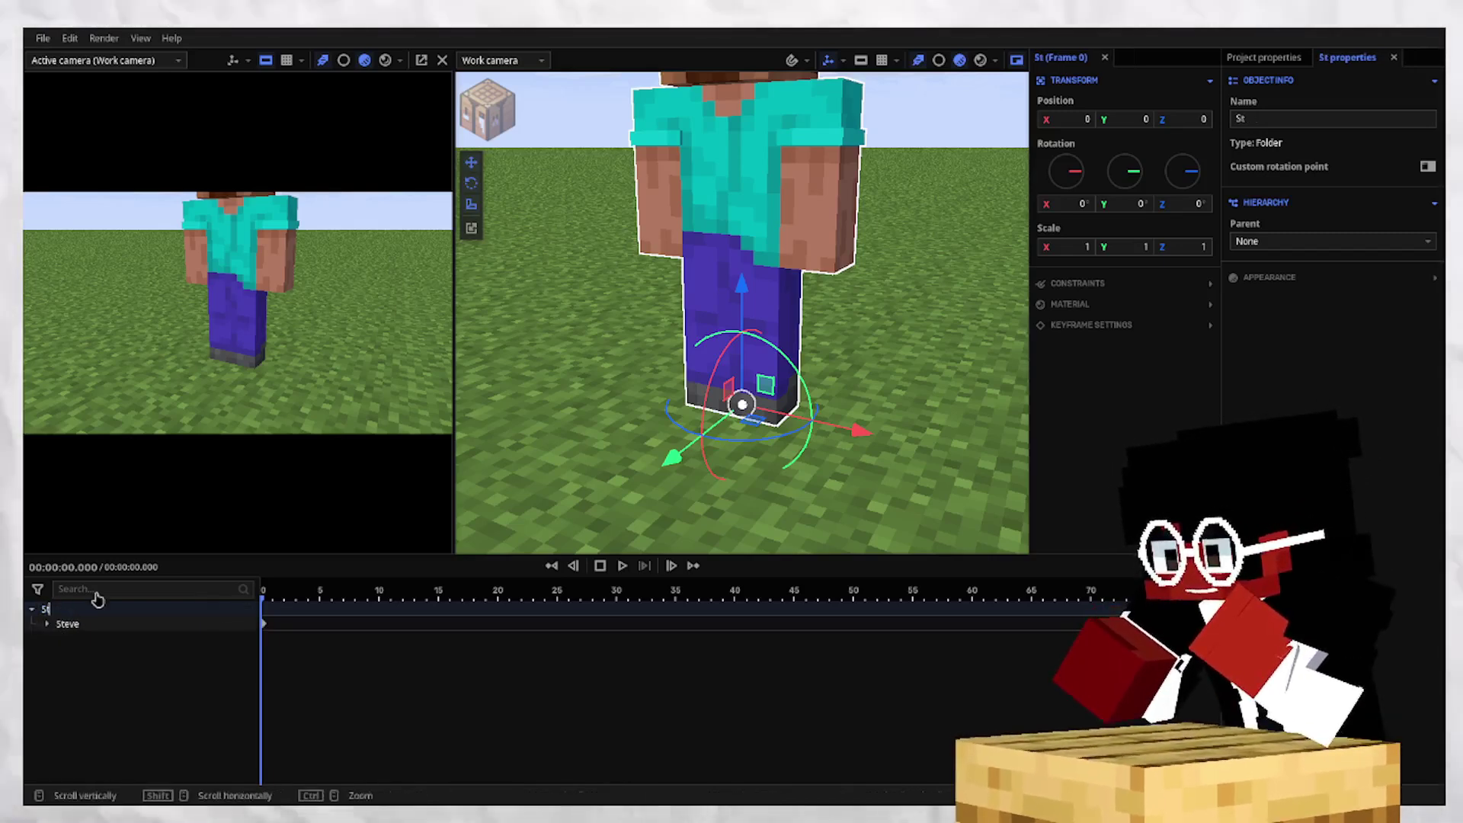
{"action": "left_click", "coordinate": [93, 626]}
{"action": "left_click", "coordinate": [69, 609]}
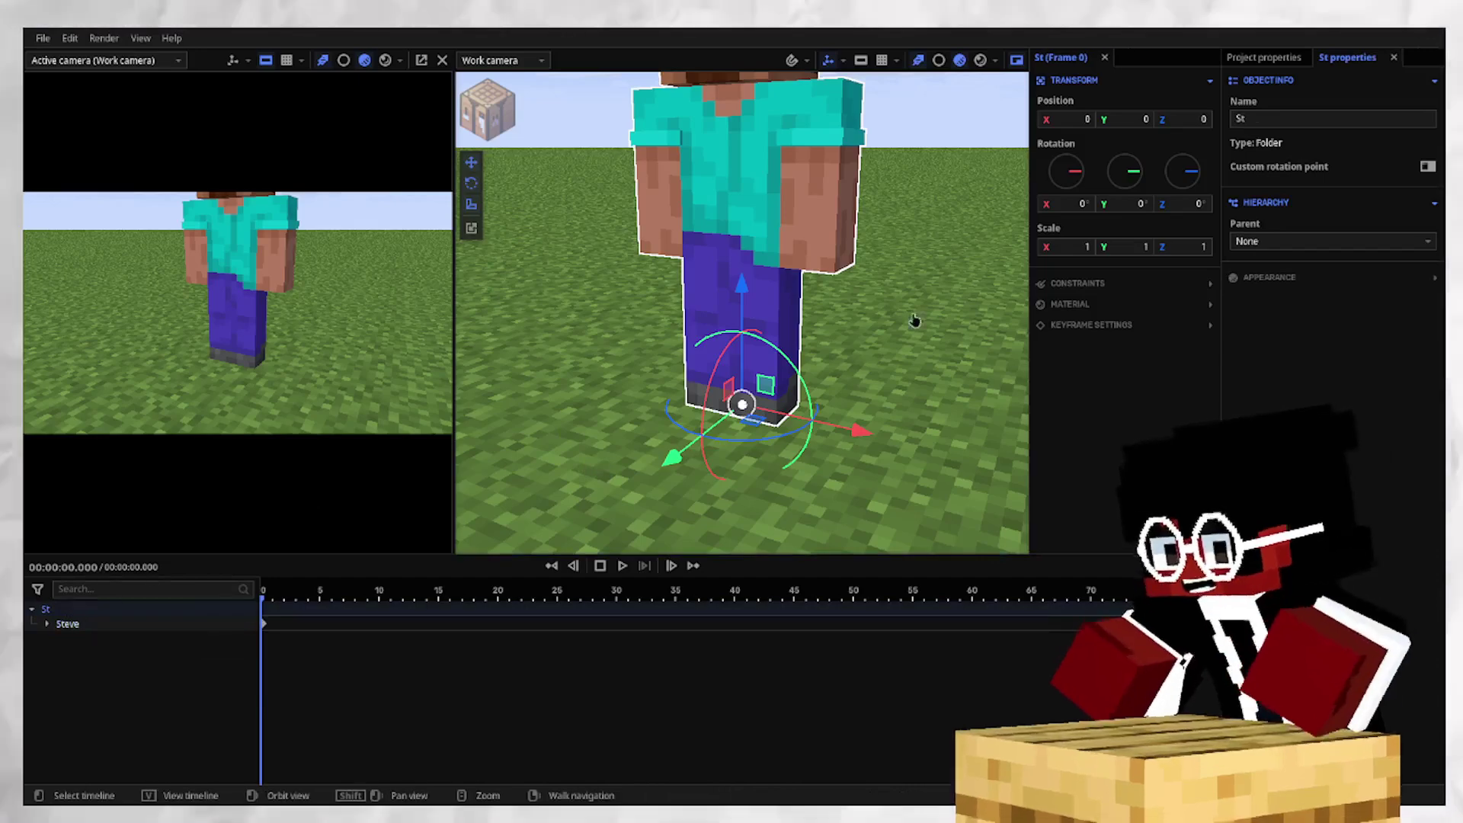
Raise the St folder to about Z 99.87 at frame 0, and keyframe its position reset to zero at frame 12.
{"action": "key", "text": "s"}
{"action": "mouse_move", "coordinate": [915, 319]}
{"action": "right_mouse_down"}
{"action": "mouse_move", "coordinate": [906, 328]}
{"action": "mouse_move", "coordinate": [905, 314]}
{"action": "right_mouse_up"}
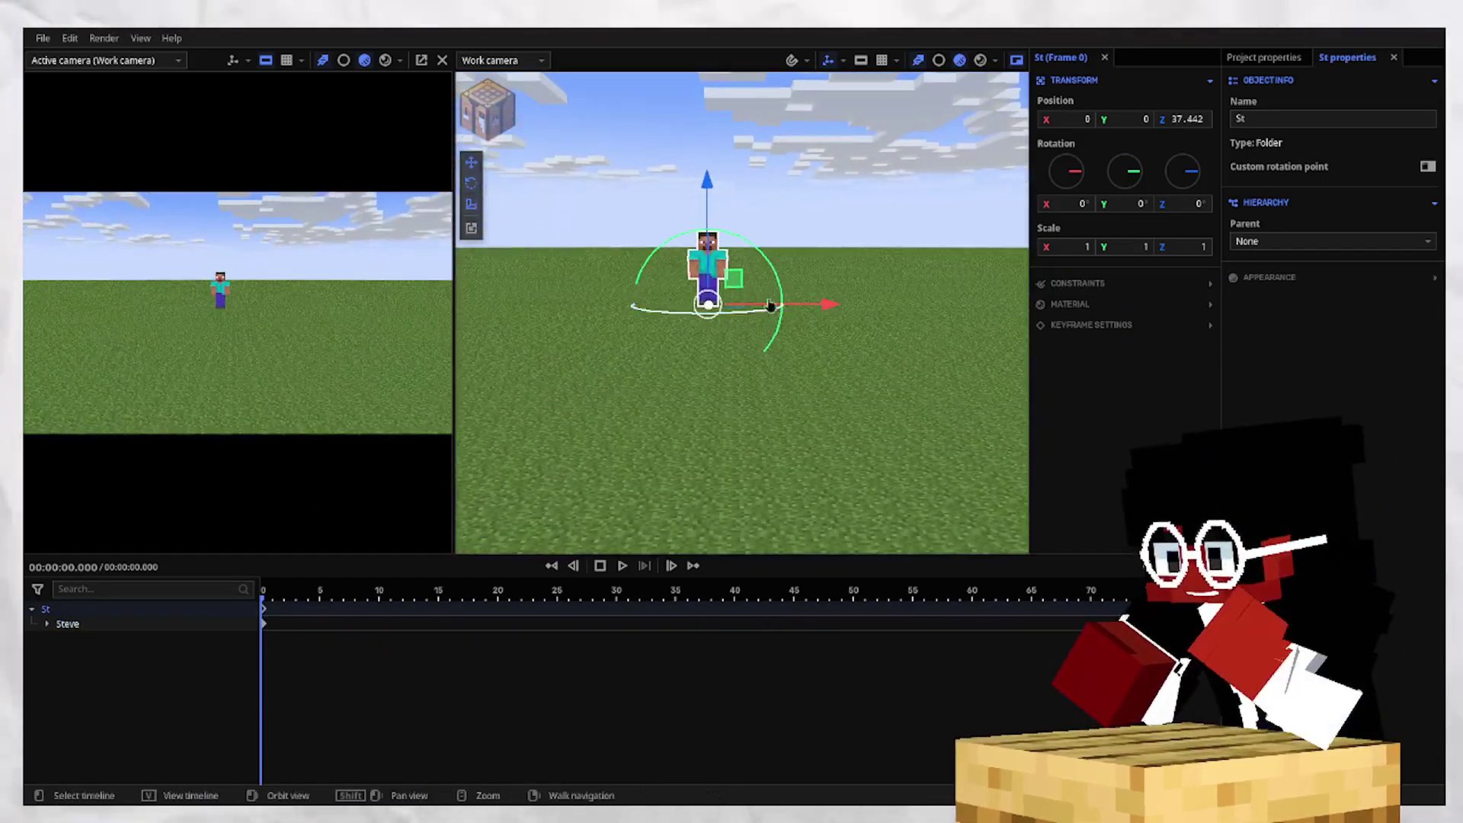
{"action": "left_click_drag", "start_coordinate": [718, 205], "coordinate": [718, 60]}
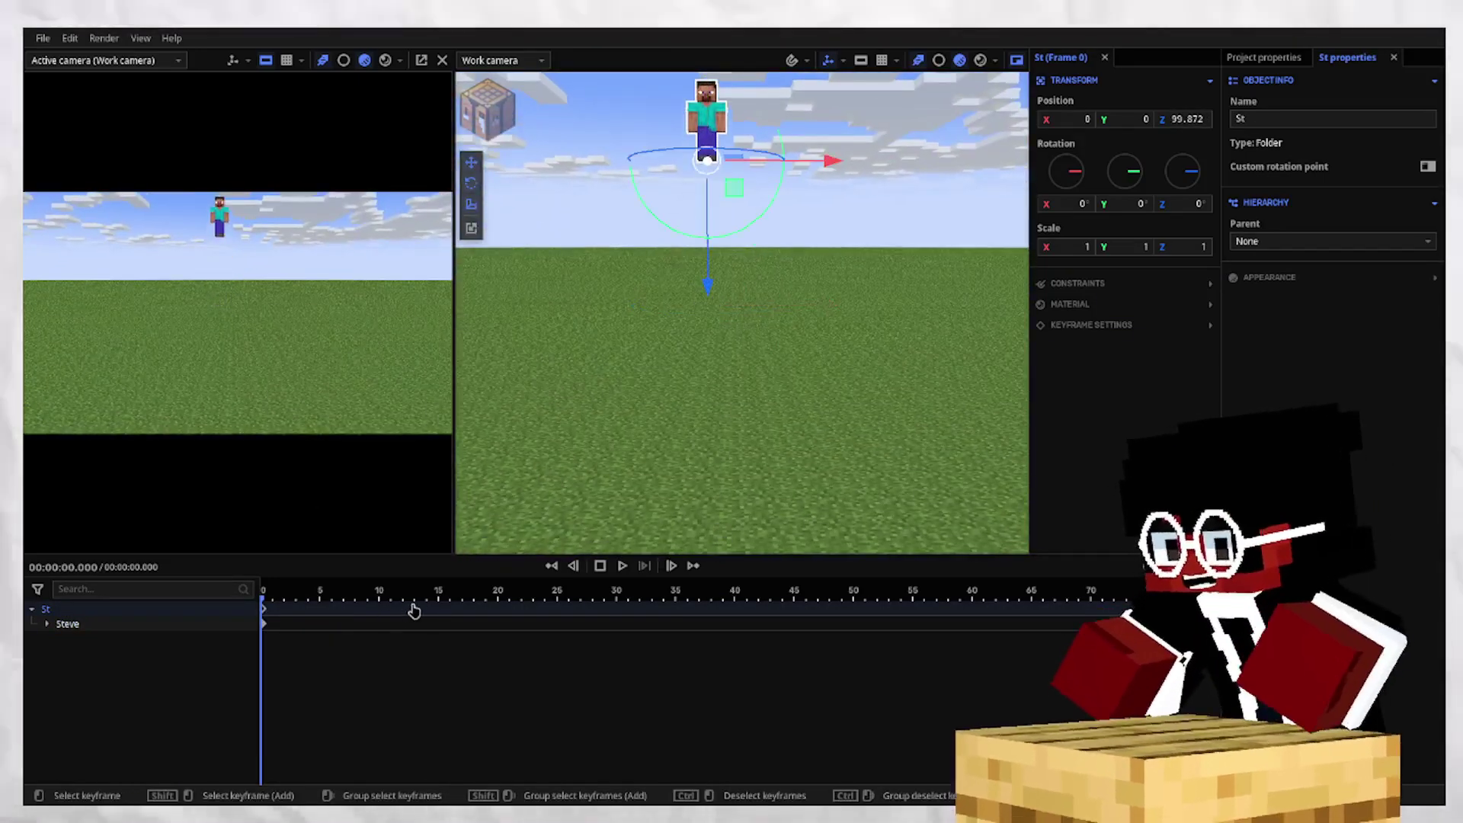
{"action": "left_click", "coordinate": [404, 615]}
{"action": "left_click", "coordinate": [1202, 100]}
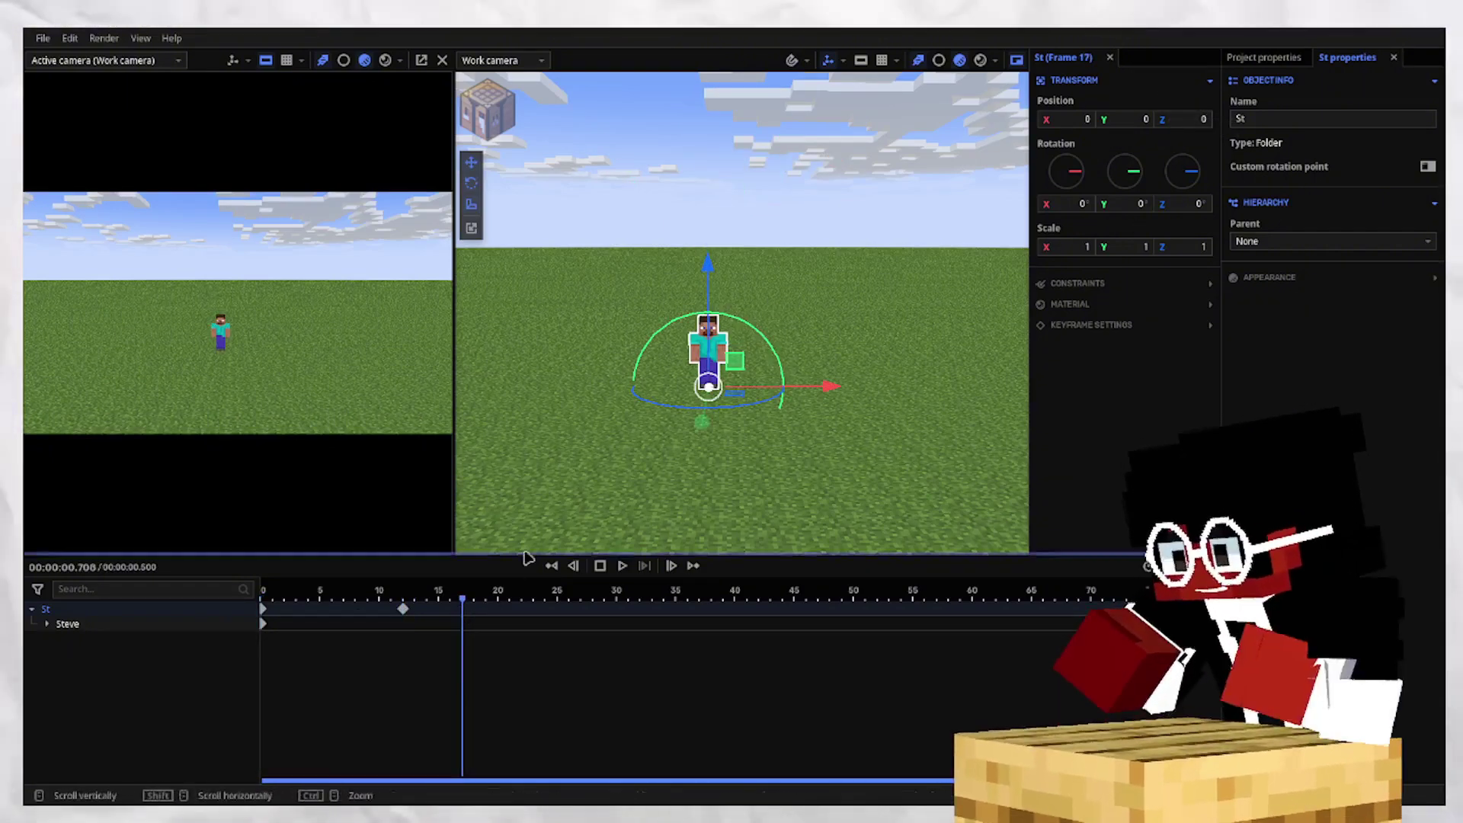
Keyframe a small bounce on the St folder: about Z 18.87 at frame 17 and position reset to zero at frame 23.
{"action": "left_click_drag", "start_coordinate": [711, 292], "coordinate": [711, 251]}
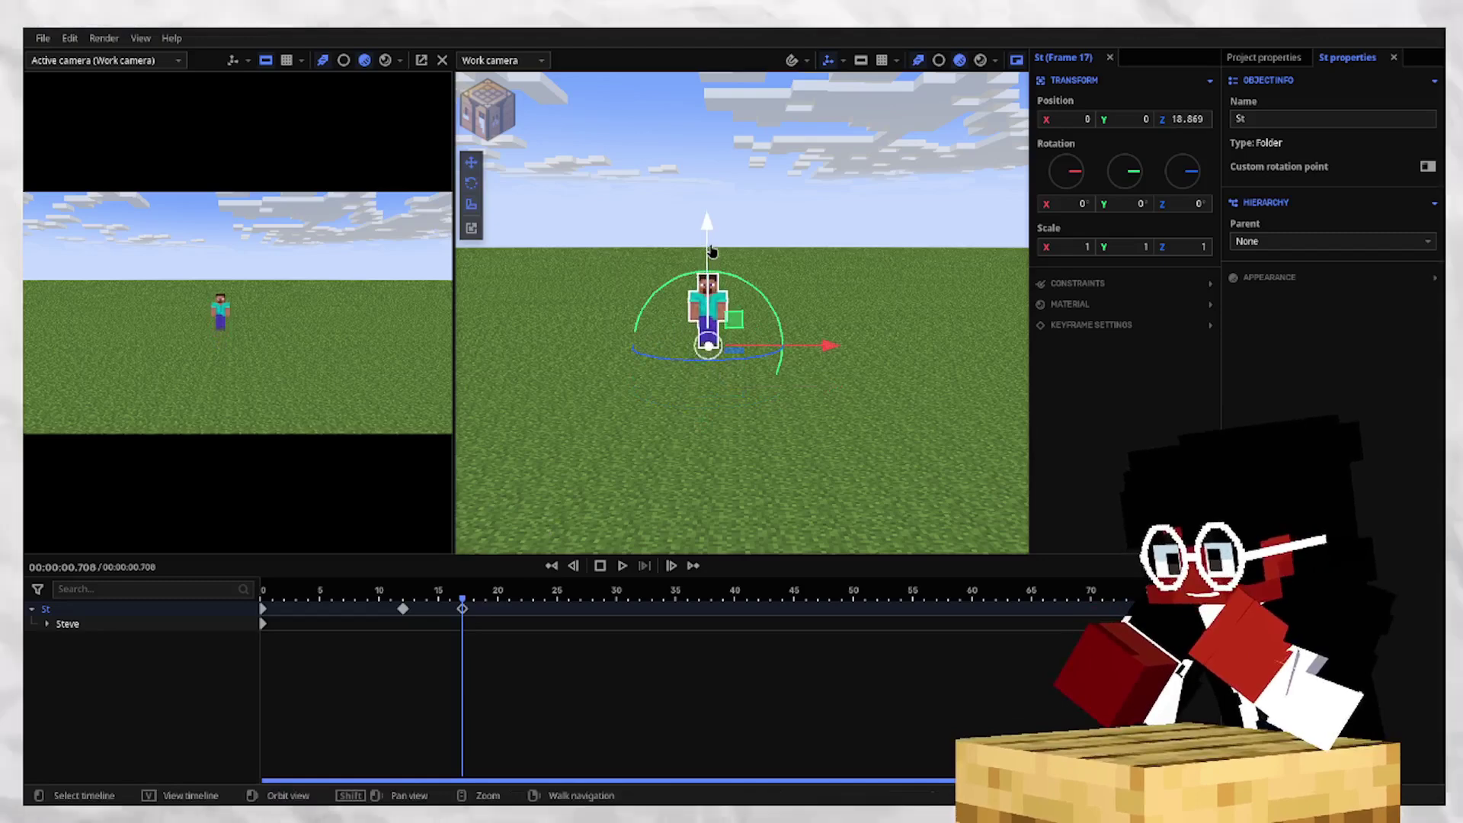
{"action": "left_click", "coordinate": [533, 617]}
{"action": "left_click", "coordinate": [1203, 100]}
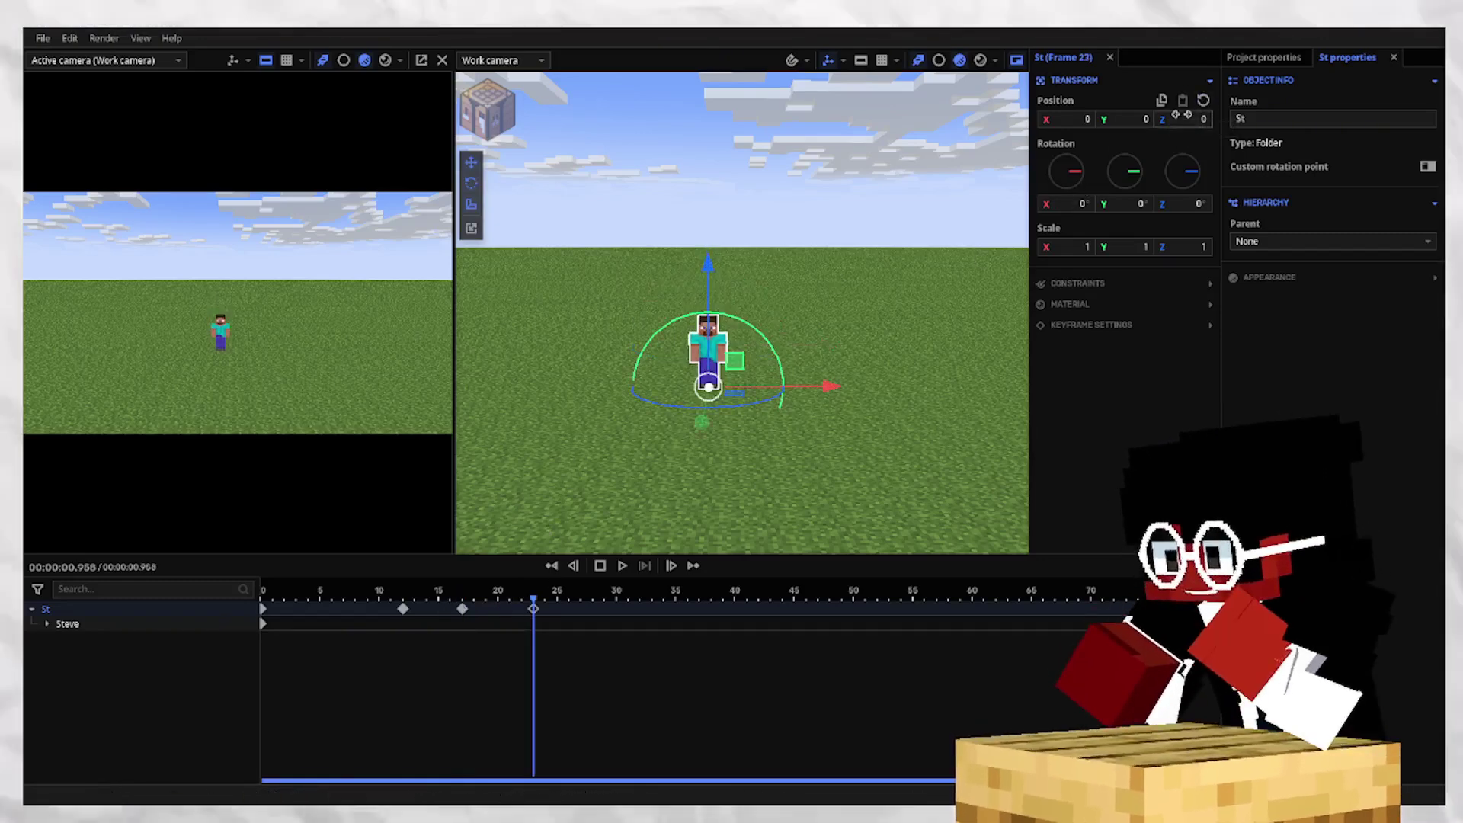
Set the transition of the St folder's frame 0 keyframe to Cubic (Ease in).
{"action": "left_click", "coordinate": [265, 615]}
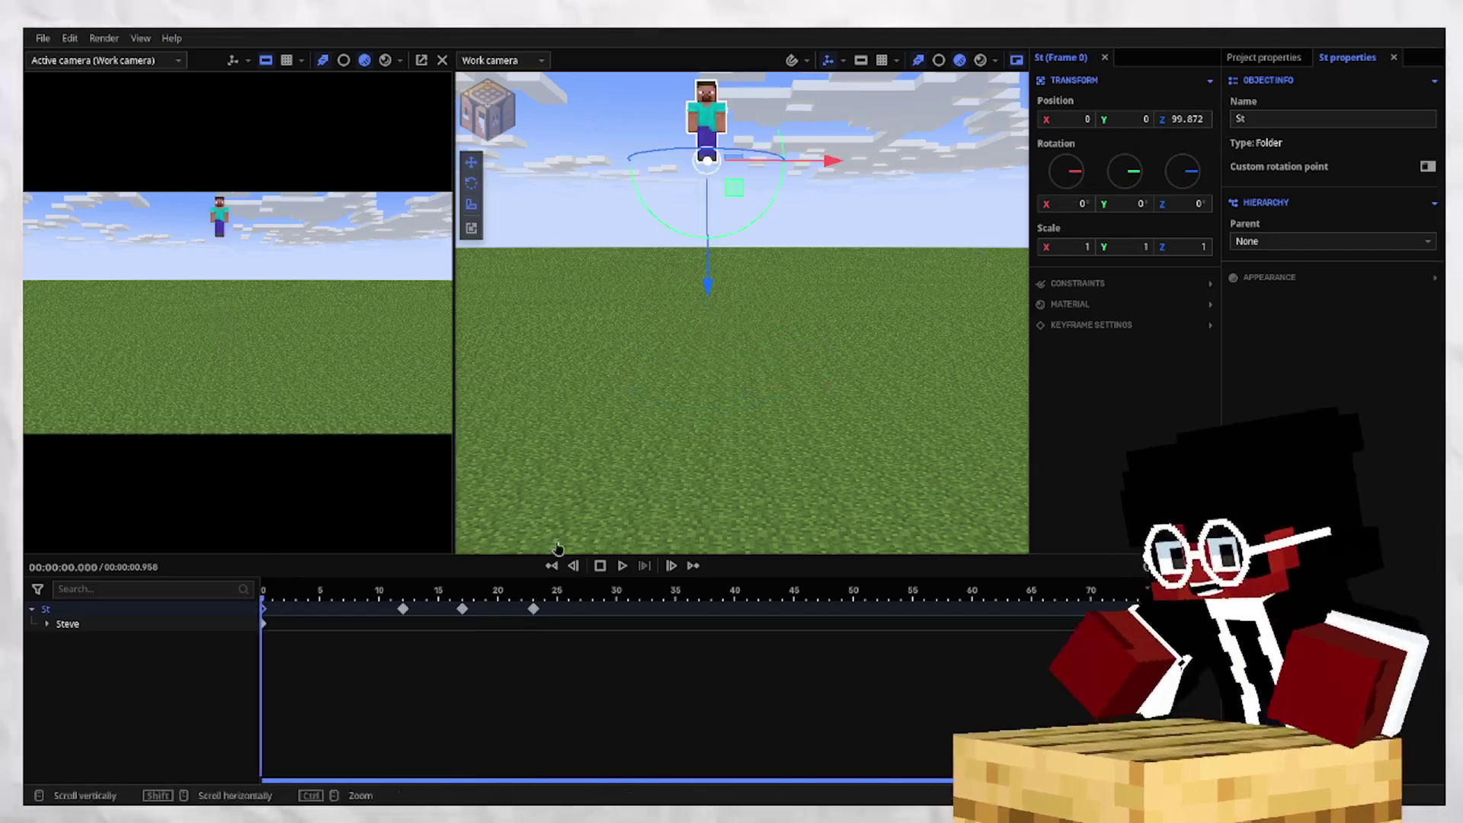
{"action": "left_click", "coordinate": [1139, 324]}
{"action": "left_click", "coordinate": [1049, 366]}
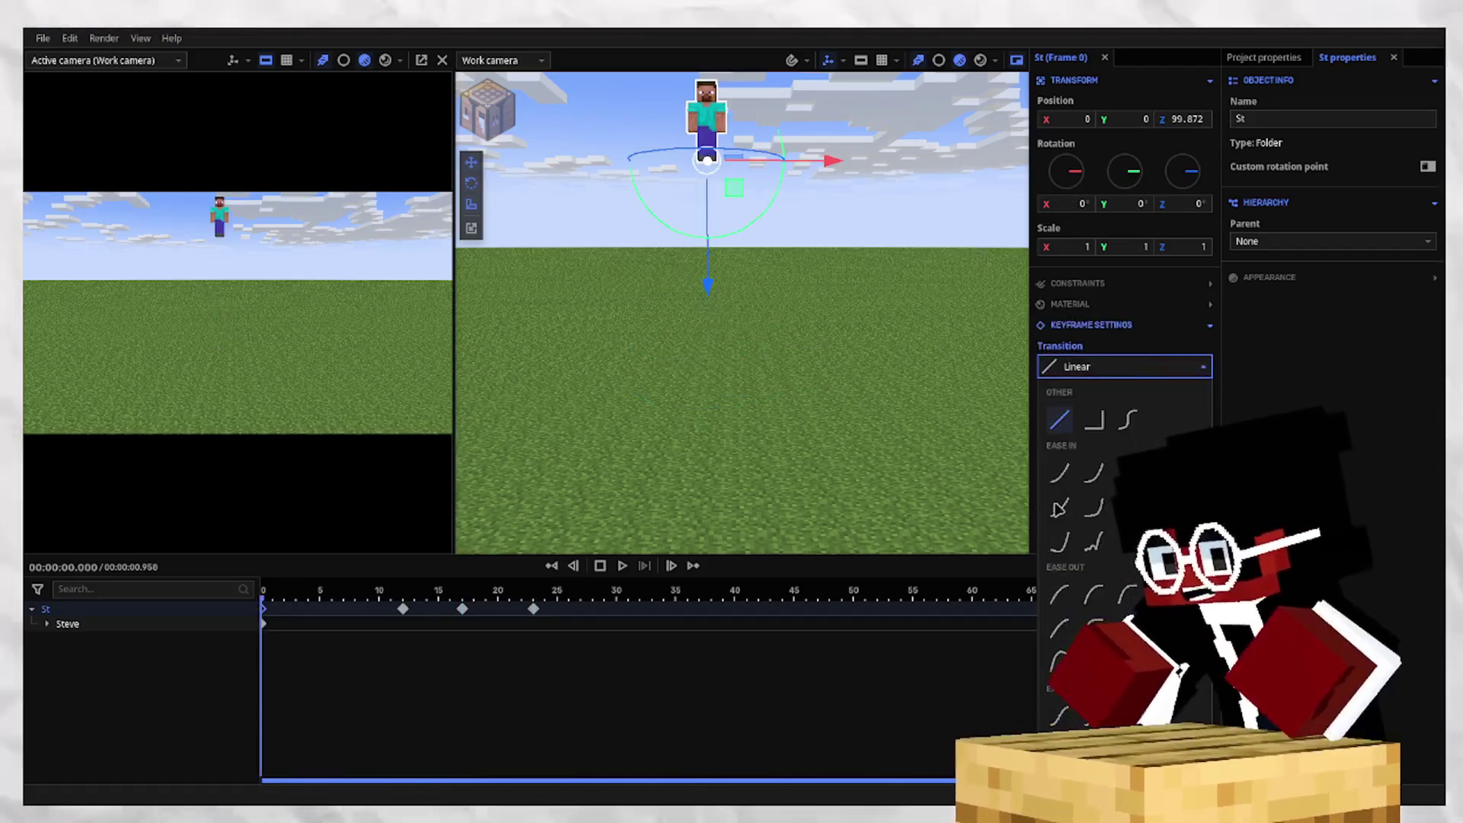
{"action": "left_click", "coordinate": [1095, 473]}
Set the St folder's keyframe transitions to Quadratic (Ease out) at frame 12 and Quadratic (Ease in) at frame 17.
{"action": "left_click", "coordinate": [403, 608]}
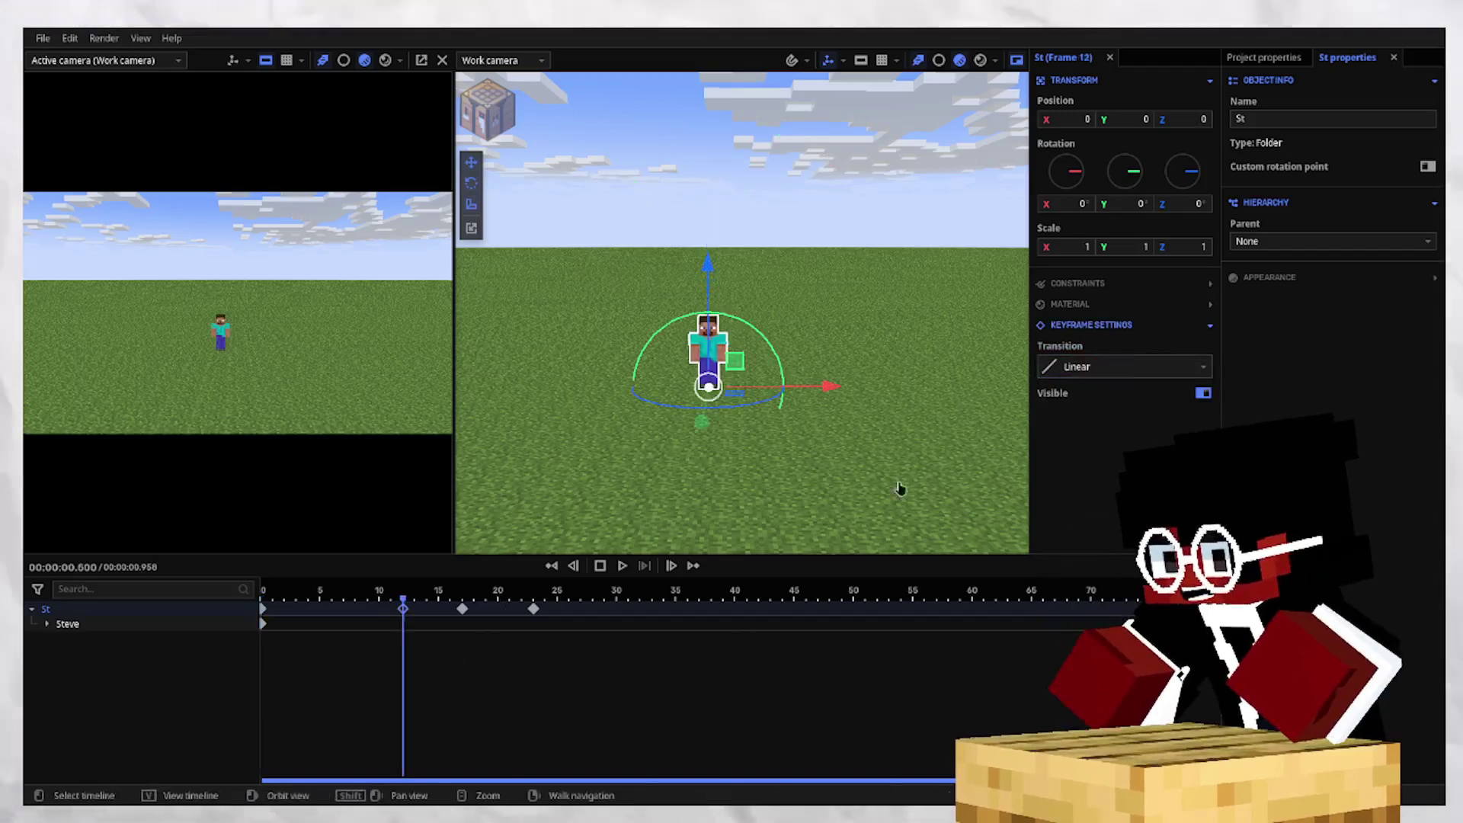
{"action": "left_click", "coordinate": [1059, 366]}
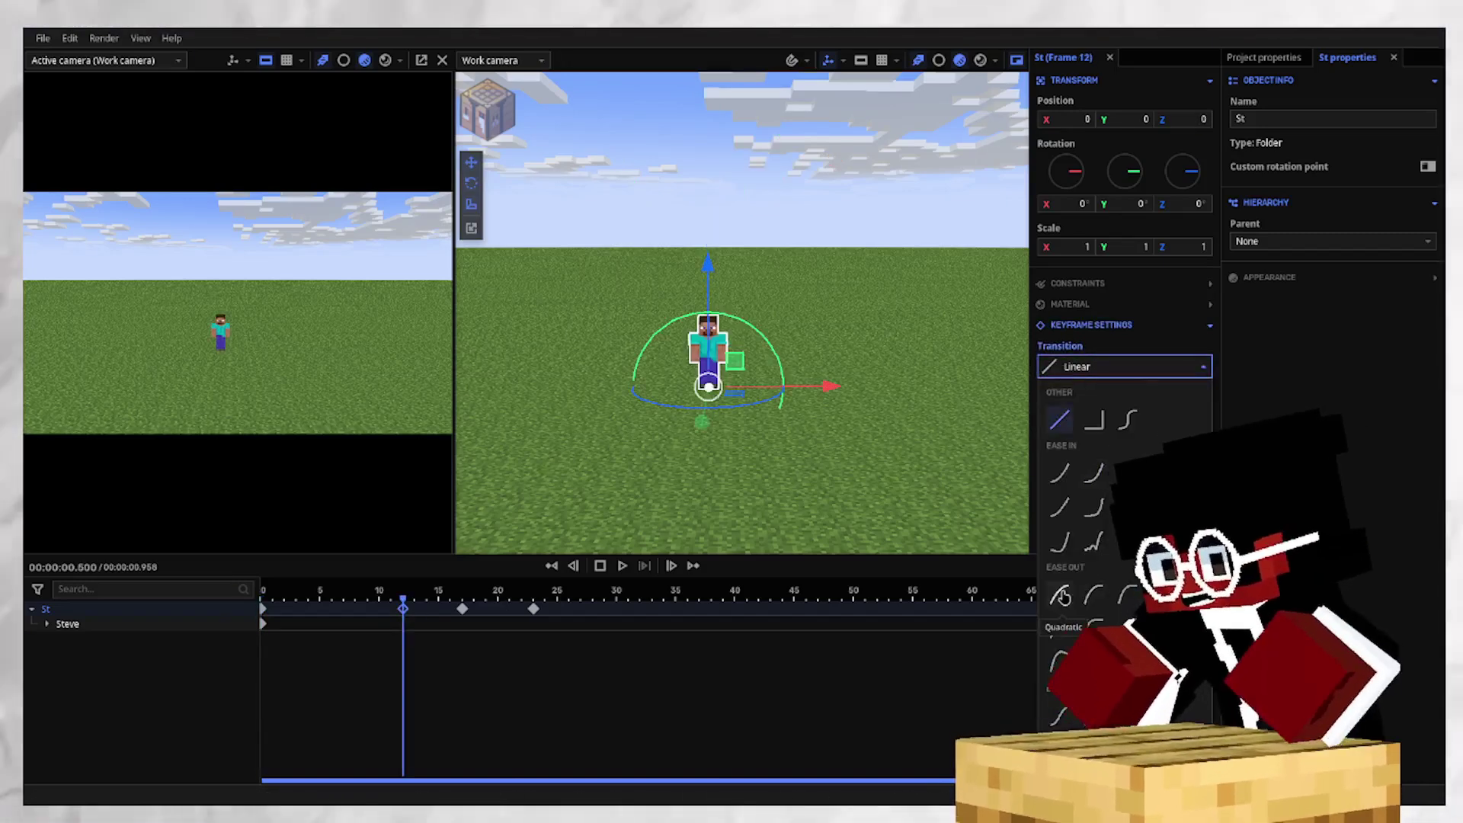
{"action": "left_click", "coordinate": [1063, 597]}
{"action": "left_click", "coordinate": [462, 609]}
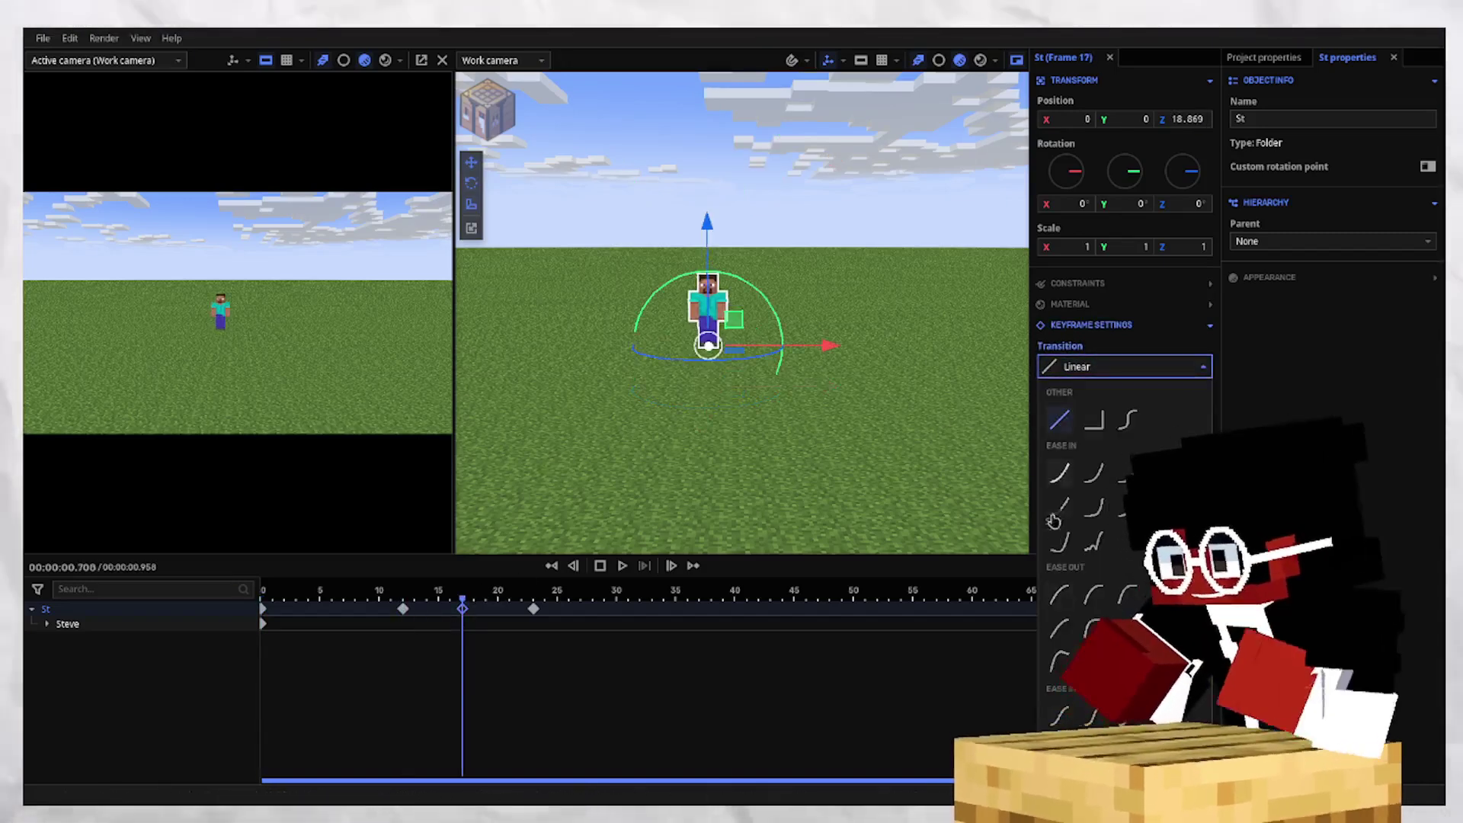
{"action": "left_click", "coordinate": [1058, 476]}
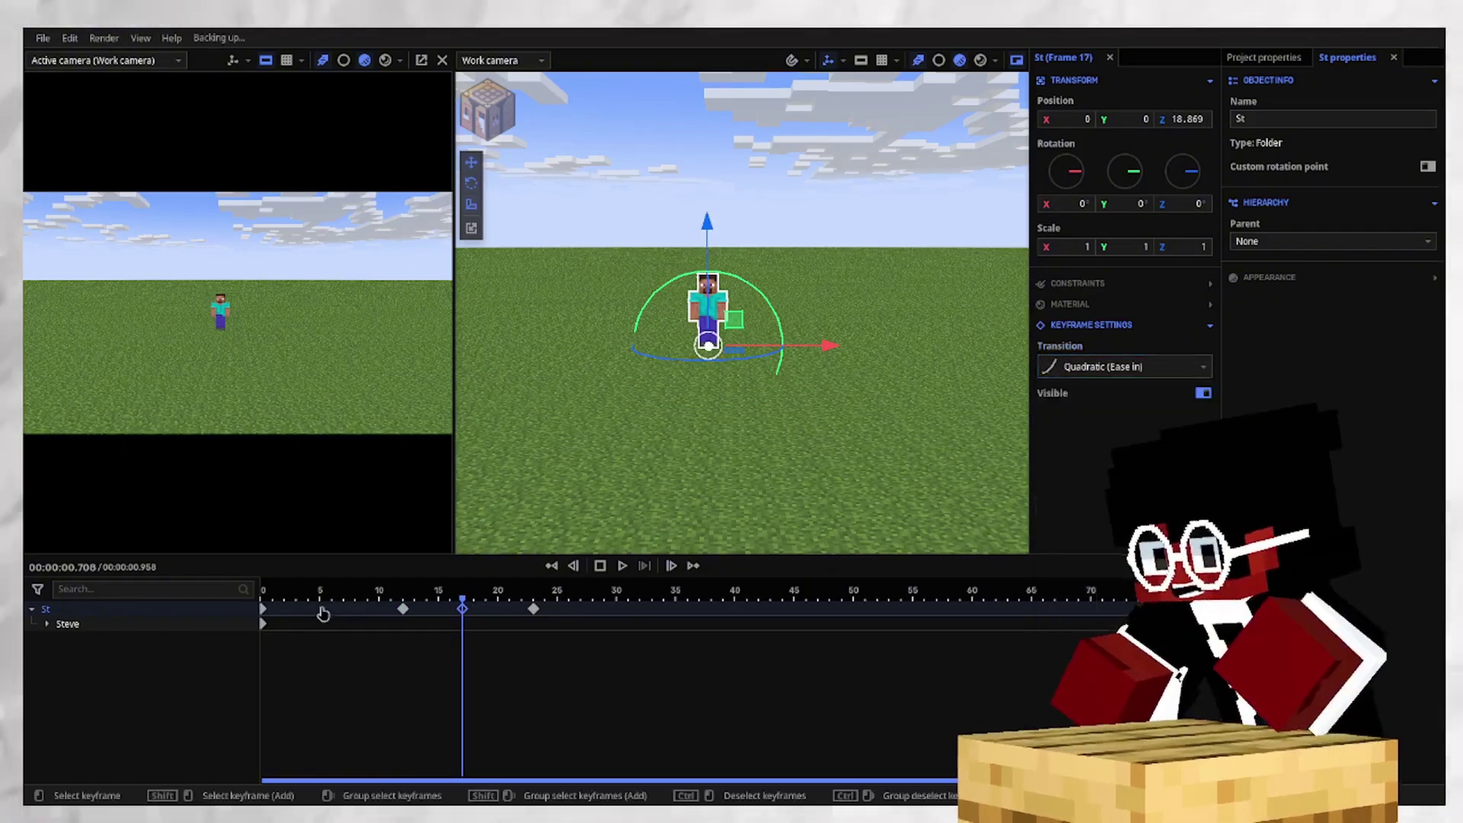
Play the animation from frame 0 to review the fall and bounce.
{"action": "left_click", "coordinate": [263, 609]}
{"action": "key", "text": "space"}
{"action": "left_click", "coordinate": [863, 400]}
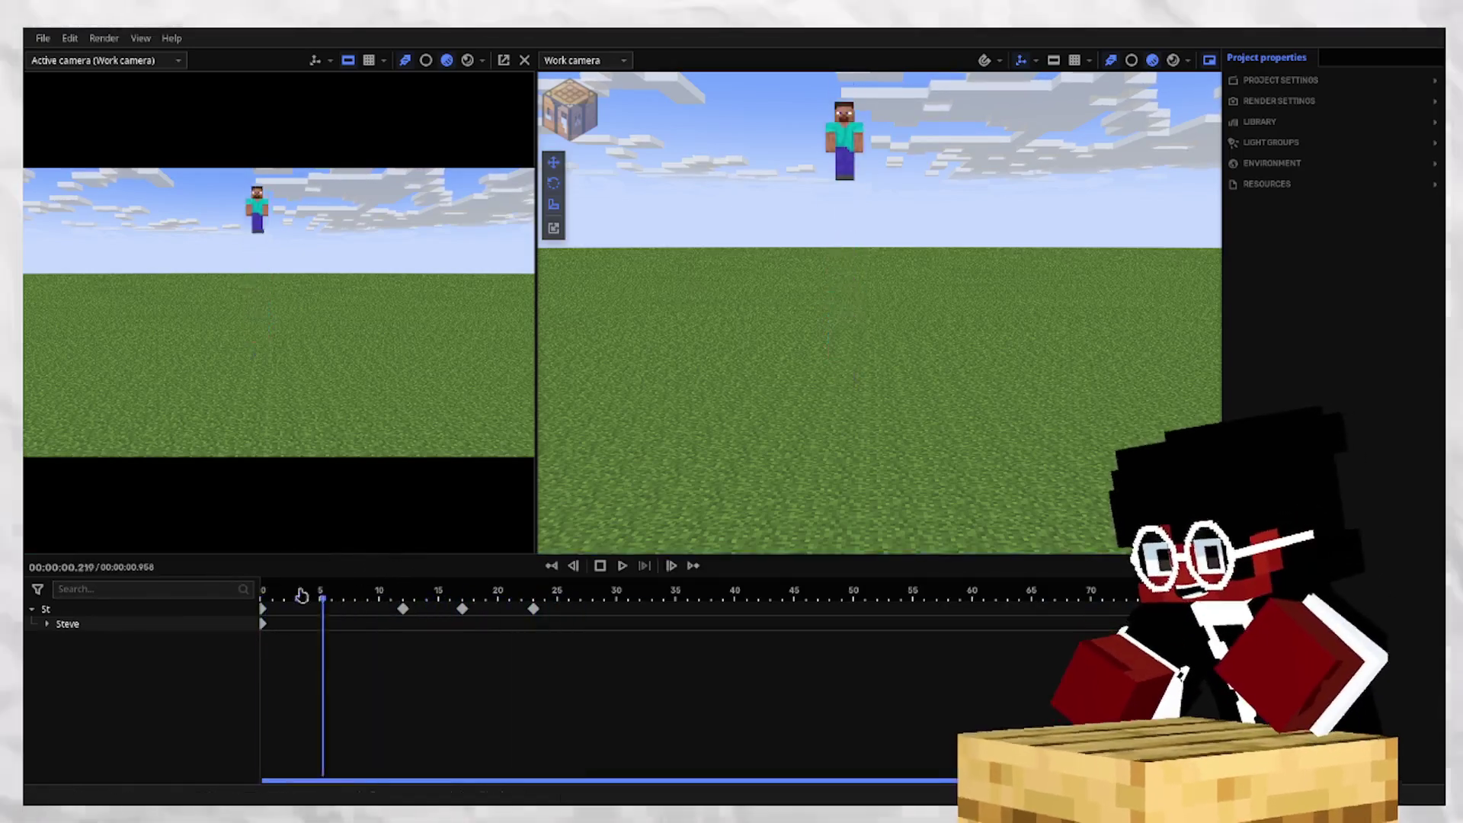
{"action": "key", "text": "space"}
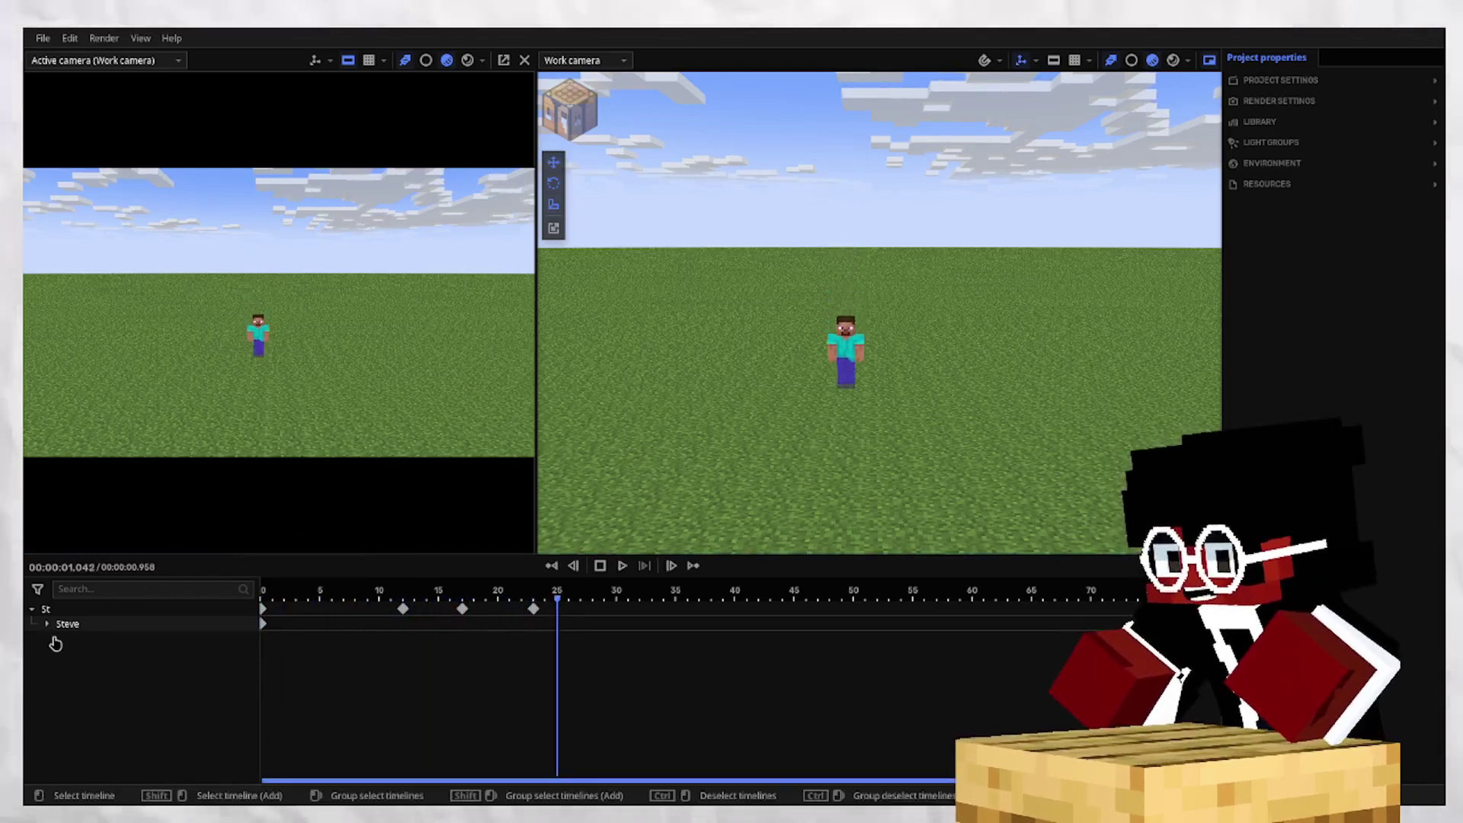
Change the transition of the St folder's frame 0 keyframe to Exponential (Ease in).
{"action": "left_click", "coordinate": [98, 626]}
{"action": "left_click_drag", "start_coordinate": [361, 602], "coordinate": [311, 604]}
{"action": "left_click", "coordinate": [265, 609]}
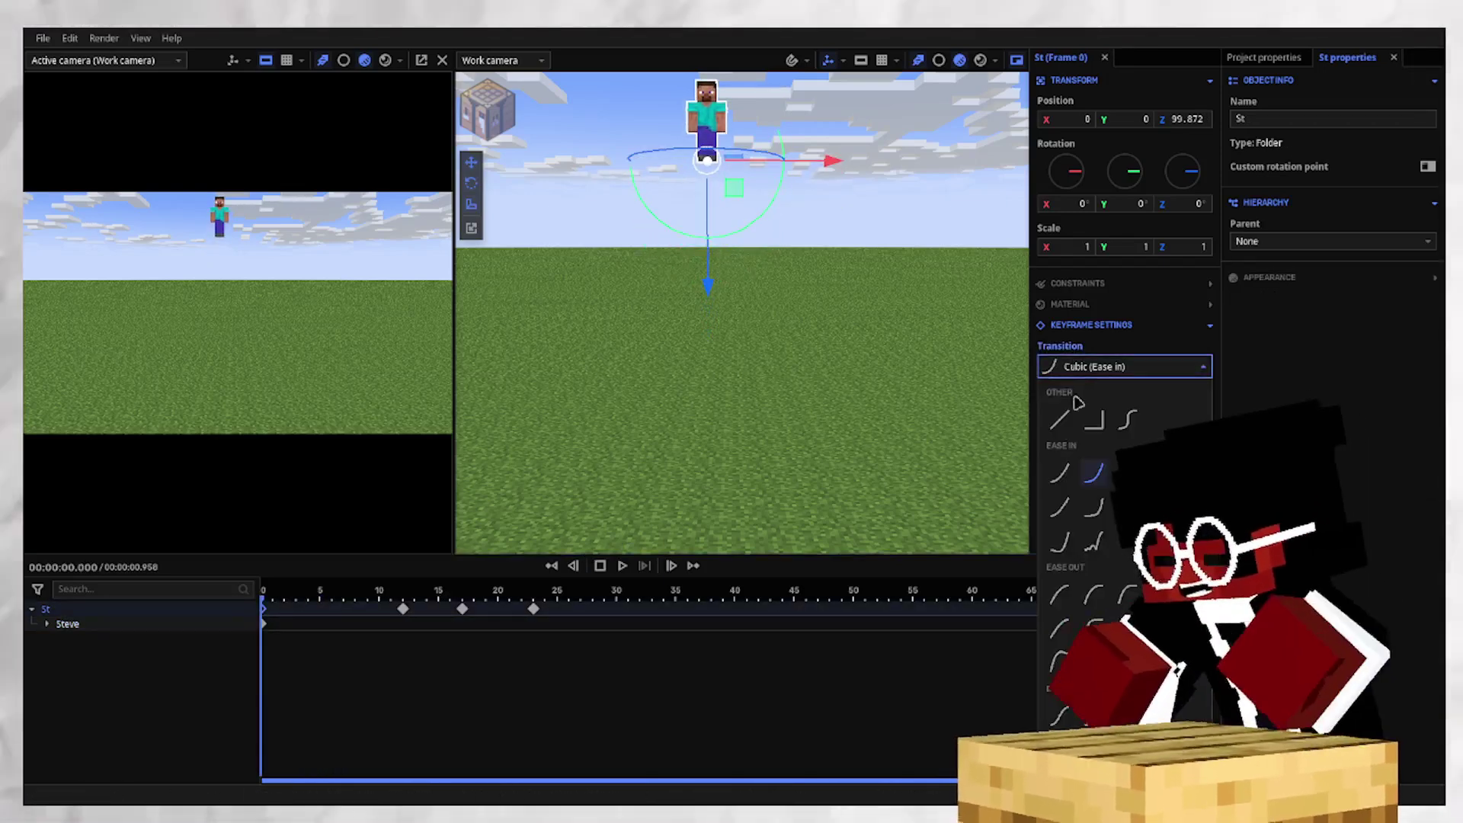
{"action": "left_click", "coordinate": [1112, 507]}
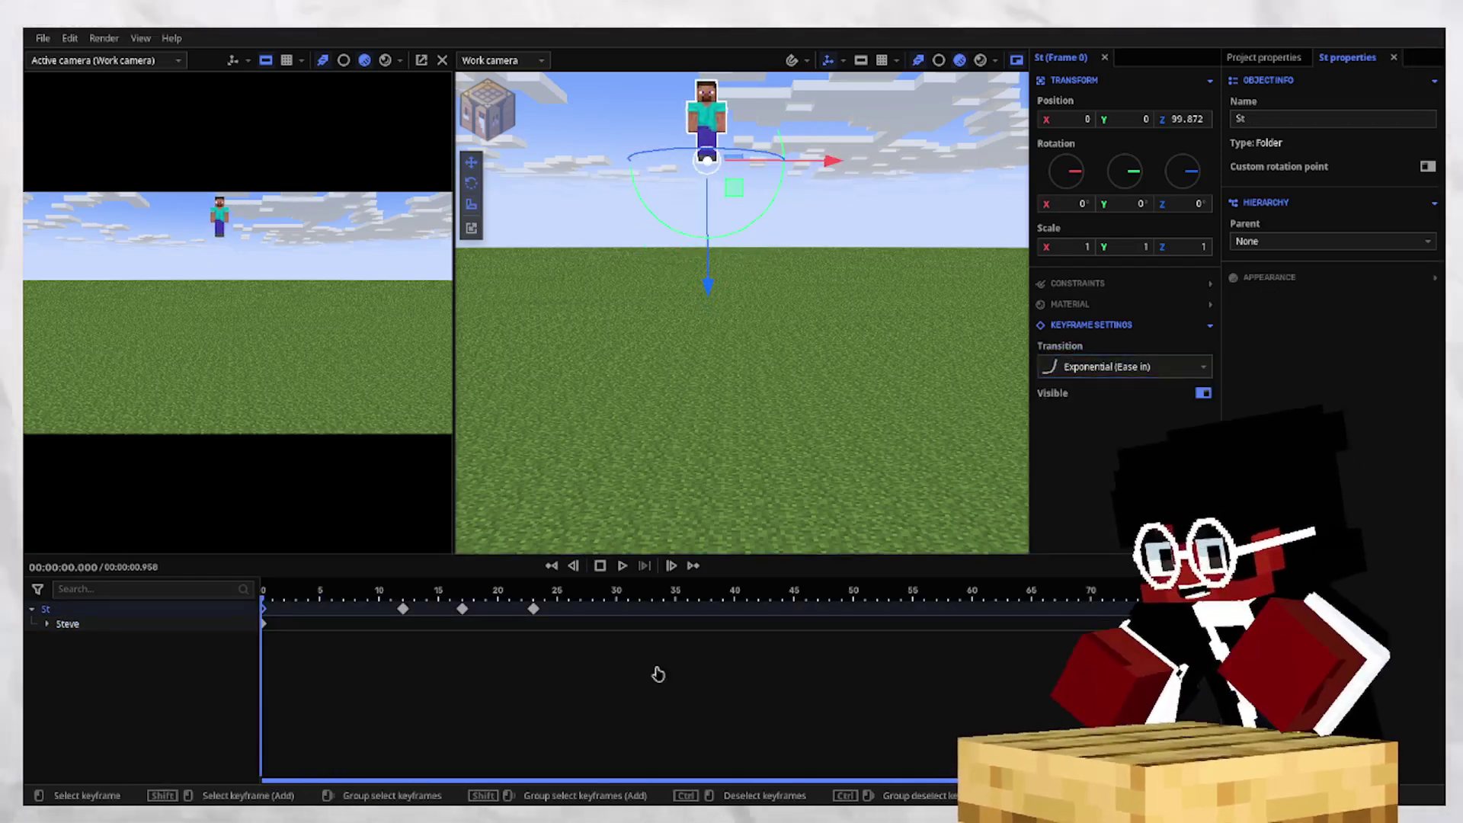
Add a keyframe at frame 10 on Steve's own timeline, just before the landing.
{"action": "left_click", "coordinate": [270, 624]}
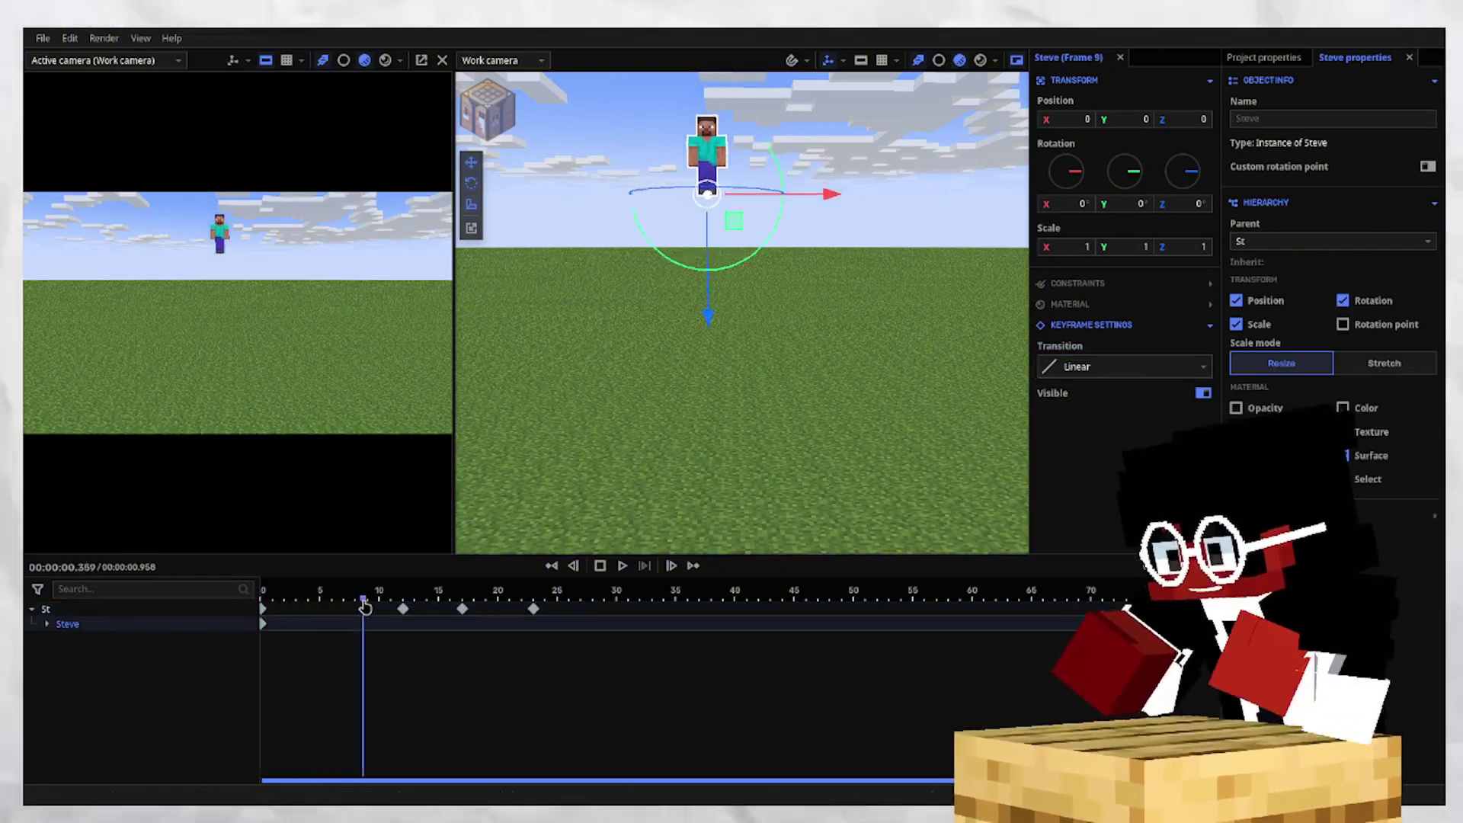
{"action": "left_click_drag", "start_coordinate": [378, 610], "coordinate": [379, 611]}
{"action": "left_click", "coordinate": [382, 624]}
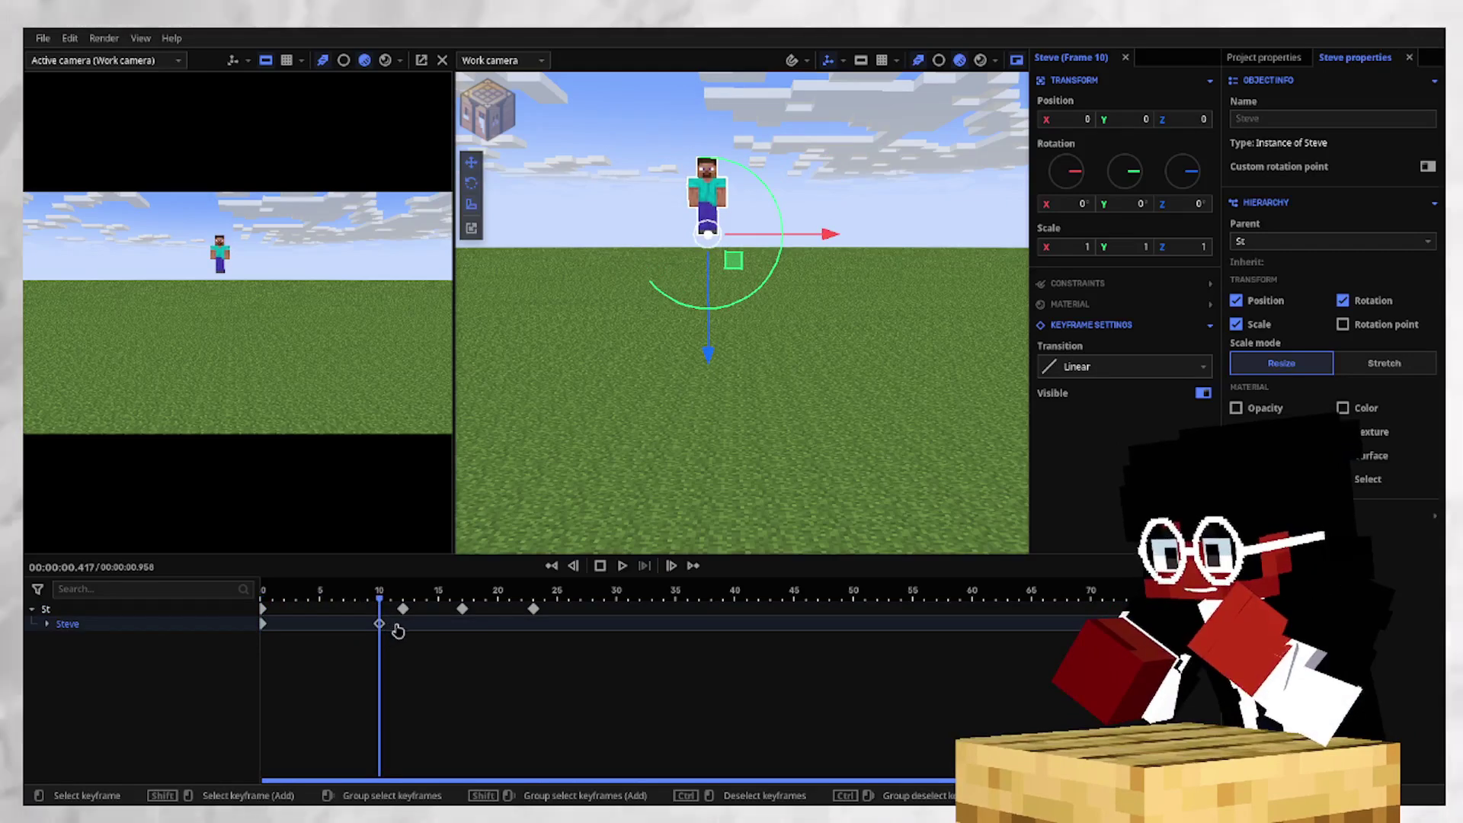
Stretch Steve vertically at frame 11 by setting the scale to about X 0.8309 and Z 1.4589.
{"action": "key", "text": "Right"}
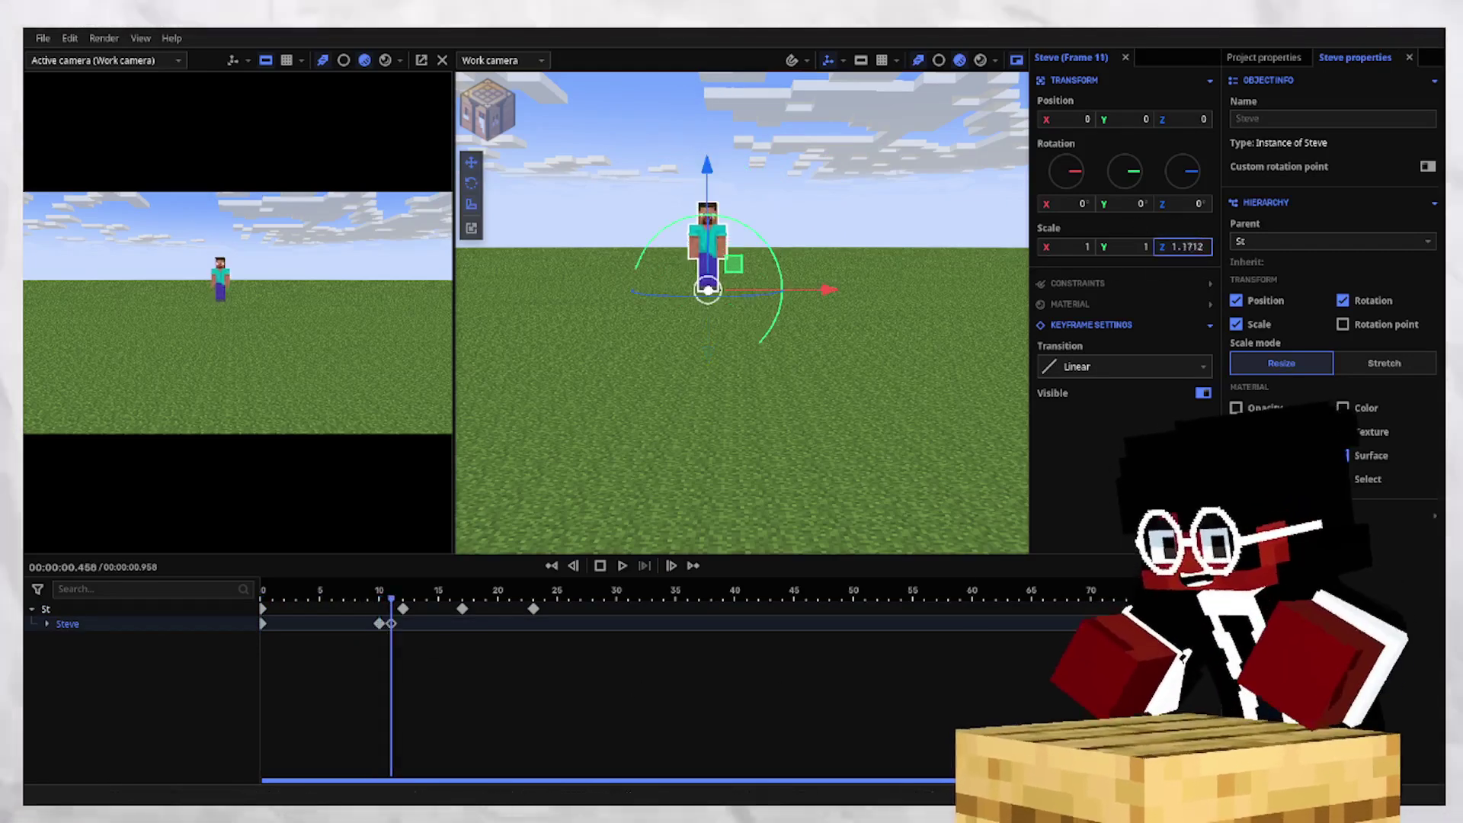
{"action": "left_click_drag", "start_coordinate": [1182, 247], "coordinate": [1178, 247]}
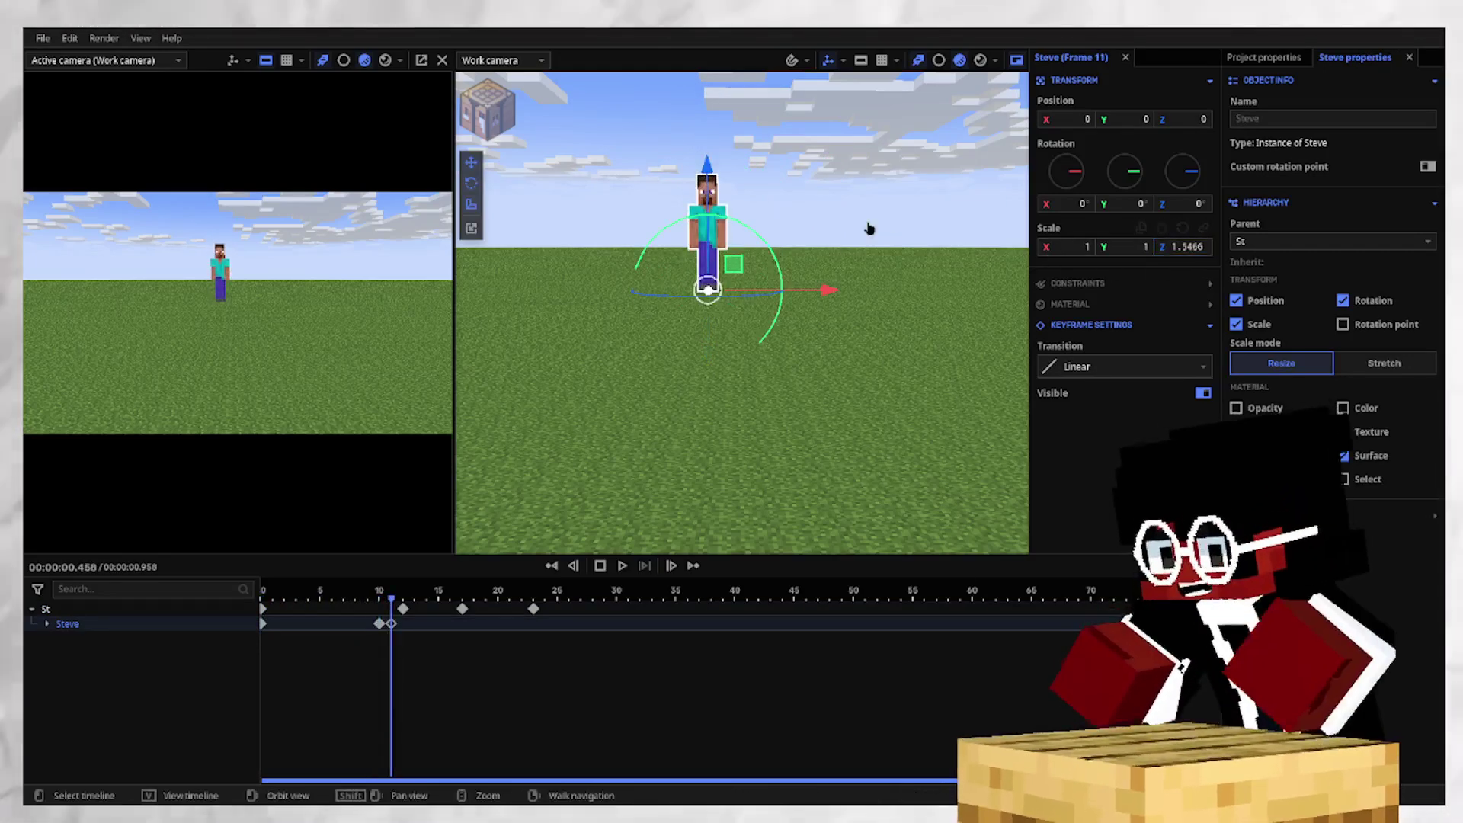
{"action": "scroll", "coordinate": [821, 227], "scroll_direction": "up", "scroll_amount": 5}
{"action": "mouse_move", "coordinate": [823, 226]}
{"action": "right_mouse_down"}
{"action": "mouse_move", "coordinate": [815, 190]}
{"action": "mouse_move", "coordinate": [831, 199]}
{"action": "mouse_move", "coordinate": [815, 228]}
{"action": "right_mouse_up"}
{"action": "key", "text": "a"}
{"action": "key", "text": "w"}
{"action": "key", "text": "s"}
{"action": "key", "text": "w"}
{"action": "key", "text": "e"}
{"action": "key", "text": "w"}
{"action": "key", "text": "s"}
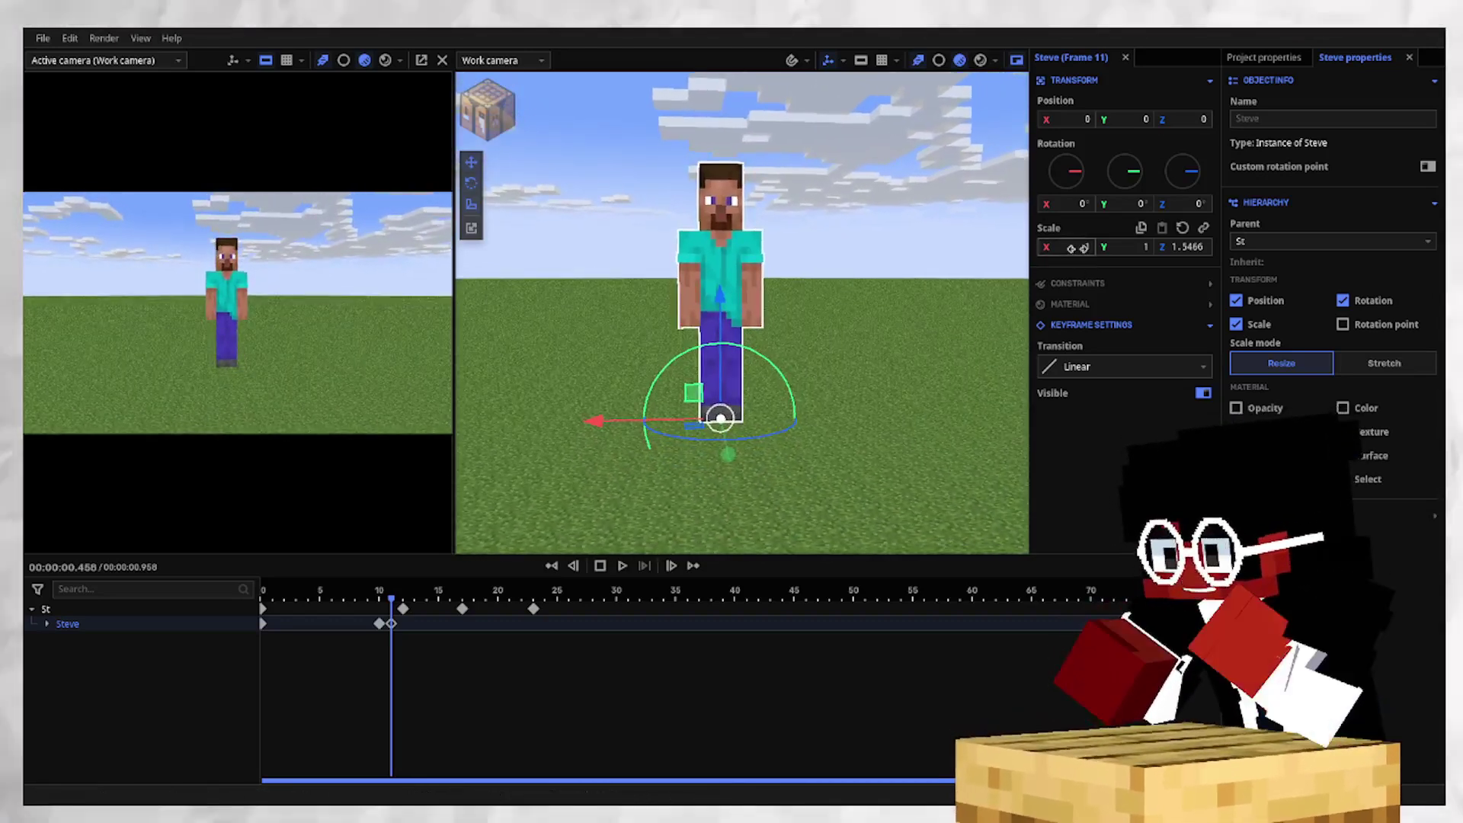
{"action": "left_click_drag", "start_coordinate": [1177, 249], "coordinate": [1175, 248]}
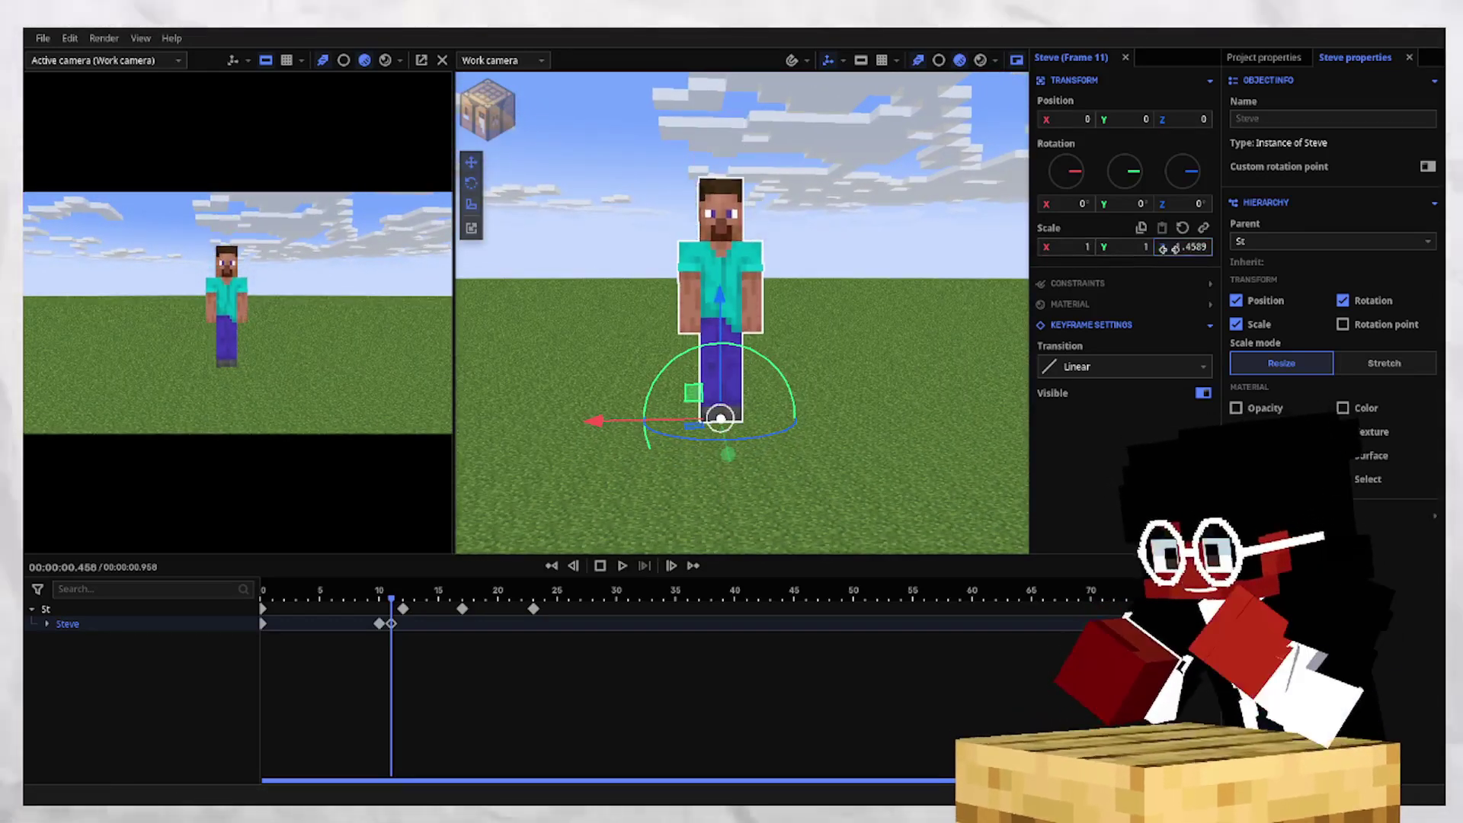
{"action": "left_click_drag", "start_coordinate": [1076, 249], "coordinate": [1066, 249]}
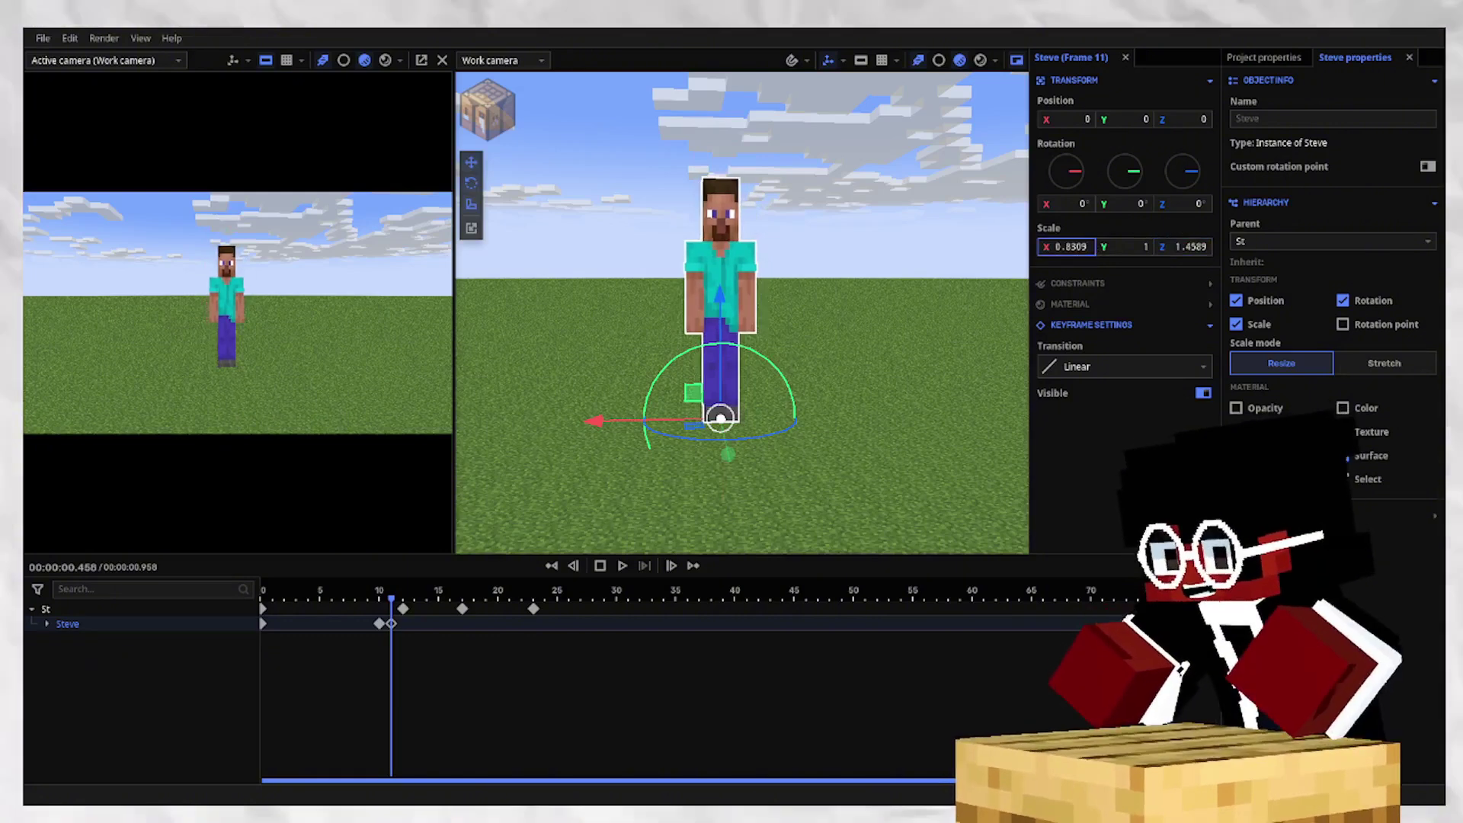
Squash Steve on impact at frame 12 by setting the scale to about X 1.5827 and Z 0.4449.
{"action": "left_click", "coordinate": [407, 626]}
{"action": "right_click_drag", "start_coordinate": [770, 272], "coordinate": [772, 300]}
{"action": "key", "text": "q"}
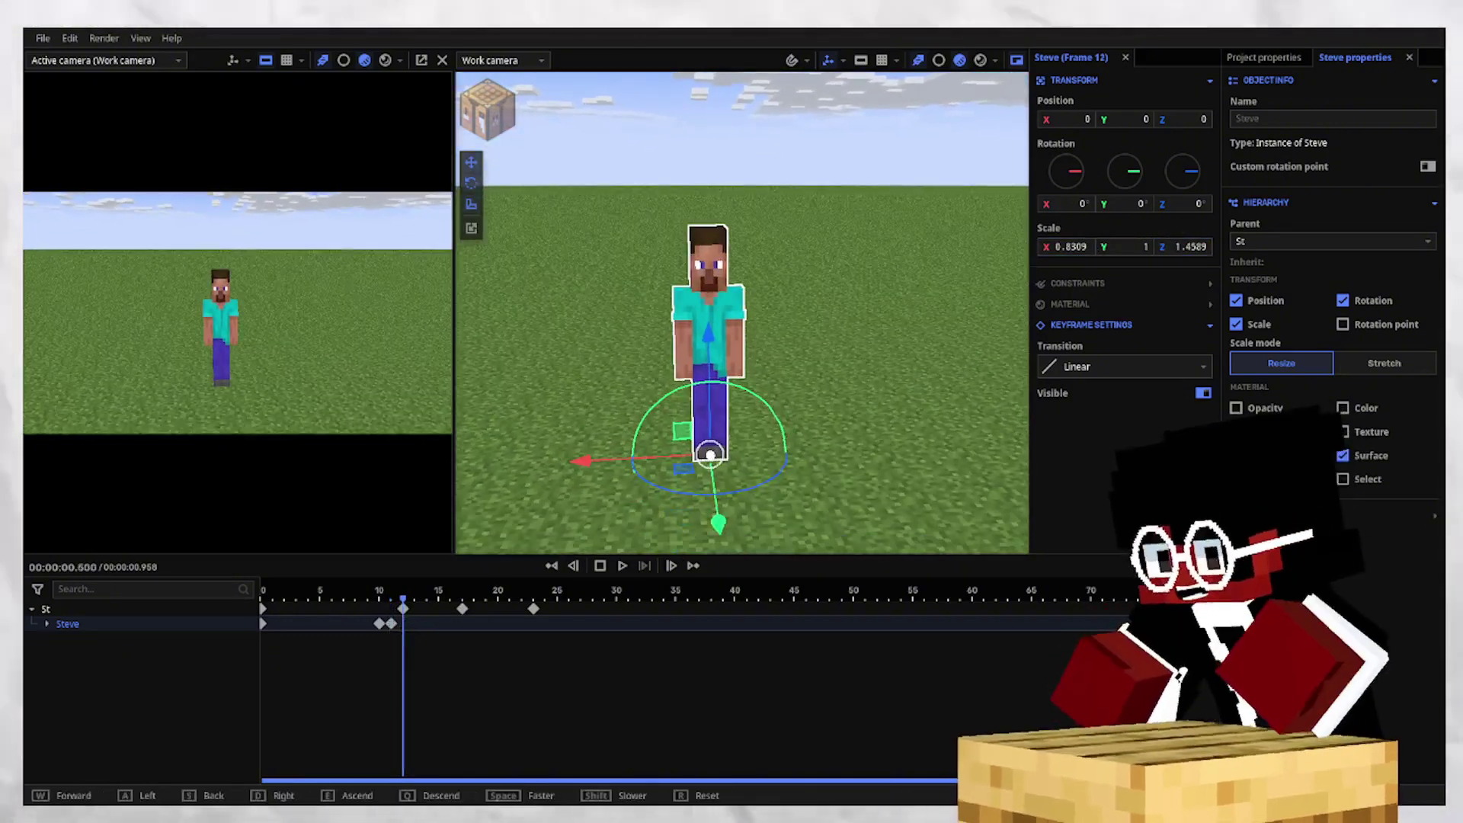
{"action": "key", "text": "q"}
{"action": "left_click", "coordinate": [426, 631]}
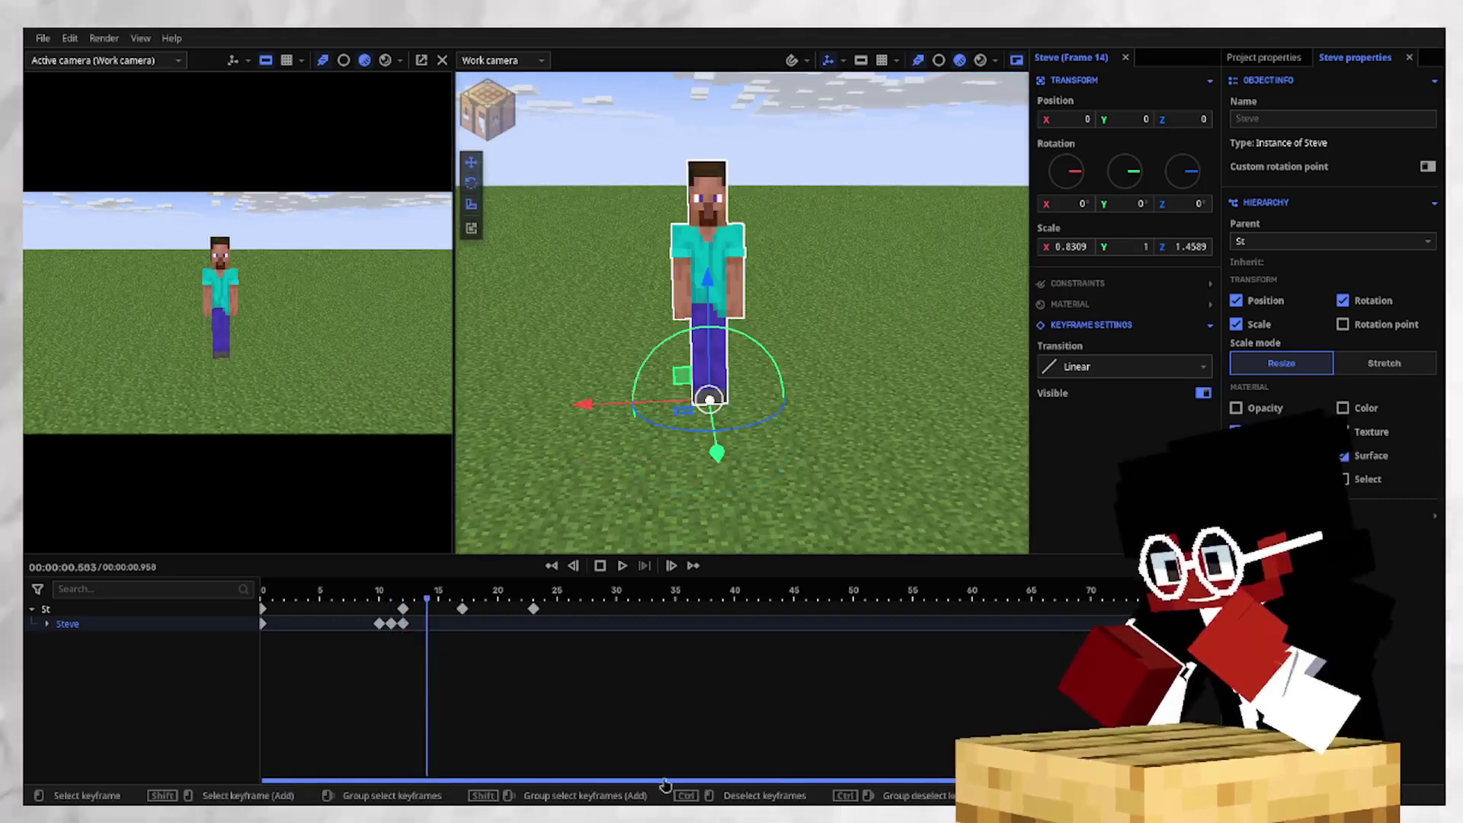
{"action": "left_click", "coordinate": [404, 624]}
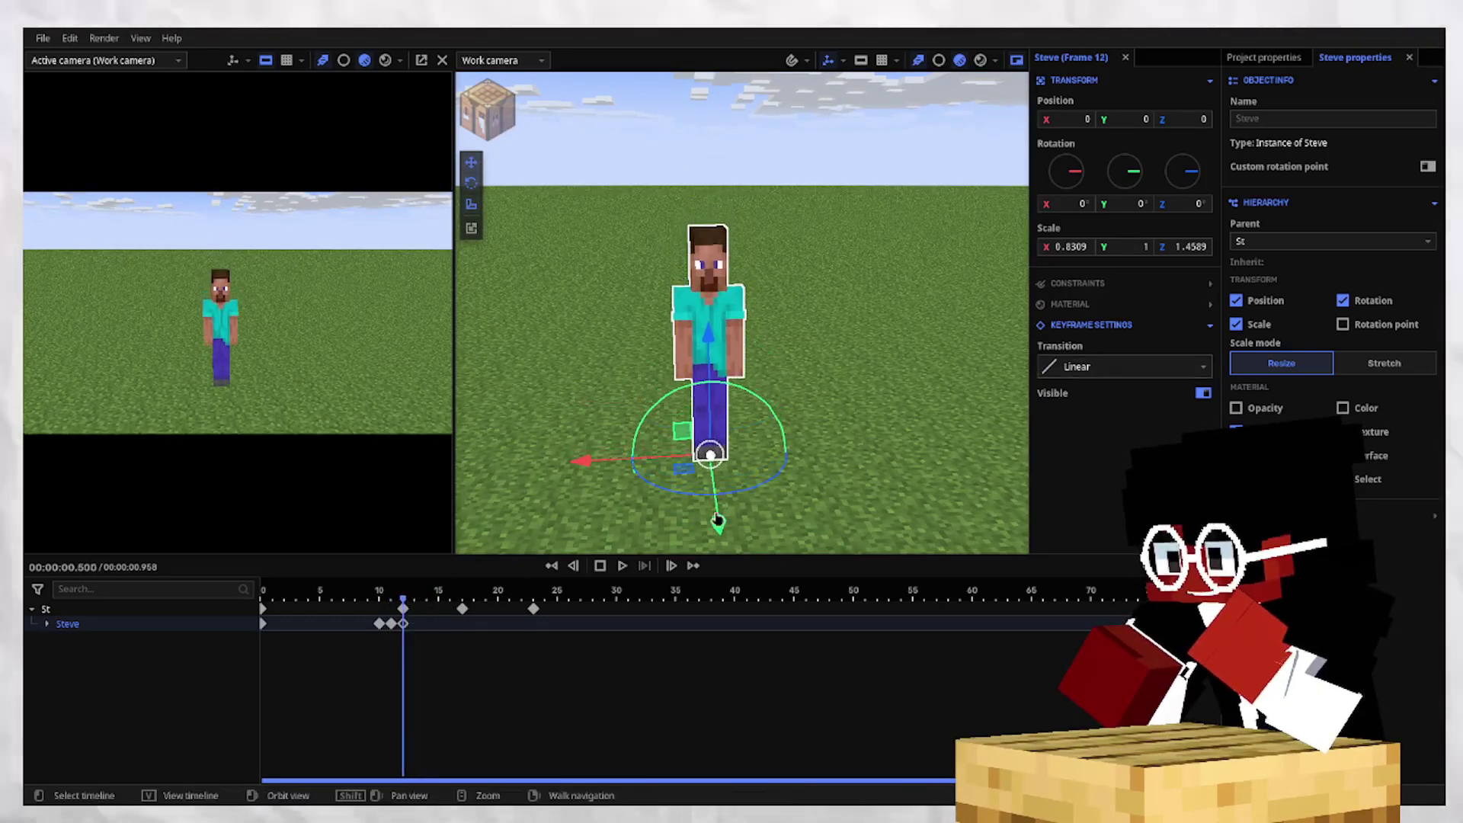
{"action": "left_click_drag", "start_coordinate": [1177, 246], "coordinate": [1128, 246]}
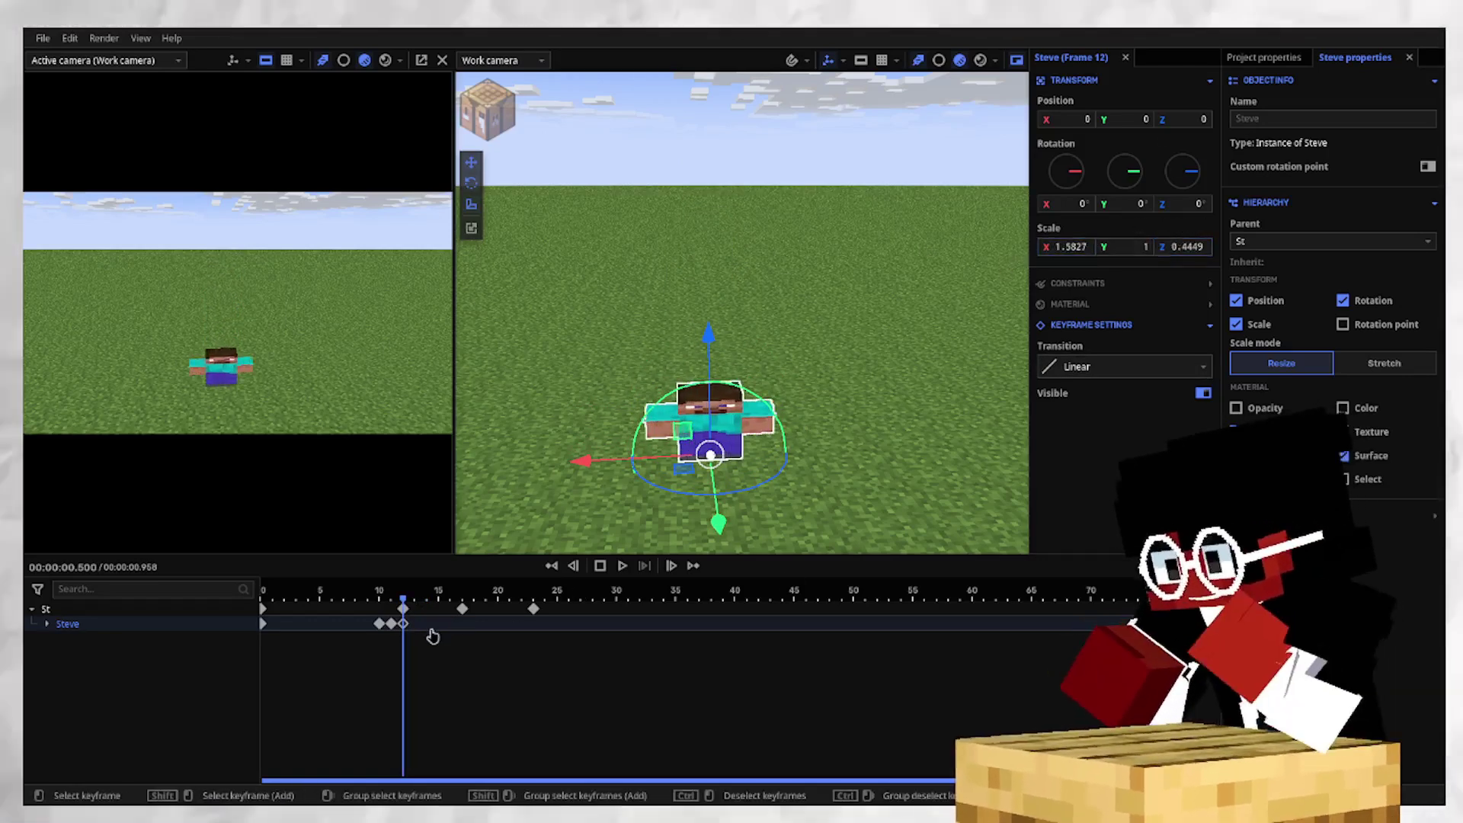
Stretch Steve again at frame 14 by setting the scale to about X 1.1284 and Z 1.2270.
{"action": "left_click", "coordinate": [427, 625]}
{"action": "left_click", "coordinate": [1183, 247]}
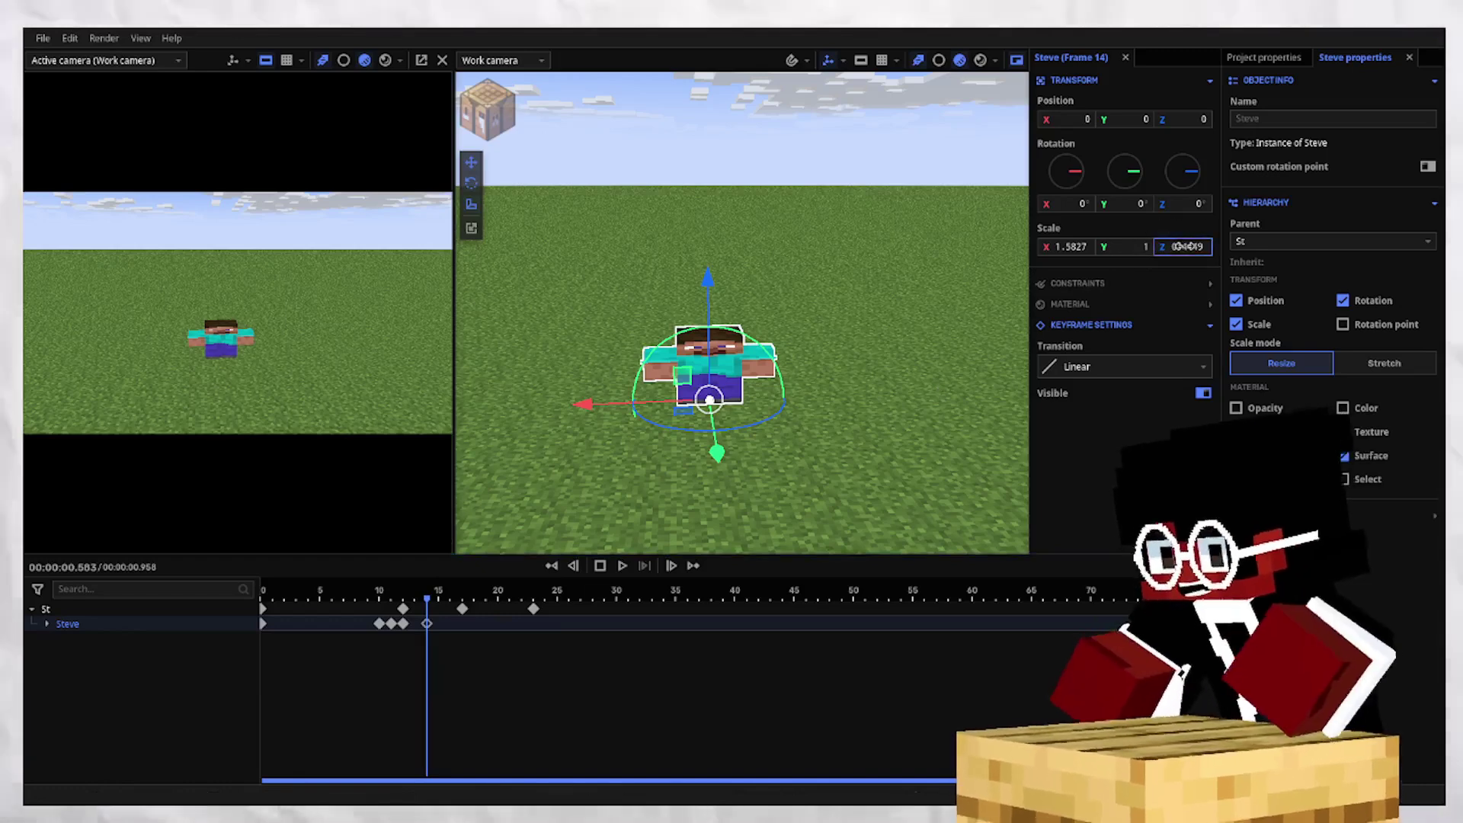
{"action": "left_click_drag", "start_coordinate": [1183, 246], "coordinate": [1251, 246]}
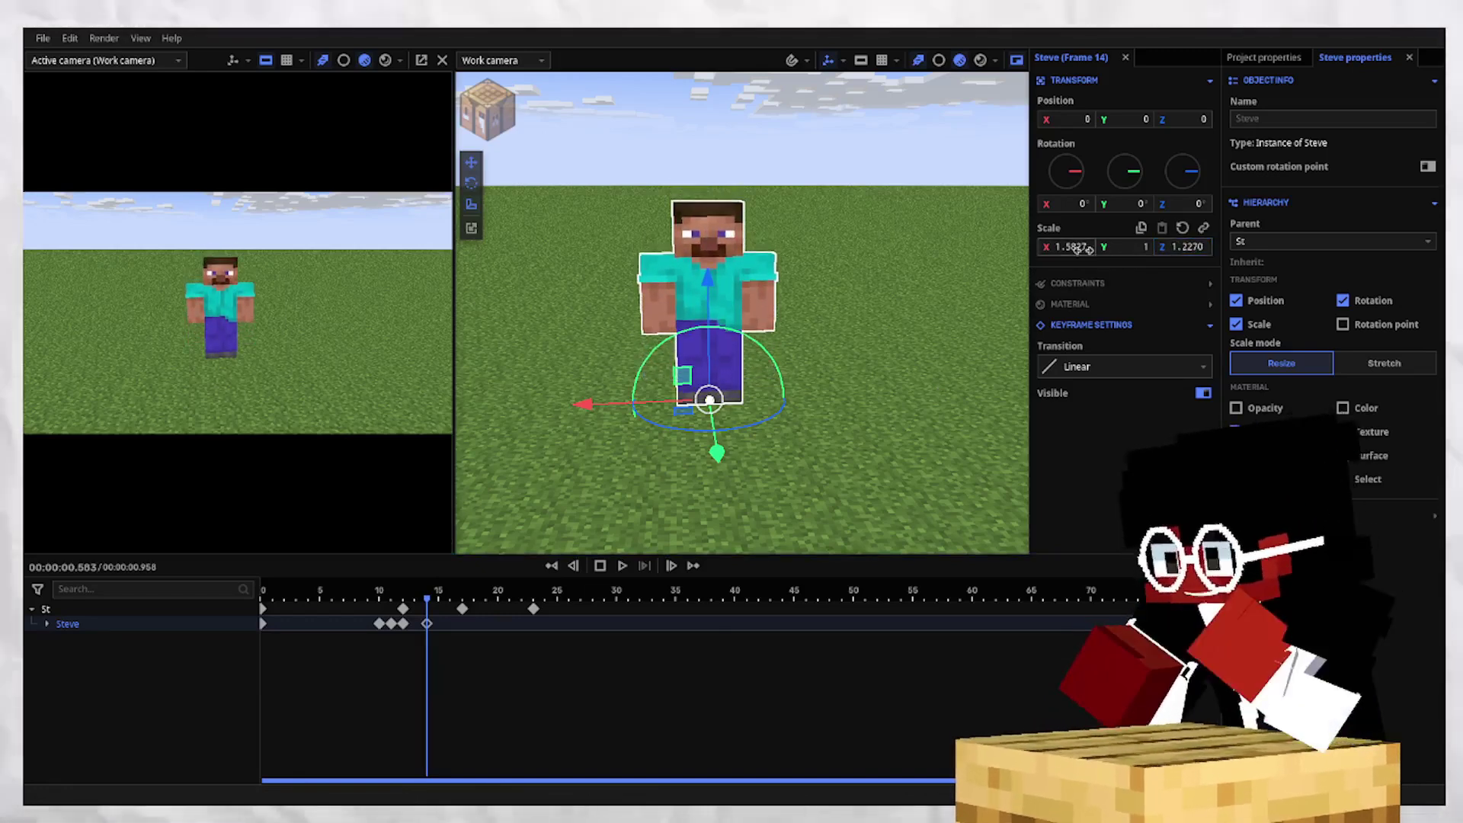
{"action": "left_click_drag", "start_coordinate": [1070, 246], "coordinate": [1085, 246]}
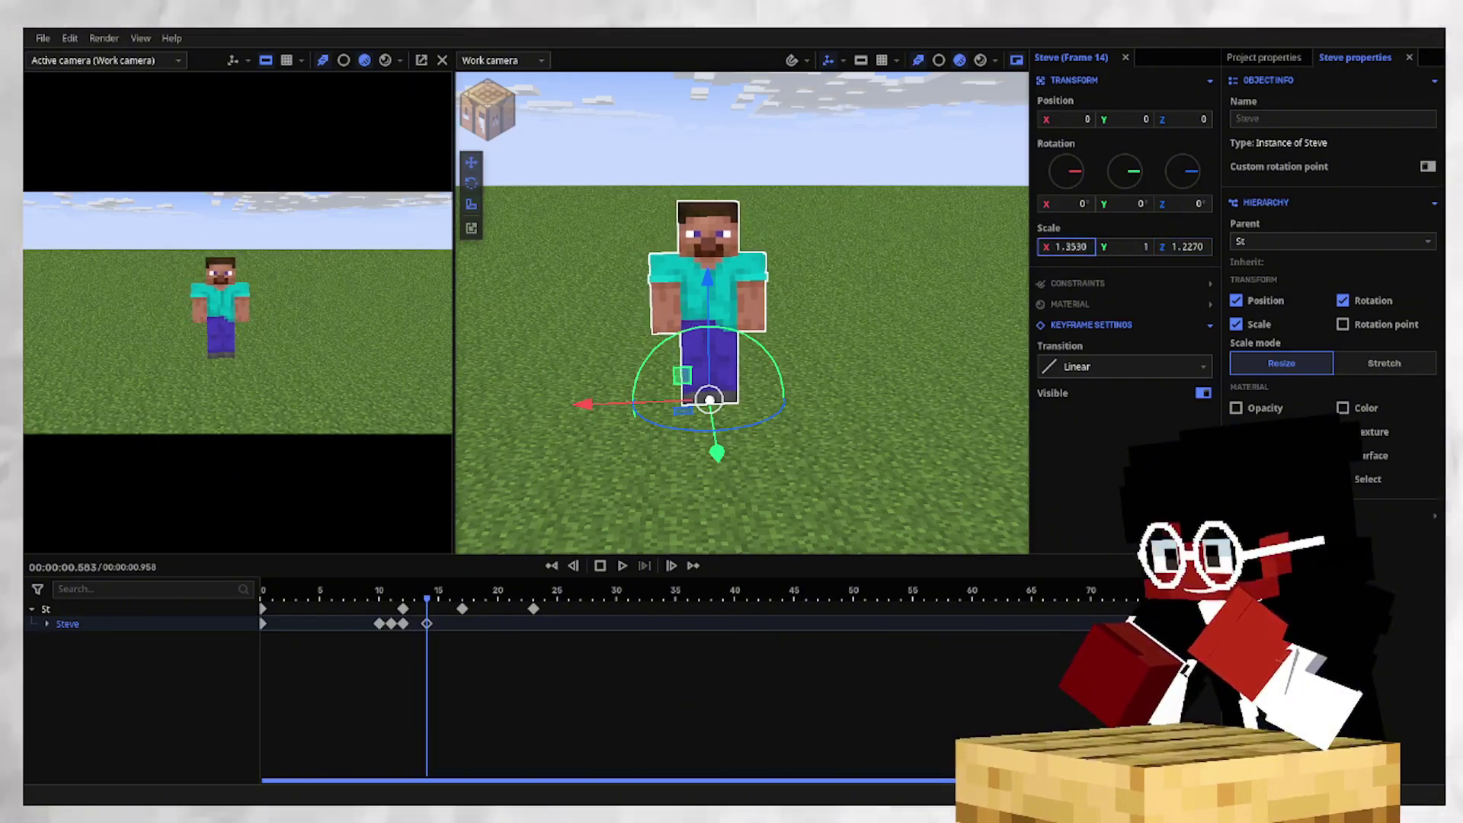
Reset Steve's scale to 1 on all axes at frame 17, and play back the bounce.
{"action": "left_click_drag", "start_coordinate": [427, 597], "coordinate": [459, 599]}
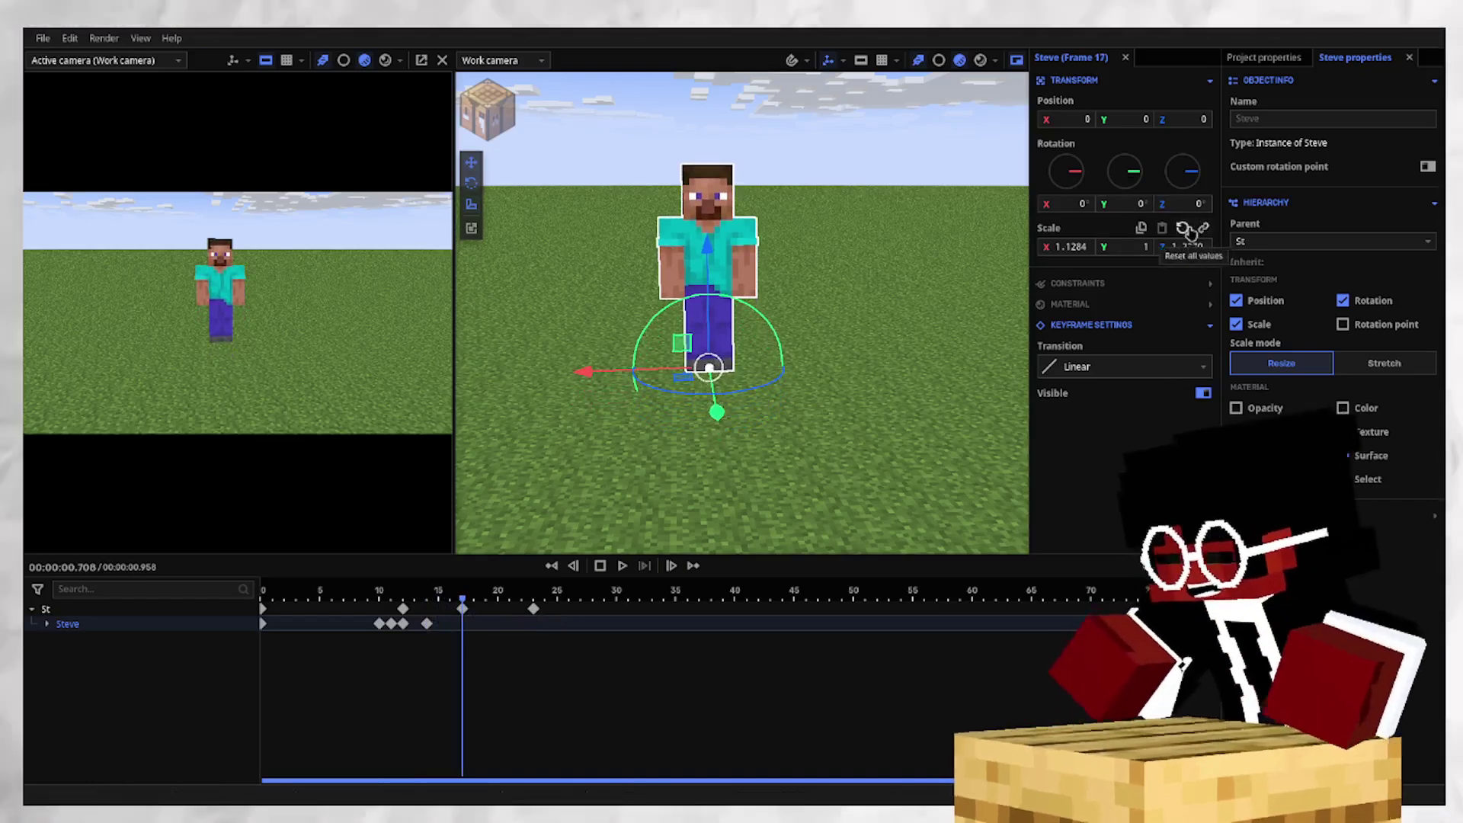
{"action": "left_click", "coordinate": [1202, 228]}
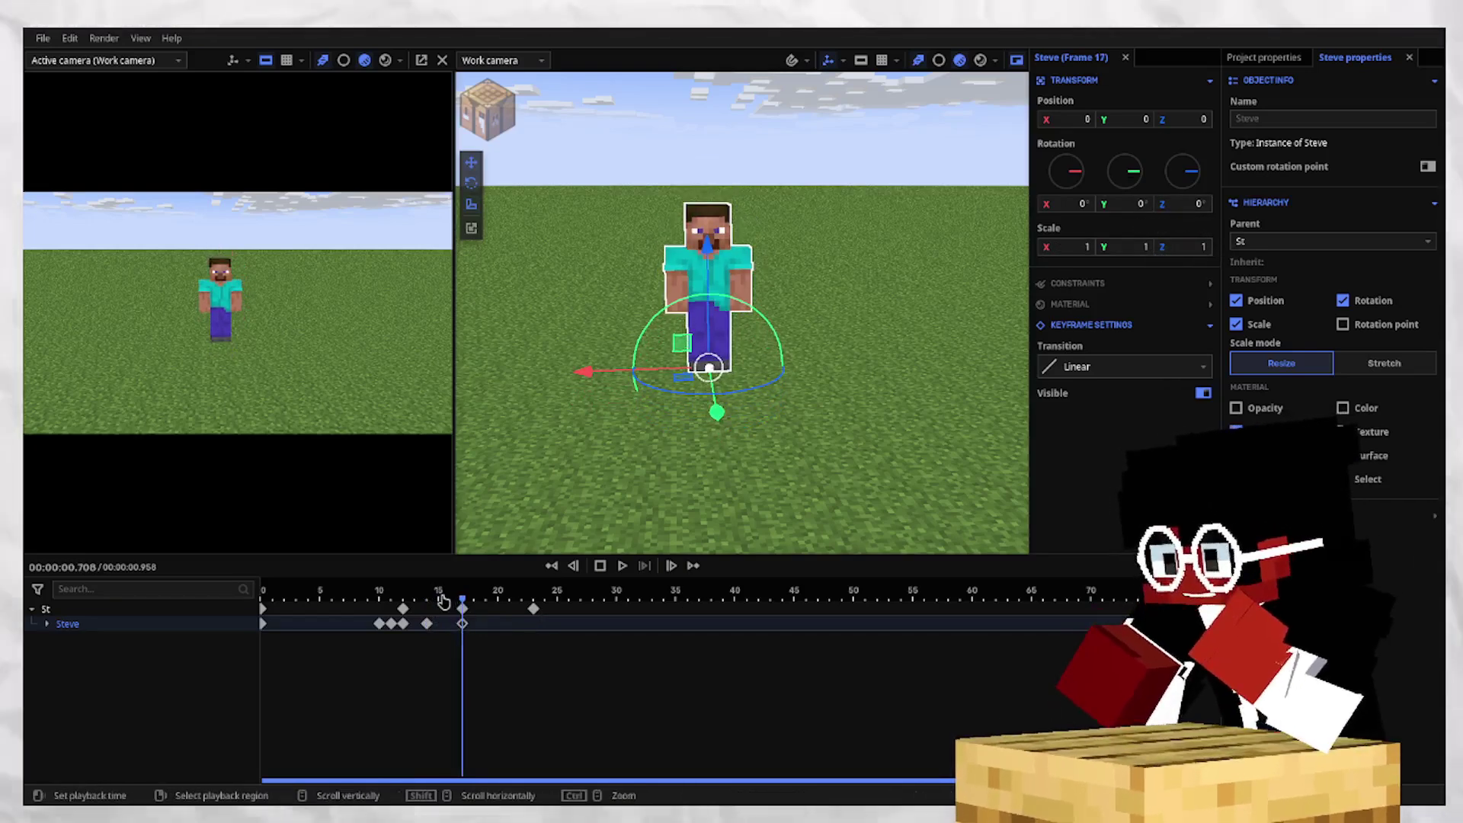
{"action": "left_click_drag", "start_coordinate": [444, 600], "coordinate": [320, 563]}
{"action": "key", "text": "space"}
{"action": "key", "text": "space"}
Add a keyframe at frame 13 on the St folder's timeline, directly after the landing keyframe.
{"action": "mouse_move", "coordinate": [436, 596]}
{"action": "left_mouse_down"}
{"action": "mouse_move", "coordinate": [382, 601]}
{"action": "mouse_move", "coordinate": [443, 600]}
{"action": "mouse_move", "coordinate": [415, 601]}
{"action": "left_mouse_up"}
{"action": "left_click", "coordinate": [1121, 366]}
{"action": "left_click", "coordinate": [1091, 416]}
{"action": "left_click", "coordinate": [403, 623]}
{"action": "left_click", "coordinate": [404, 609]}
{"action": "middle_click", "coordinate": [416, 610]}
{"action": "left_click", "coordinate": [421, 611]}
Delete Steve's scale keyframe at frame 14 and set the frame 12 squash keyframe's transition to Quadratic (Ease out).
{"action": "left_click", "coordinate": [426, 625]}
{"action": "key", "text": "Delete"}
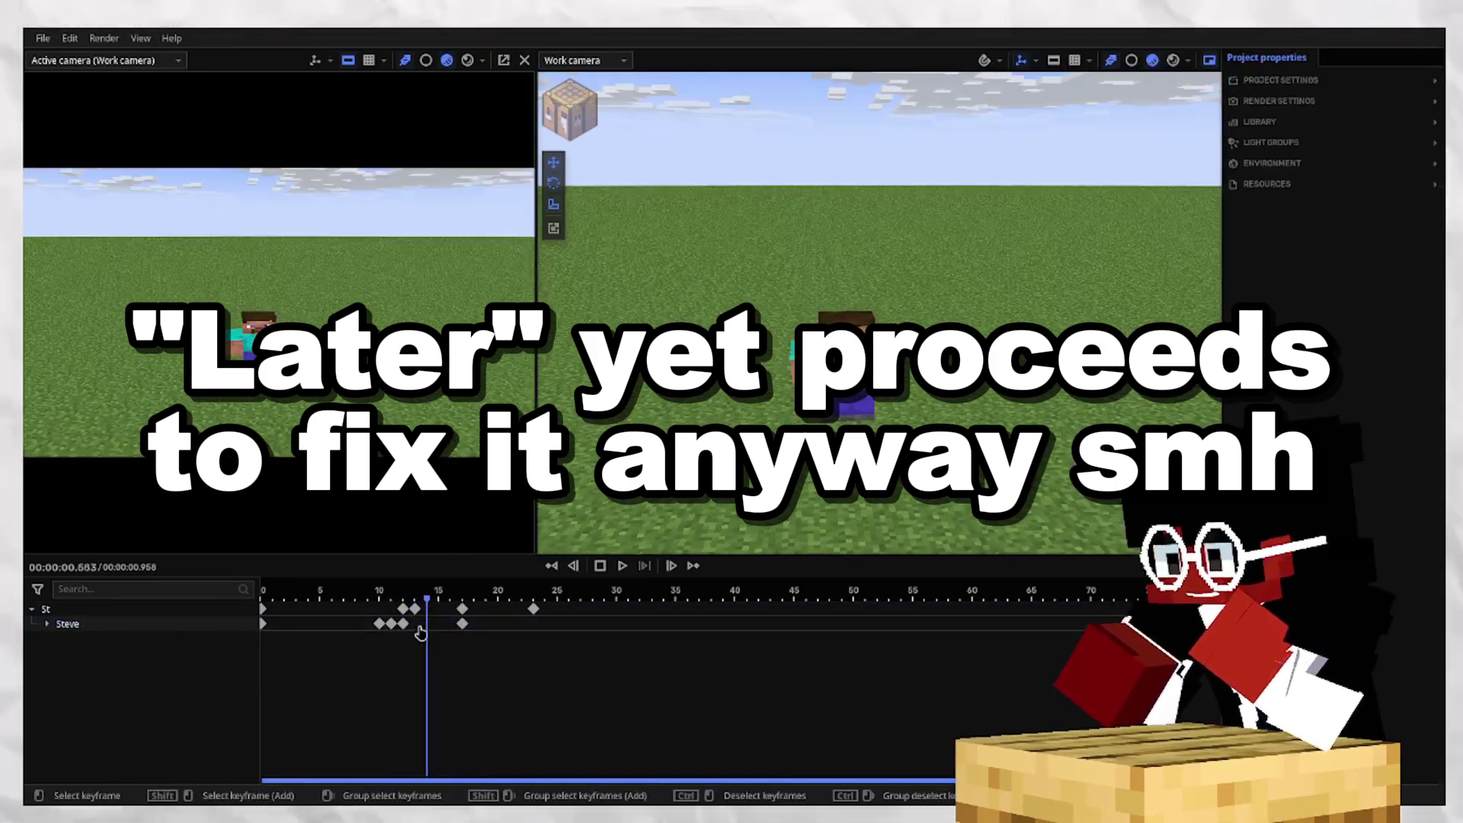
{"action": "left_click", "coordinate": [404, 624]}
{"action": "left_click", "coordinate": [1110, 367]}
{"action": "left_click", "coordinate": [1058, 594]}
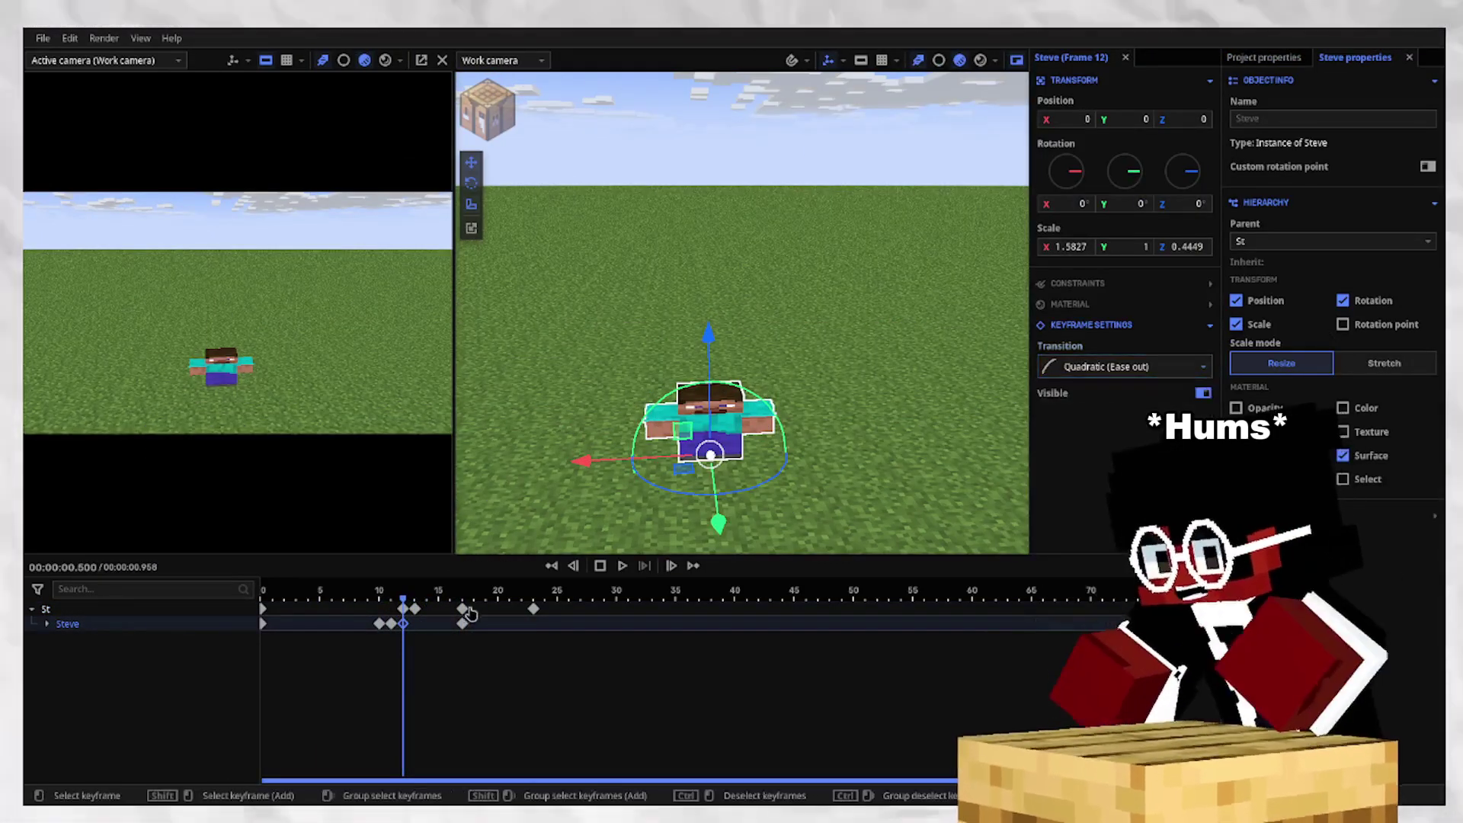
Add a Steve keyframe at frame 20 and stretch him at frame 22 to a scale of about X 0.9587 and Z 1.0872.
{"action": "left_click_drag", "start_coordinate": [403, 598], "coordinate": [494, 594]}
{"action": "key", "text": "space"}
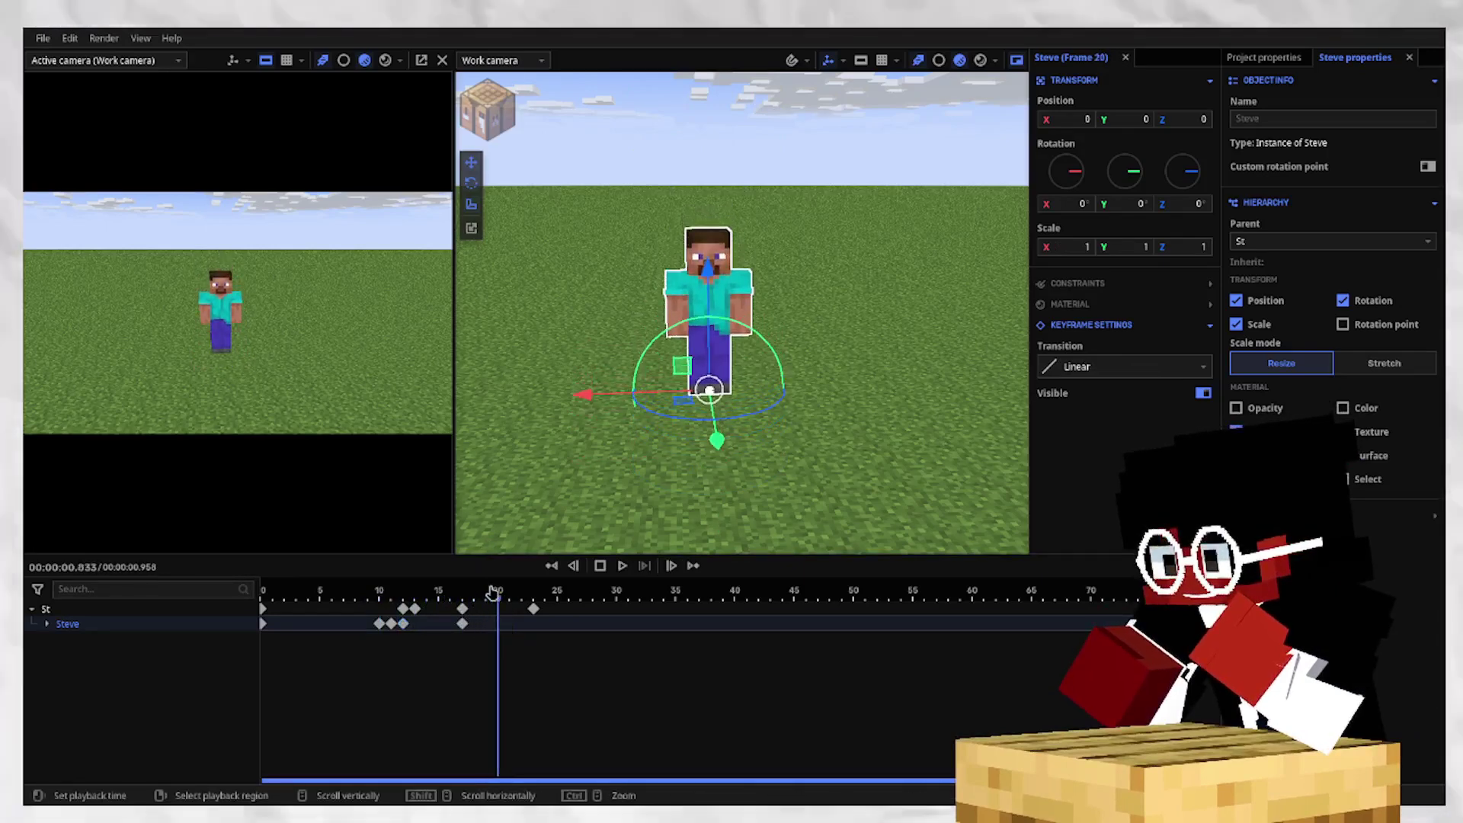
{"action": "left_click", "coordinate": [519, 626]}
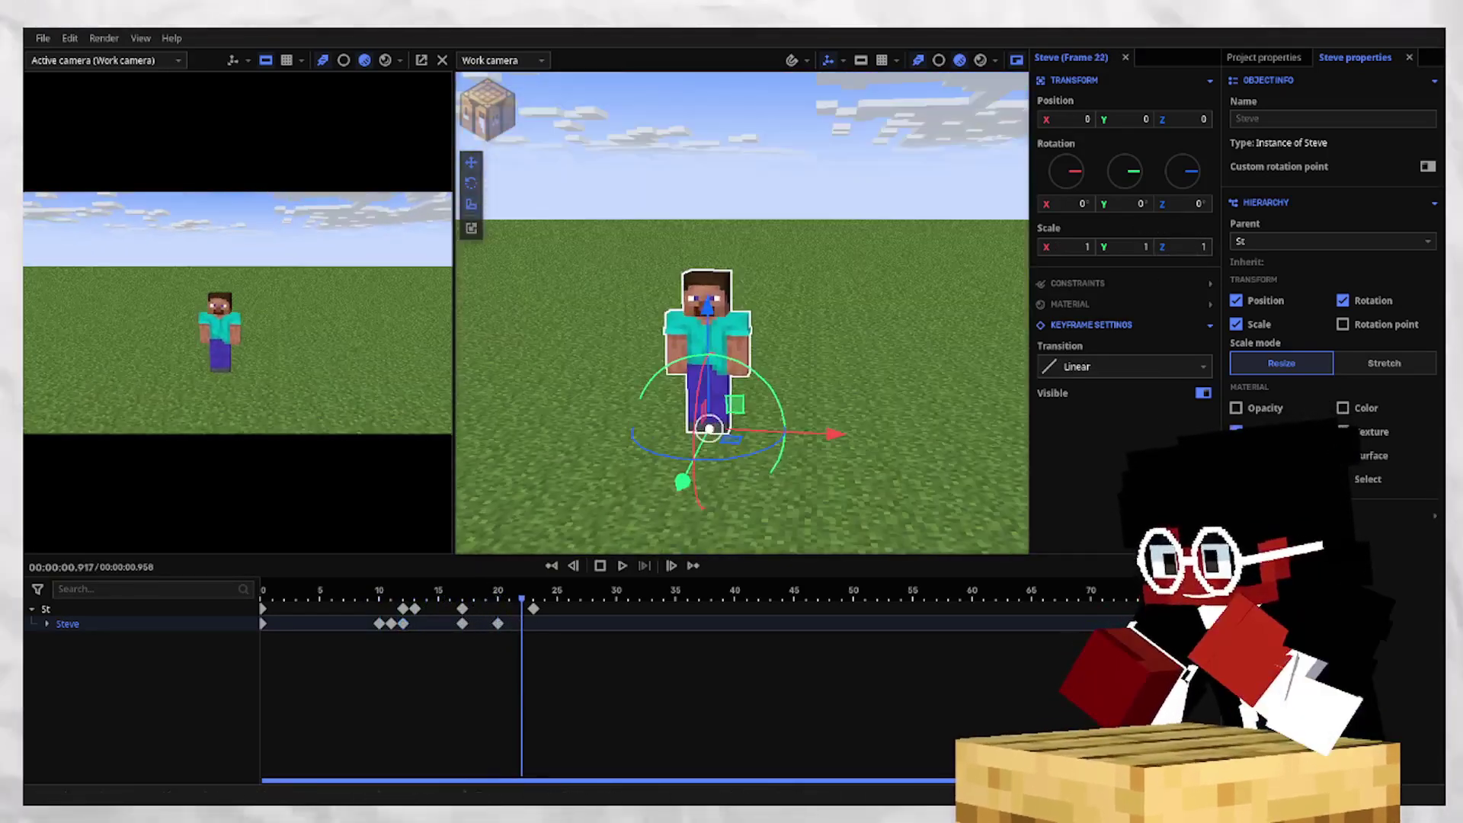
{"action": "left_click_drag", "start_coordinate": [1176, 244], "coordinate": [1189, 244]}
{"action": "left_click_drag", "start_coordinate": [1076, 248], "coordinate": [1068, 248]}
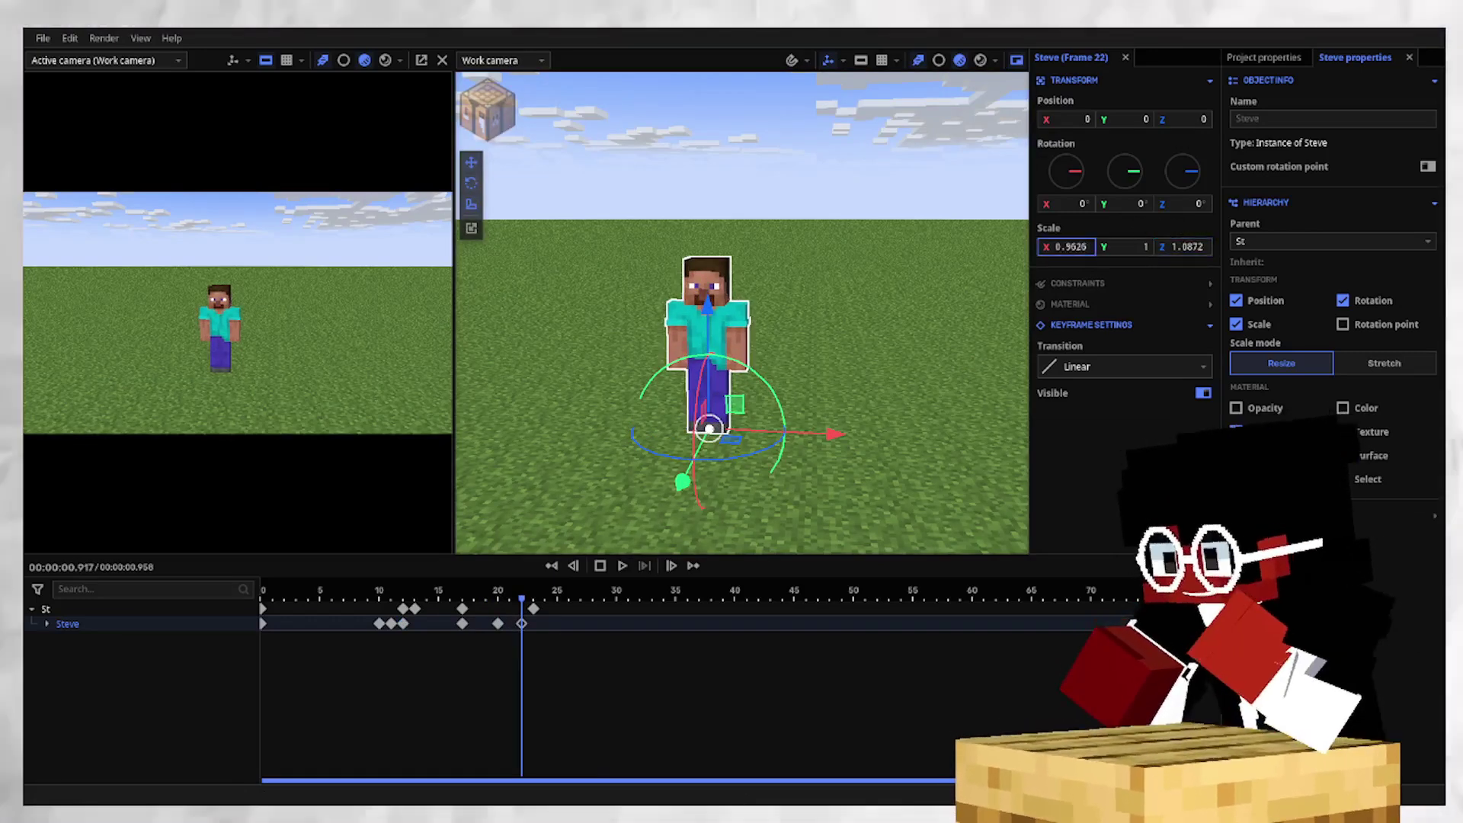
Add a Steve keyframe at frame 23 and squash him there to a scale of about X 1.1841 and Z 0.8820.
{"action": "double_click", "coordinate": [536, 627]}
{"action": "left_click", "coordinate": [516, 625]}
{"action": "left_click", "coordinate": [523, 625]}
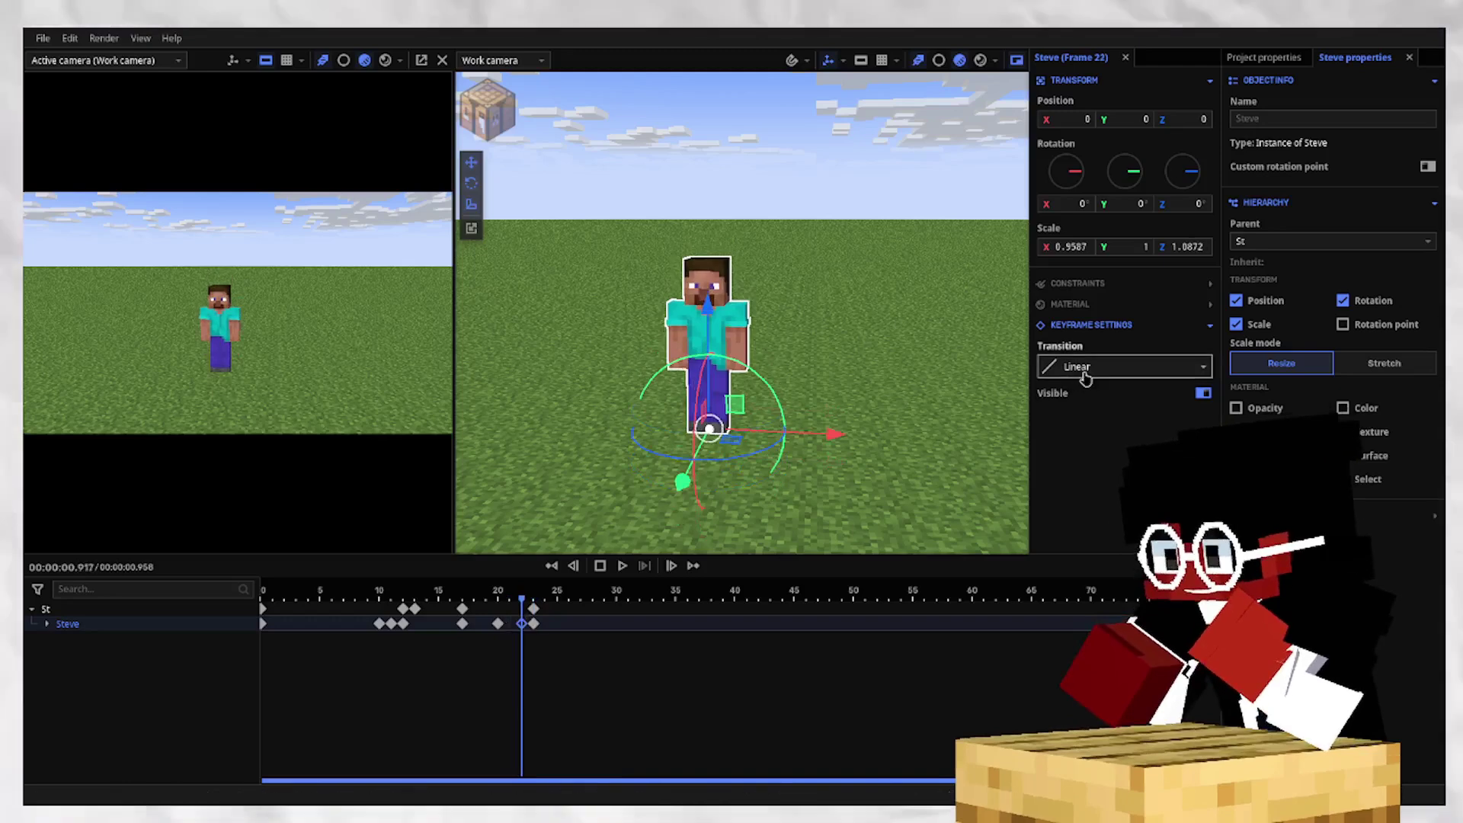
{"action": "left_click", "coordinate": [1085, 366]}
{"action": "left_click", "coordinate": [533, 623]}
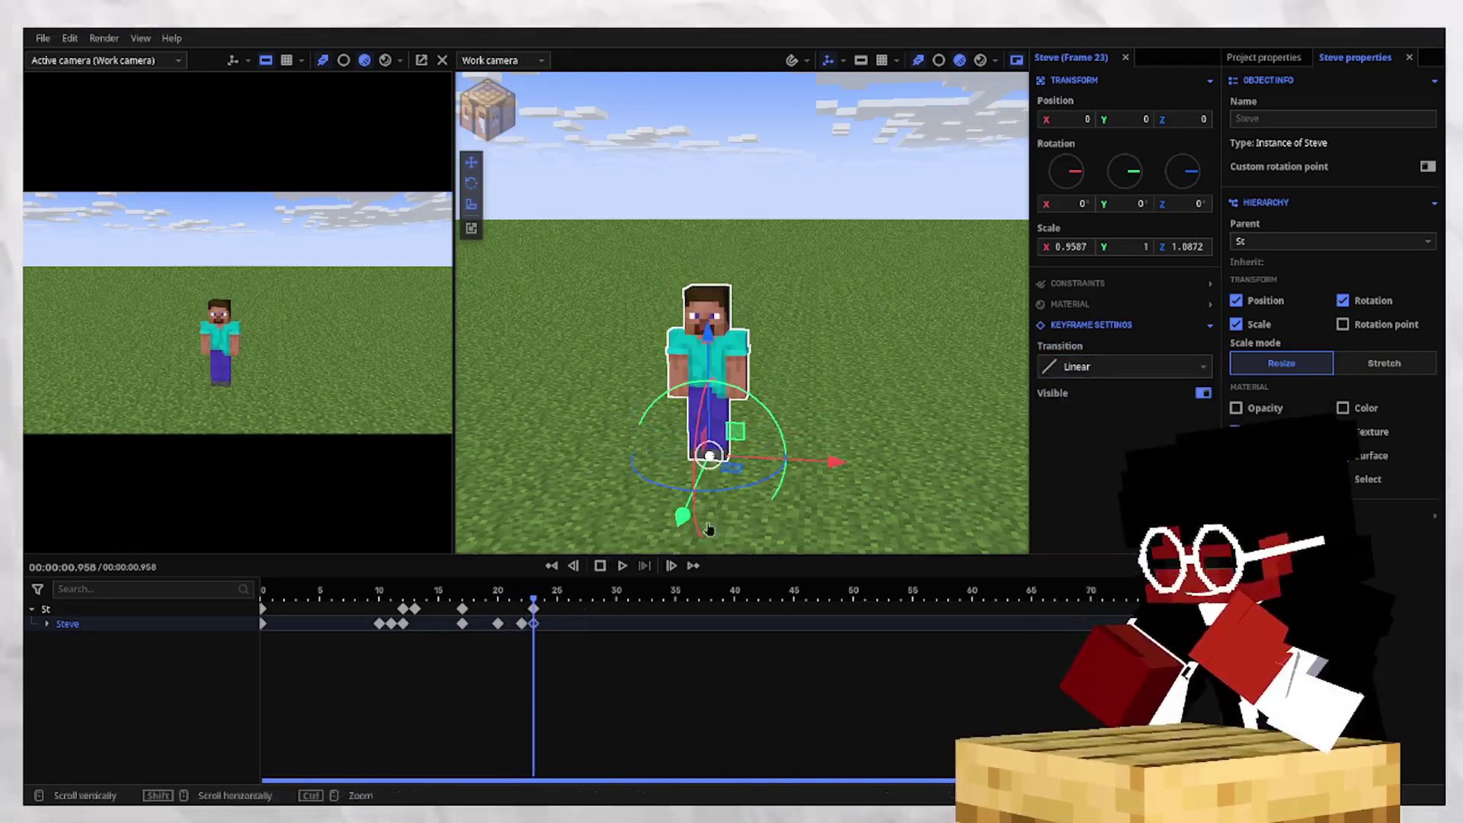
{"action": "left_click_drag", "start_coordinate": [1192, 248], "coordinate": [1188, 250]}
{"action": "key", "text": "ctrl+z"}
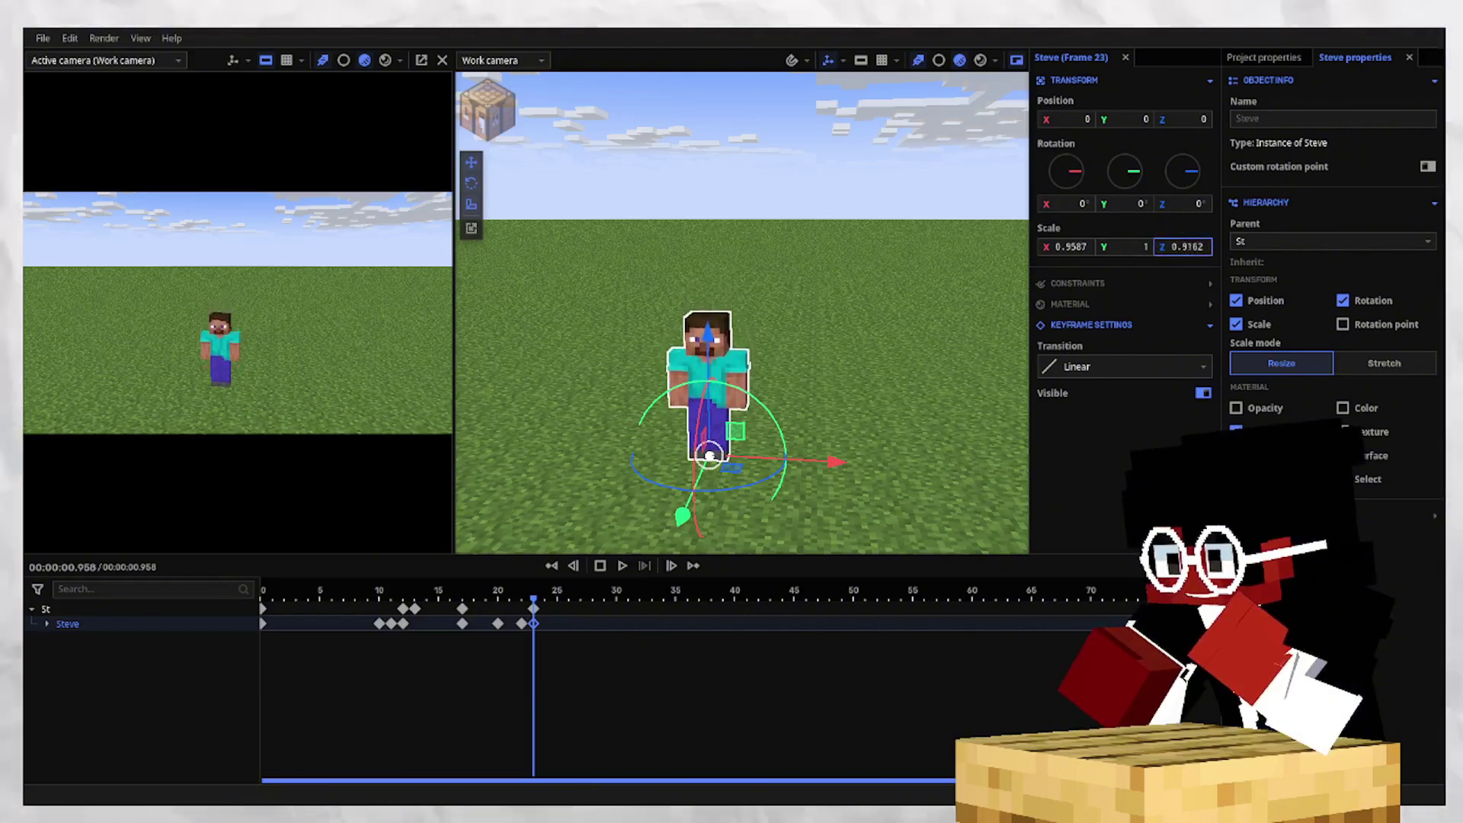
{"action": "left_click_drag", "start_coordinate": [1070, 246], "coordinate": [1075, 246]}
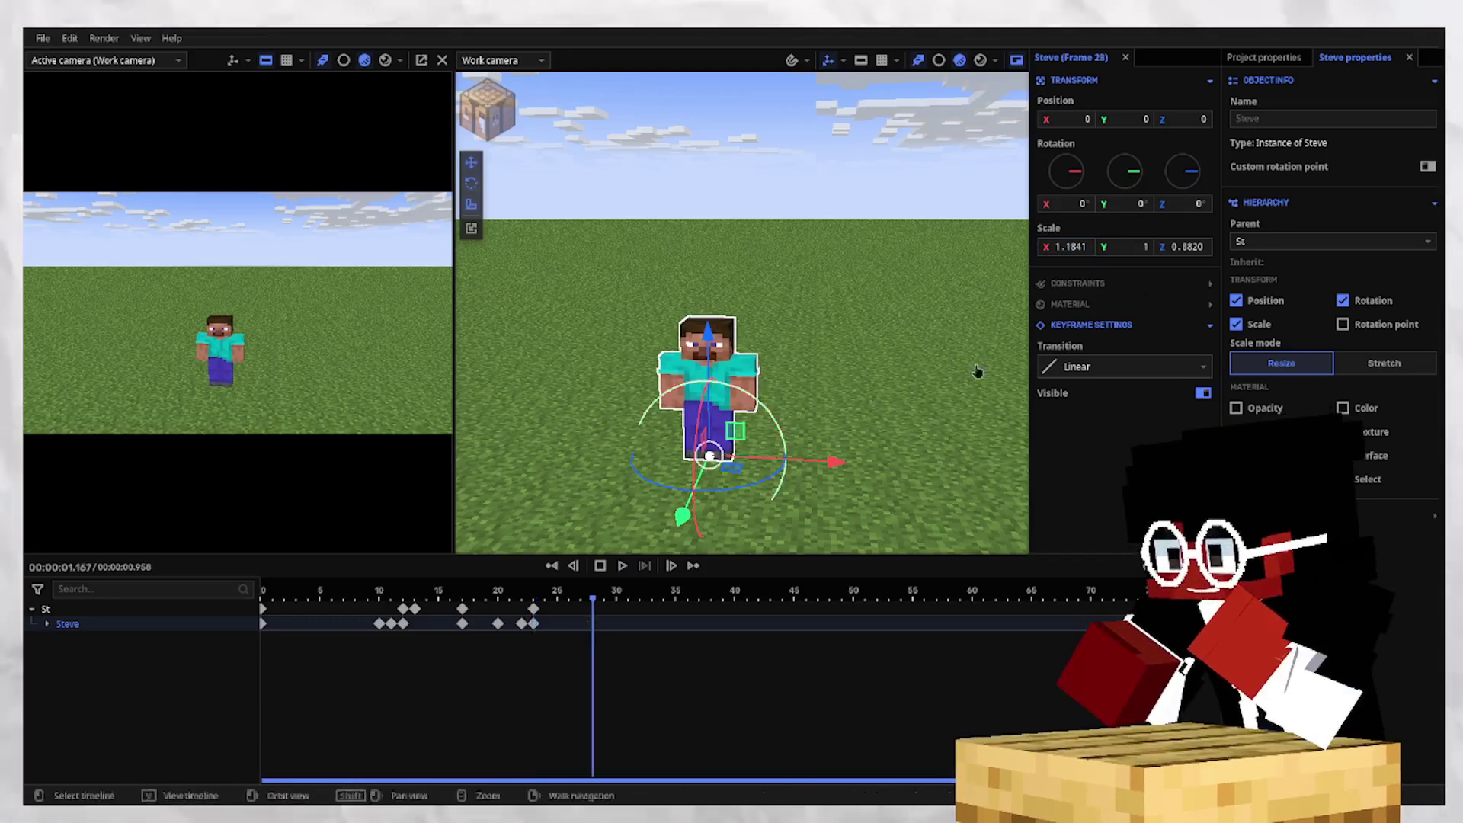
Set the transition of Steve's frame 23 squash keyframe to Quadratic (Ease out).
{"action": "left_click", "coordinate": [533, 623]}
{"action": "left_click", "coordinate": [1060, 368]}
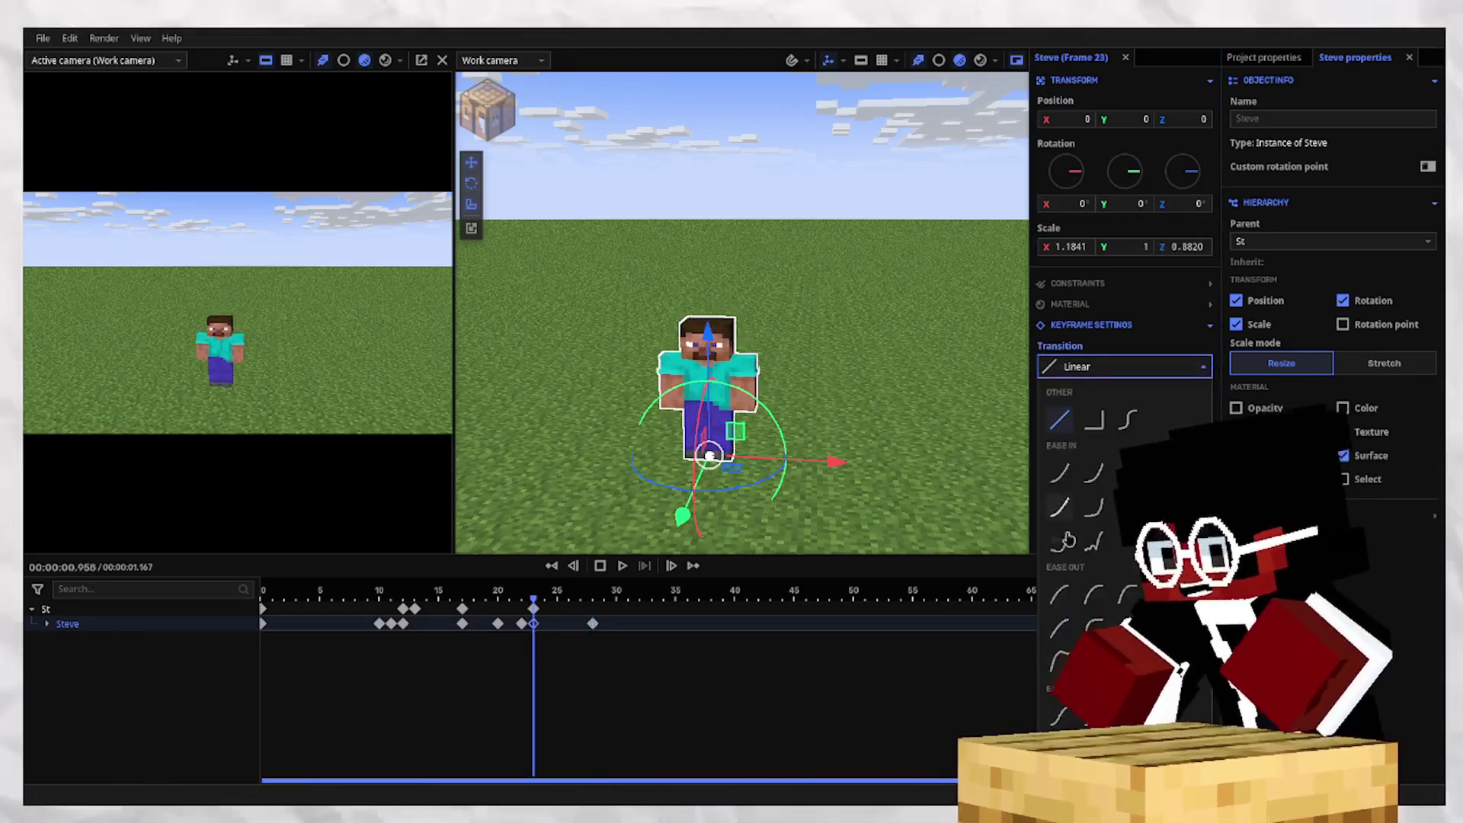
{"action": "left_click", "coordinate": [1060, 596]}
{"action": "left_click", "coordinate": [907, 397]}
Play back Steve's fall and bounce from frame 0 and examine the motion from a new camera angle.
{"action": "left_click_drag", "start_coordinate": [327, 592], "coordinate": [221, 611]}
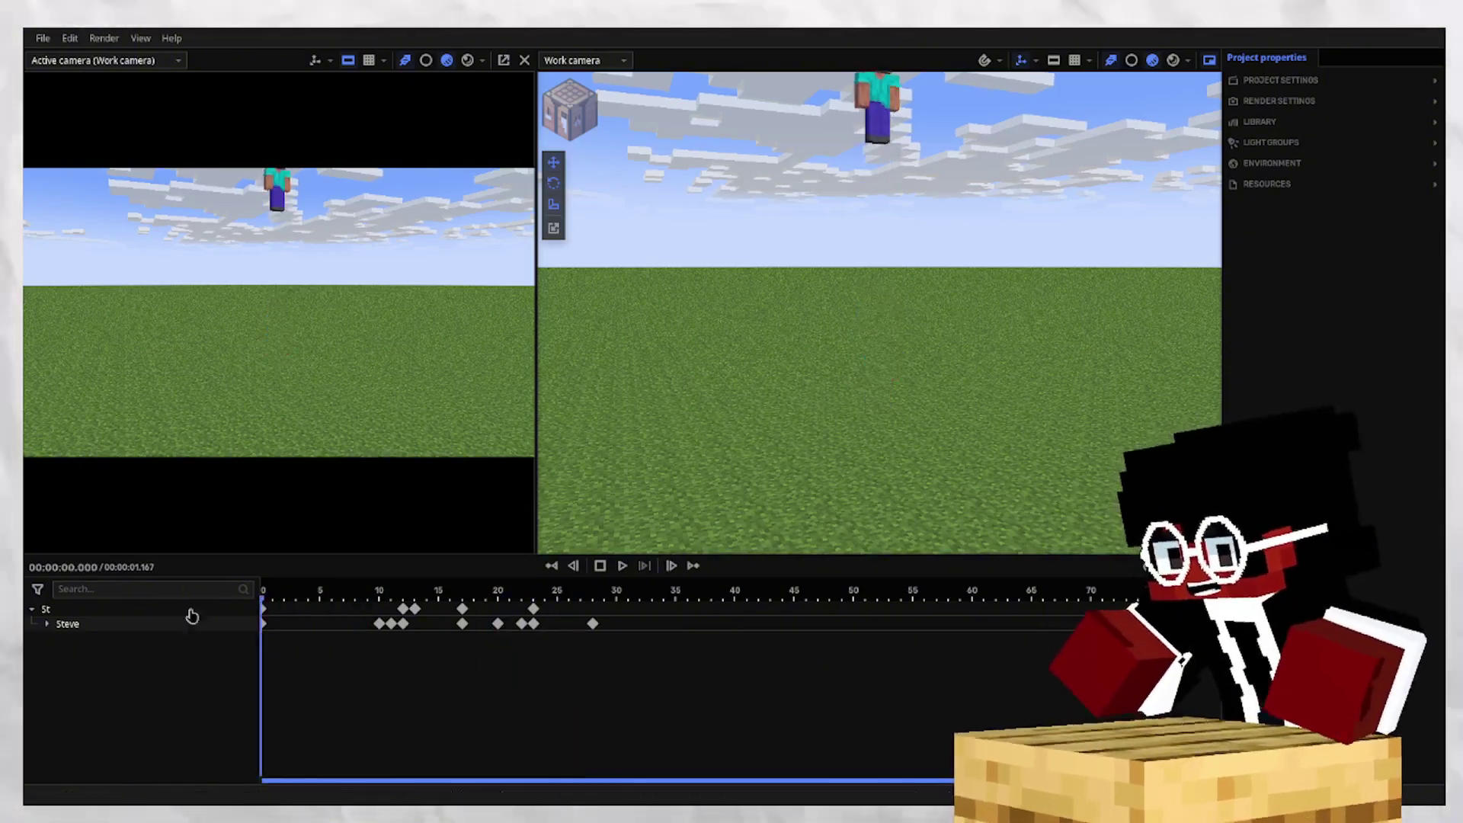
{"action": "right_click_drag", "start_coordinate": [853, 328], "coordinate": [892, 320]}
{"action": "key", "text": "w"}
{"action": "key", "text": "w"}
{"action": "key", "text": "s"}
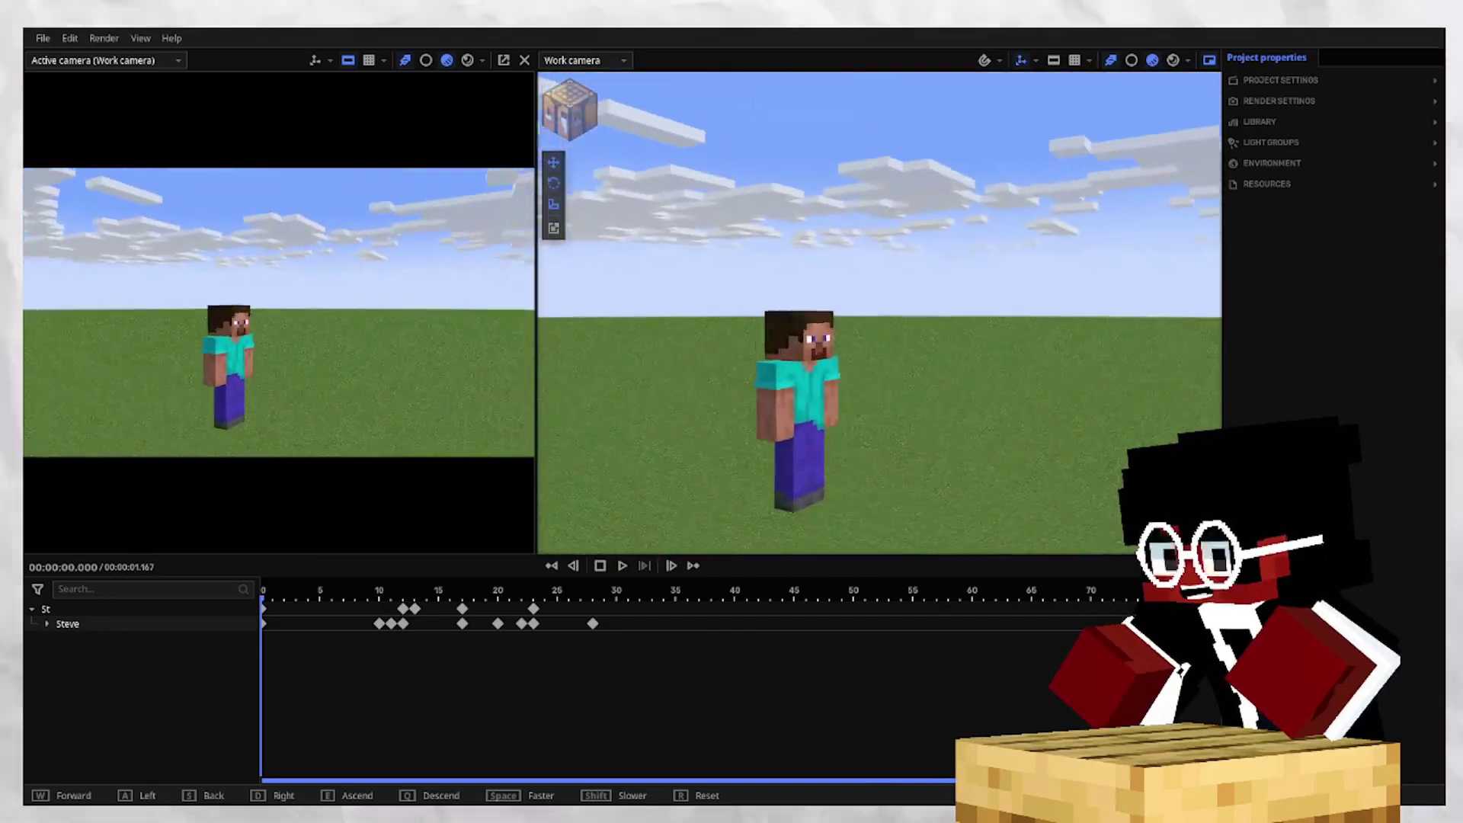
{"action": "mouse_move", "coordinate": [752, 301]}
{"action": "right_mouse_down"}
{"action": "mouse_move", "coordinate": [762, 419]}
{"action": "mouse_move", "coordinate": [752, 300]}
{"action": "right_mouse_up"}
{"action": "key", "text": "s"}
{"action": "key", "text": "space"}
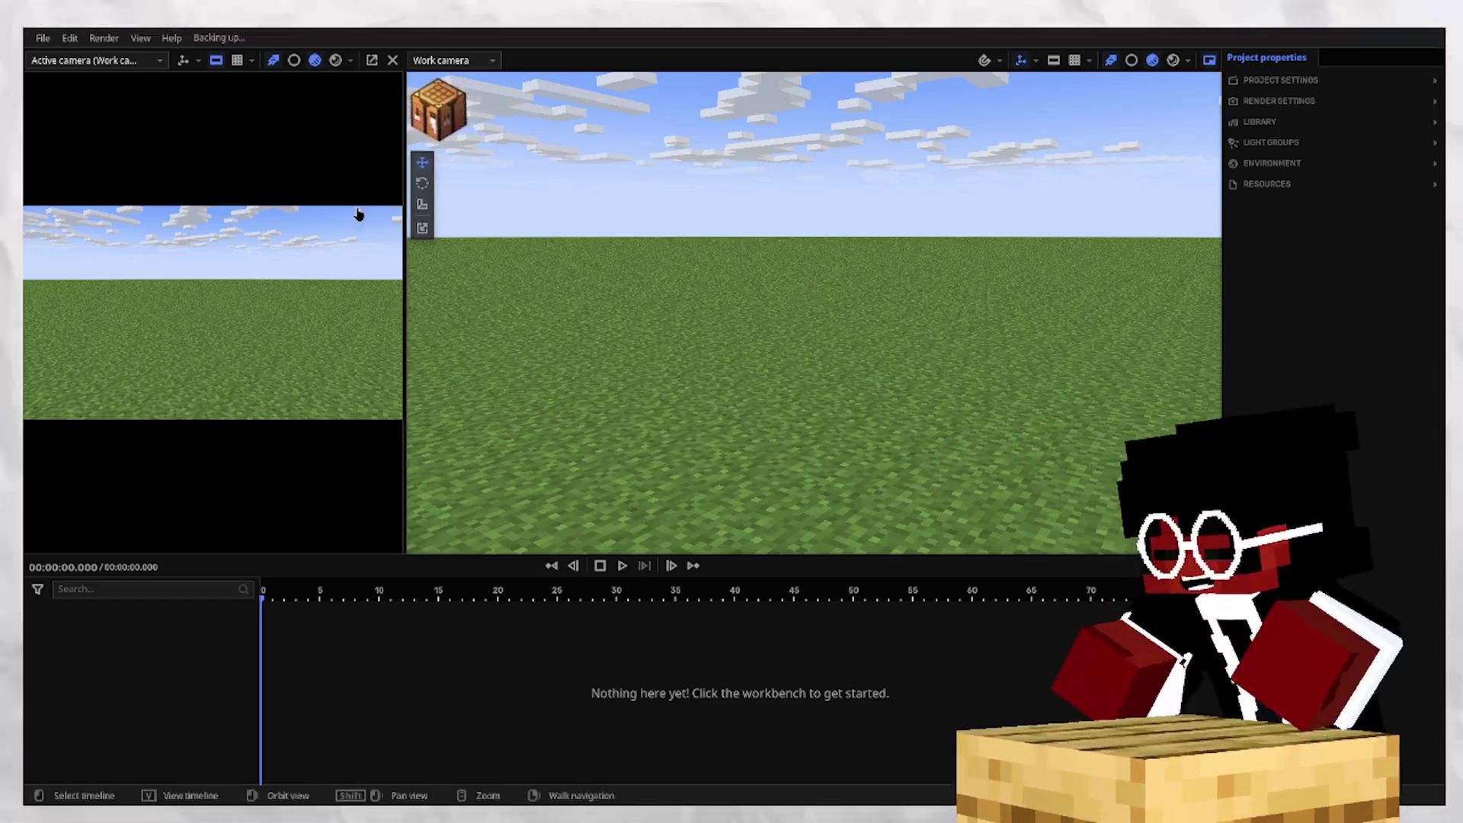
Create an untextured cube shape in the empty project and select it.
{"action": "left_click", "coordinate": [421, 127]}
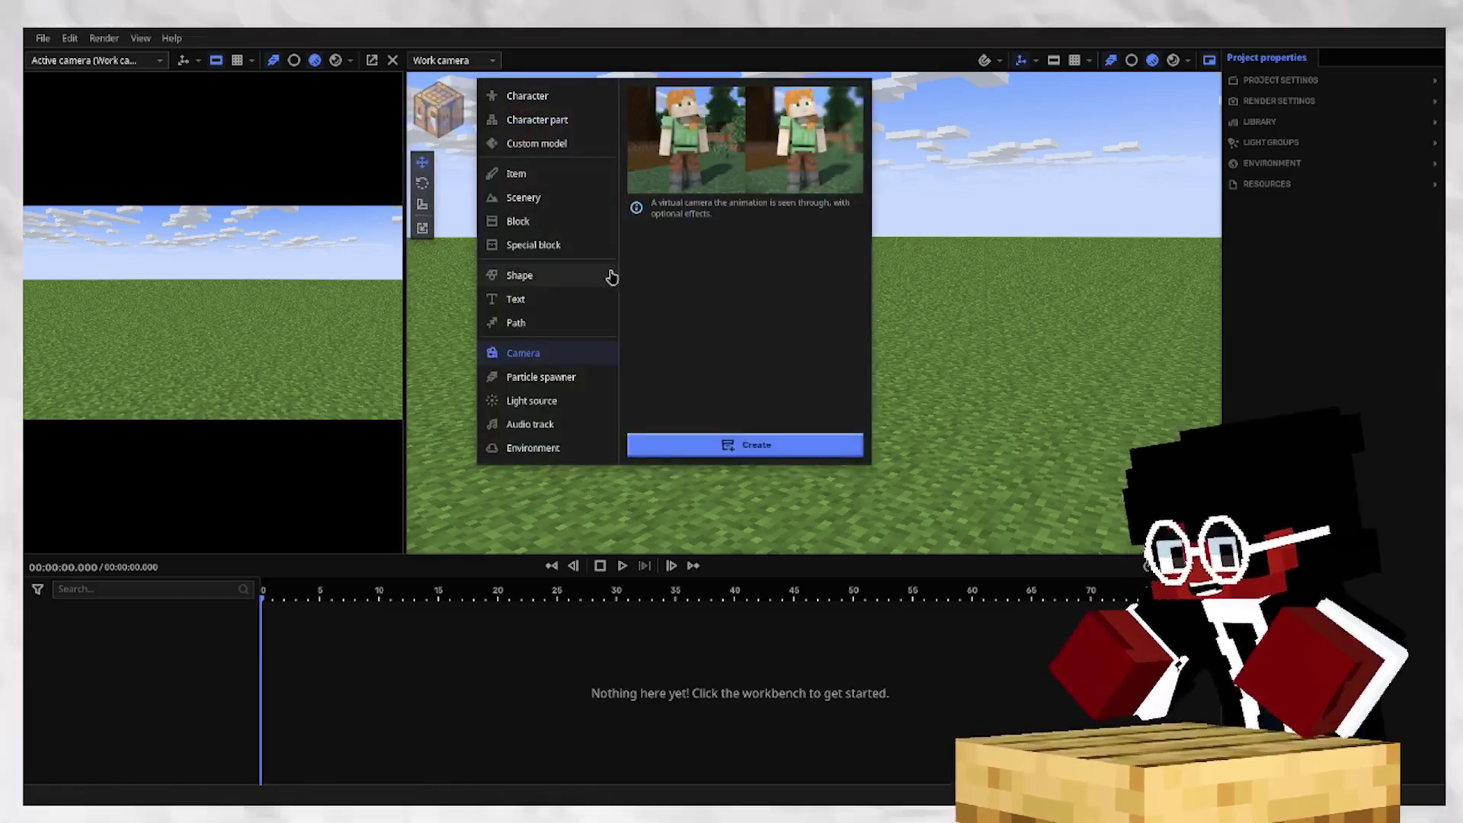
{"action": "left_click", "coordinate": [561, 281]}
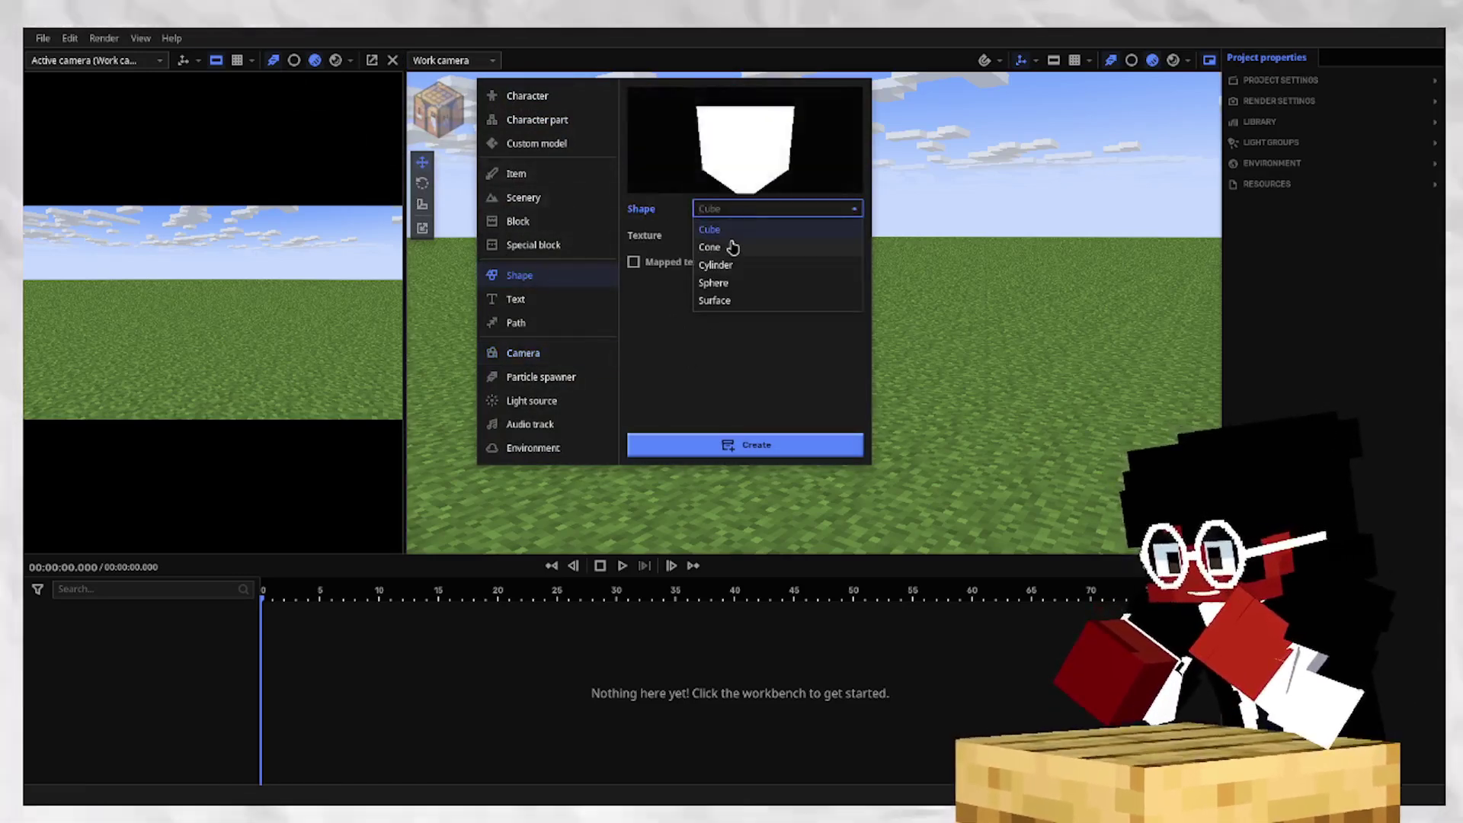
{"action": "left_click", "coordinate": [724, 235]}
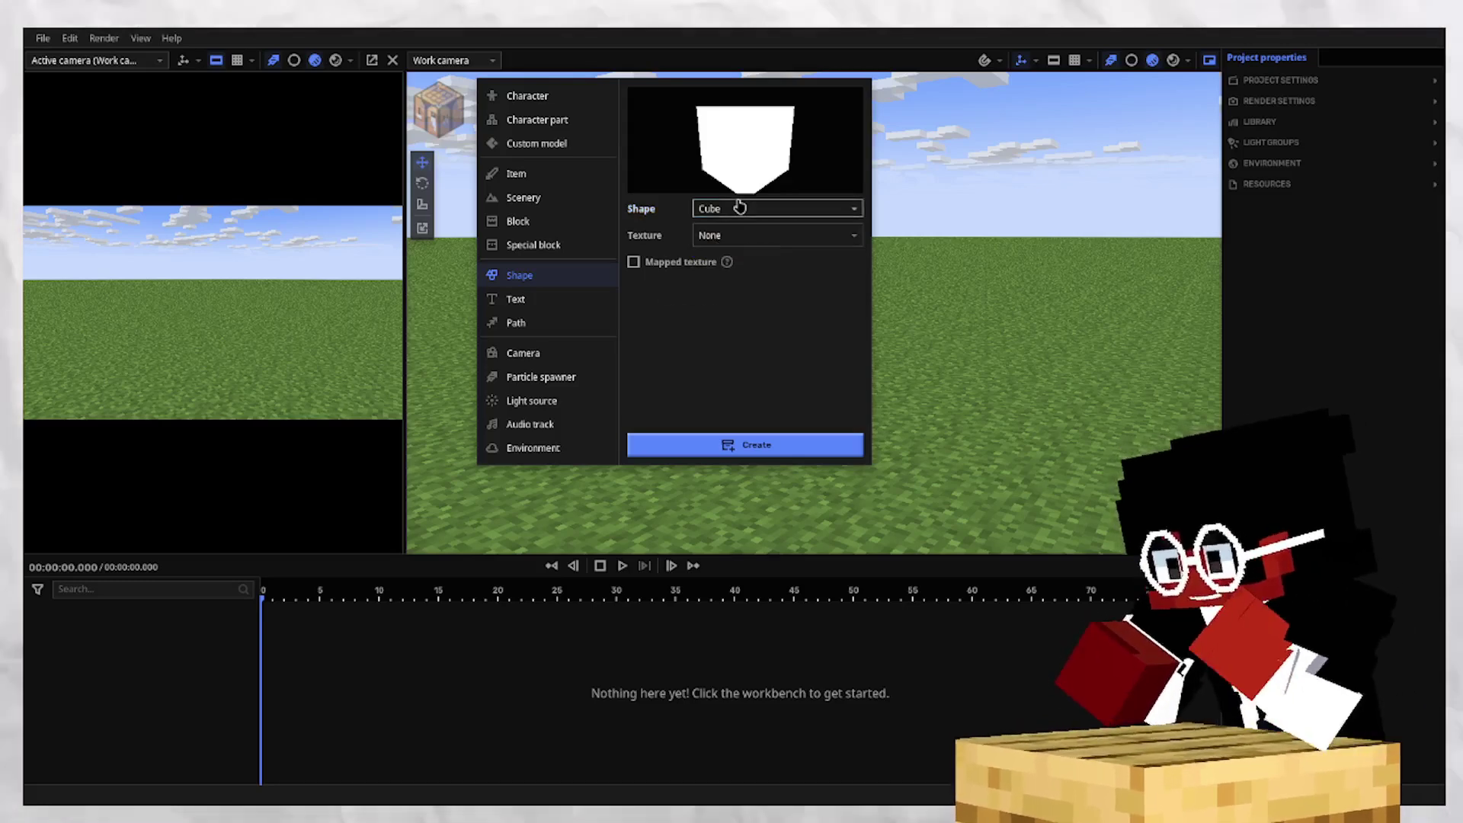
{"action": "left_click", "coordinate": [762, 449]}
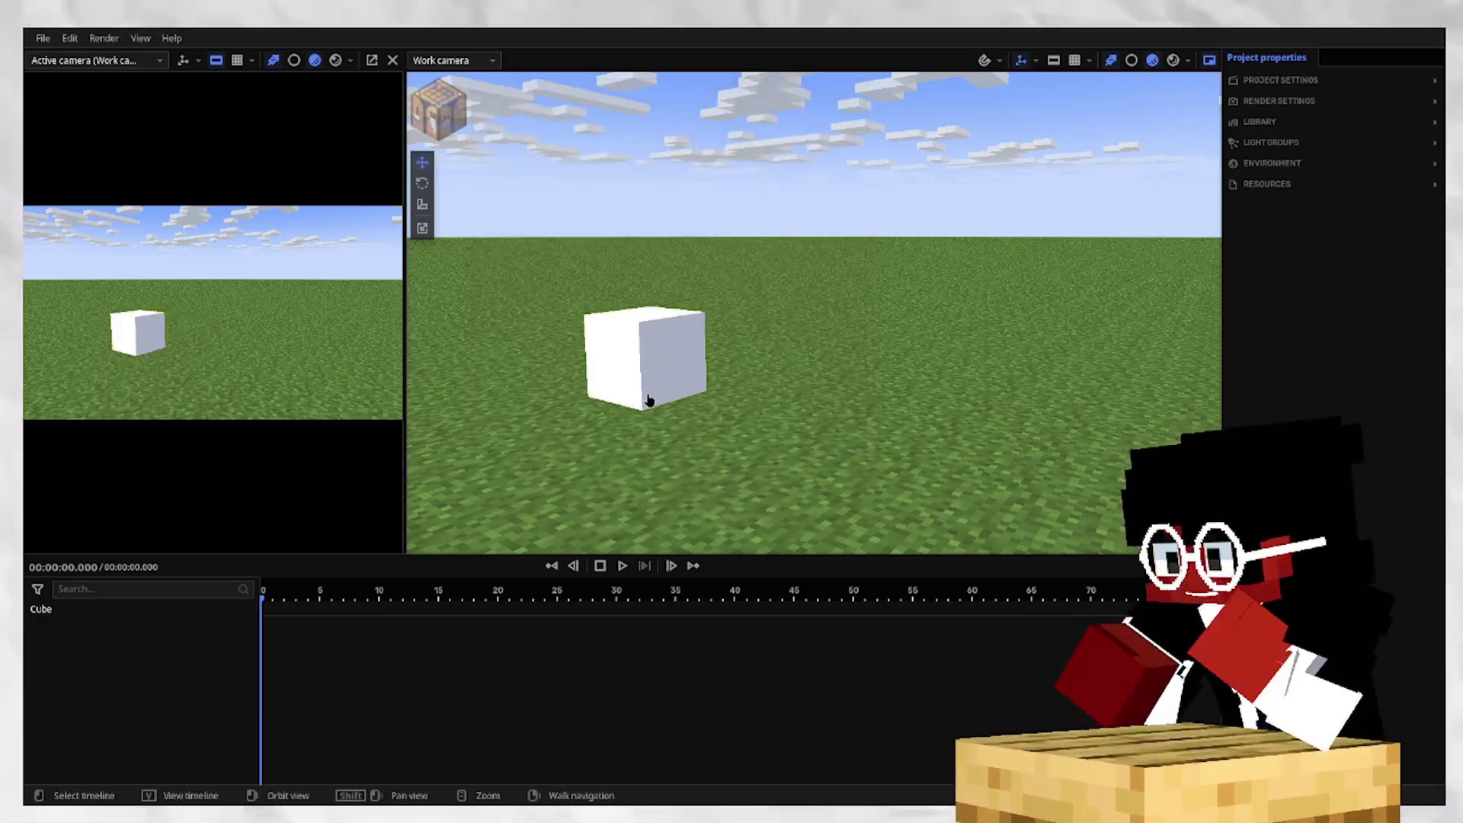
{"action": "left_click", "coordinate": [652, 395]}
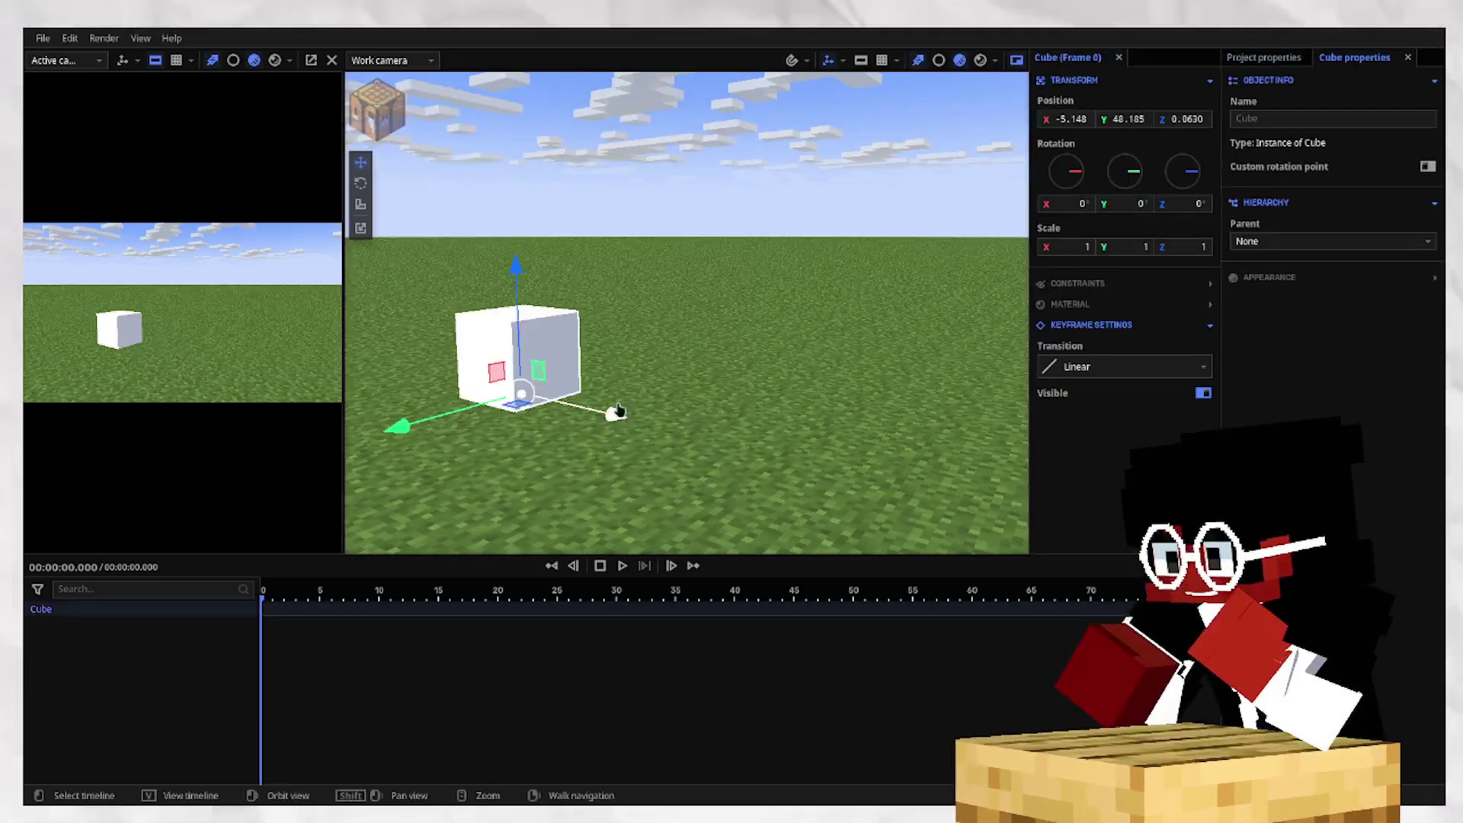
Create an untextured sphere shape beside the cube.
{"action": "left_click", "coordinate": [396, 125]}
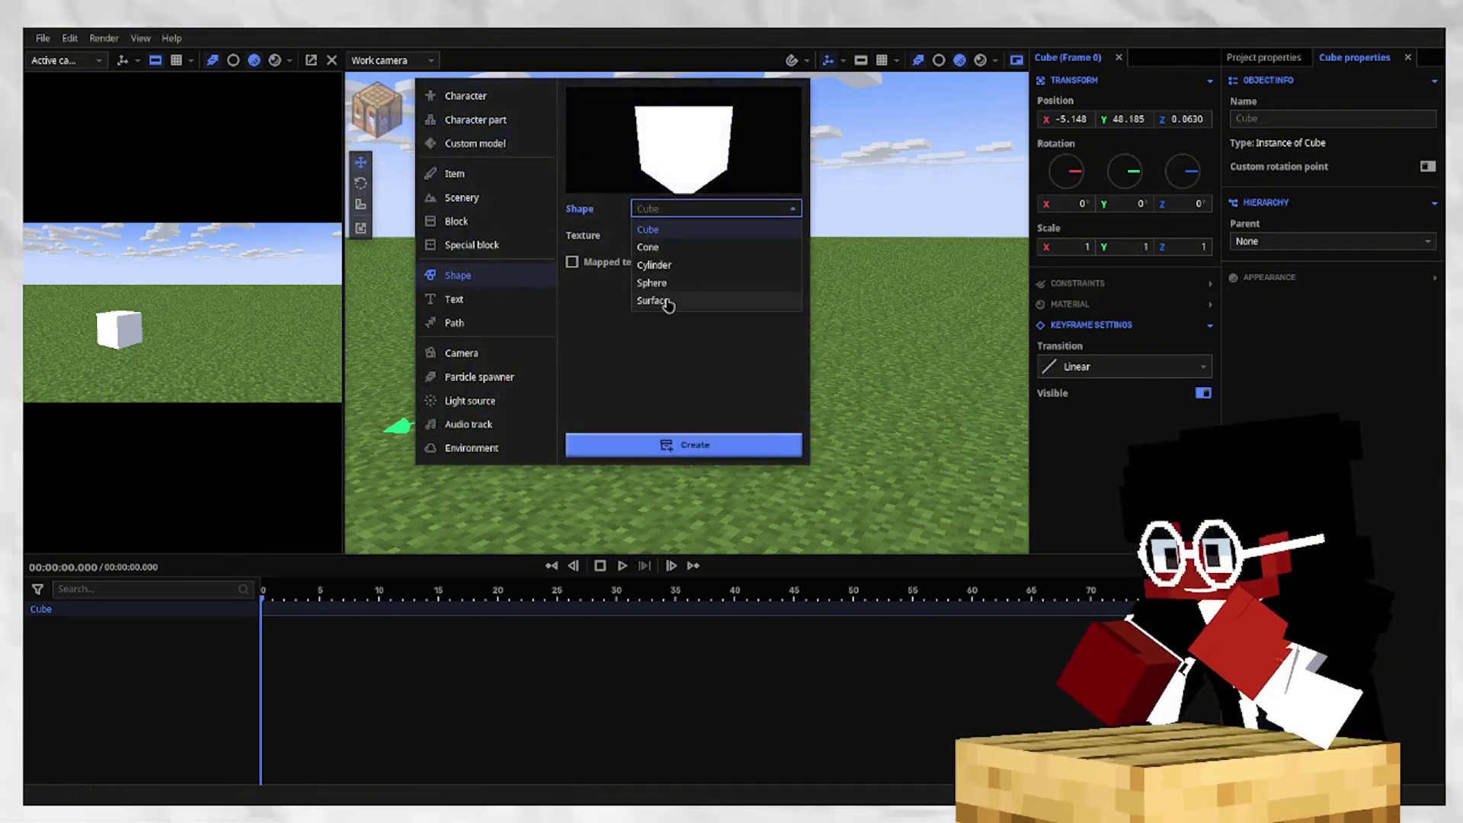
{"action": "left_click", "coordinate": [657, 284]}
{"action": "left_click", "coordinate": [691, 453]}
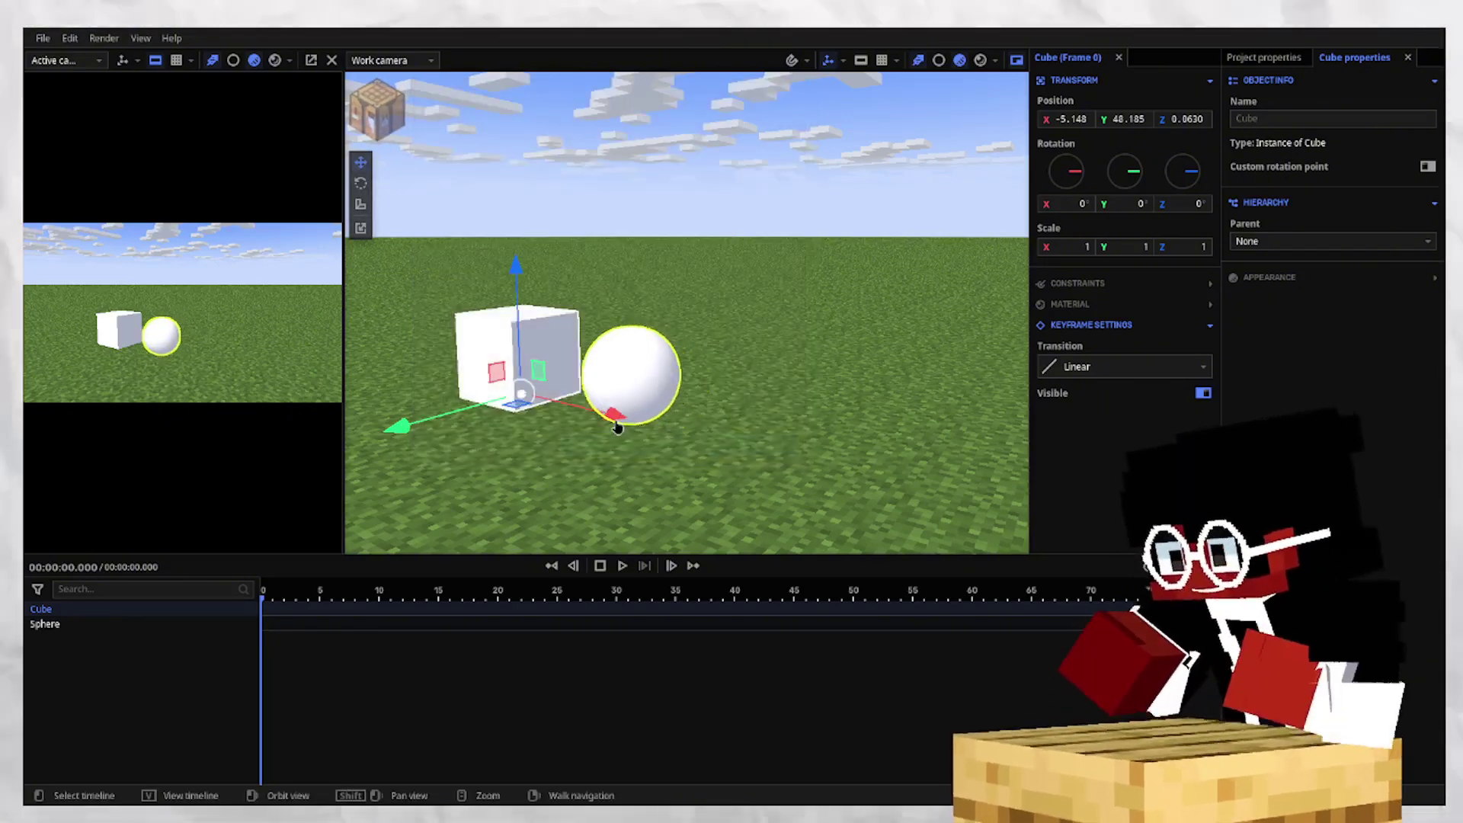
Turn the cube into a tall red pillar rotated 180° about Y, with X and Y scale 0.4598 and Z scale 1.7462.
{"action": "left_click", "coordinate": [577, 330]}
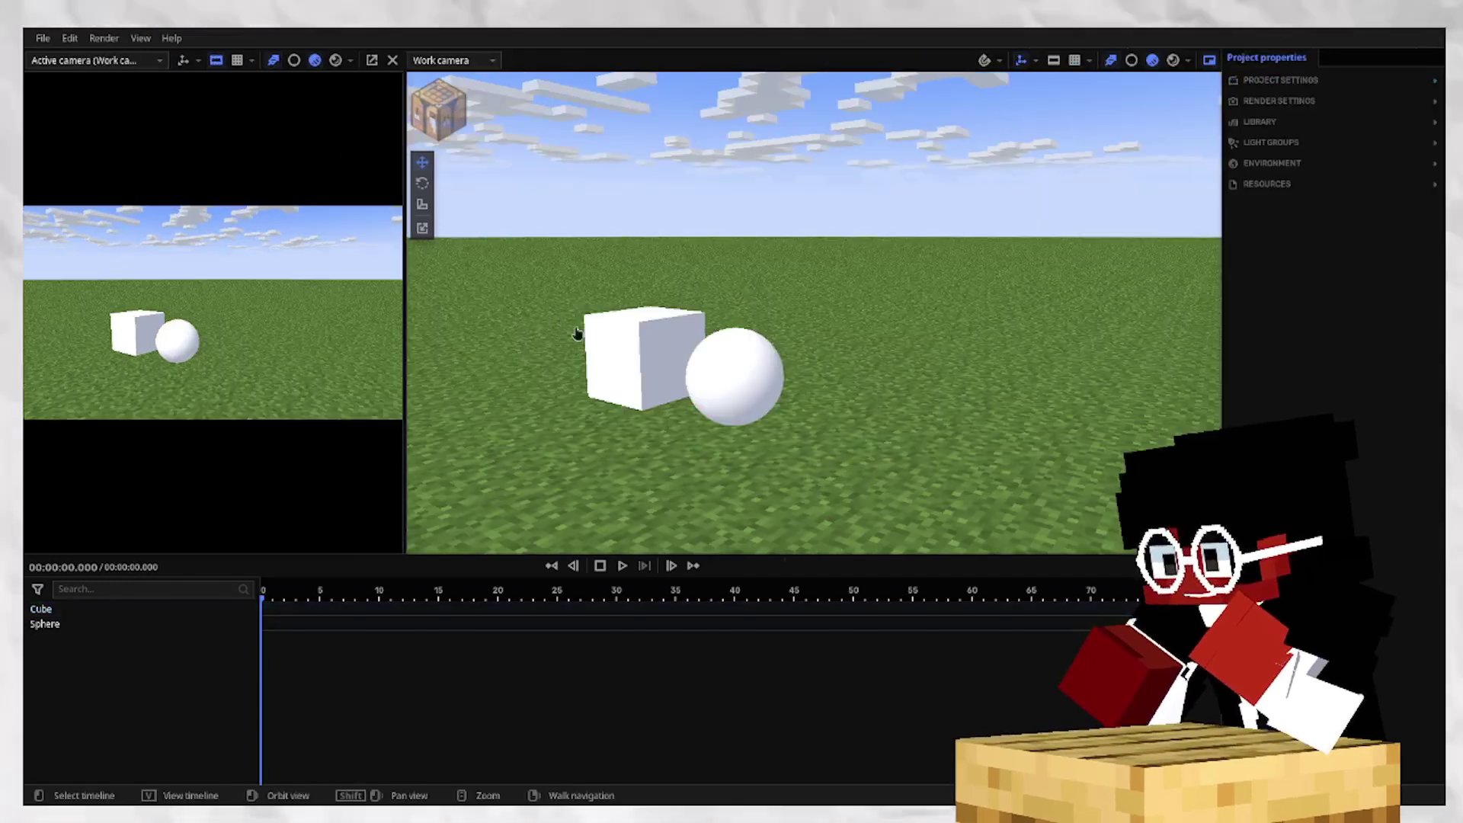
{"action": "left_click", "coordinate": [638, 367]}
{"action": "left_click", "coordinate": [646, 372], "text": "shift"}
{"action": "left_click", "coordinate": [1203, 100]}
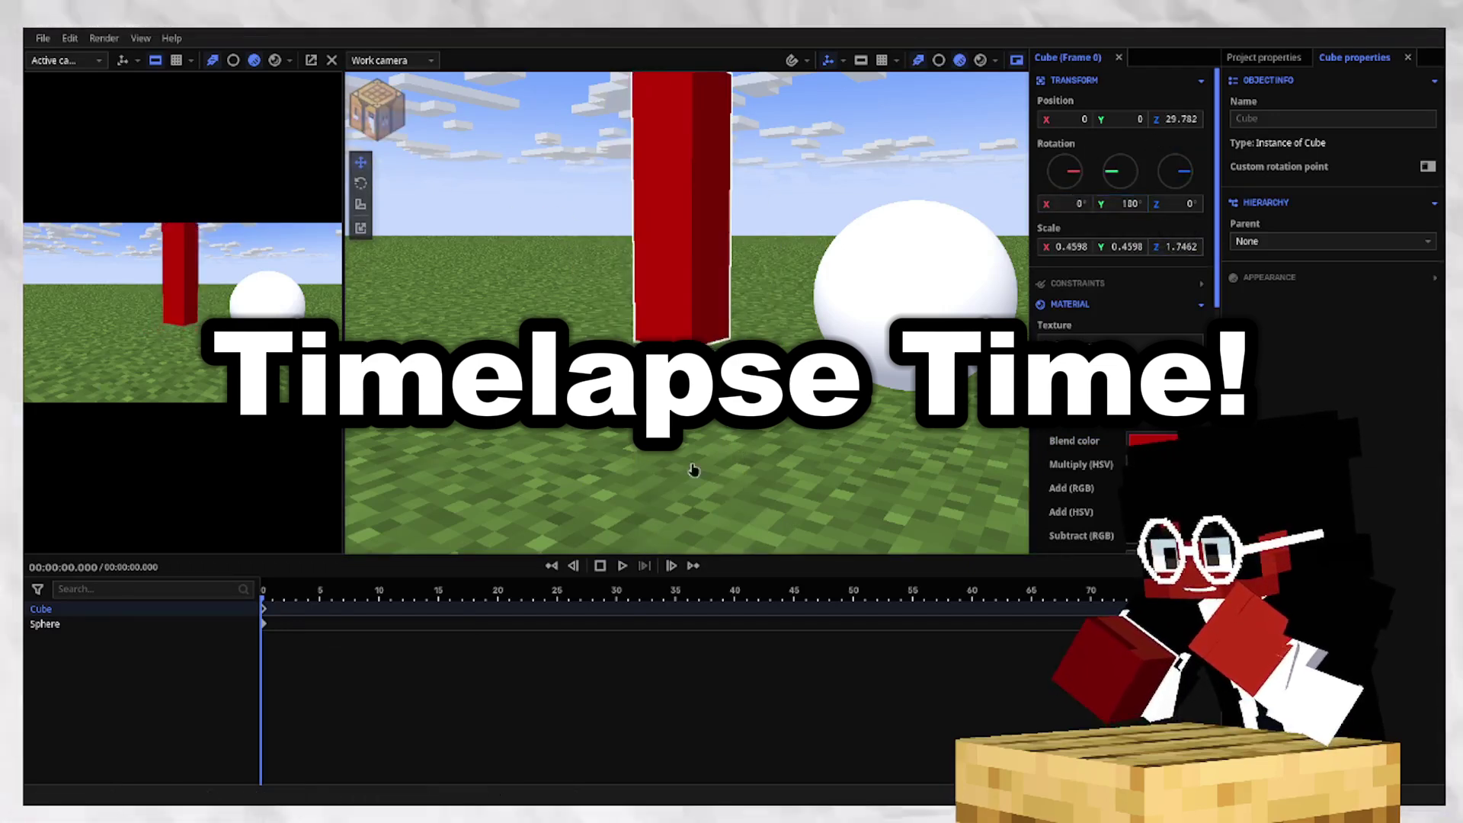
Duplicate the white sphere and move the copy away from it along the Y axis.
{"action": "left_click", "coordinate": [910, 293]}
{"action": "left_click_drag", "start_coordinate": [910, 293], "coordinate": [792, 427]}
{"action": "scroll", "coordinate": [793, 427], "scroll_direction": "down", "scroll_amount": 5}
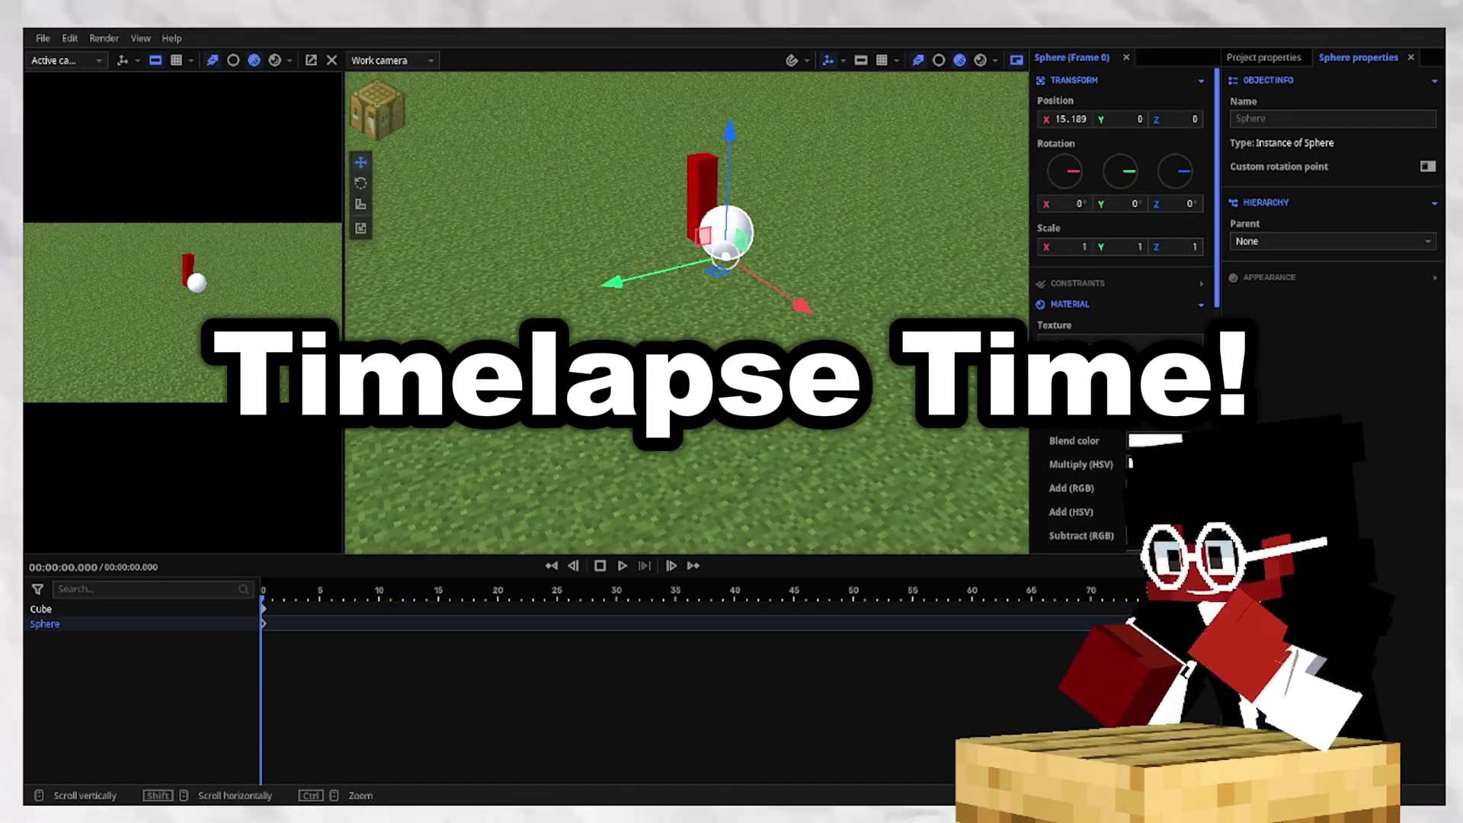
{"action": "key", "text": "ctrl+d"}
{"action": "left_click_drag", "start_coordinate": [669, 264], "coordinate": [557, 291]}
Duplicate the red pillar and move the copy along the Y axis to stand behind the second sphere.
{"action": "left_click", "coordinate": [701, 196]}
{"action": "key", "text": "ctrl+d"}
{"action": "left_click", "coordinate": [614, 261]}
{"action": "left_click_drag", "start_coordinate": [646, 165], "coordinate": [449, 195]}
Change the duplicated pillar's blend color to green.
{"action": "left_click", "coordinate": [598, 198]}
{"action": "left_click", "coordinate": [90, 653], "text": "shift"}
{"action": "left_click", "coordinate": [591, 218]}
{"action": "scroll", "coordinate": [963, 101], "scroll_direction": "up", "scroll_amount": 5}
{"action": "left_click", "coordinate": [1154, 440]}
{"action": "left_click", "coordinate": [907, 254]}
Examine the red and green pillar-and-sphere pairs from several angles.
{"action": "right_click_drag", "start_coordinate": [907, 255], "coordinate": [870, 311]}
{"action": "key", "text": "d"}
{"action": "key", "text": "w"}
{"action": "key", "text": "e"}
{"action": "left_click", "coordinate": [754, 371]}
{"action": "left_click", "coordinate": [664, 392]}
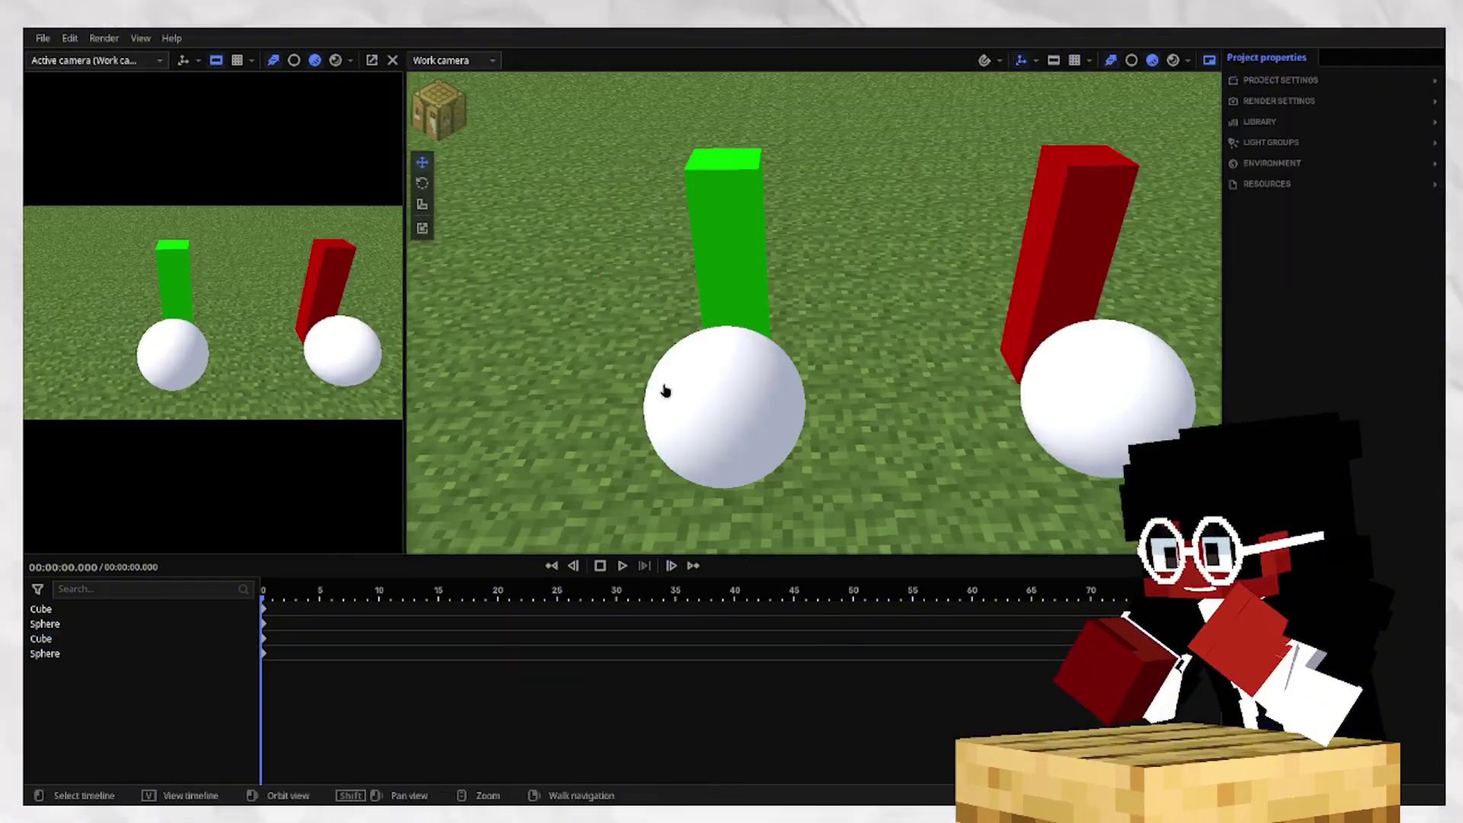
{"action": "left_click", "coordinate": [665, 392]}
{"action": "left_click", "coordinate": [619, 230]}
{"action": "left_click", "coordinate": [784, 163]}
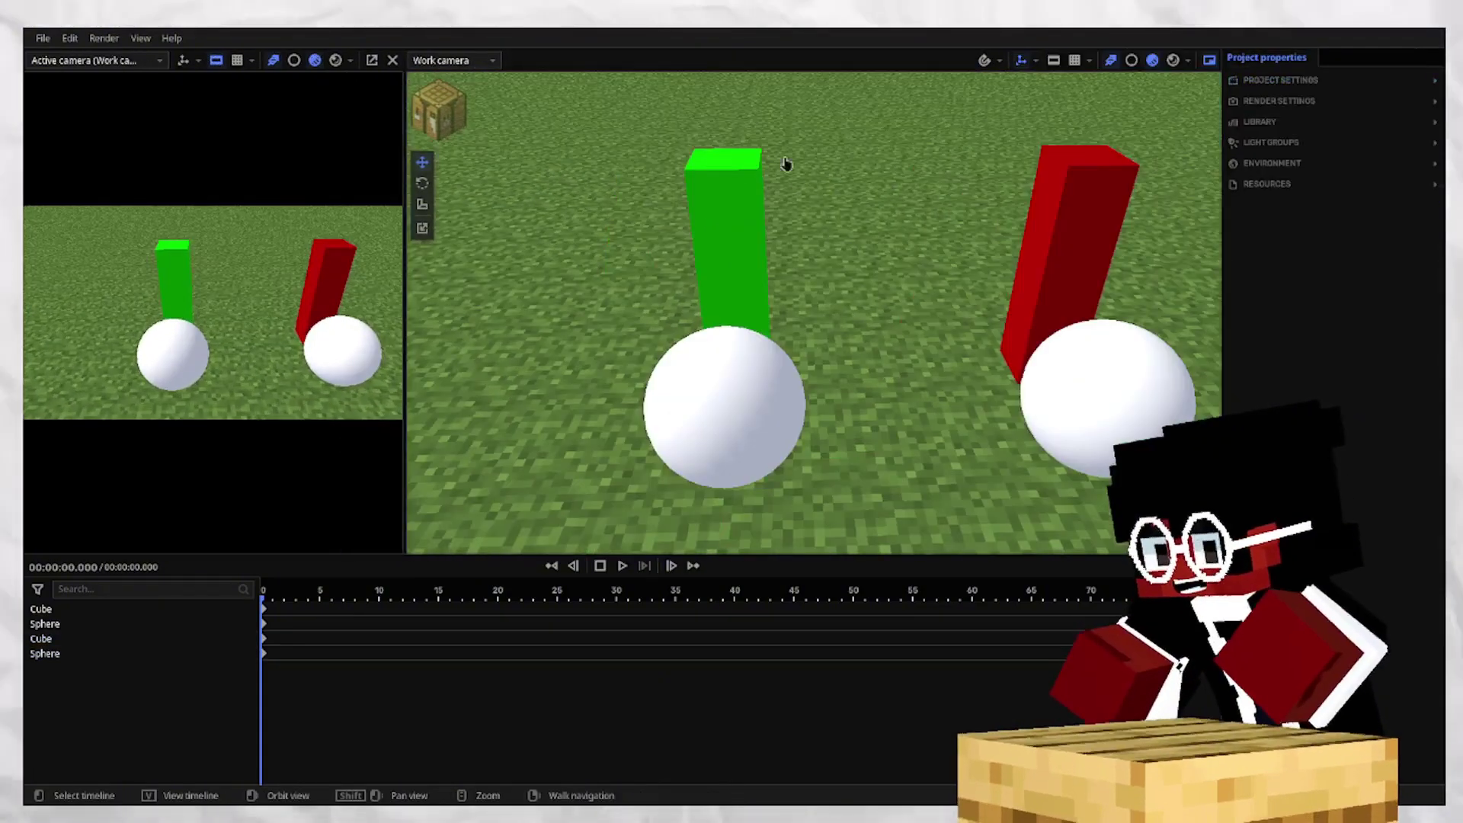
{"action": "key", "text": "a"}
{"action": "right_click_drag", "start_coordinate": [784, 163], "coordinate": [861, 169]}
{"action": "key", "text": "a"}
{"action": "right_click_drag", "start_coordinate": [813, 312], "coordinate": [1082, 308]}
{"action": "key", "text": "s"}
{"action": "right_click_drag", "start_coordinate": [732, 95], "coordinate": [712, 114]}
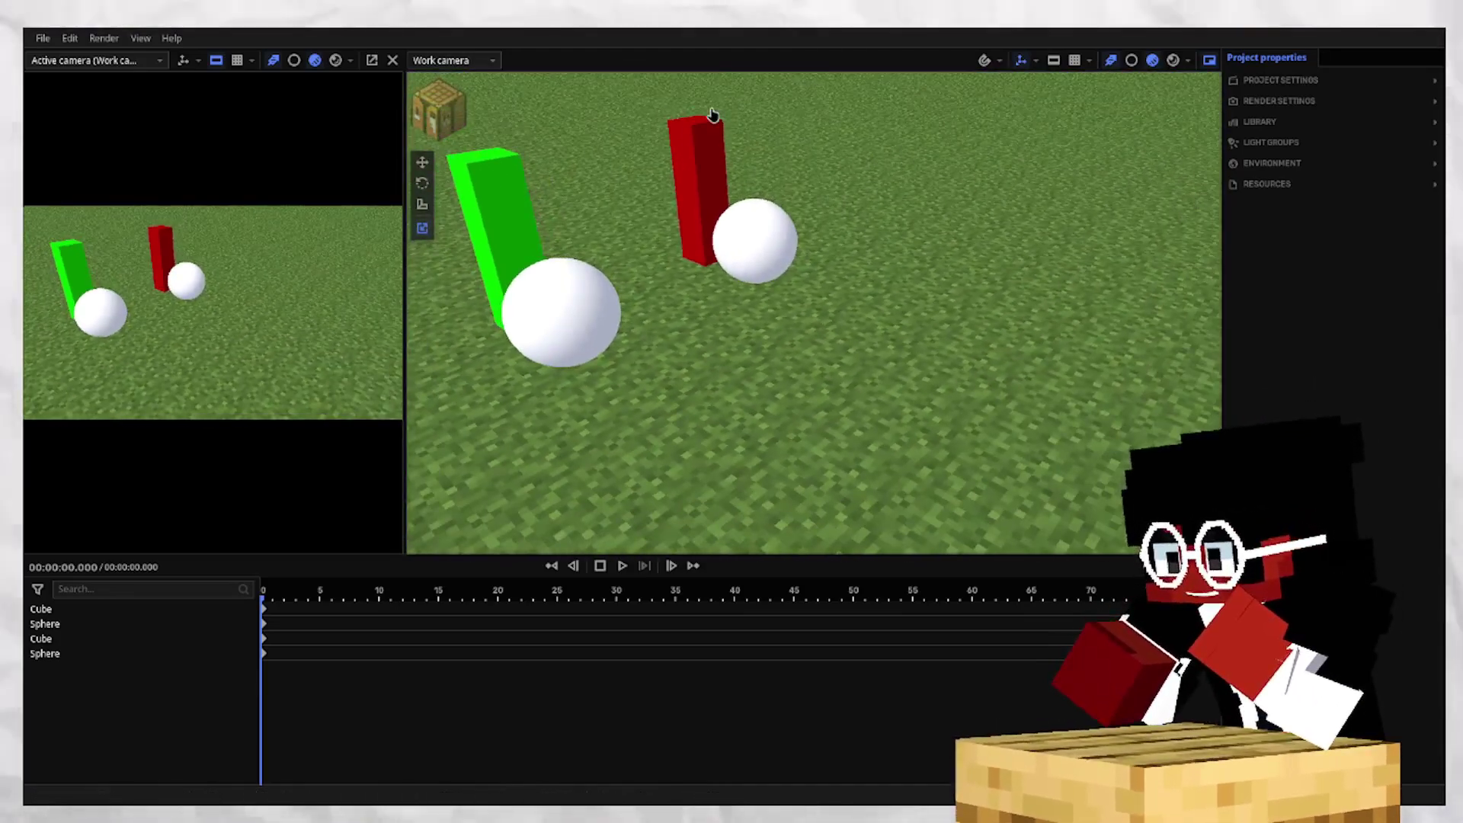
Keyframe the red pillar upright at frame 5 and rotate it about its upper end to horizontal at frame 10.
{"action": "left_click", "coordinate": [688, 187]}
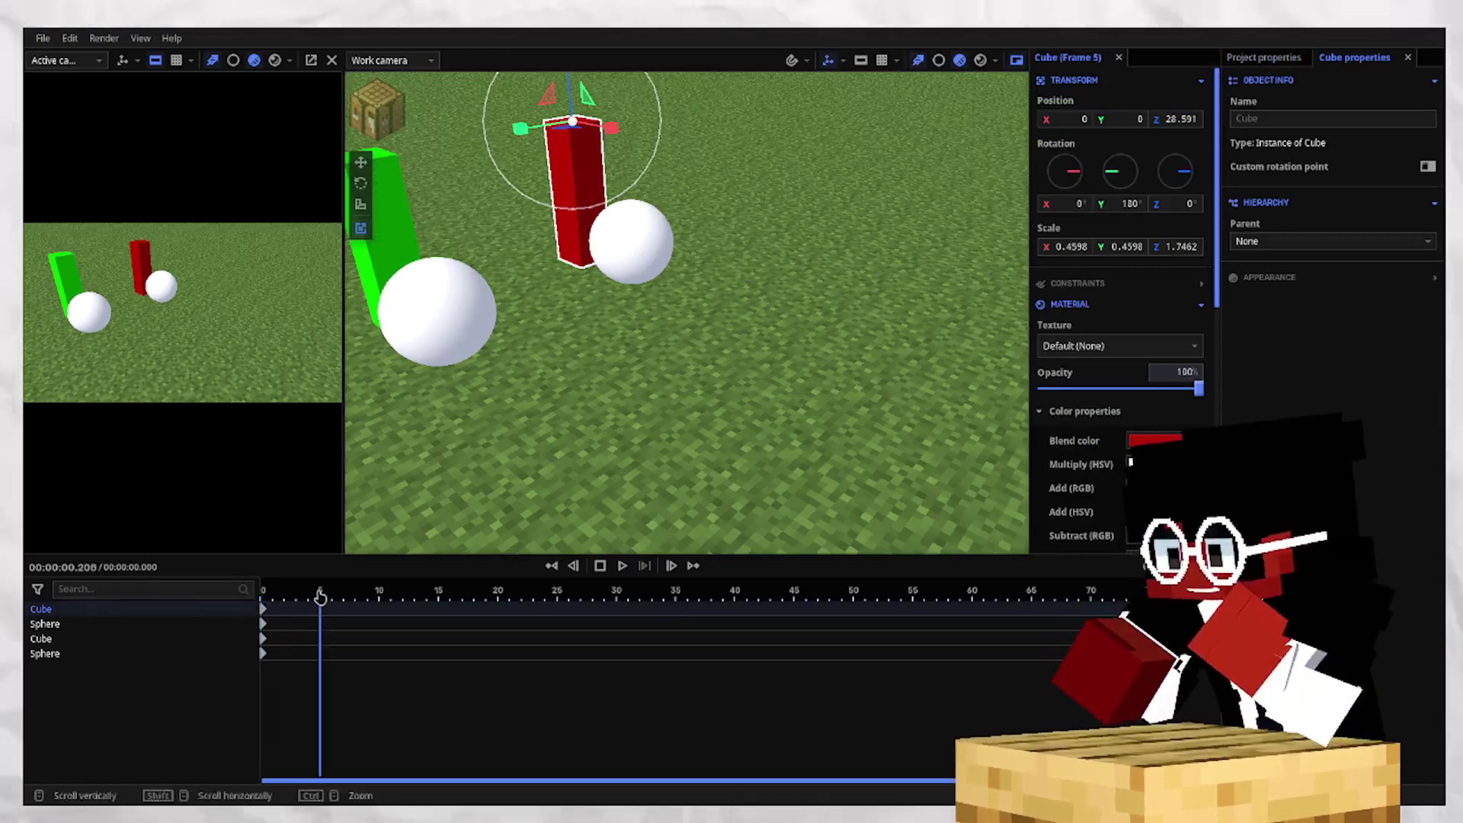
{"action": "left_click_drag", "start_coordinate": [323, 596], "coordinate": [380, 600]}
{"action": "left_click", "coordinate": [360, 183]}
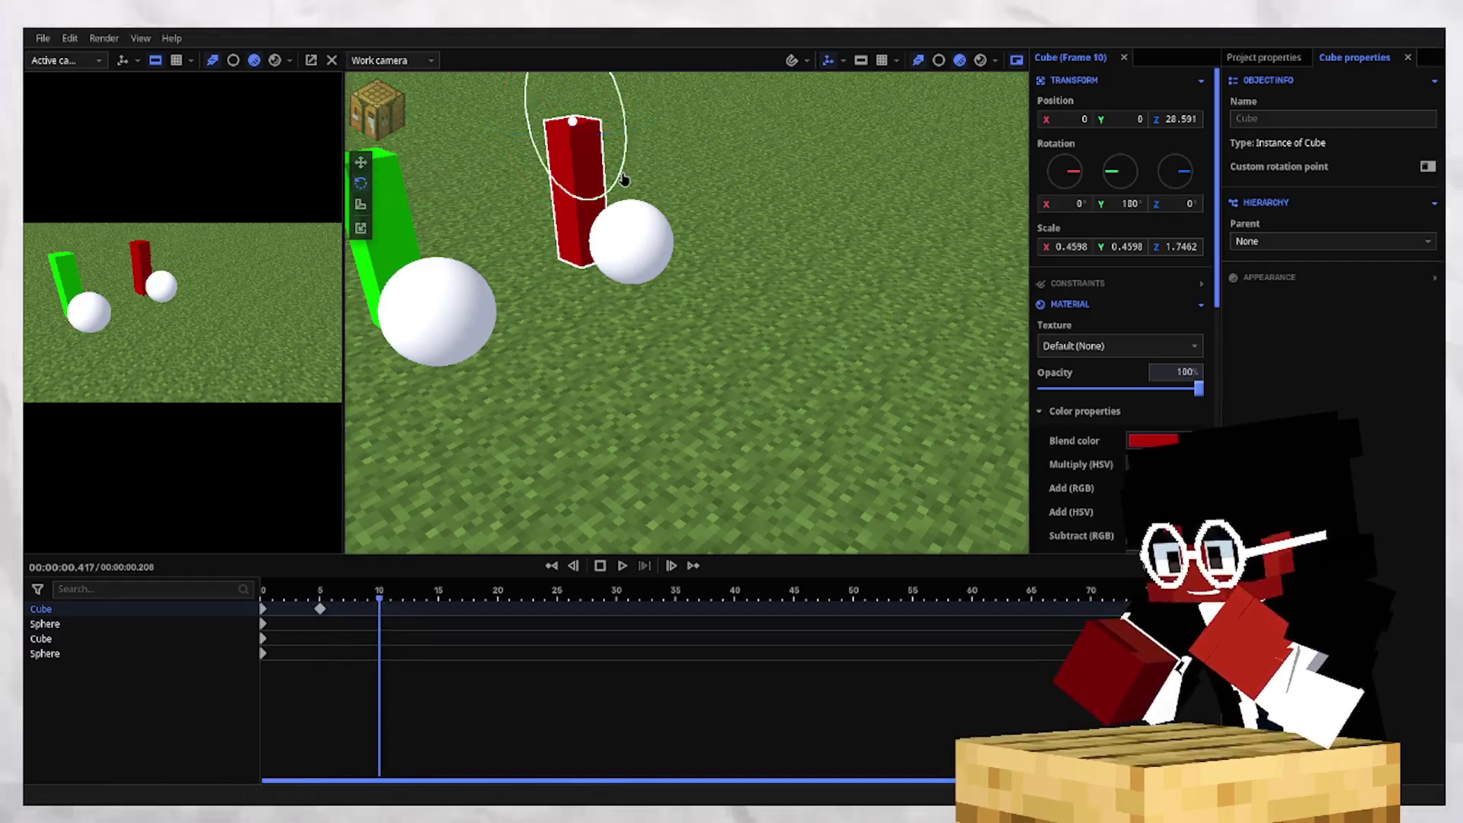
{"action": "left_click_drag", "start_coordinate": [623, 179], "coordinate": [653, 511]}
{"action": "left_click_drag", "start_coordinate": [980, 425], "coordinate": [719, 322]}
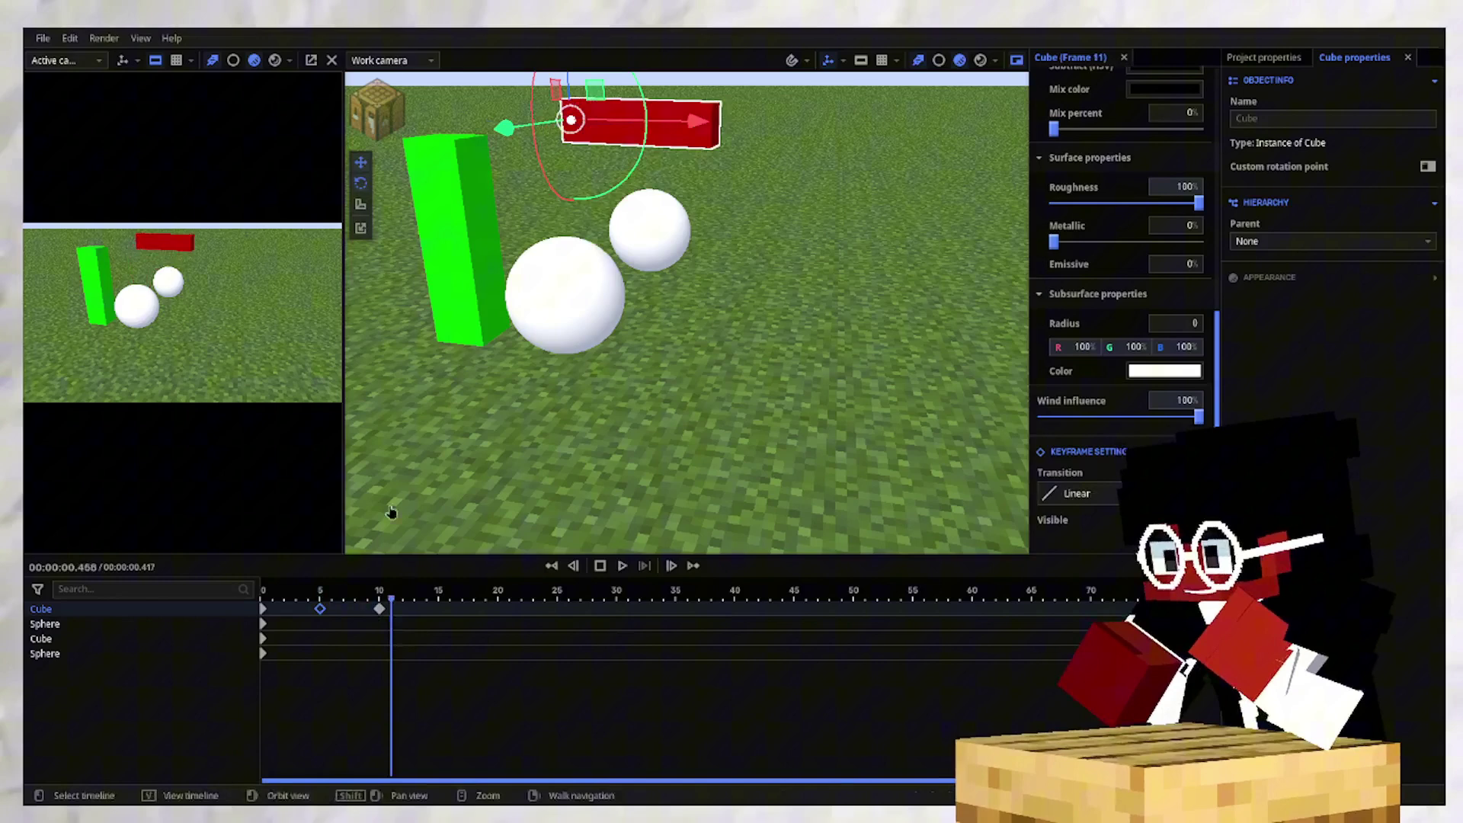
Add a keyframe at frame 6 for the sphere beside the red pillar, where the pillar hits it.
{"action": "left_click", "coordinate": [85, 637]}
{"action": "left_click", "coordinate": [84, 626]}
{"action": "left_click", "coordinate": [318, 595]}
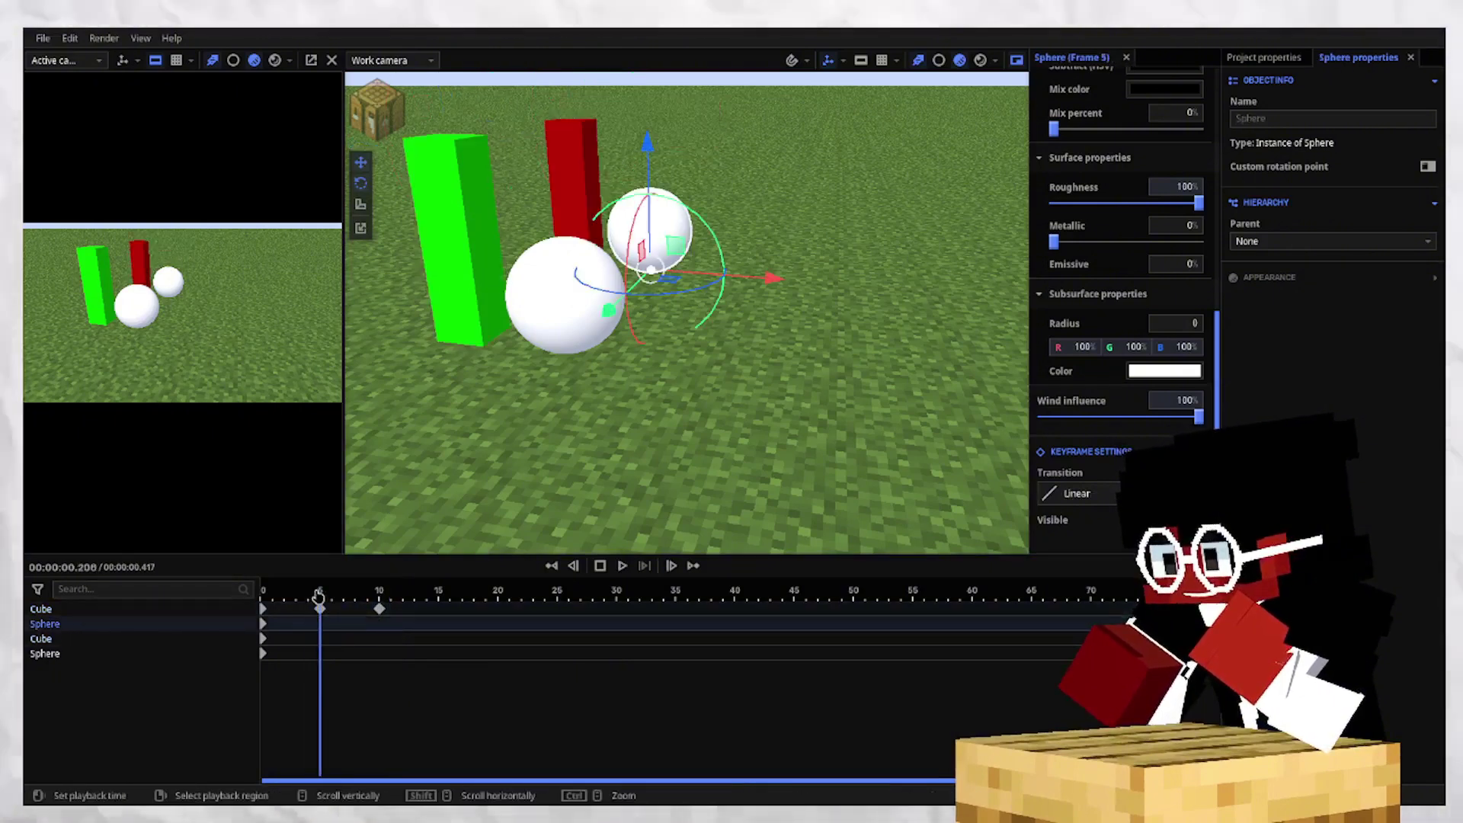
{"action": "left_click_drag", "start_coordinate": [318, 595], "coordinate": [331, 595]}
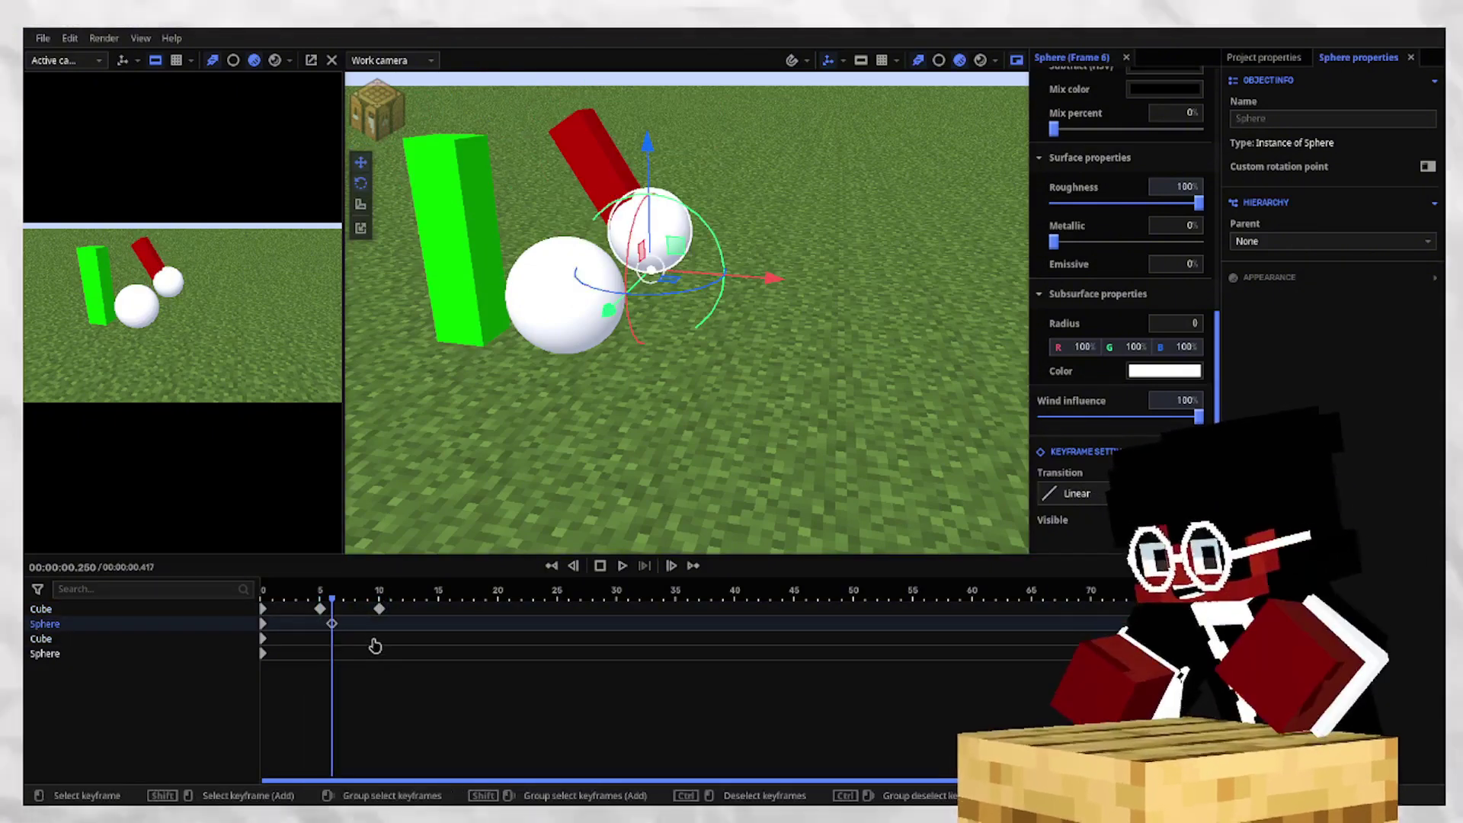
Move the red pillar's sphere far away along the X axis at frame 15 and set that keyframe's transition to Exponential.
{"action": "left_click", "coordinate": [437, 627]}
{"action": "left_click_drag", "start_coordinate": [775, 279], "coordinate": [422, 321]}
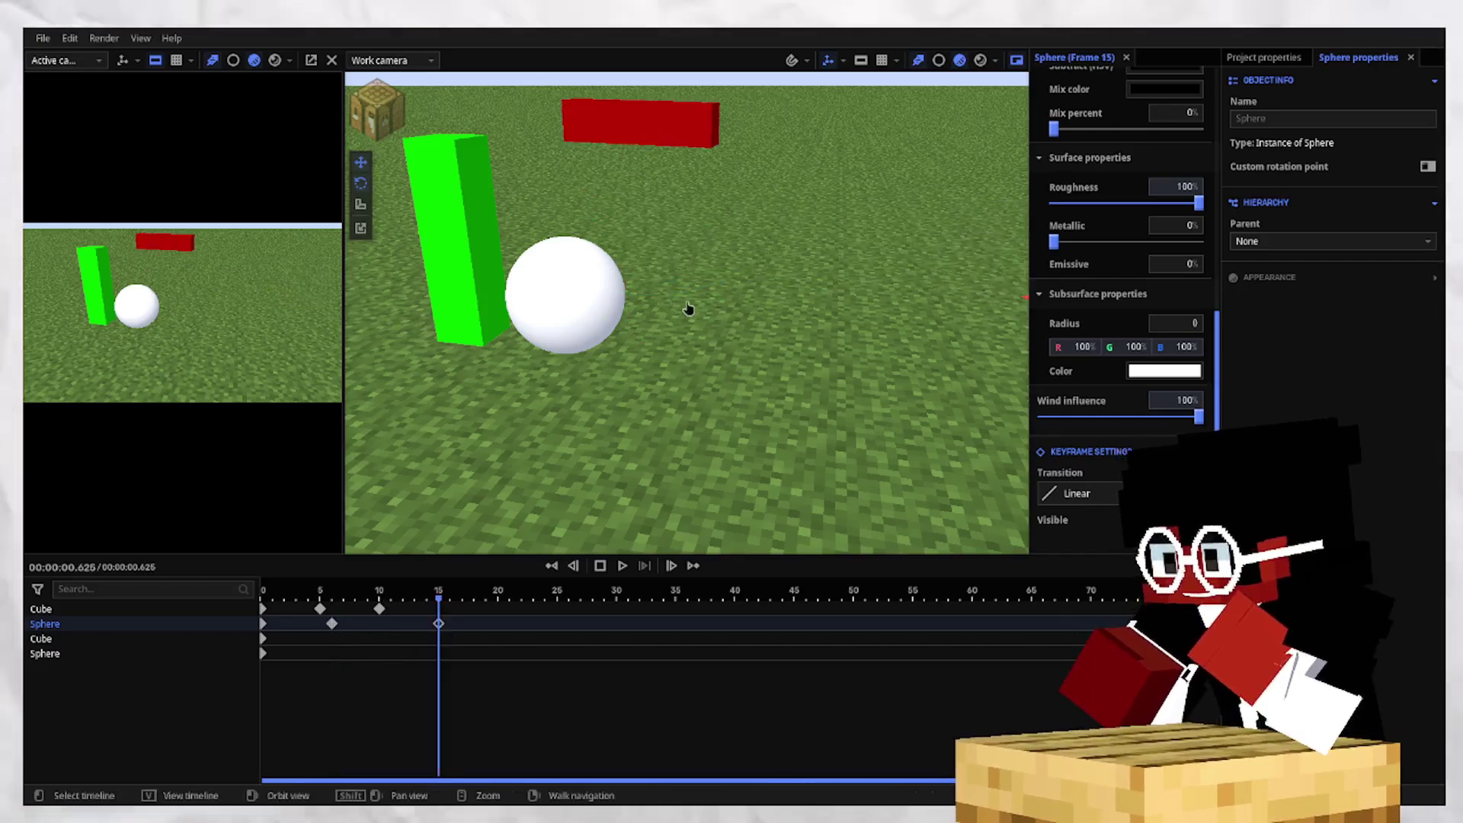
{"action": "left_click", "coordinate": [1117, 499]}
{"action": "left_click", "coordinate": [1040, 391]}
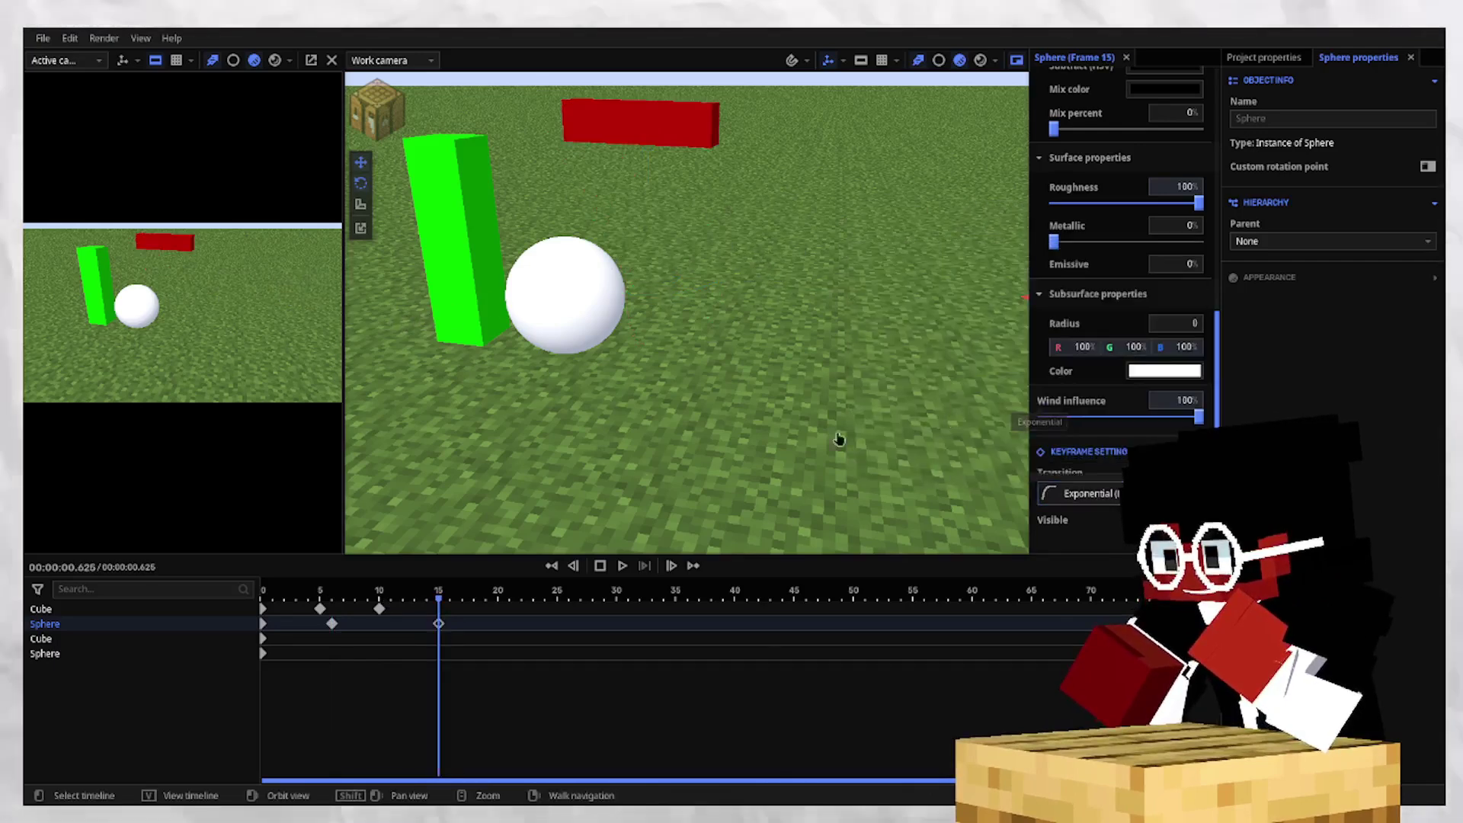
Play the red pillar's hit and set the Exponential ease-out transition on its sphere's frame 6 keyframe.
{"action": "left_click", "coordinate": [269, 598]}
{"action": "key", "text": "space"}
{"action": "left_click", "coordinate": [640, 451]}
{"action": "key", "text": "s"}
{"action": "right_click_drag", "start_coordinate": [640, 451], "coordinate": [731, 450]}
{"action": "left_click", "coordinate": [332, 624]}
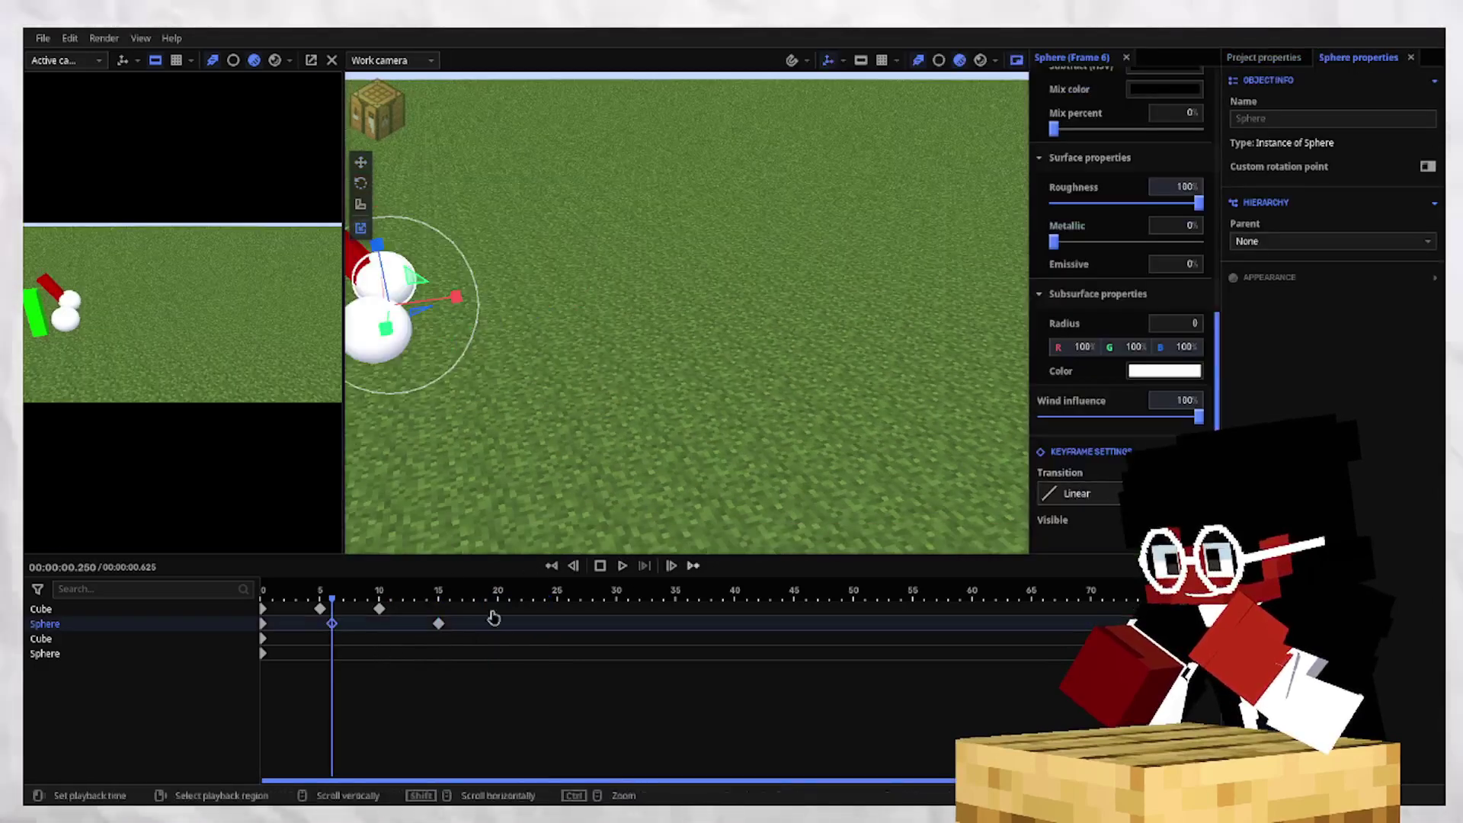
{"action": "left_click", "coordinate": [320, 609]}
{"action": "left_click", "coordinate": [332, 623]}
{"action": "left_click", "coordinate": [1076, 493]}
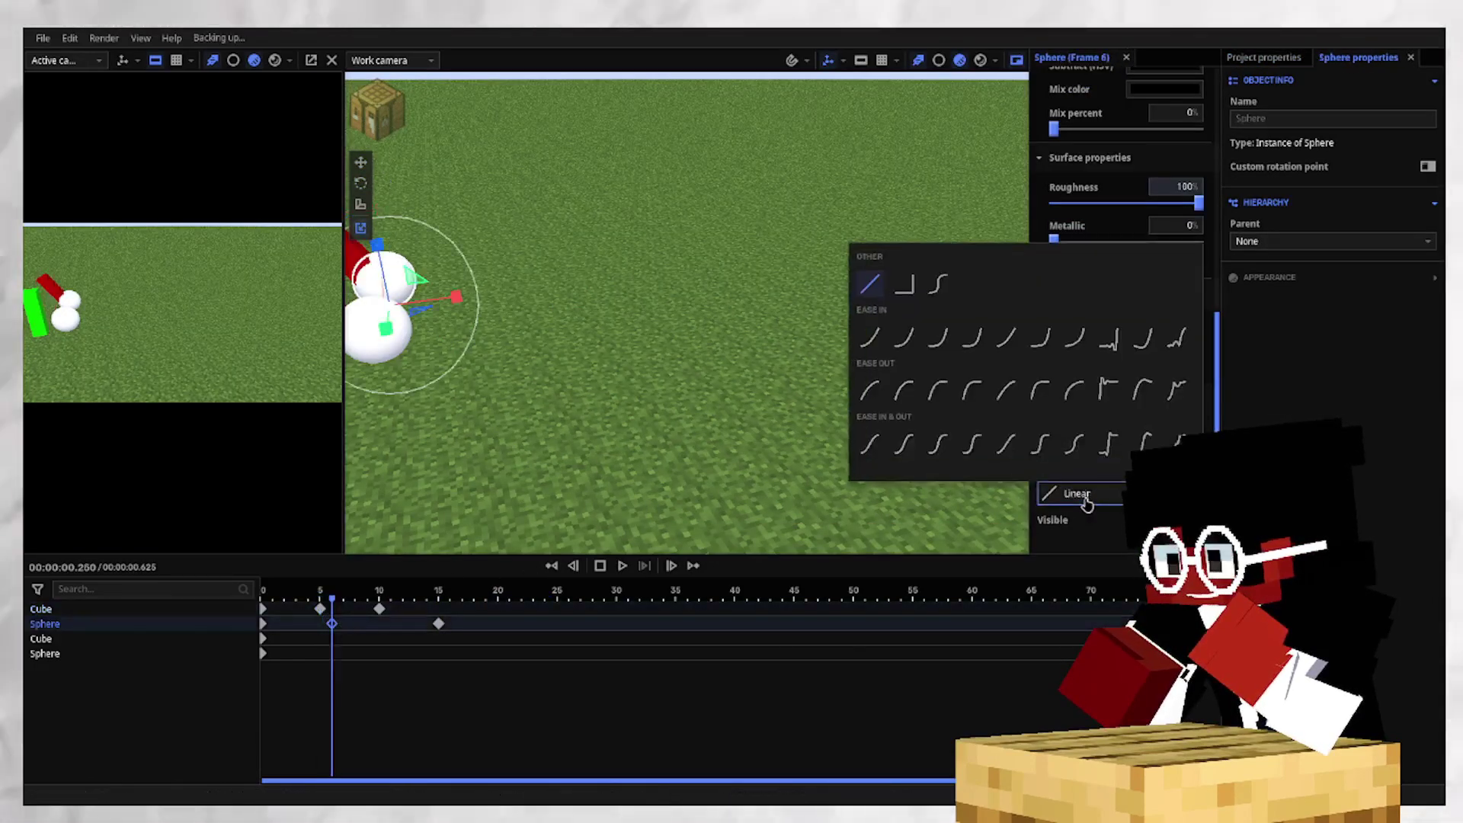
{"action": "left_click", "coordinate": [1044, 394]}
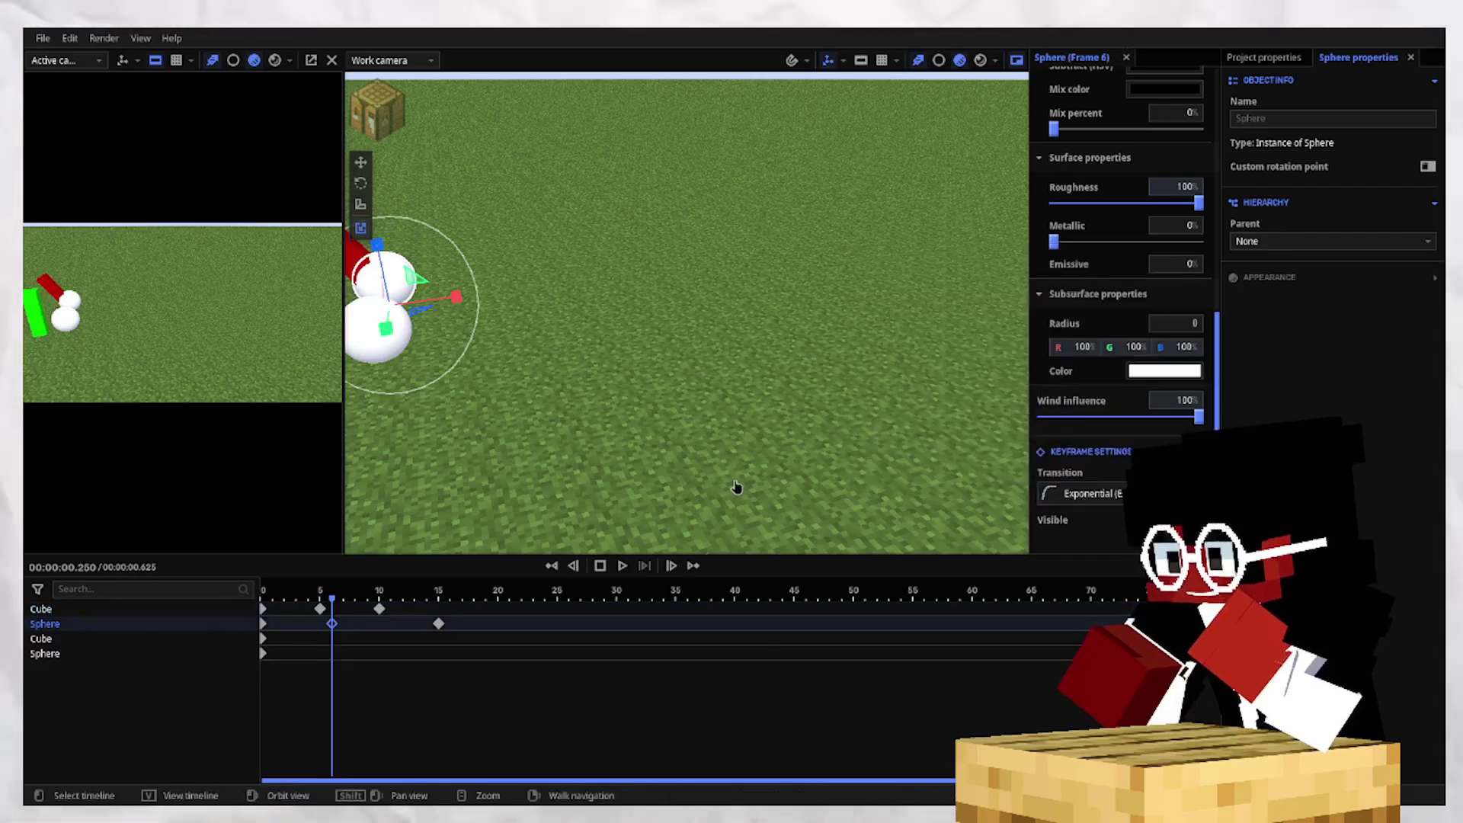
{"action": "left_click", "coordinate": [734, 490]}
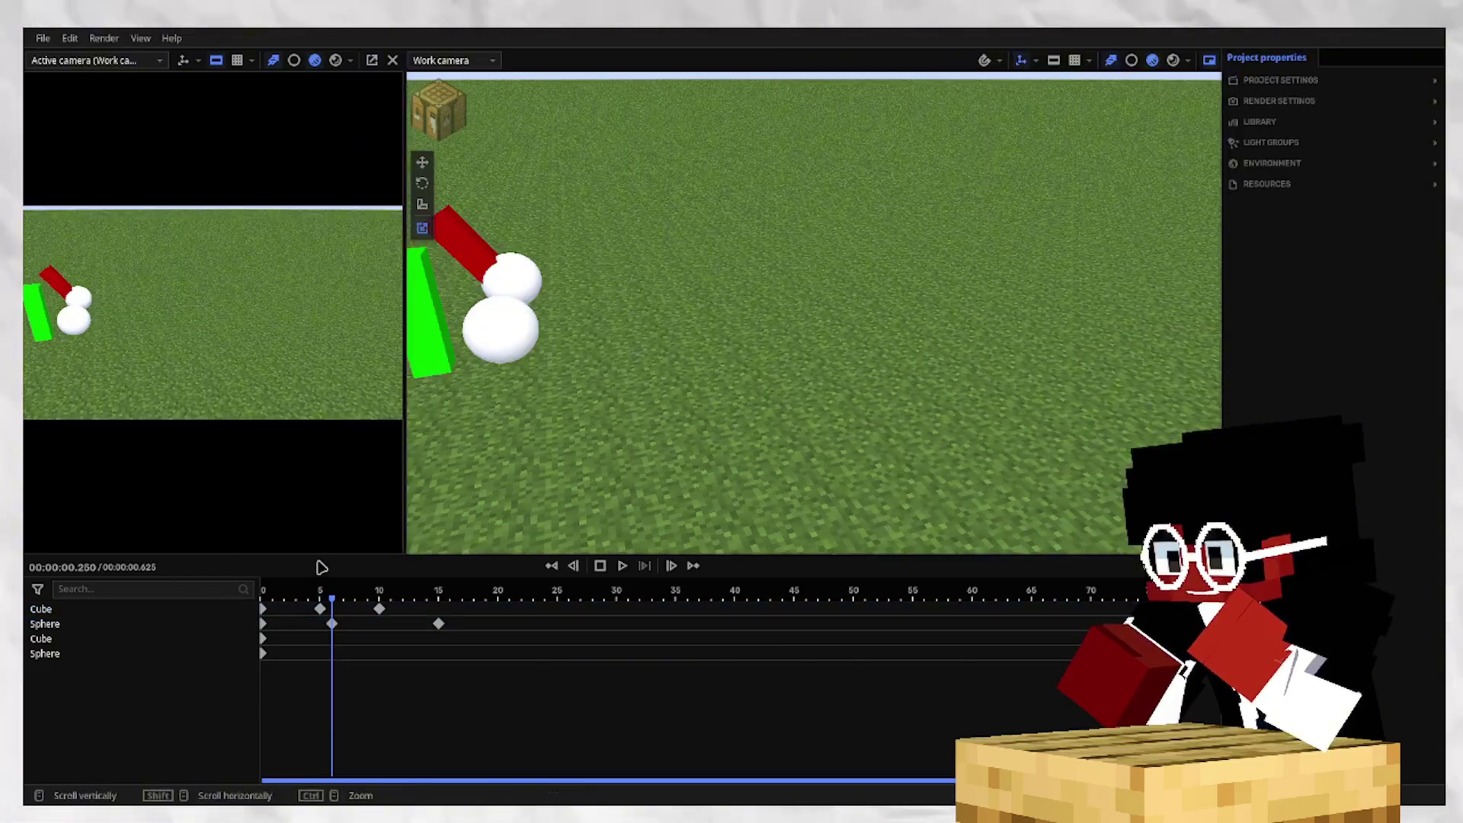
Set the transition of the sphere's frame 6 keyframe to Cubic (Ease out) and play the result.
{"action": "left_click", "coordinate": [333, 622]}
{"action": "left_click", "coordinate": [1095, 491]}
{"action": "left_click", "coordinate": [878, 394]}
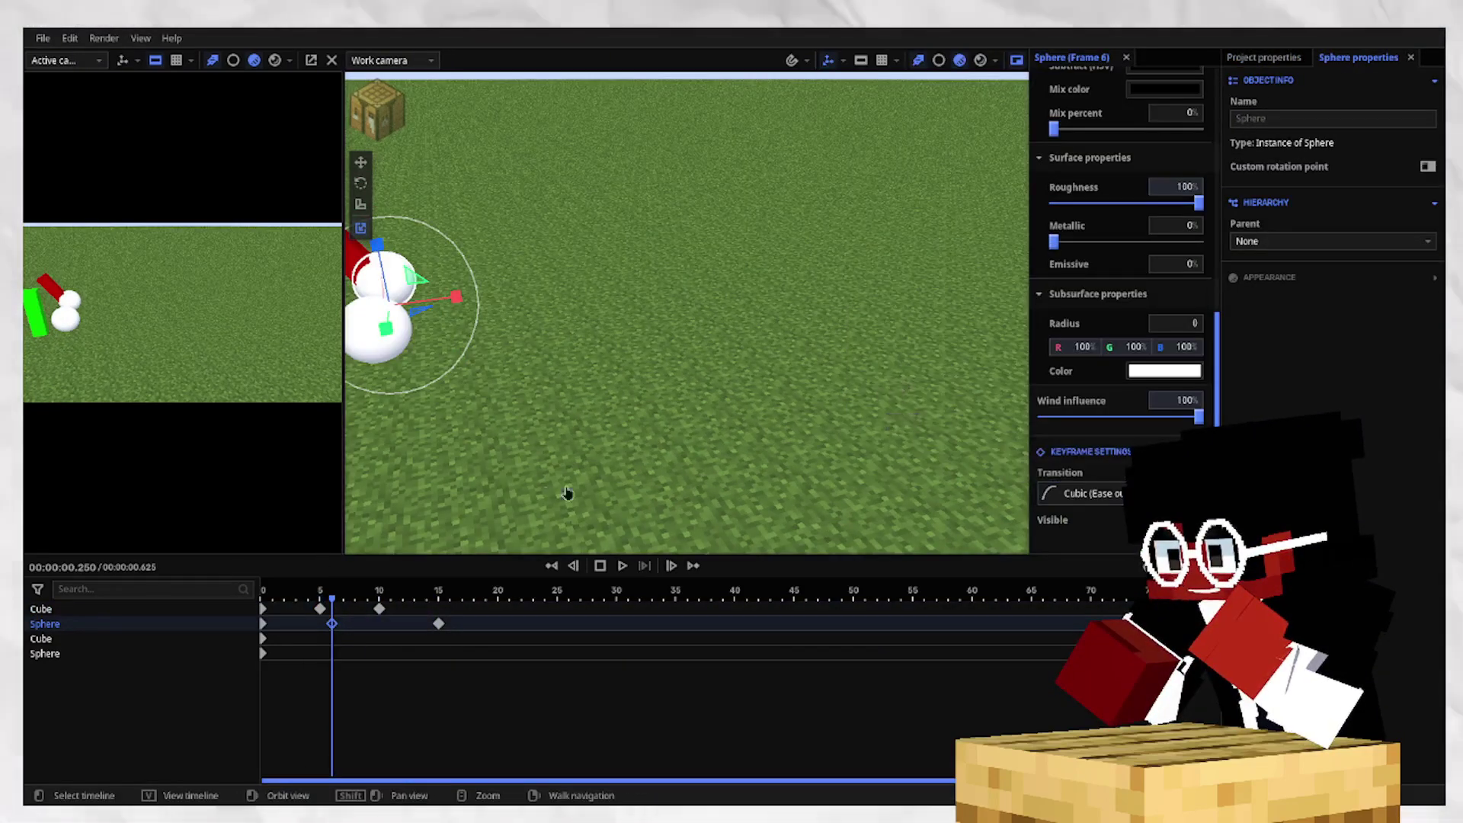
{"action": "key", "text": "space"}
{"action": "key", "text": "space"}
{"action": "left_click", "coordinate": [562, 532]}
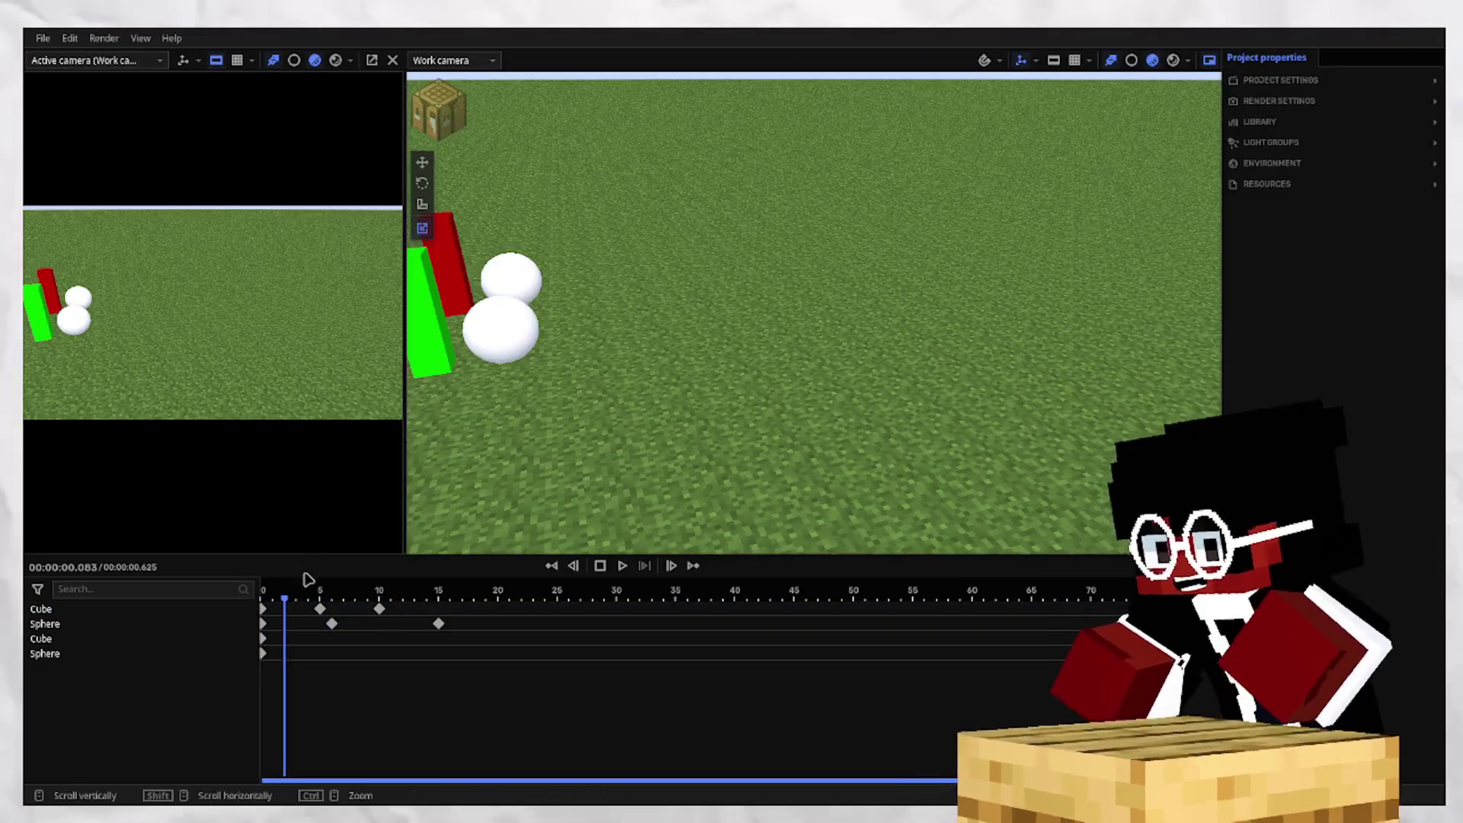
Keyframe the green pillar upright at frame 5 and rotate it about its upper end to horizontal at frame 10.
{"action": "left_click_drag", "start_coordinate": [304, 591], "coordinate": [262, 594]}
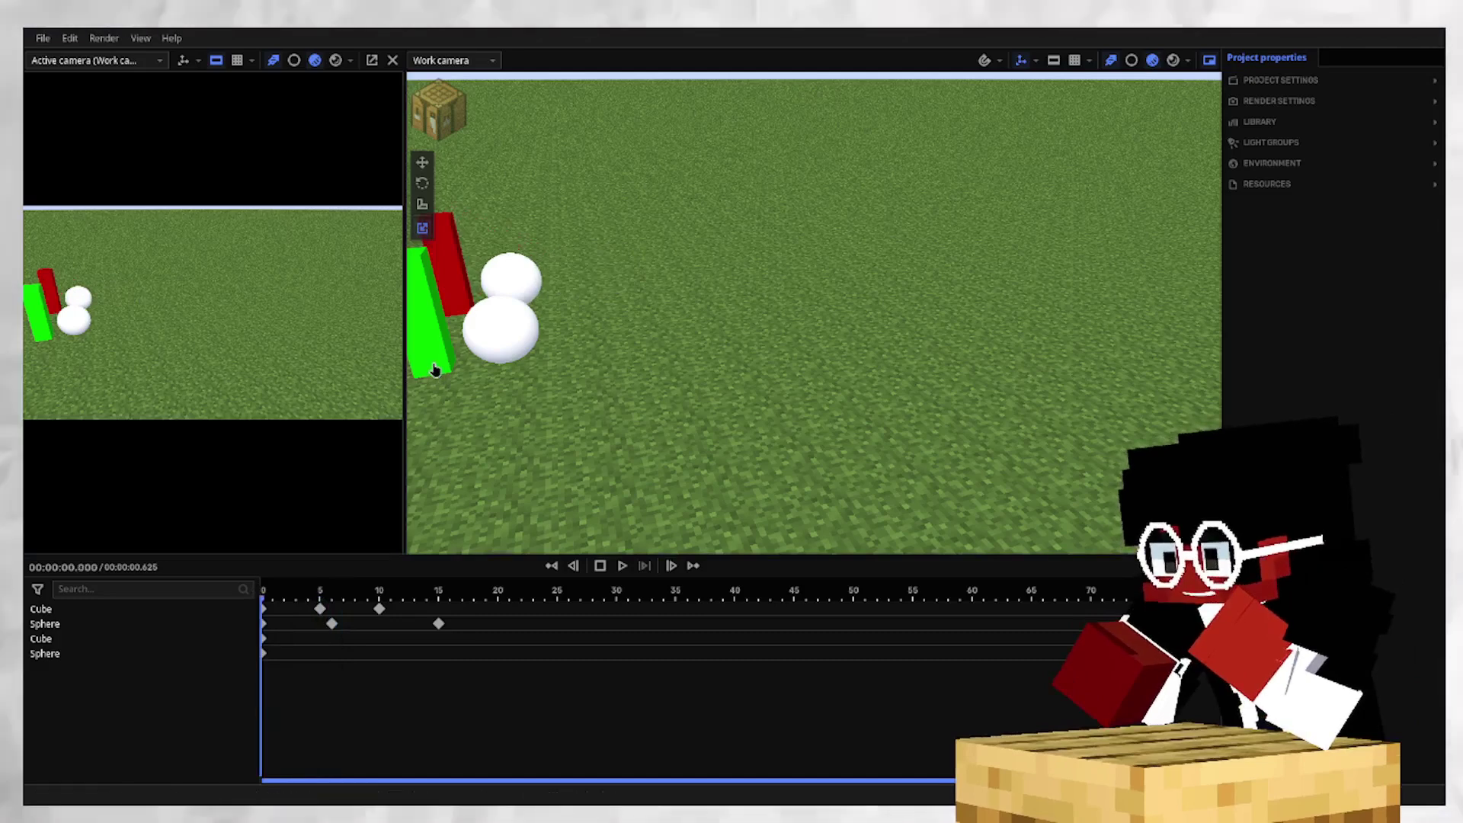
{"action": "left_click", "coordinate": [435, 369]}
{"action": "right_click_drag", "start_coordinate": [754, 470], "coordinate": [416, 257]}
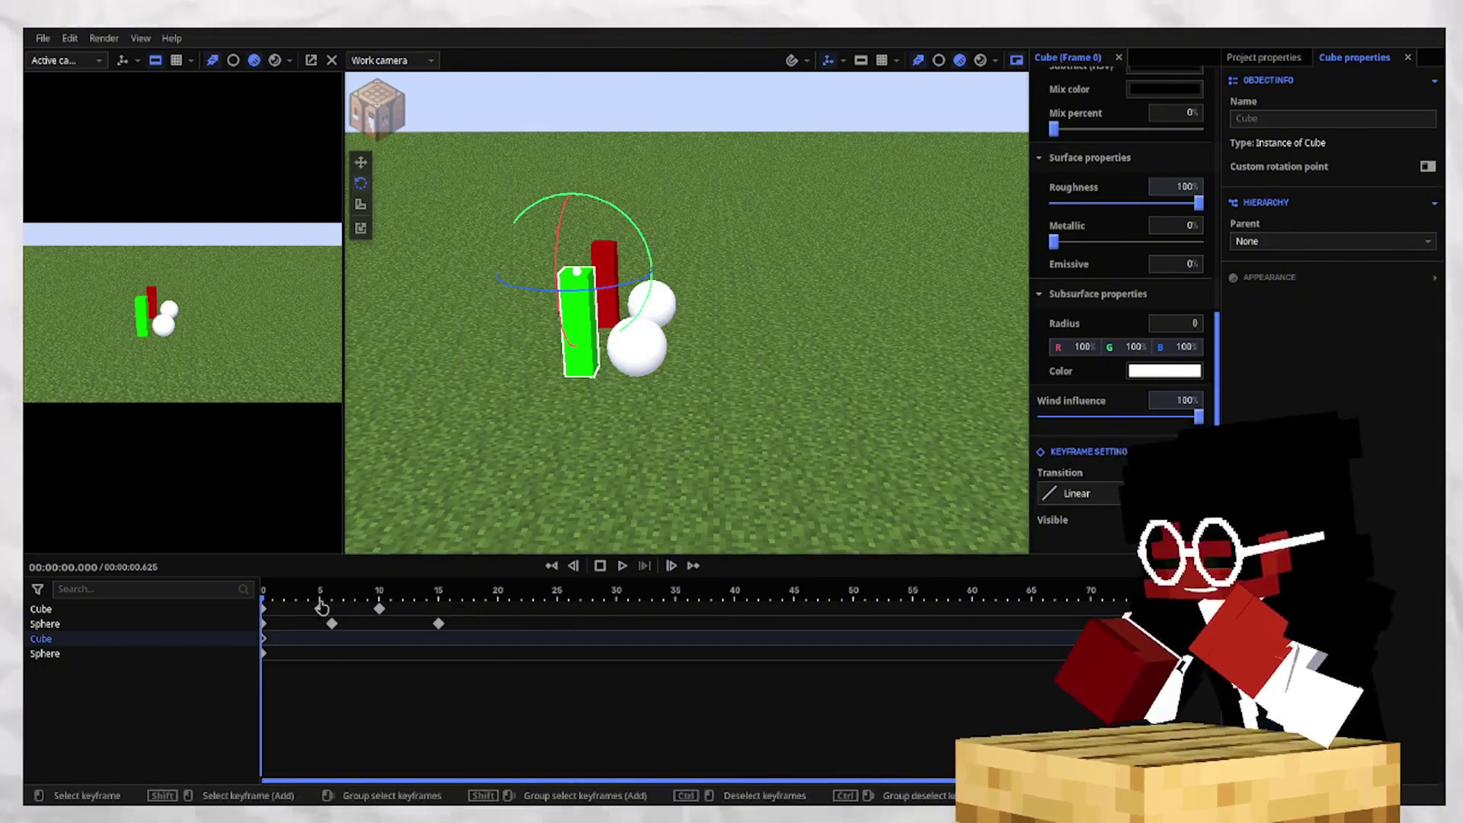
{"action": "left_click_drag", "start_coordinate": [320, 596], "coordinate": [378, 595]}
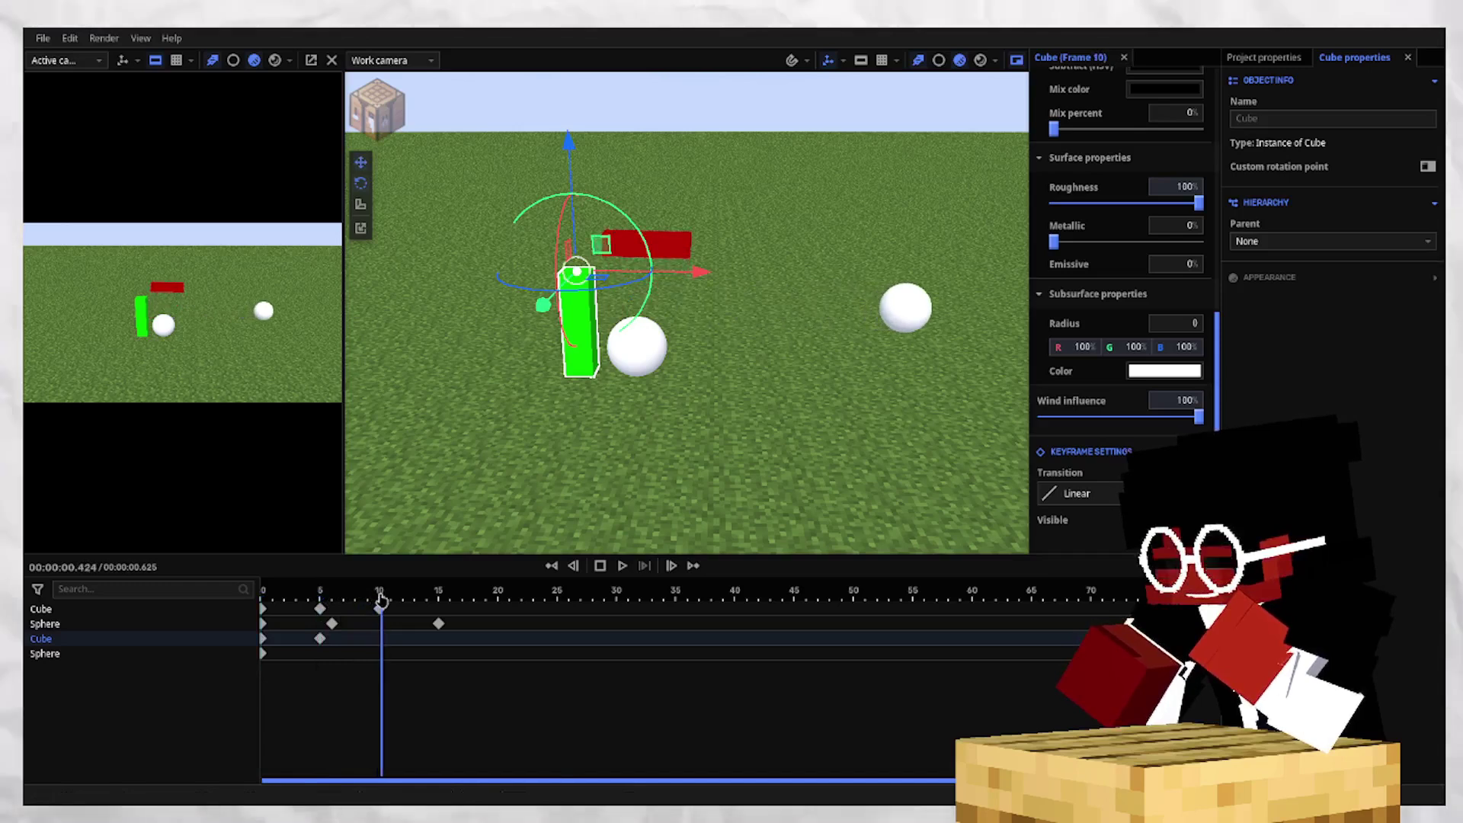
{"action": "left_click", "coordinate": [379, 639]}
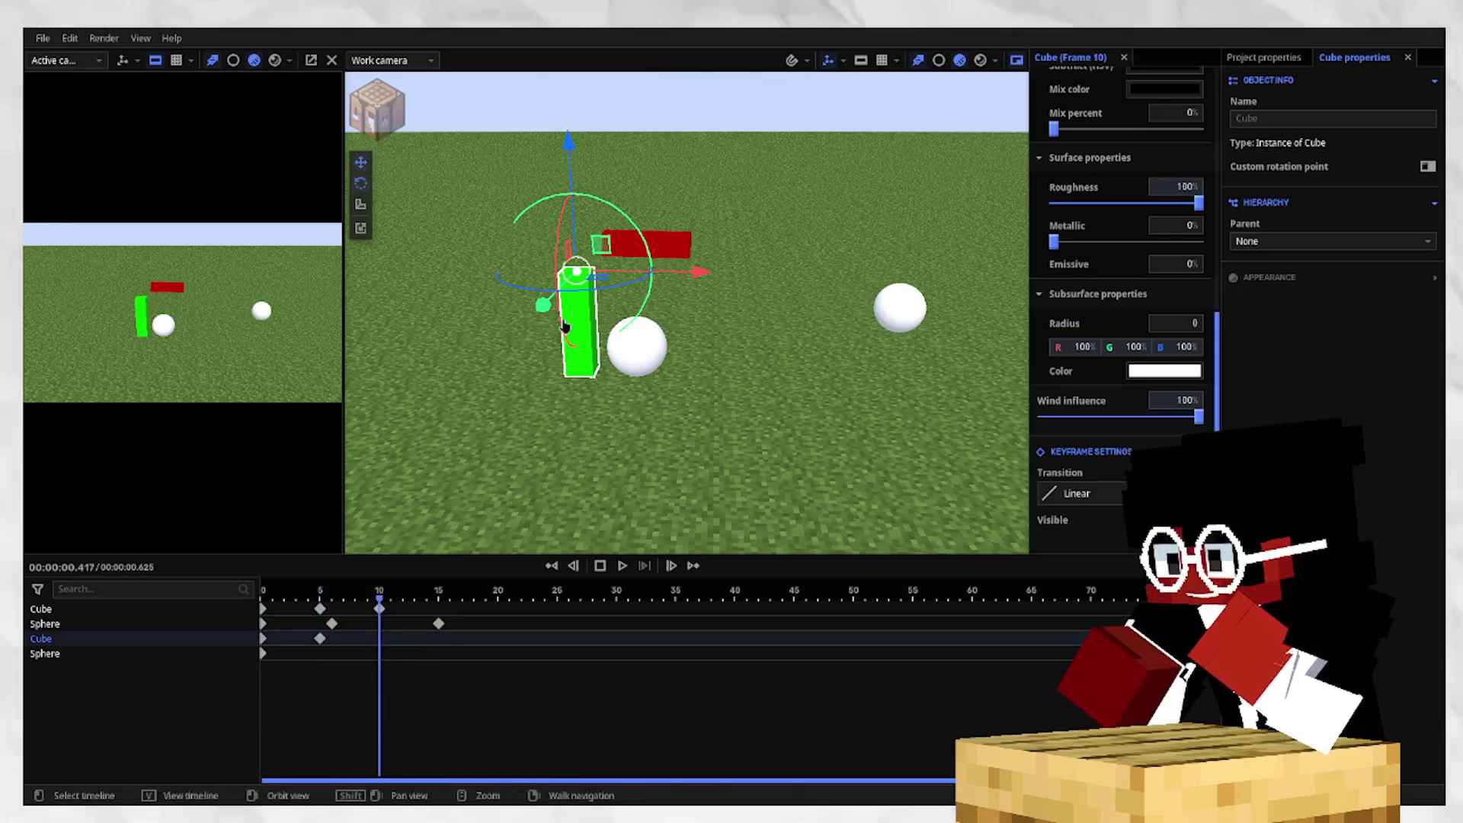
{"action": "left_click_drag", "start_coordinate": [629, 244], "coordinate": [548, 223]}
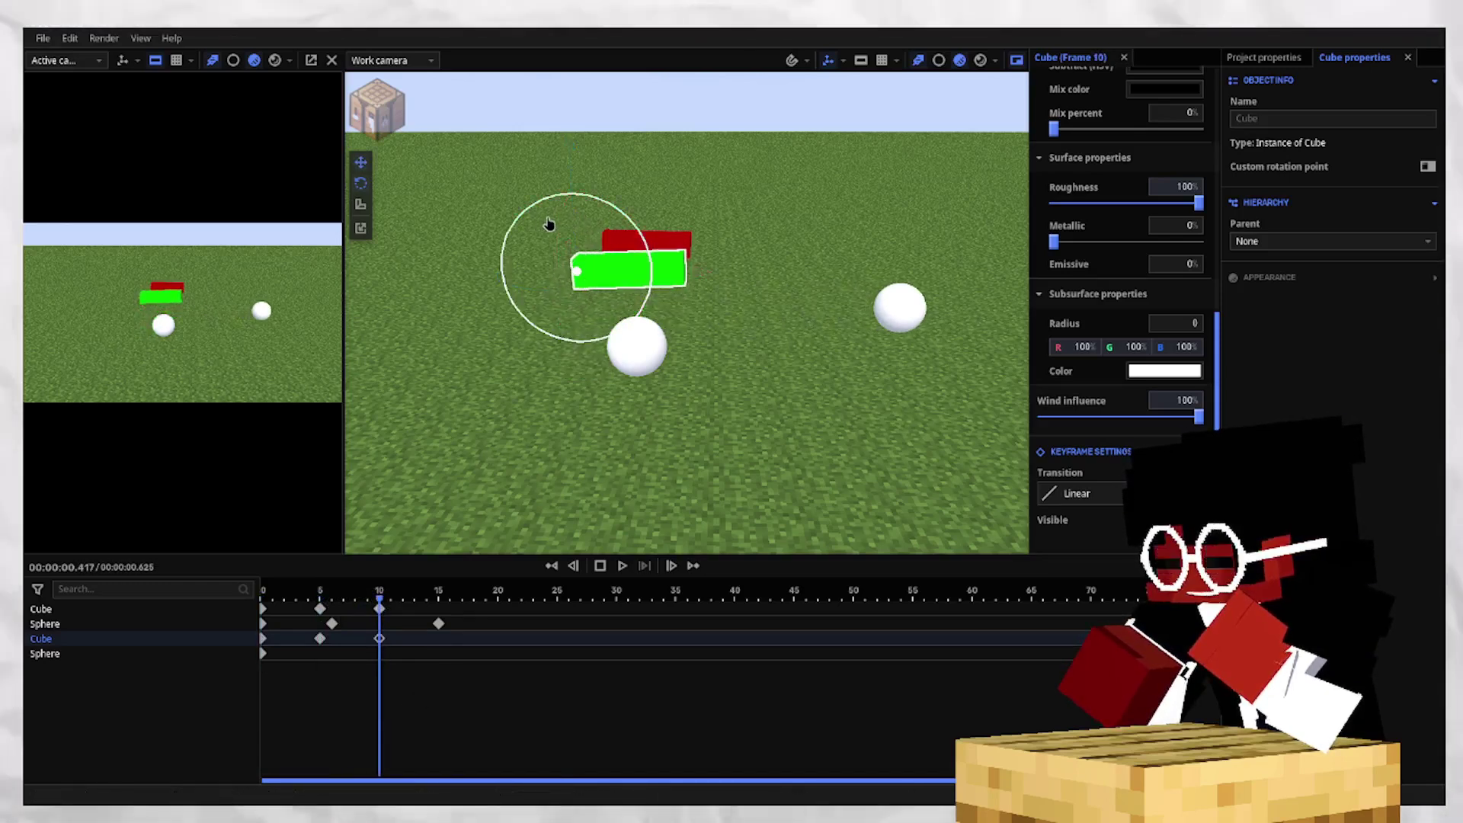
Try the Back (Ease in) transition on the green pillar's frame 5 keyframe and preview the swing.
{"action": "left_click", "coordinate": [320, 638]}
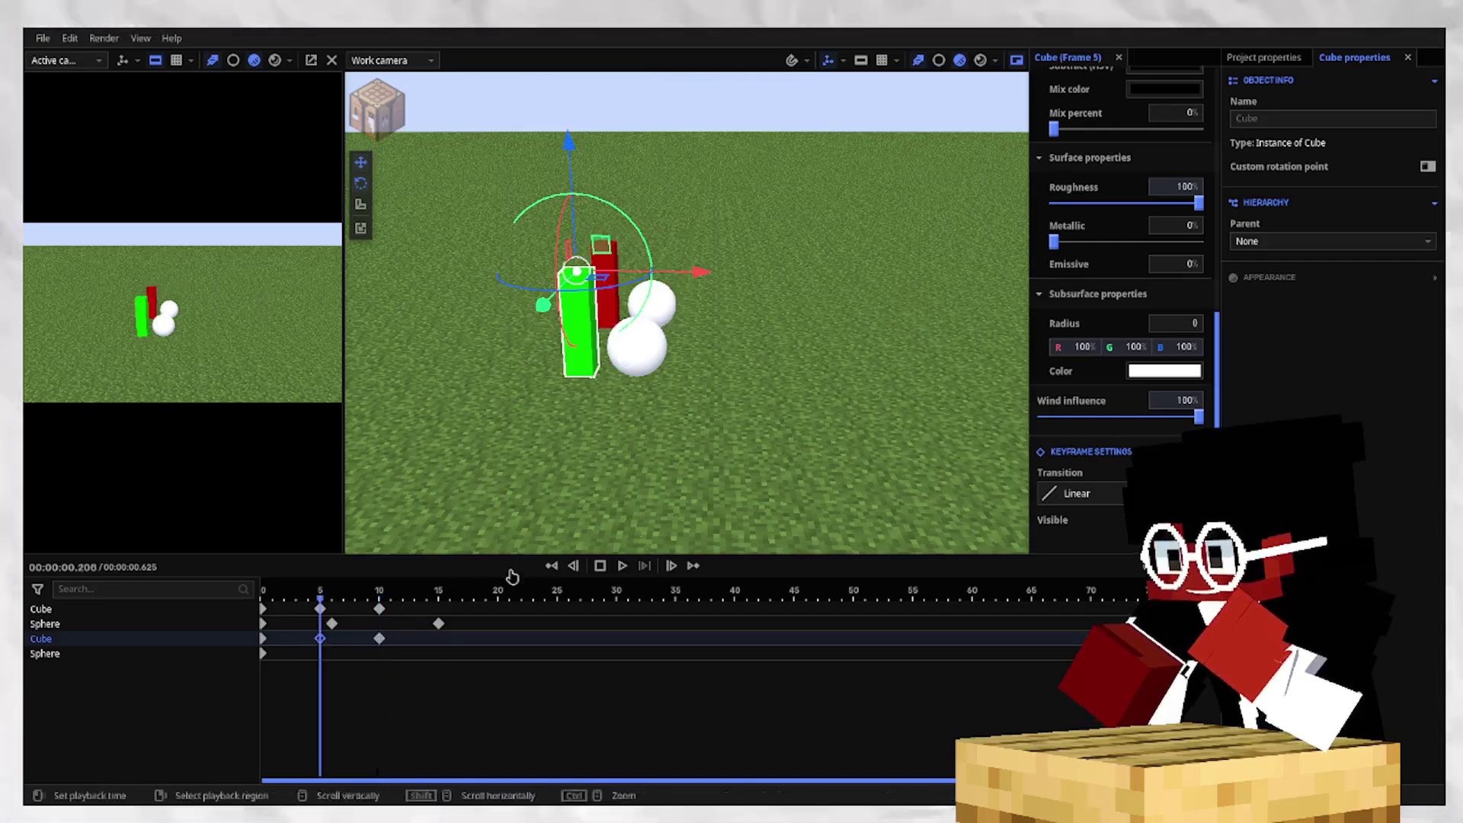
{"action": "left_click", "coordinate": [1077, 493]}
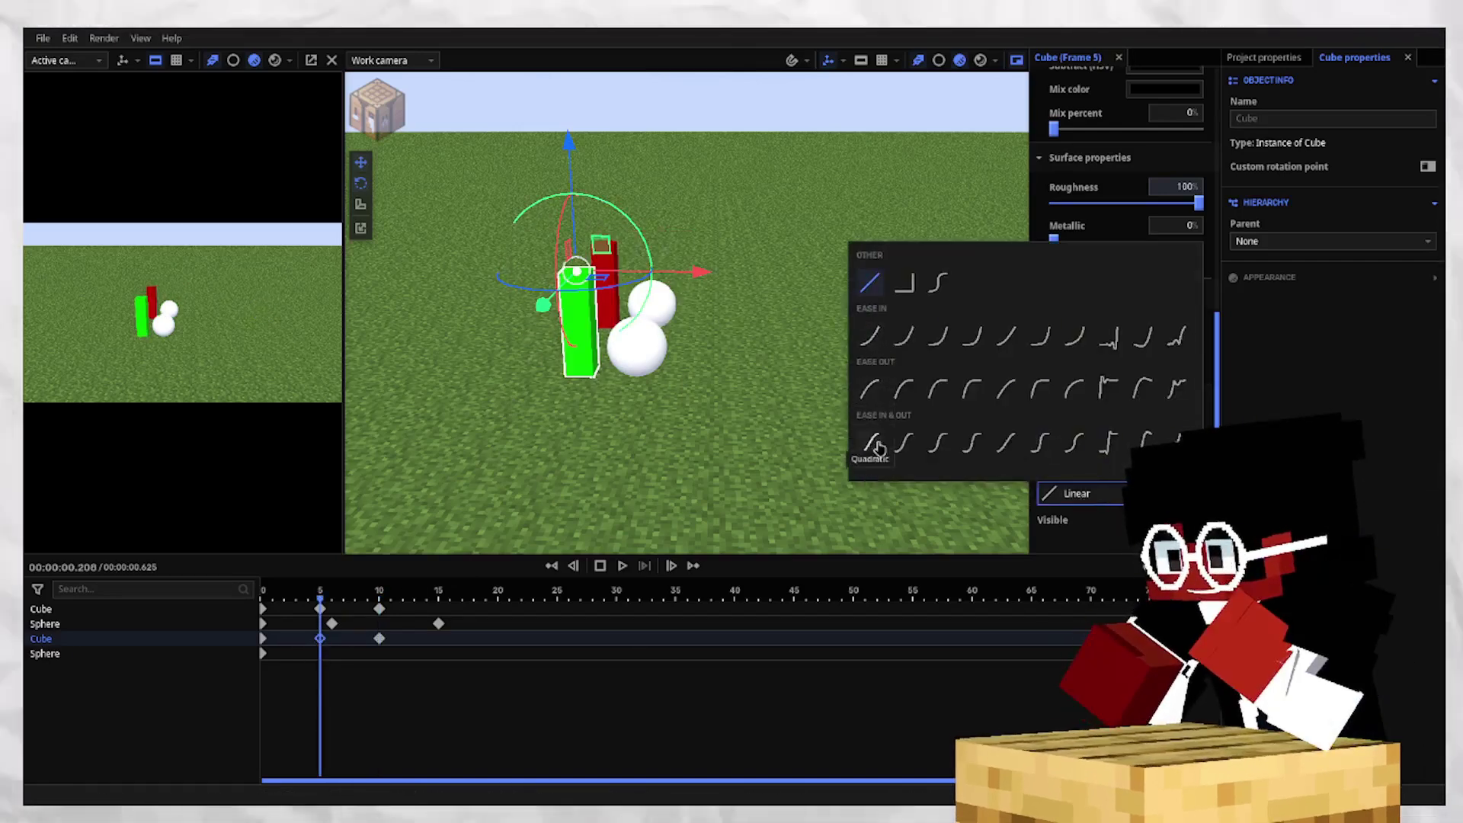
{"action": "key", "text": "Escape"}
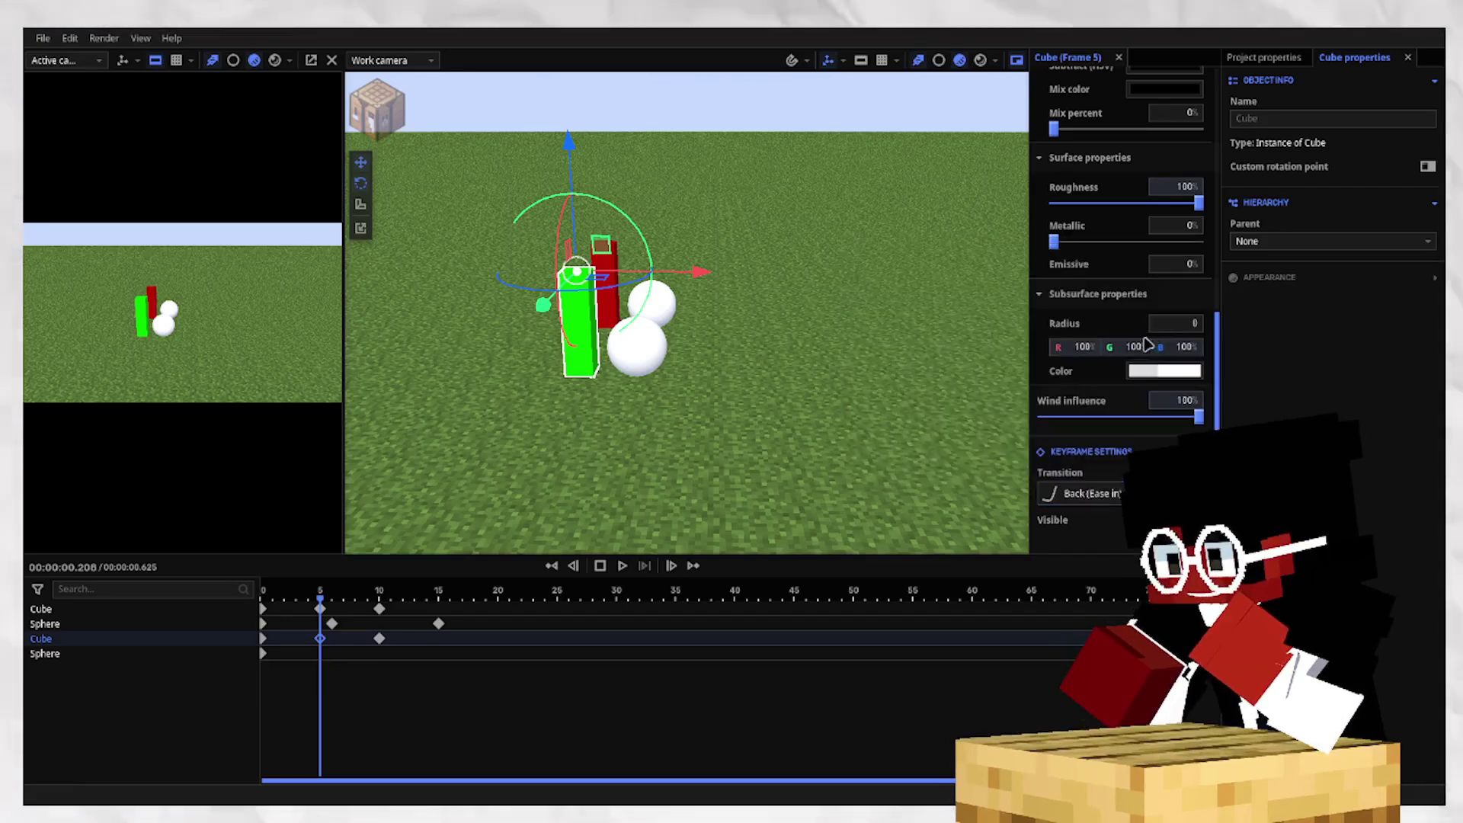
{"action": "key", "text": "space"}
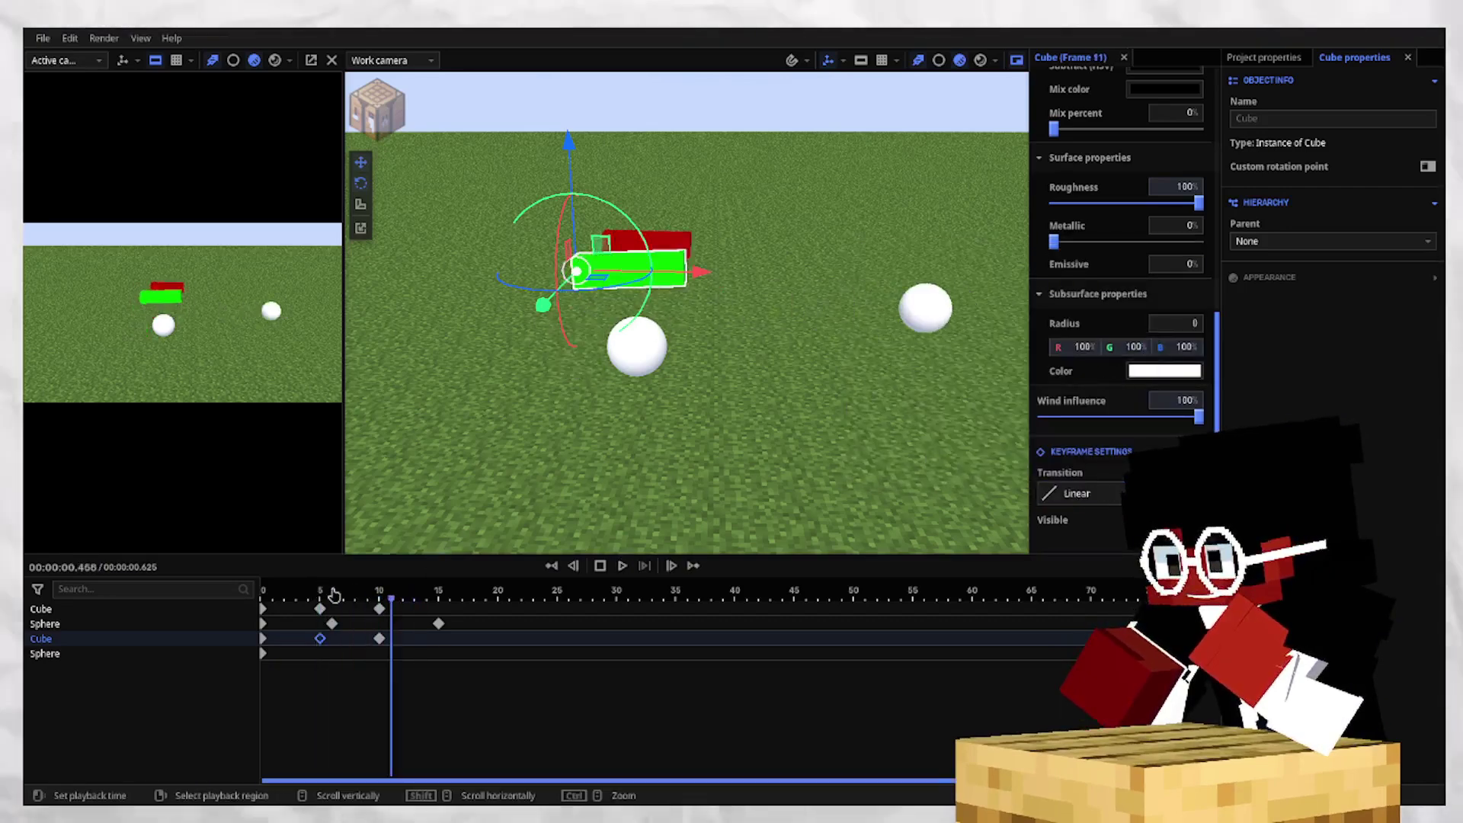
{"action": "key", "text": "space"}
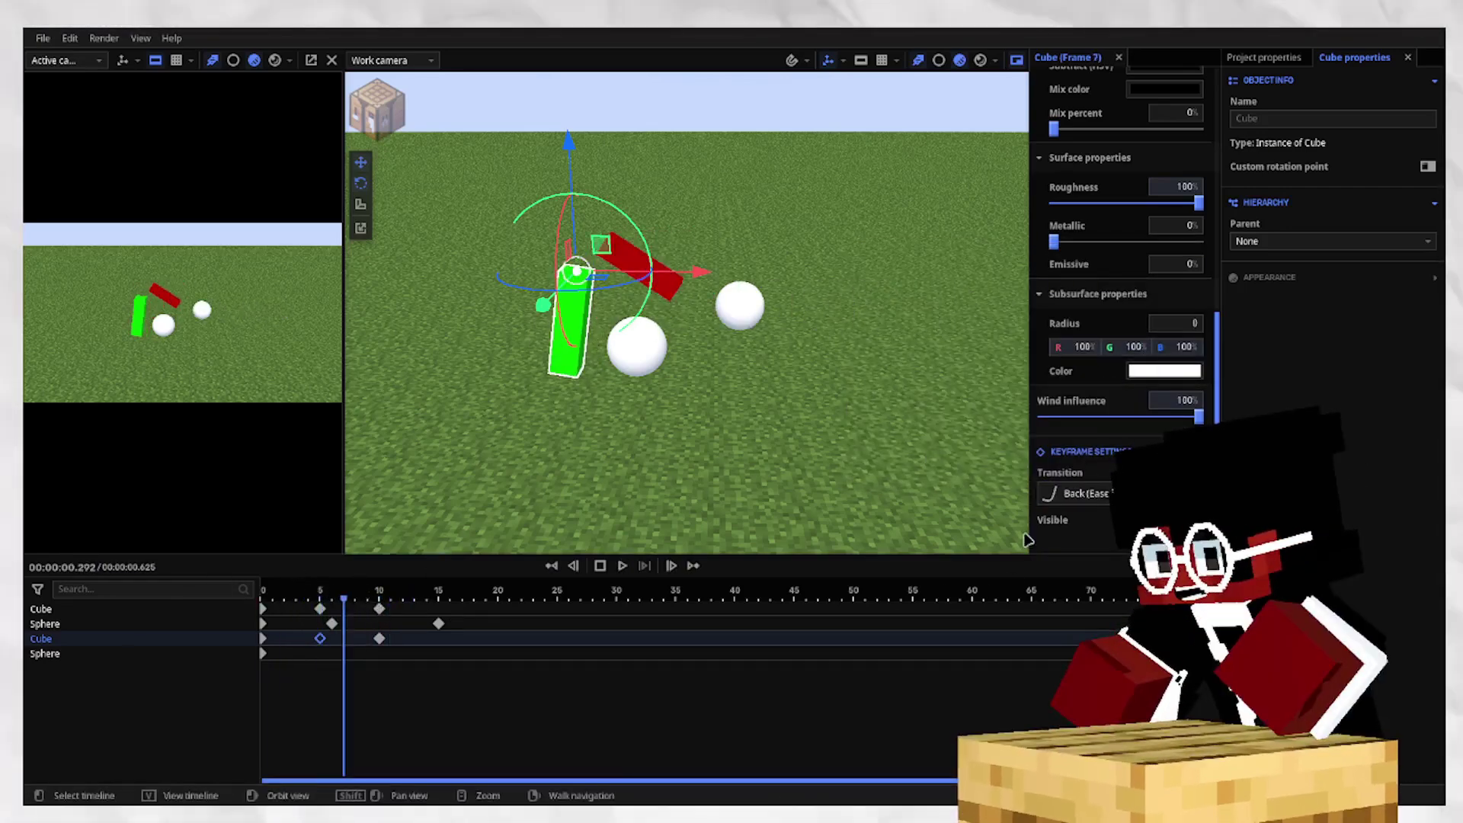
{"action": "left_click", "coordinate": [1076, 492]}
{"action": "left_click", "coordinate": [900, 293]}
Delete the green pillar's horizontal keyframe at frame 10 and move its upright keyframe to frame 4.
{"action": "left_click", "coordinate": [380, 640]}
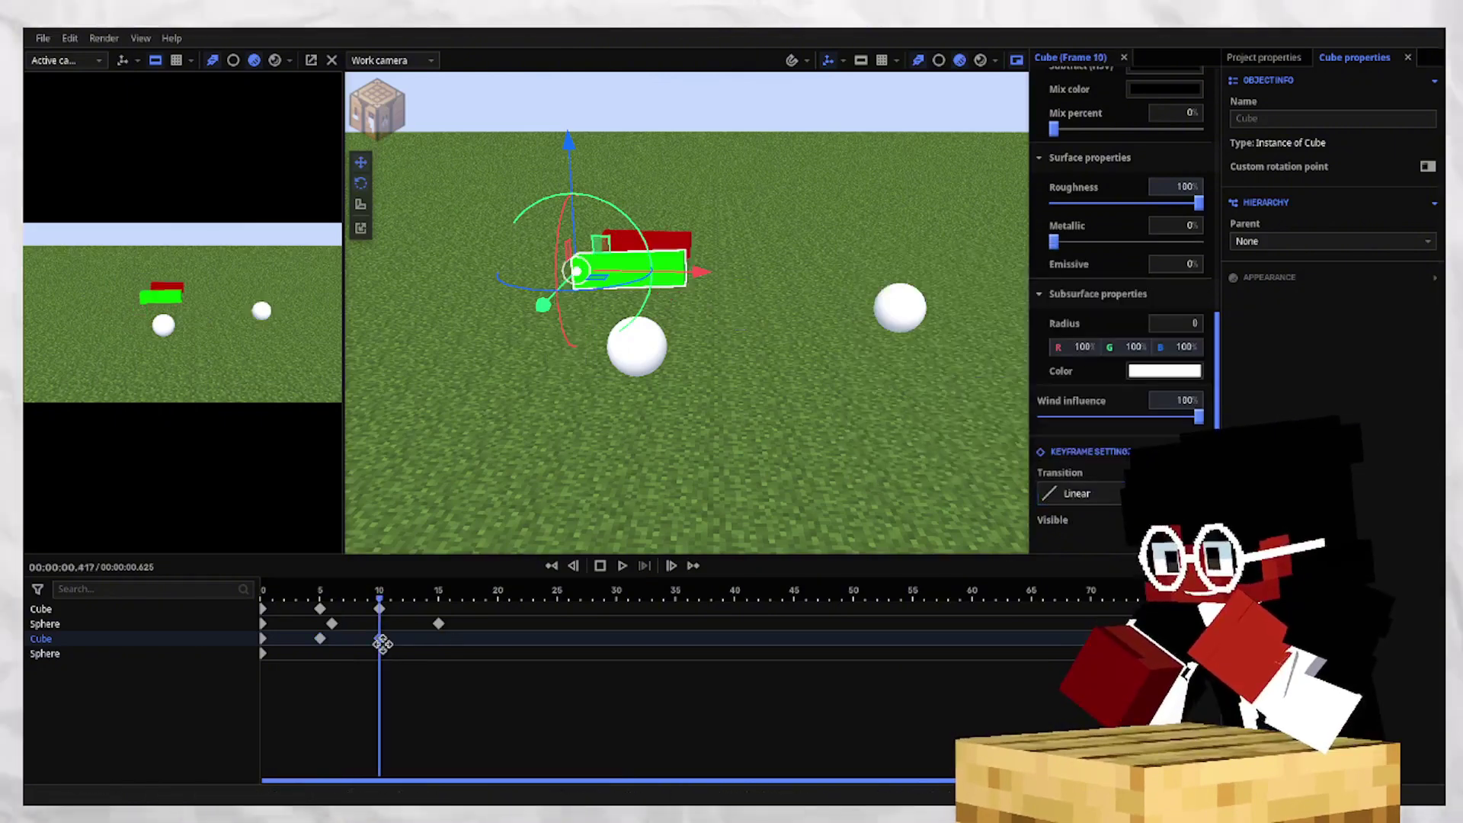
{"action": "key", "text": "Delete"}
{"action": "left_click_drag", "start_coordinate": [323, 639], "coordinate": [312, 636]}
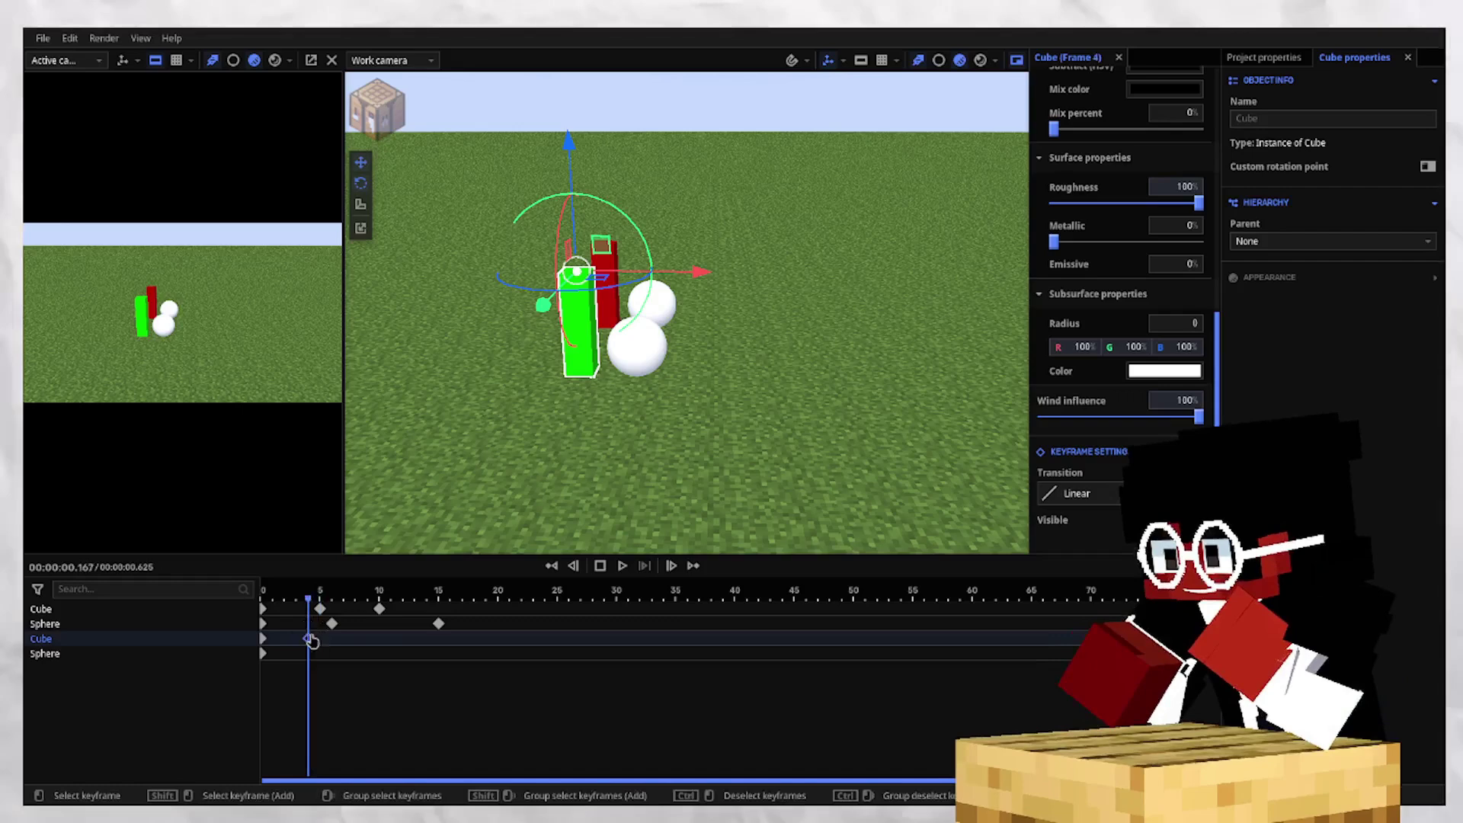
Keyframe the green pillar swung back away from its sphere at frame 13 and swung forward to horizontal at frame 24.
{"action": "left_click", "coordinate": [367, 649]}
{"action": "left_click_drag", "start_coordinate": [626, 234], "coordinate": [611, 301]}
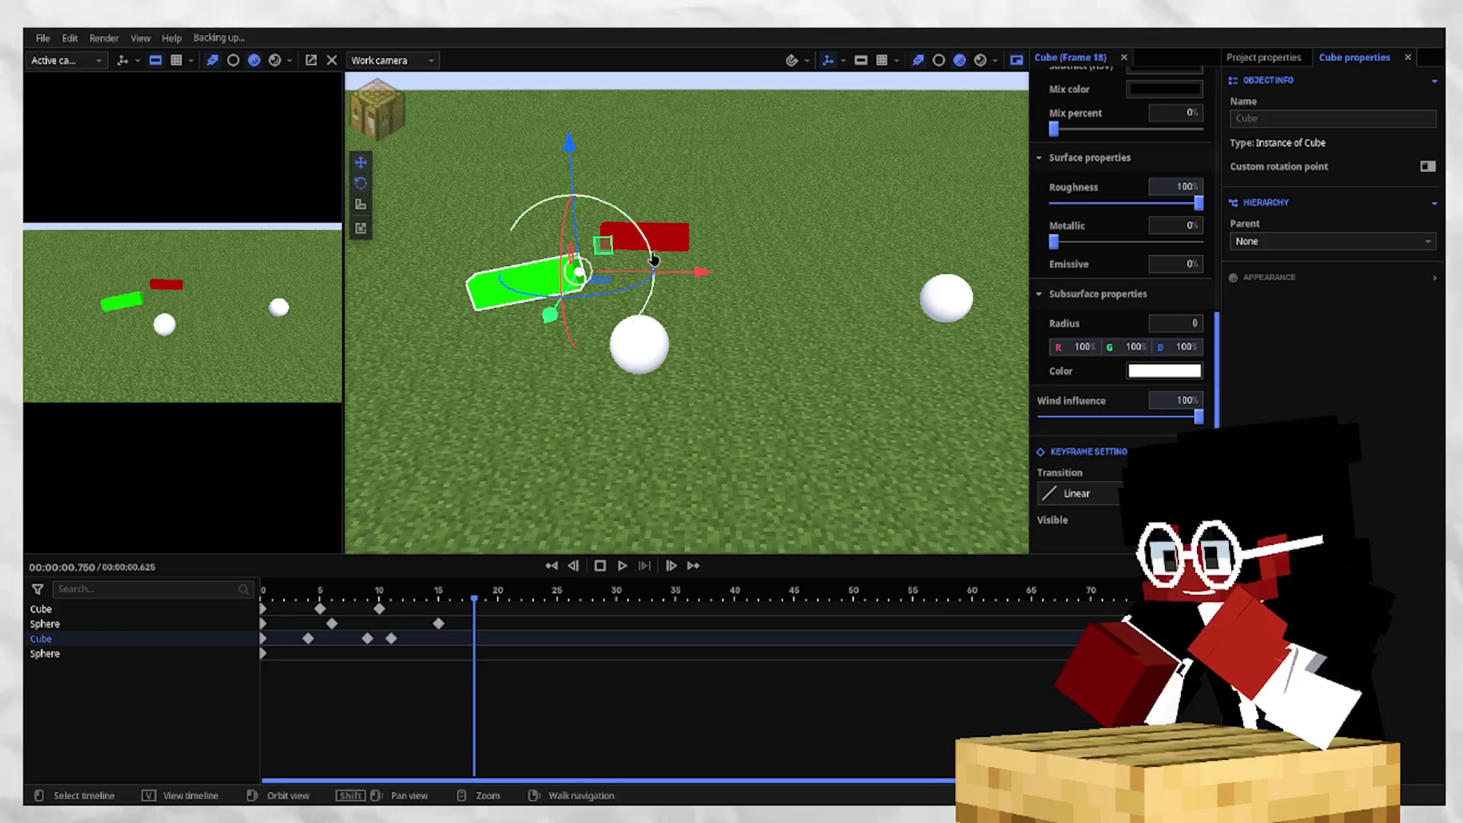
{"action": "left_click_drag", "start_coordinate": [653, 260], "coordinate": [506, 278]}
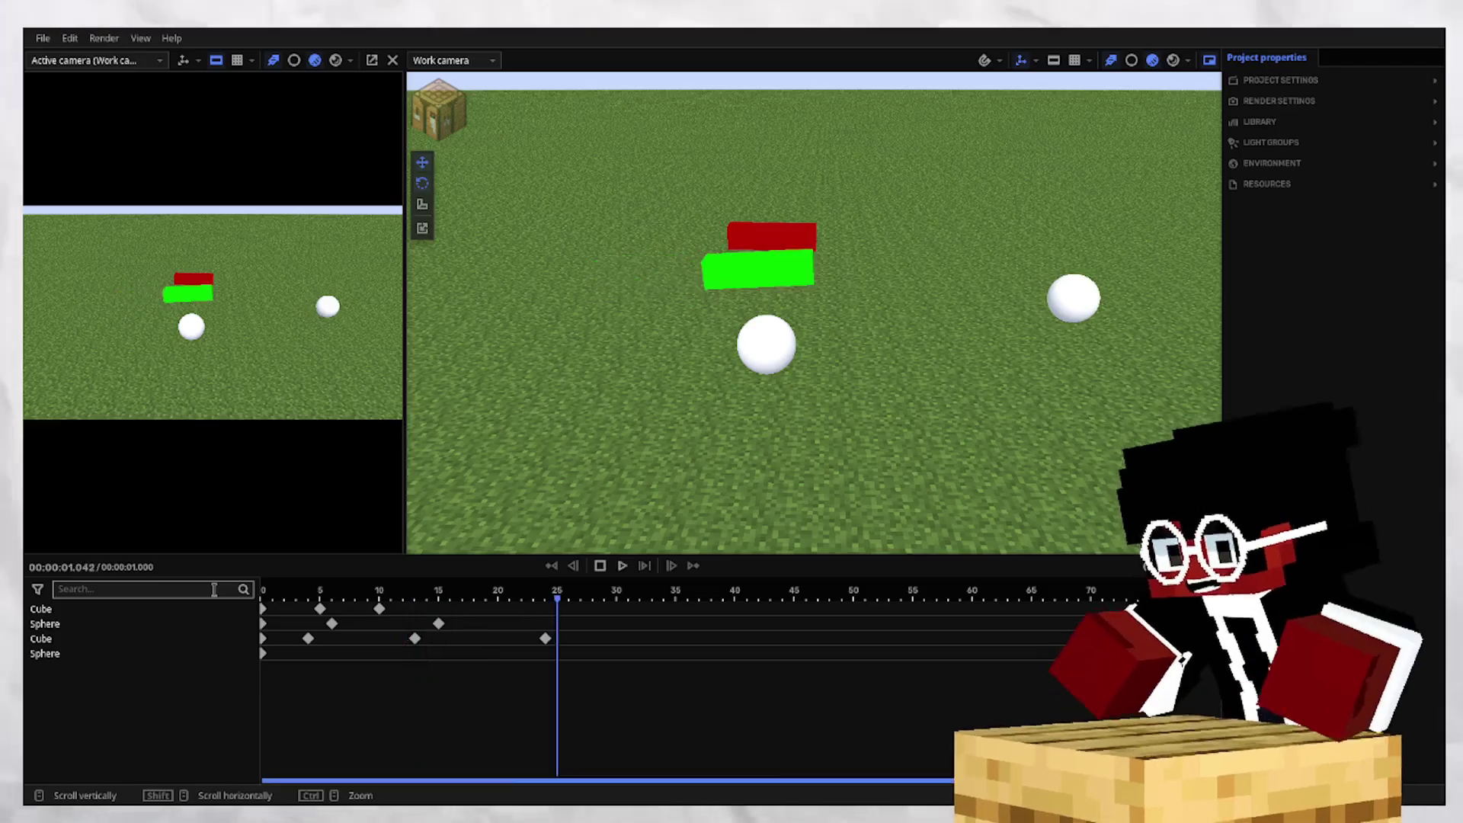
Play the animation and examine the green pillar's wind-up and swing from a closer view.
{"action": "left_click_drag", "start_coordinate": [396, 596], "coordinate": [186, 569]}
{"action": "right_click_drag", "start_coordinate": [732, 343], "coordinate": [784, 381]}
{"action": "key", "text": "w"}
{"action": "key", "text": "d"}
{"action": "key", "text": "space"}
{"action": "key", "text": "space"}
{"action": "key", "text": "s"}
{"action": "key", "text": "a"}
{"action": "key", "text": "space"}
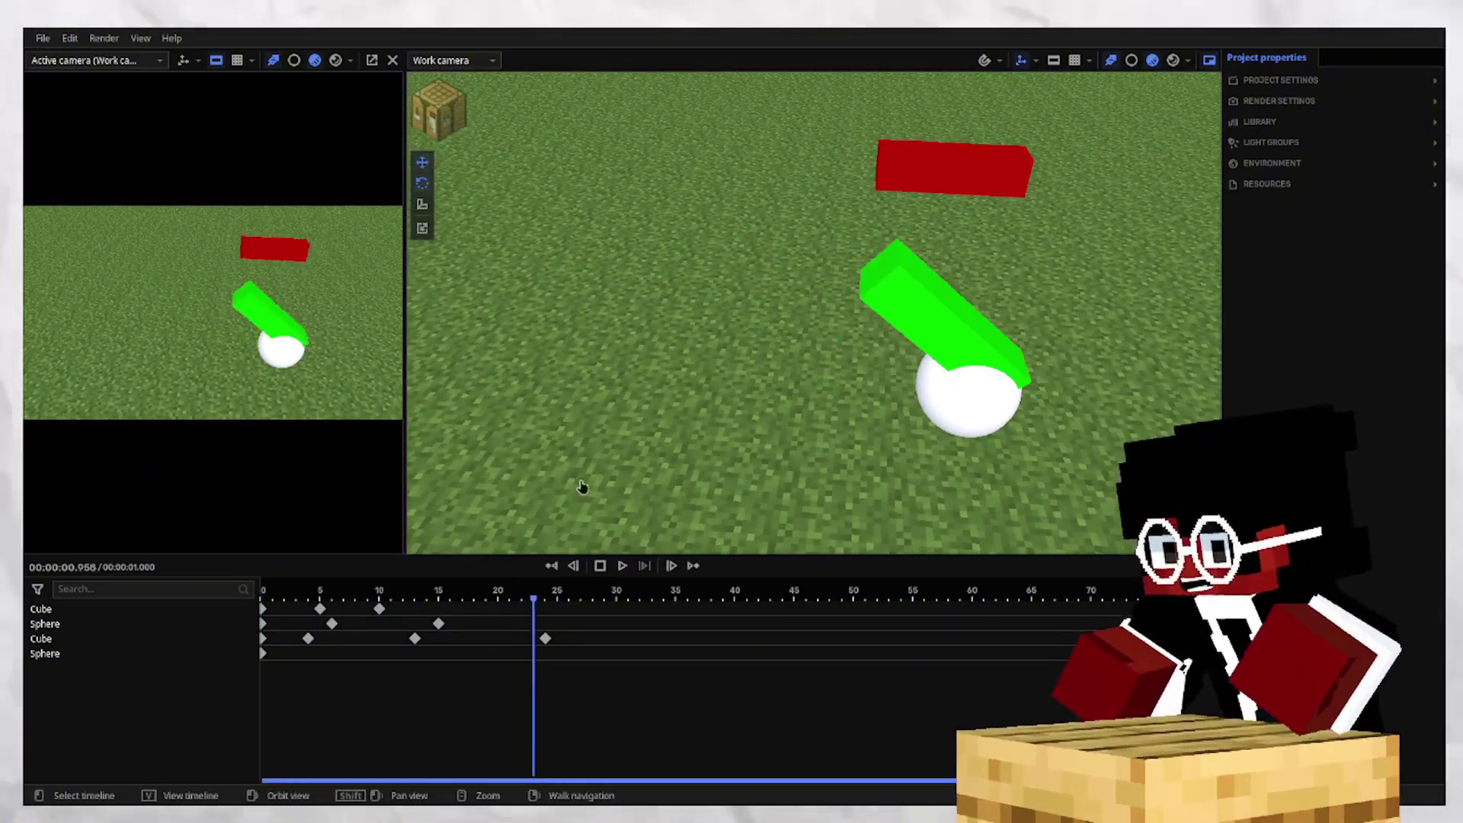
Add a keyframe at frame 22 for the sphere beside the green pillar, where the pillar reaches it.
{"action": "left_click", "coordinate": [945, 396]}
{"action": "key", "text": "s"}
{"action": "right_click_drag", "start_coordinate": [795, 430], "coordinate": [853, 453]}
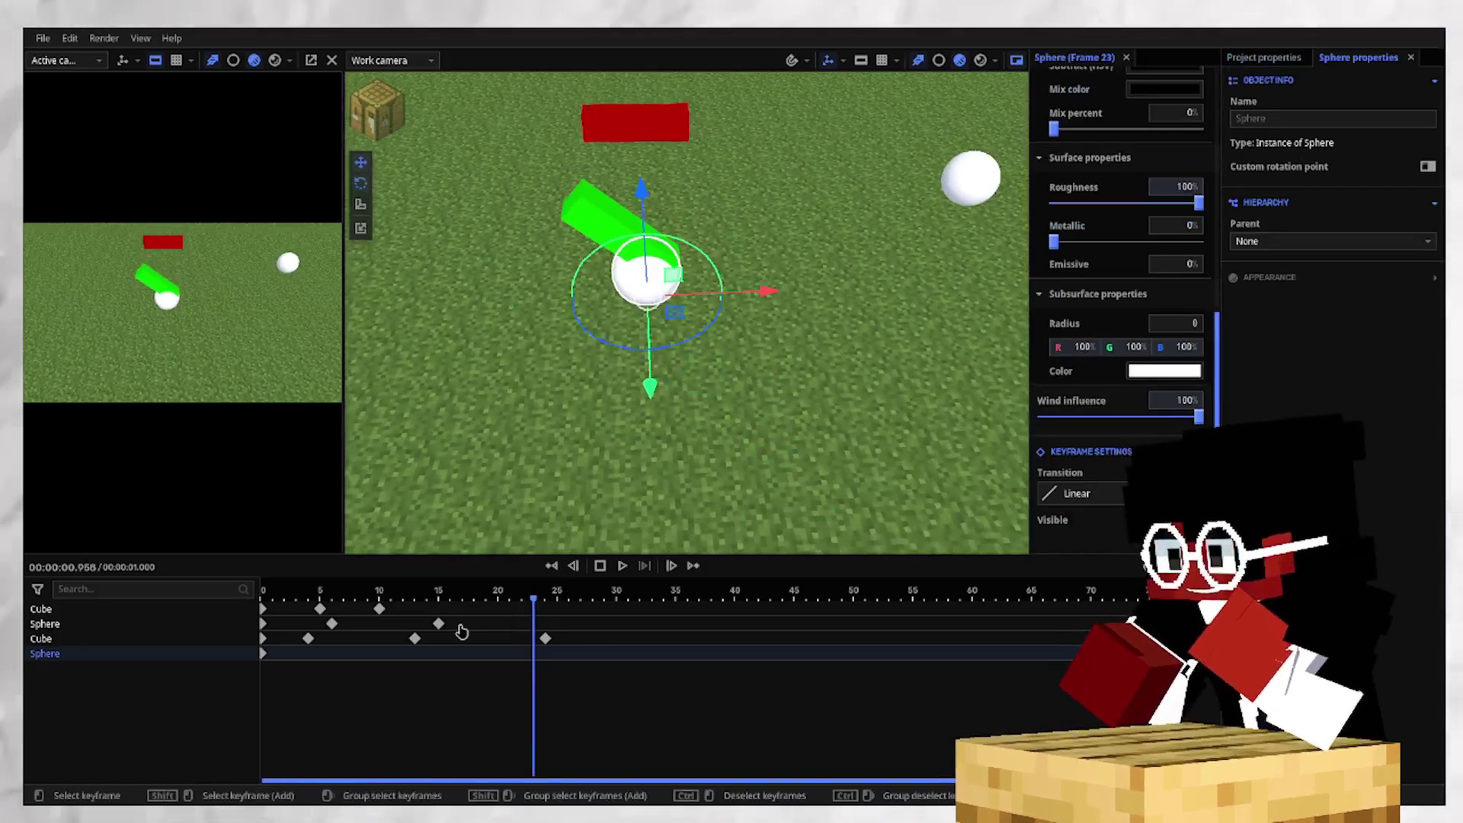
{"action": "left_click", "coordinate": [499, 600]}
{"action": "left_click_drag", "start_coordinate": [509, 607], "coordinate": [522, 602]}
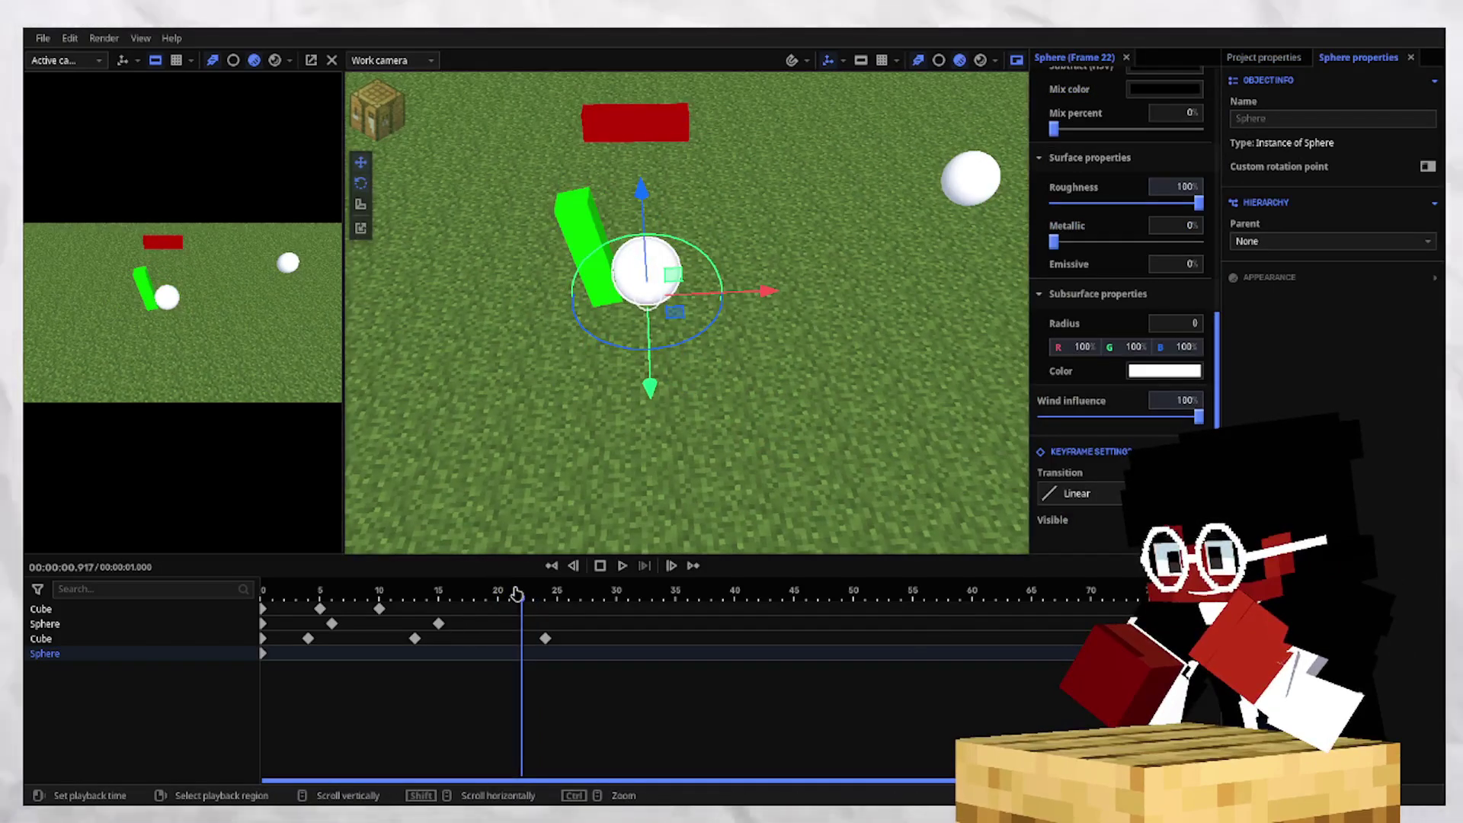
Move the green pillar's sphere far away along the X axis at frame 31.
{"action": "left_click", "coordinate": [675, 640]}
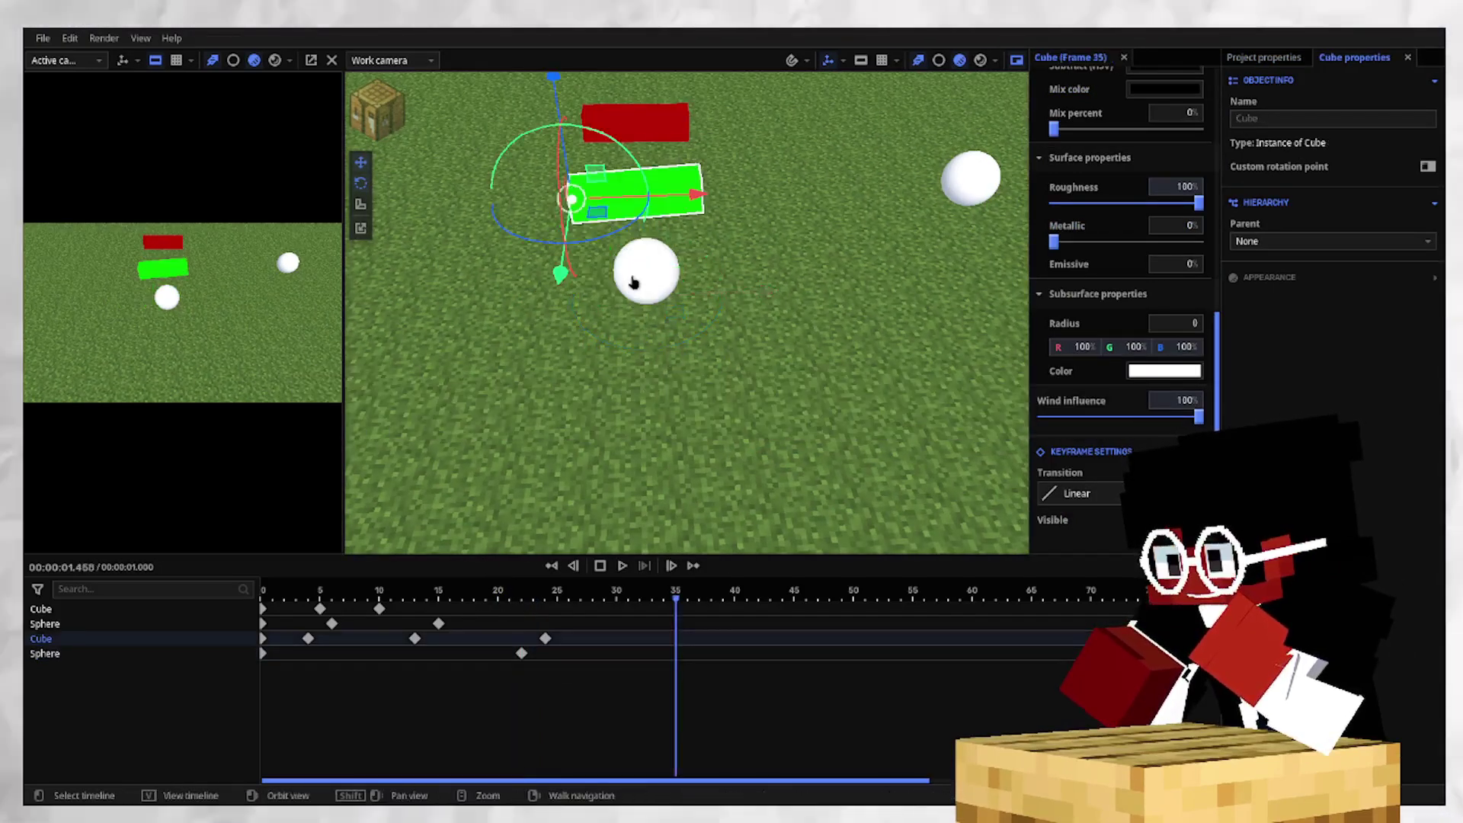
{"action": "left_click", "coordinate": [522, 653]}
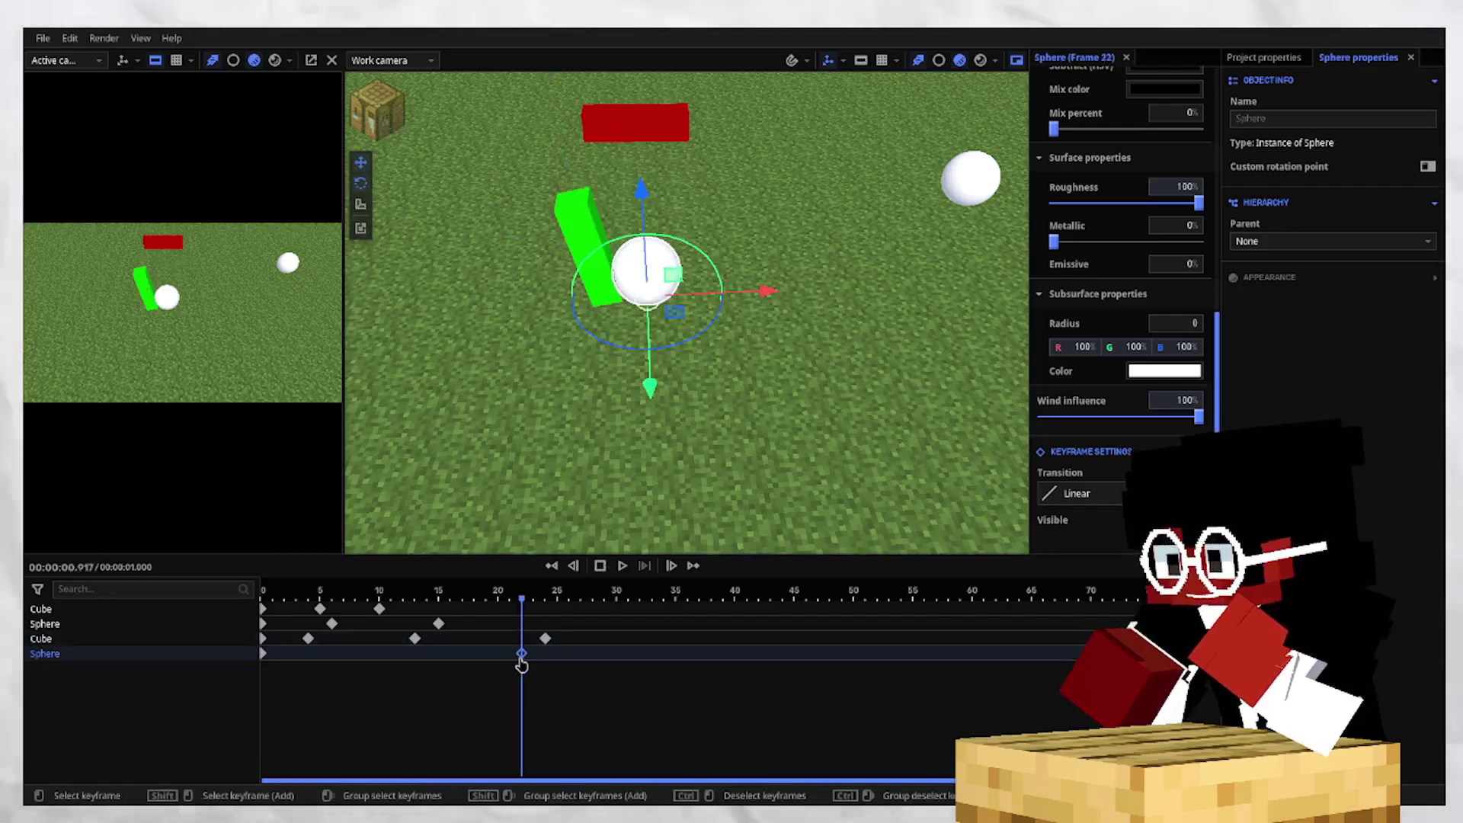
{"action": "left_click", "coordinate": [626, 660]}
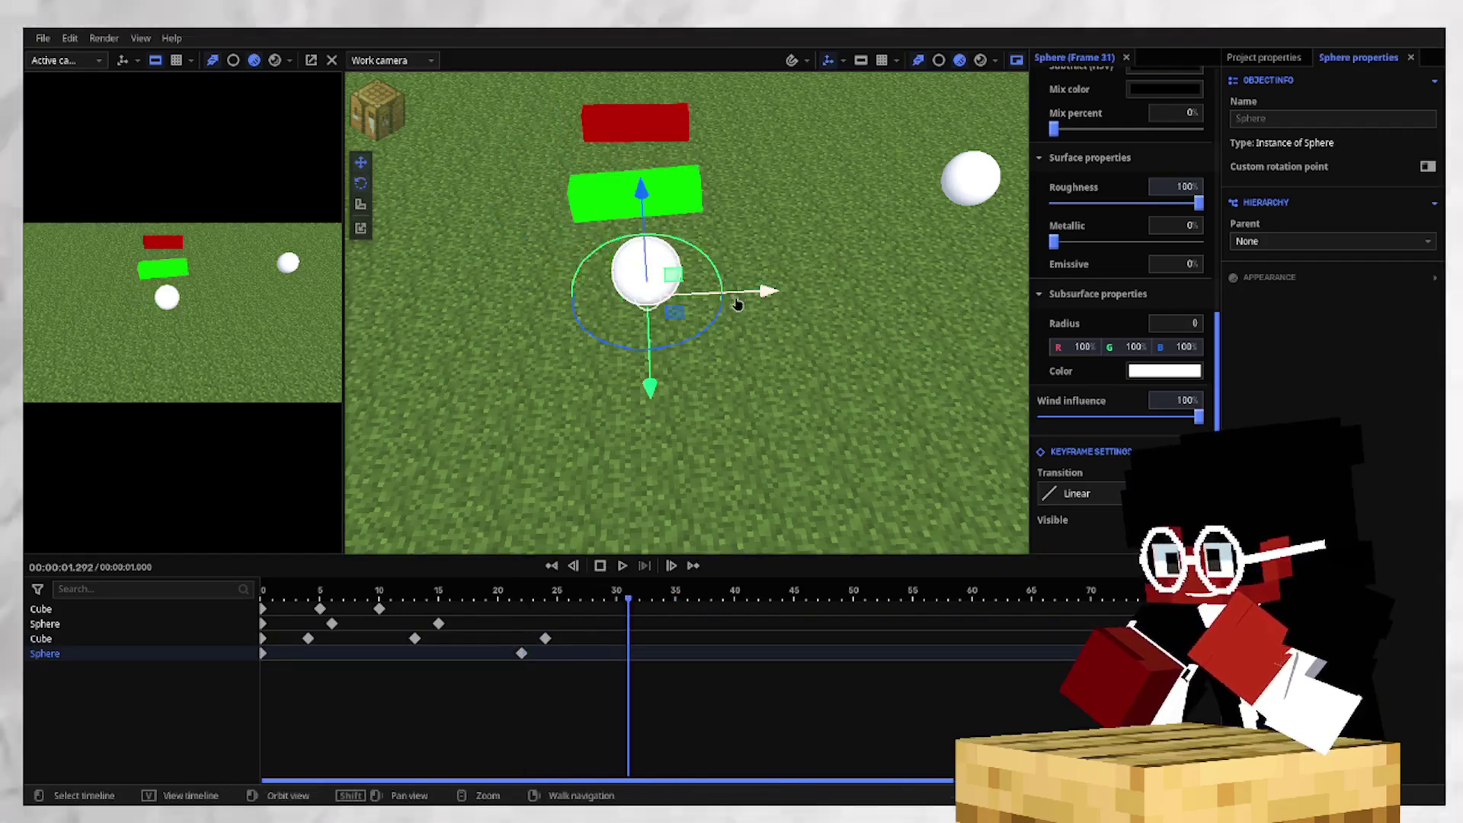
{"action": "left_click_drag", "start_coordinate": [737, 303], "coordinate": [373, 274]}
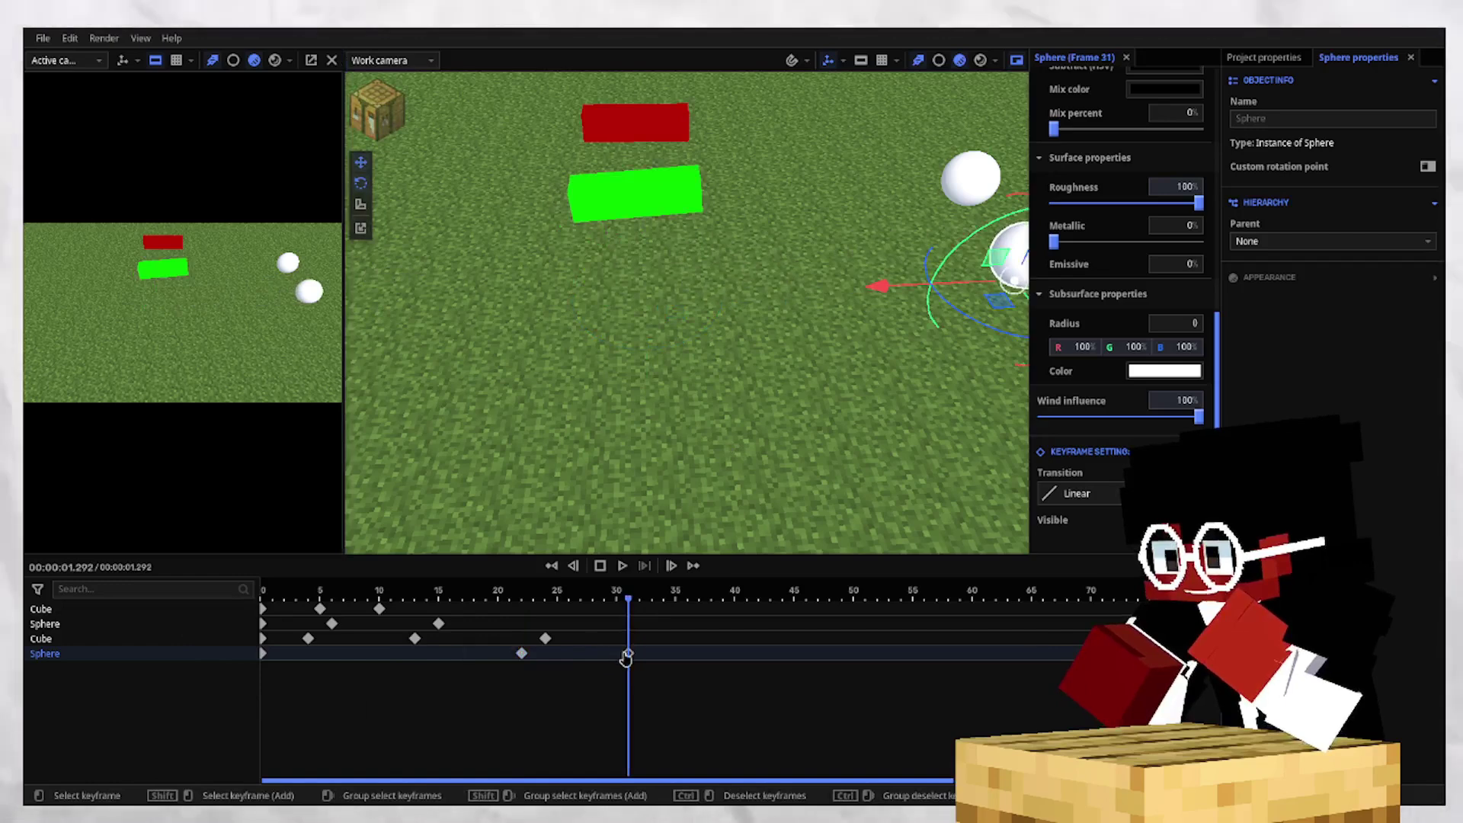
Shift the launched sphere's last keyframe to frame 34 and set an ease-out transition on its frame 22 keyframe.
{"action": "left_click", "coordinate": [522, 653]}
{"action": "left_click", "coordinate": [1077, 493]}
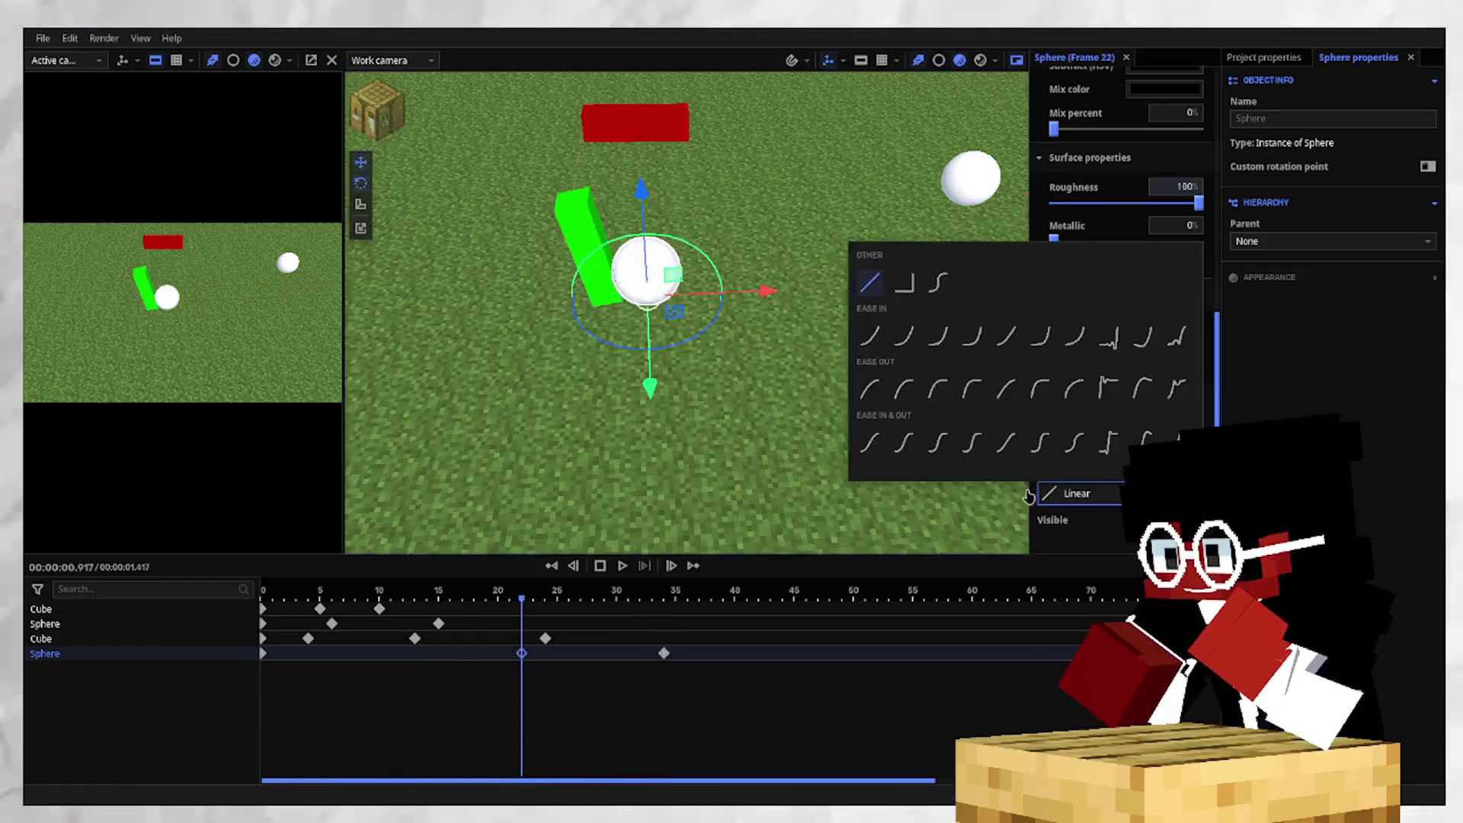
{"action": "left_click", "coordinate": [913, 395]}
{"action": "left_click", "coordinate": [879, 418]}
Play the animation repeatedly from the start and compare the red and green pillars' swings from different angles.
{"action": "left_click", "coordinate": [442, 586]}
{"action": "key", "text": "space"}
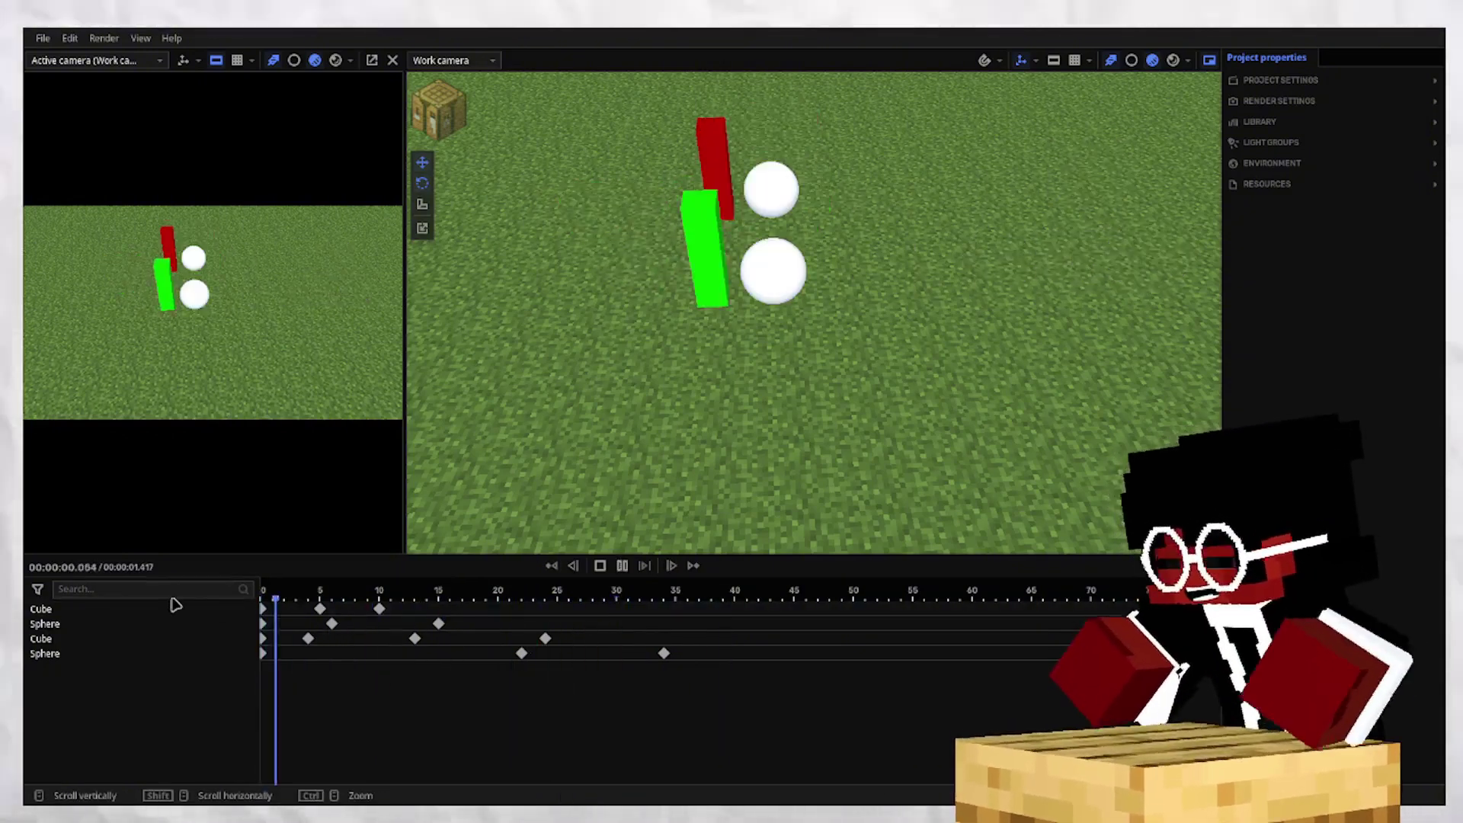
{"action": "left_click_drag", "start_coordinate": [262, 599], "coordinate": [356, 608]}
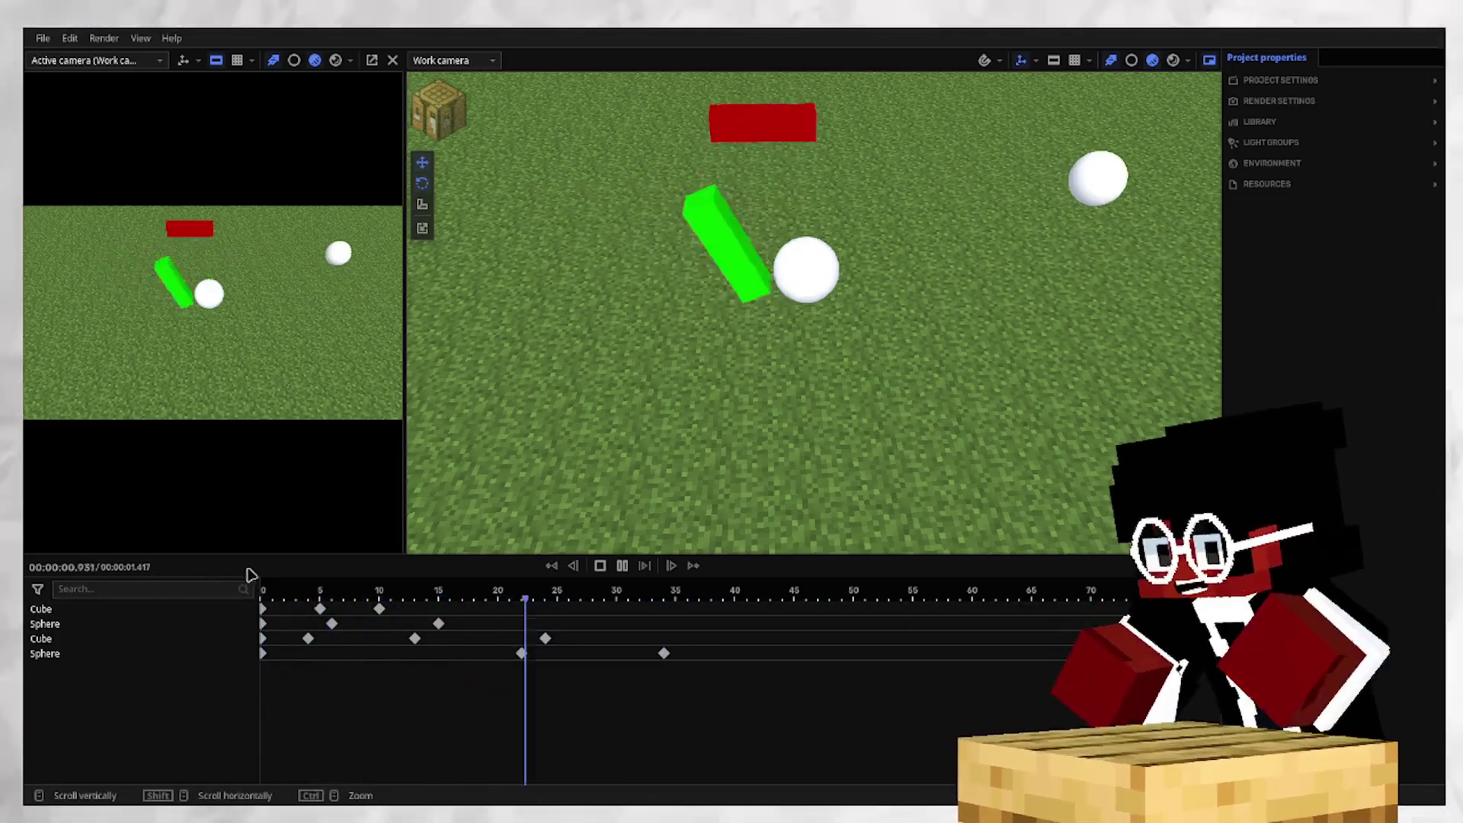
{"action": "left_click_drag", "start_coordinate": [335, 569], "coordinate": [105, 565]}
{"action": "right_click_drag", "start_coordinate": [761, 327], "coordinate": [823, 225]}
{"action": "key", "text": "d"}
{"action": "key", "text": "w"}
{"action": "key", "text": "space"}
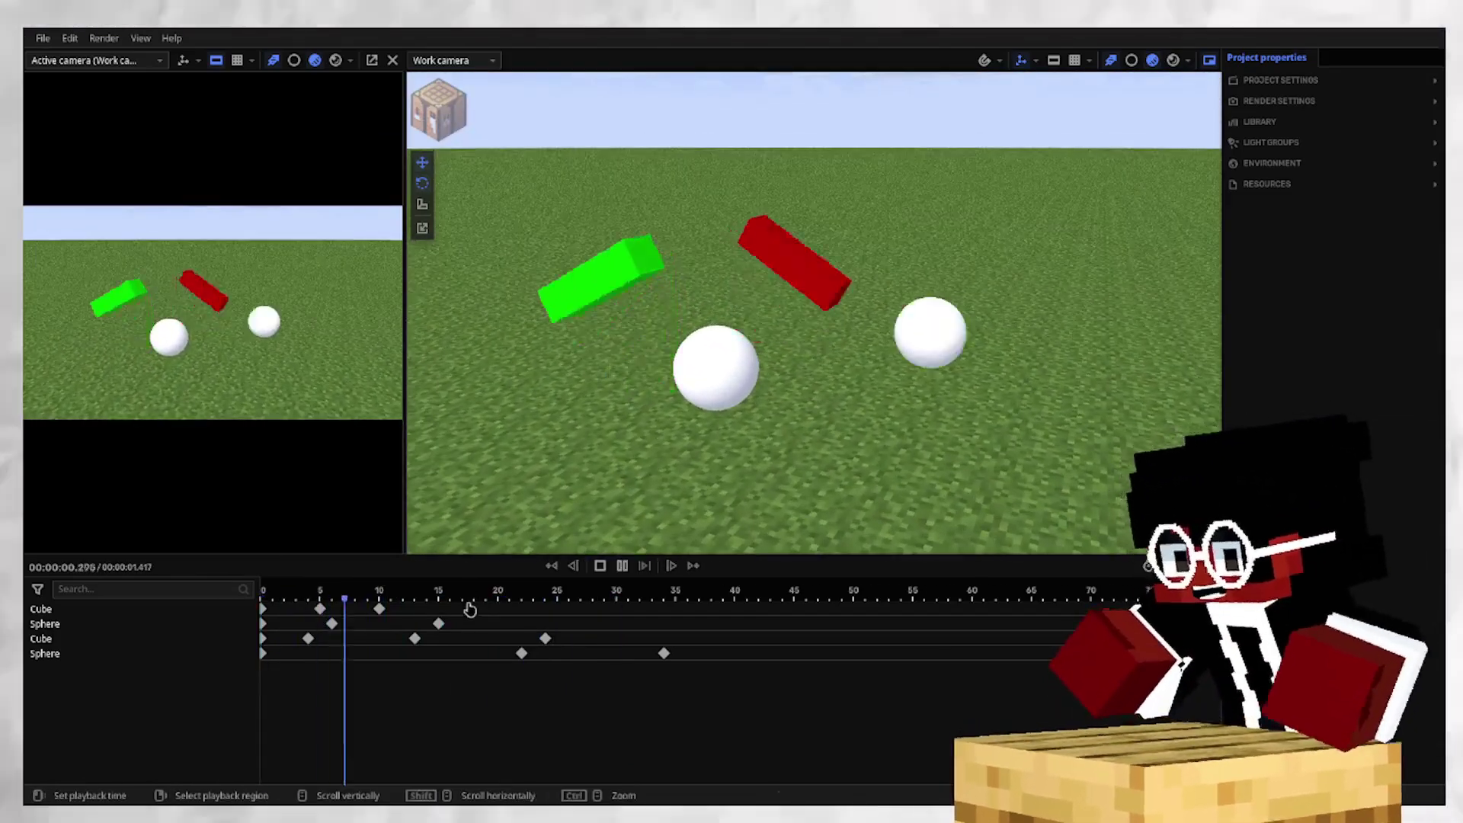
{"action": "key", "text": "space"}
{"action": "left_click_drag", "start_coordinate": [372, 599], "coordinate": [262, 598]}
{"action": "key", "text": "space"}
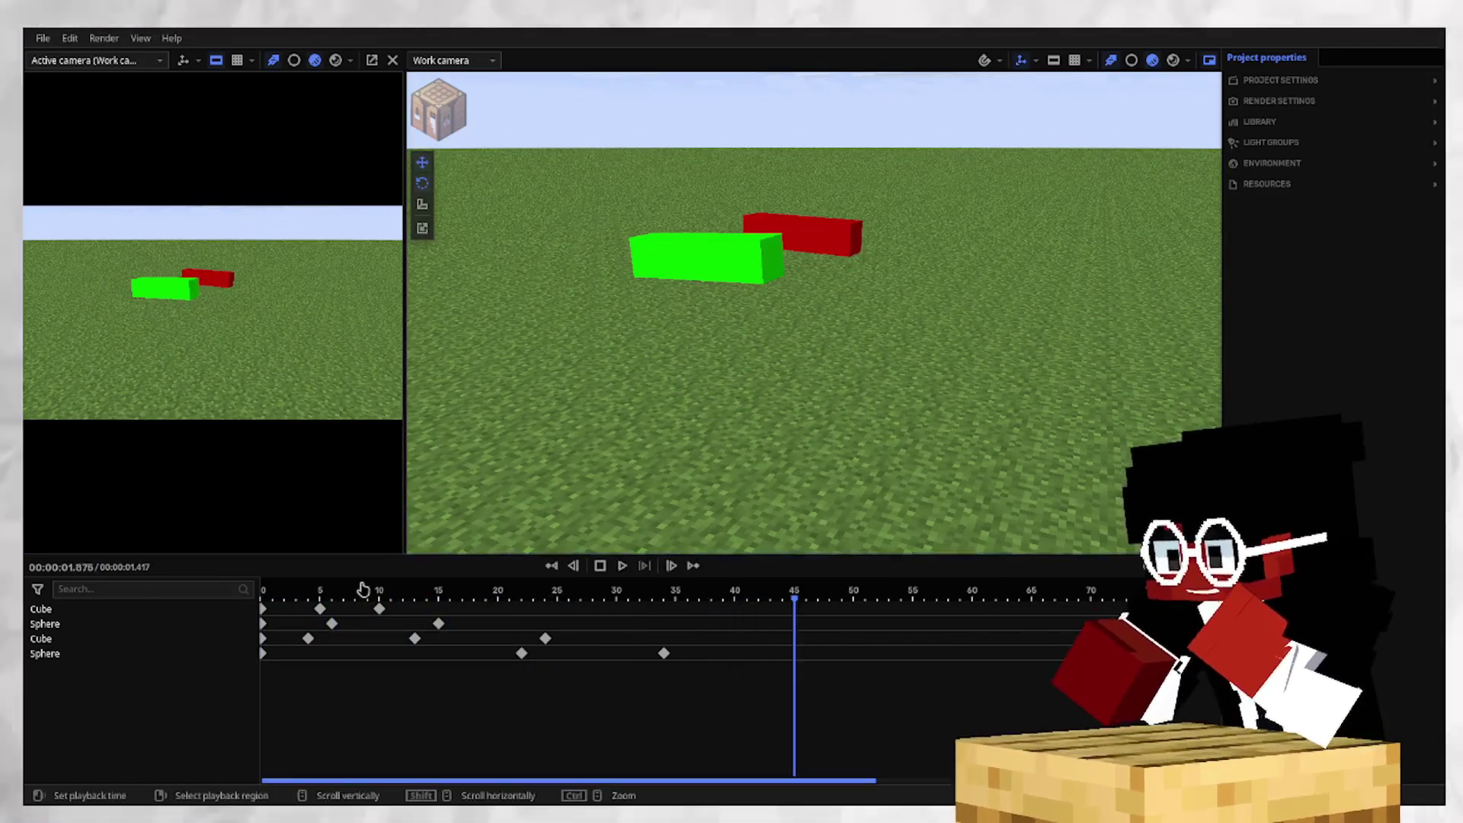
{"action": "left_click_drag", "start_coordinate": [366, 598], "coordinate": [262, 598]}
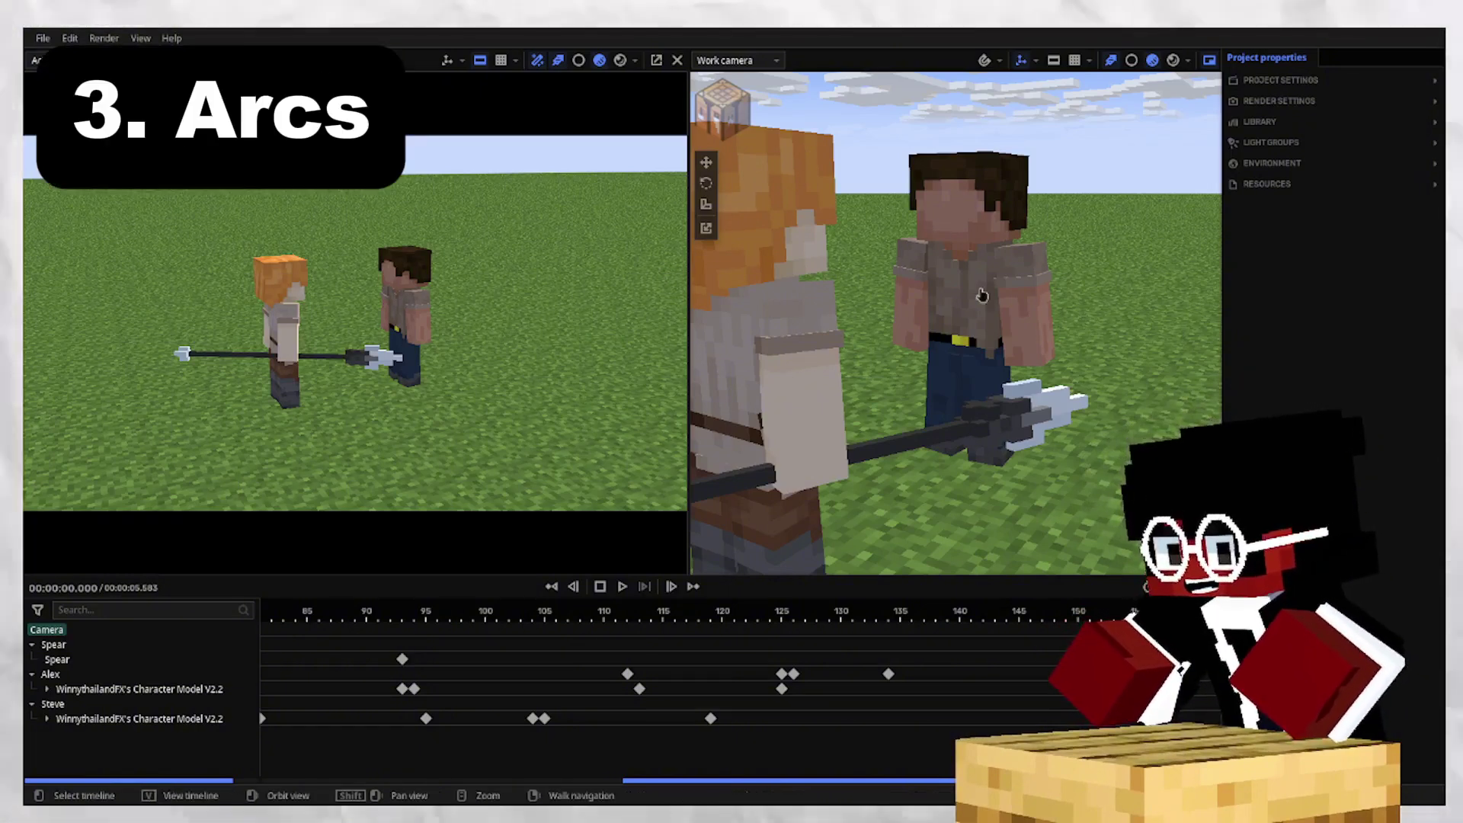
Examine the starting poses of Alex, Steve and the spear from different angles in the work camera.
{"action": "key", "text": "s"}
{"action": "right_click_drag", "start_coordinate": [980, 288], "coordinate": [1013, 290]}
{"action": "key", "text": "a"}
{"action": "key", "text": "d"}
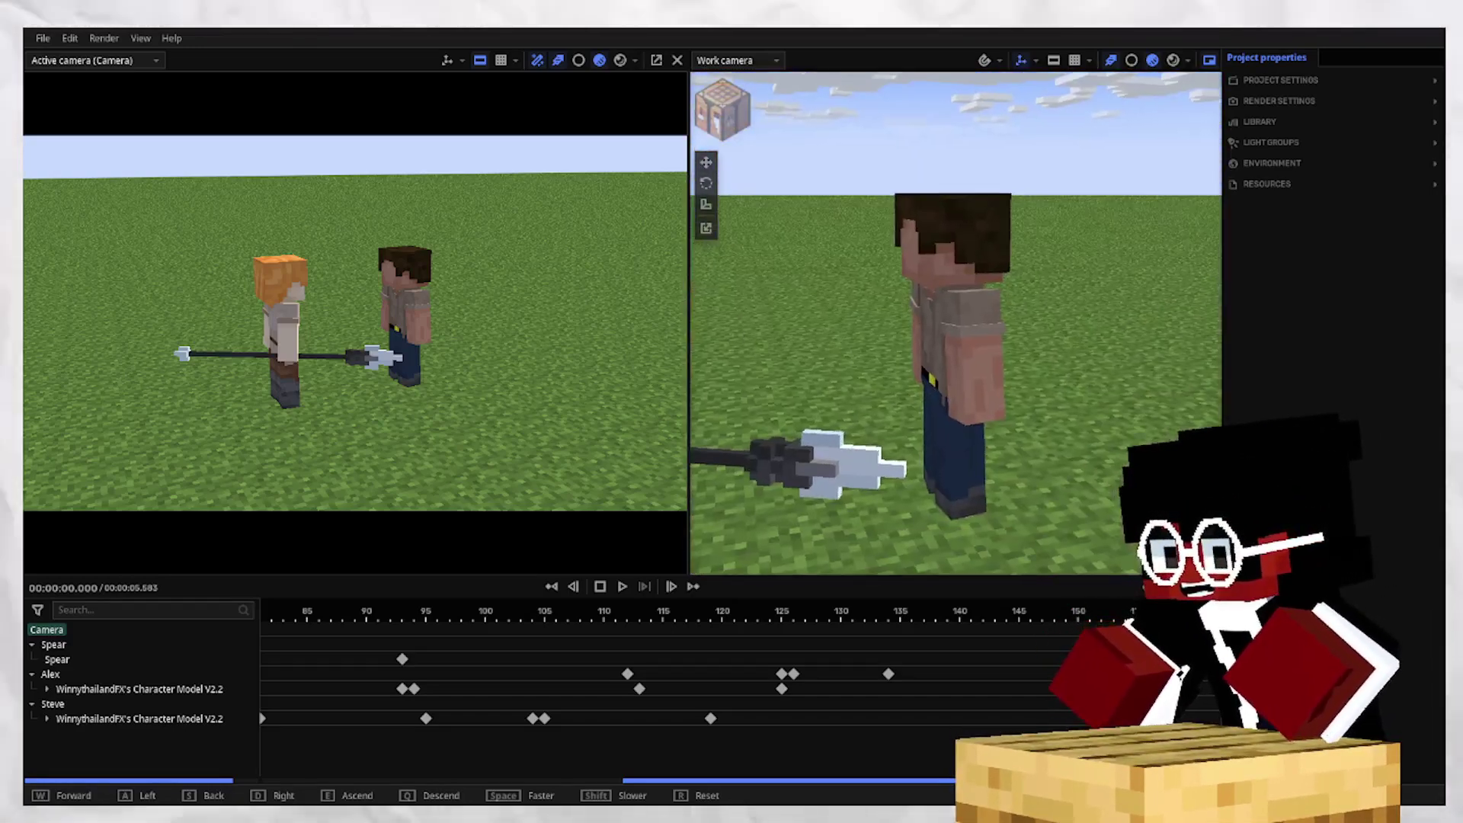
{"action": "right_click_drag", "start_coordinate": [1013, 290], "coordinate": [937, 240]}
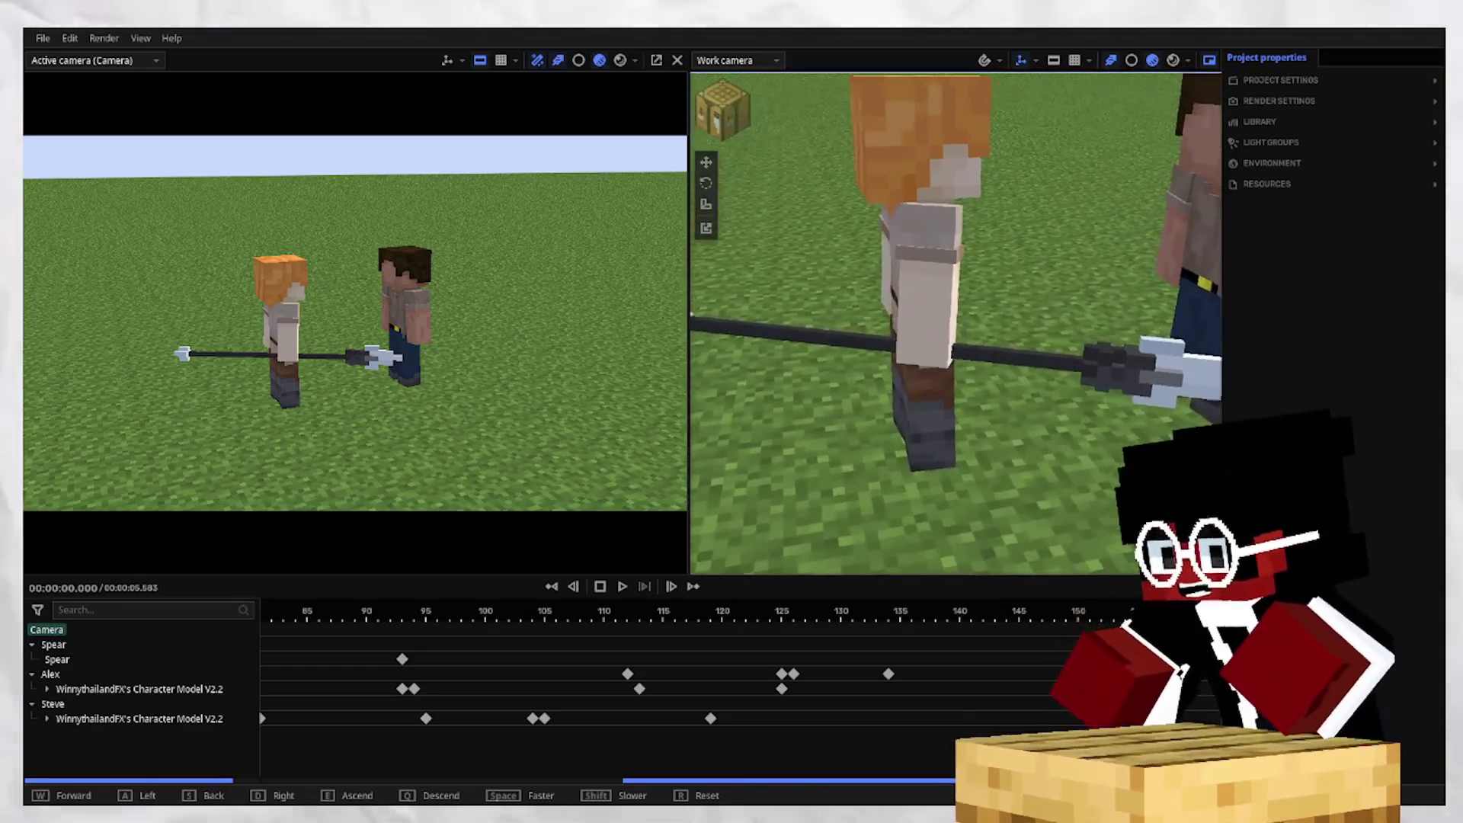
{"action": "right_click_drag", "start_coordinate": [955, 323], "coordinate": [972, 326]}
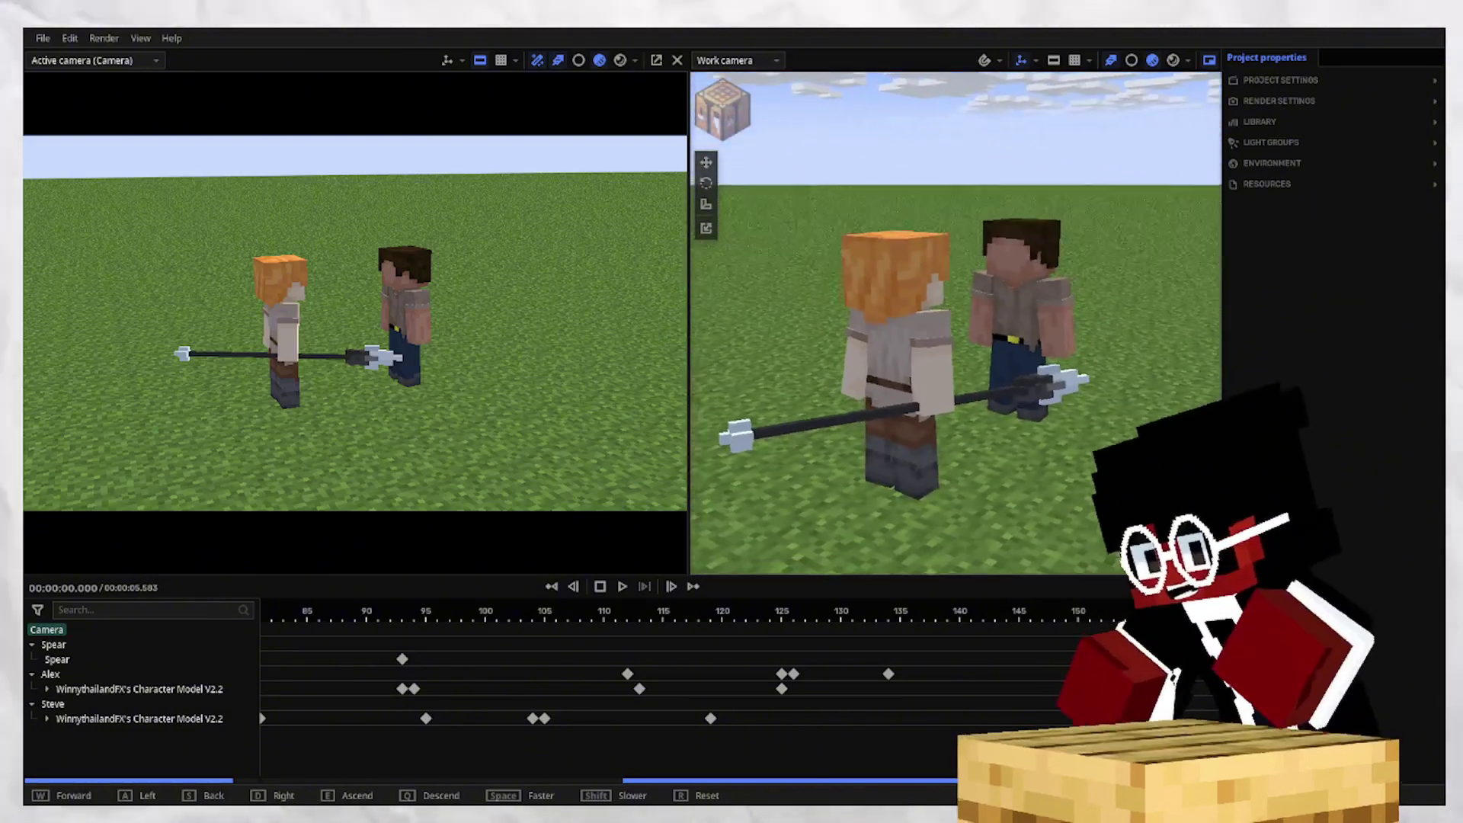
{"action": "key", "text": "d"}
{"action": "right_click_drag", "start_coordinate": [972, 326], "coordinate": [822, 404]}
{"action": "key", "text": "w"}
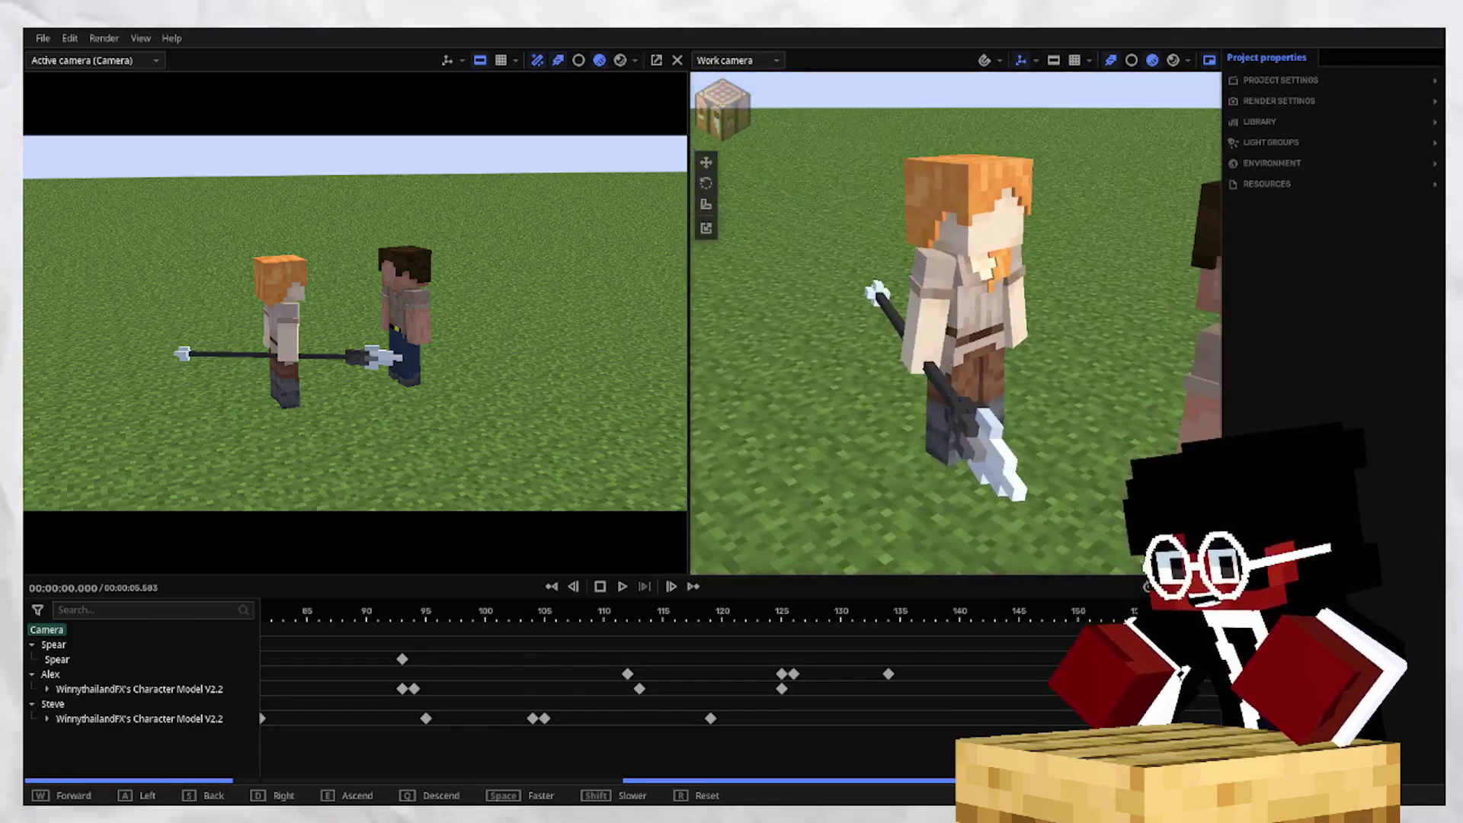
{"action": "key", "text": "w"}
{"action": "right_click_drag", "start_coordinate": [956, 323], "coordinate": [1005, 427]}
{"action": "key", "text": "s"}
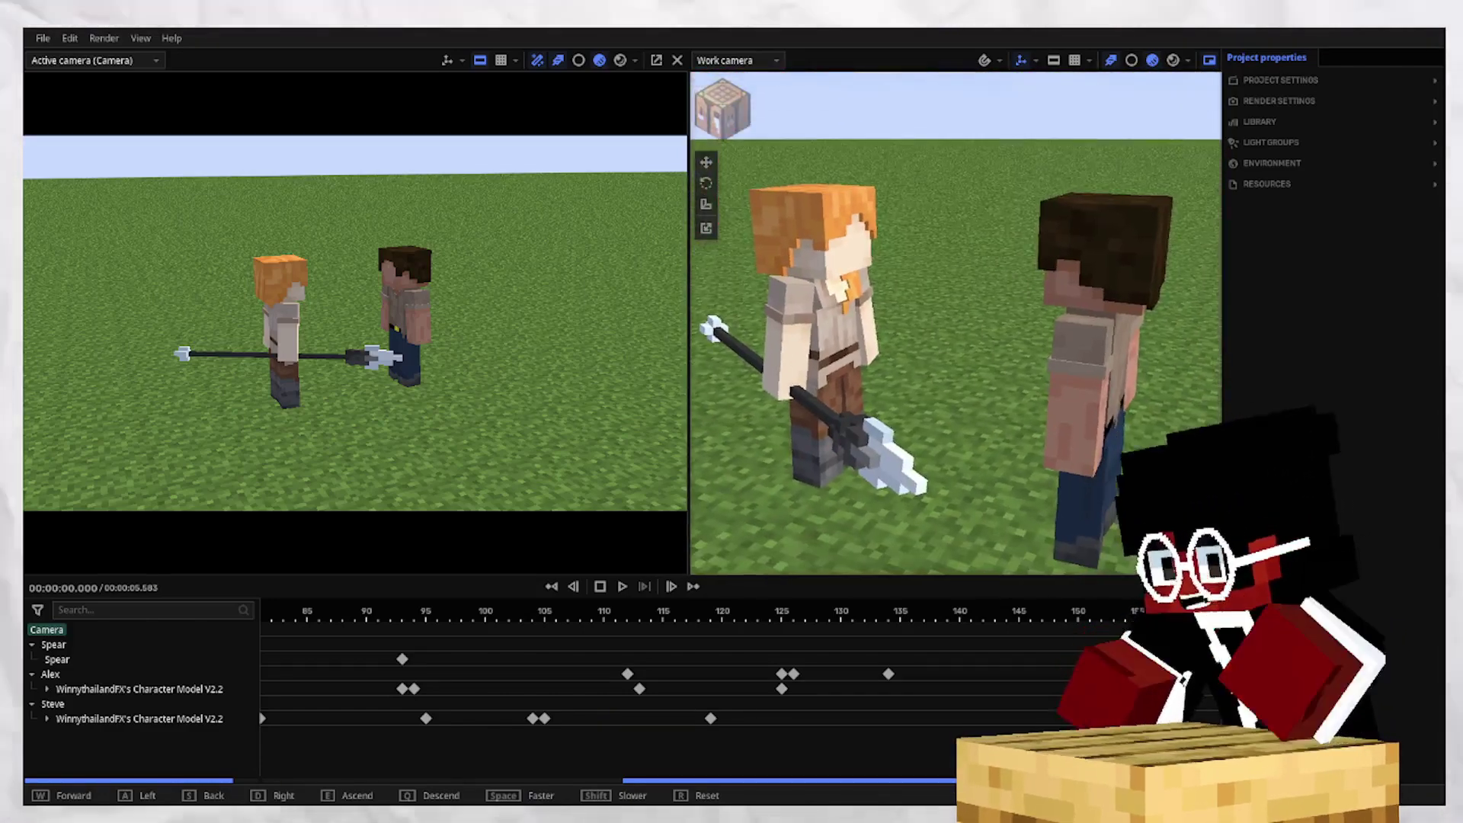
{"action": "mouse_move", "coordinate": [955, 323]}
{"action": "right_mouse_down"}
{"action": "mouse_move", "coordinate": [952, 274]}
{"action": "mouse_move", "coordinate": [926, 343]}
{"action": "mouse_move", "coordinate": [738, 369]}
{"action": "mouse_move", "coordinate": [743, 319]}
{"action": "mouse_move", "coordinate": [830, 347]}
{"action": "mouse_move", "coordinate": [907, 305]}
{"action": "mouse_move", "coordinate": [952, 343]}
{"action": "right_mouse_up"}
{"action": "key", "text": "d"}
{"action": "key", "text": "w"}
{"action": "key", "text": "a"}
{"action": "key", "text": "s"}
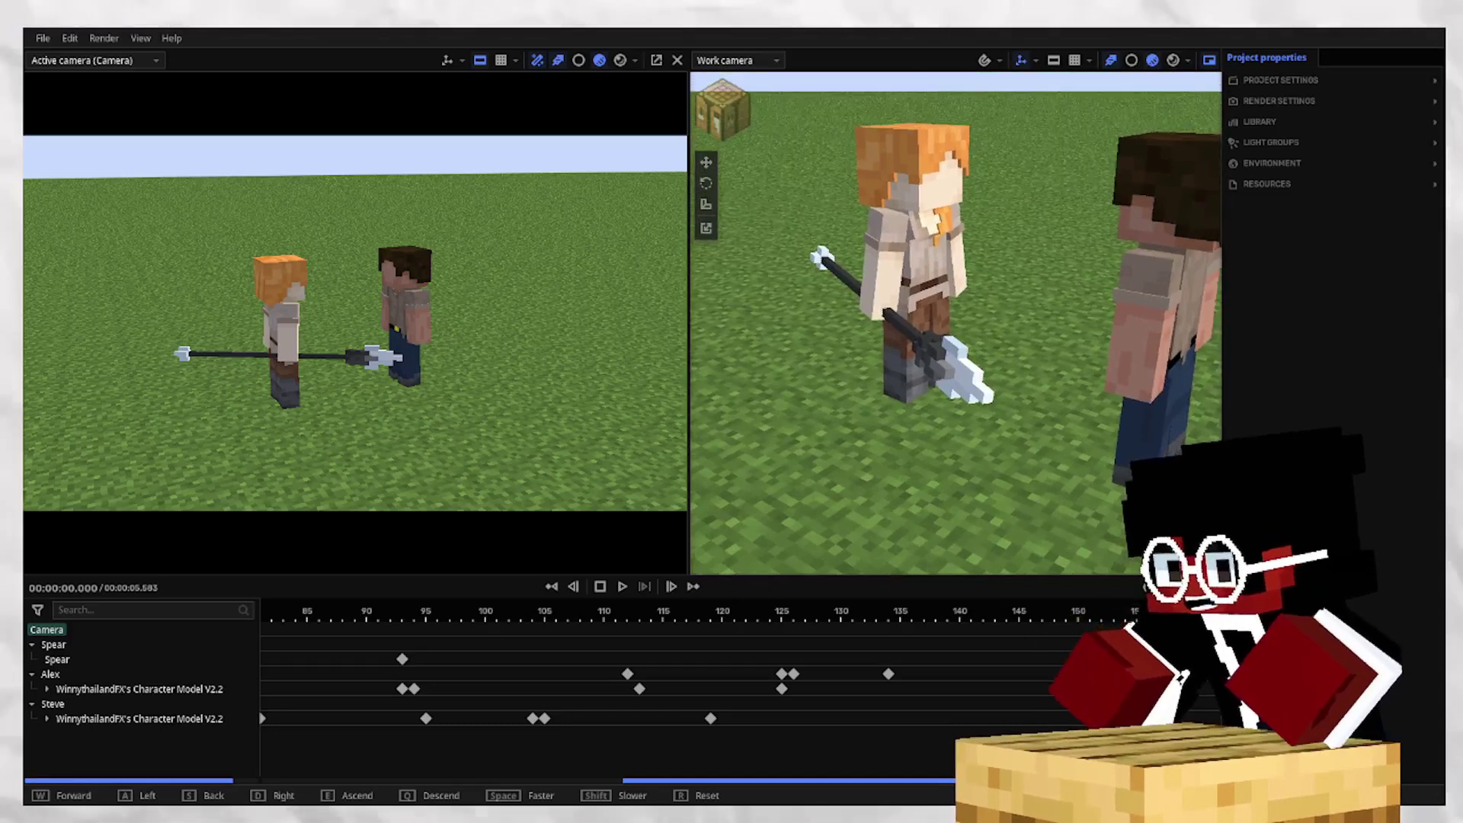
Scrub through the first 16 frames of the spear animation to examine Alex's wind-up and the spear's path.
{"action": "left_click_drag", "start_coordinate": [786, 783], "coordinate": [427, 783]}
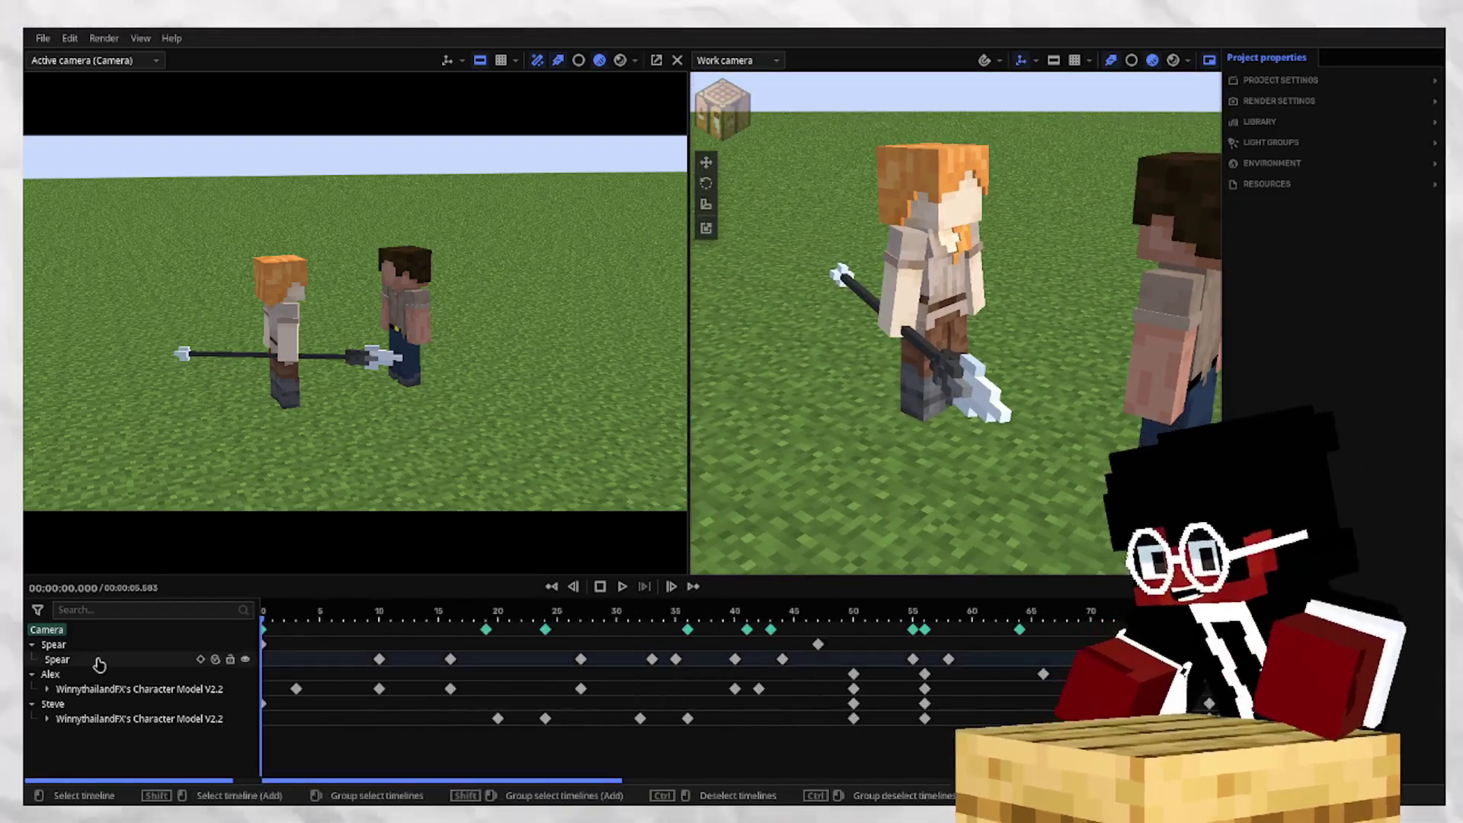
{"action": "left_click_drag", "start_coordinate": [310, 619], "coordinate": [284, 616]}
{"action": "right_click_drag", "start_coordinate": [952, 320], "coordinate": [952, 320]}
{"action": "key", "text": "s"}
{"action": "right_click_drag", "start_coordinate": [955, 323], "coordinate": [964, 381]}
{"action": "key", "text": "a"}
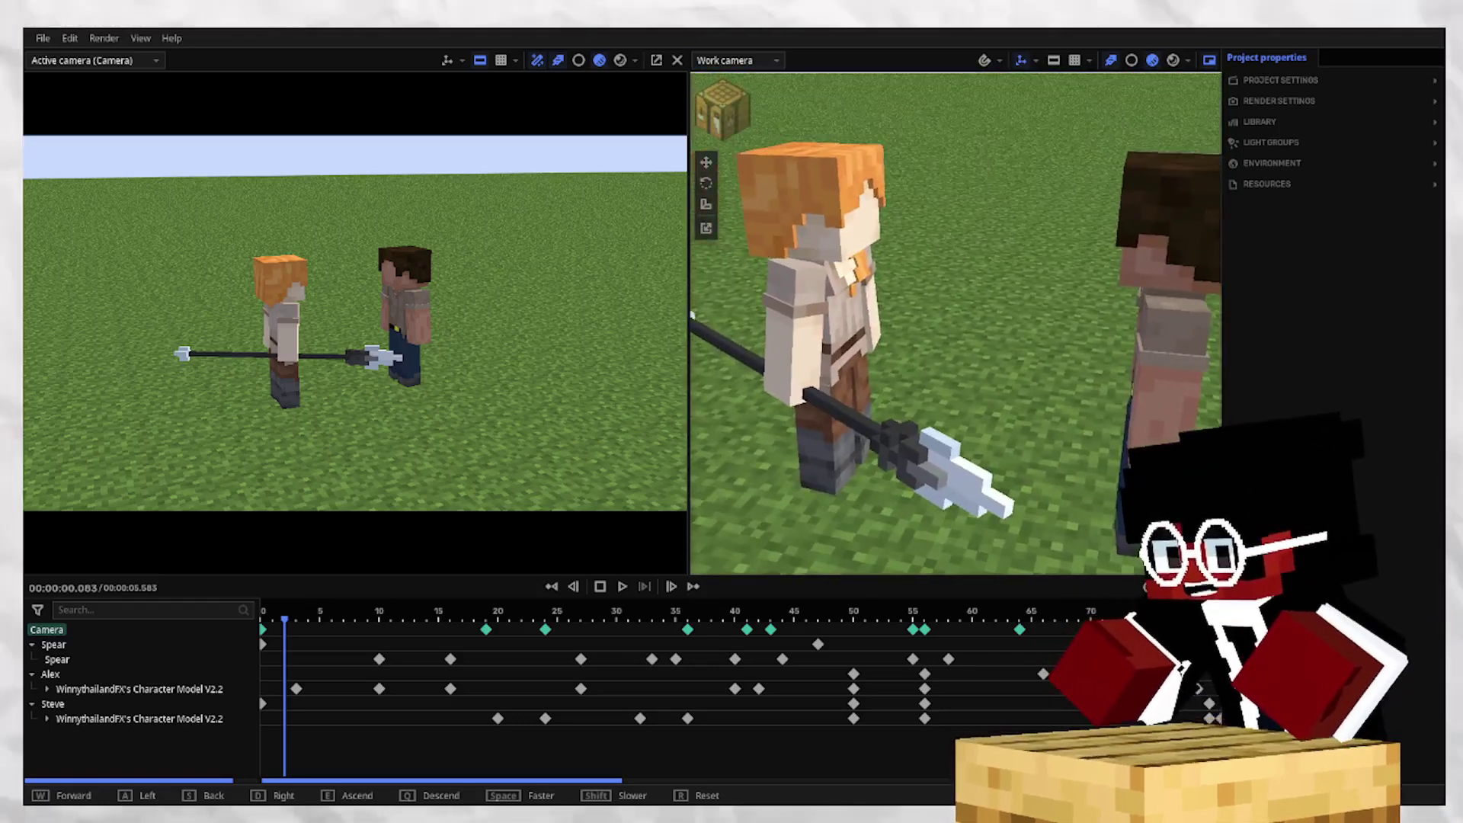
{"action": "key", "text": "s"}
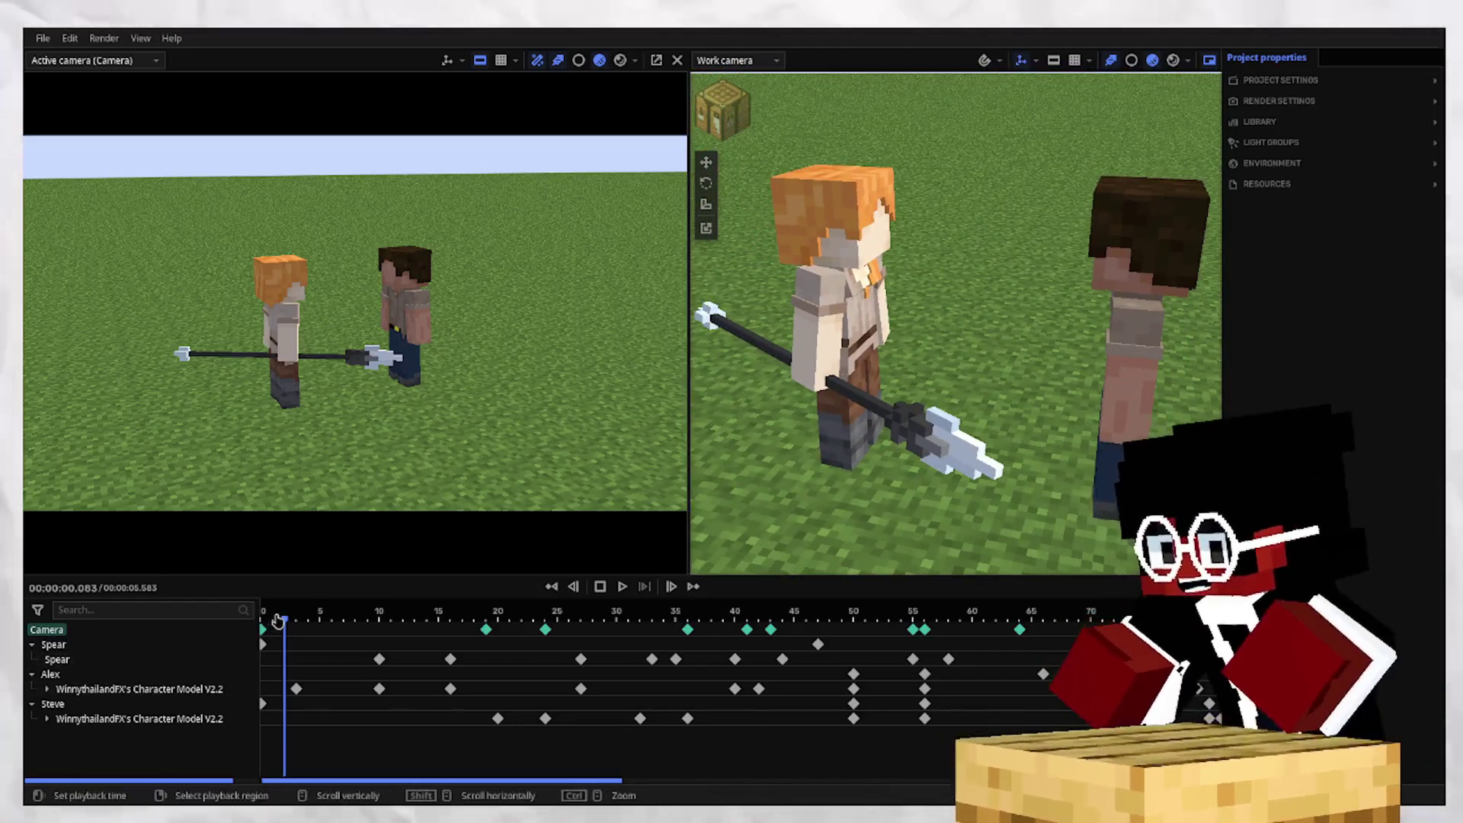
{"action": "left_click_drag", "start_coordinate": [283, 620], "coordinate": [450, 735]}
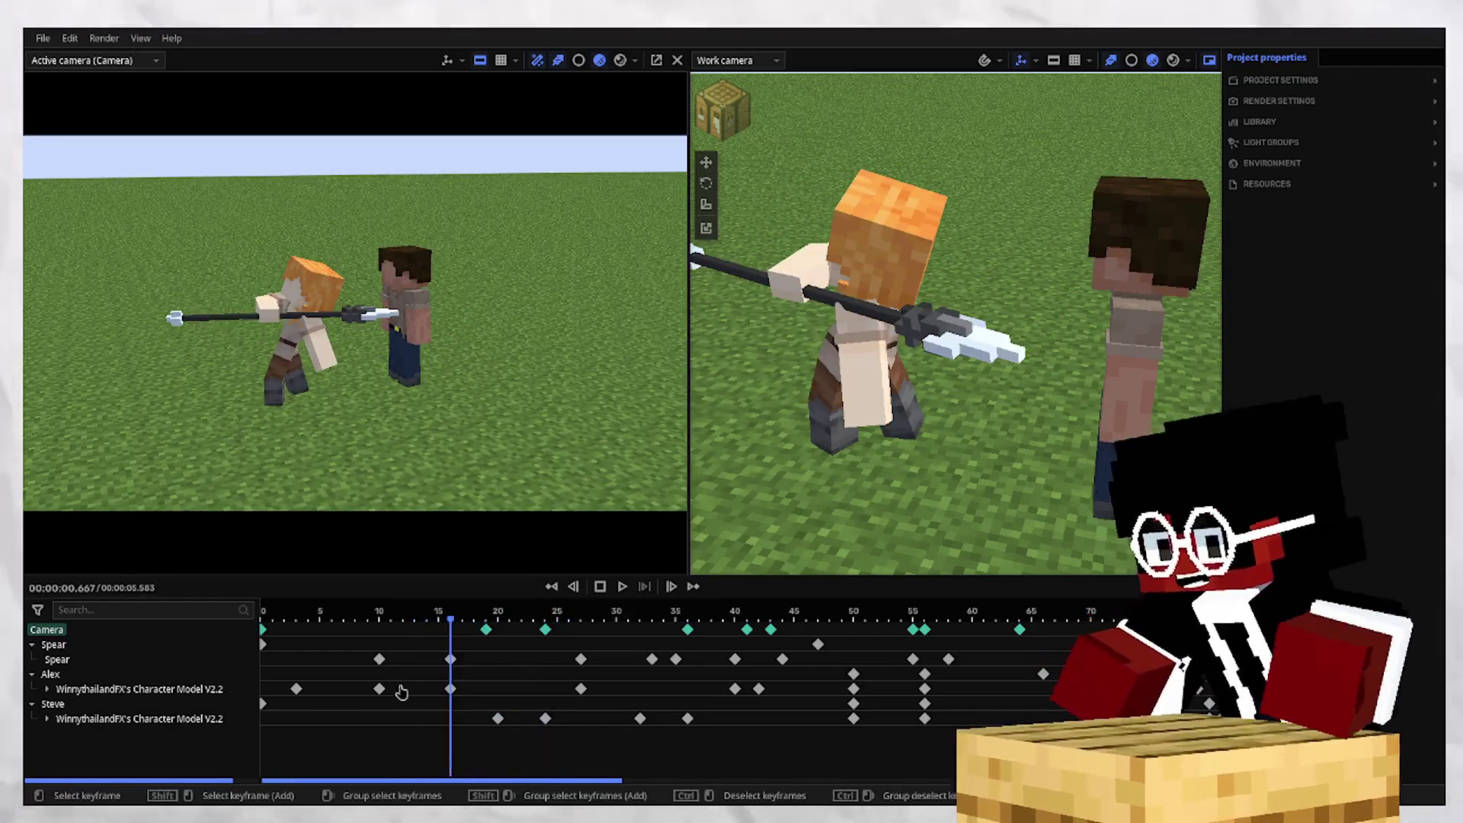
{"action": "left_click_drag", "start_coordinate": [422, 618], "coordinate": [355, 618]}
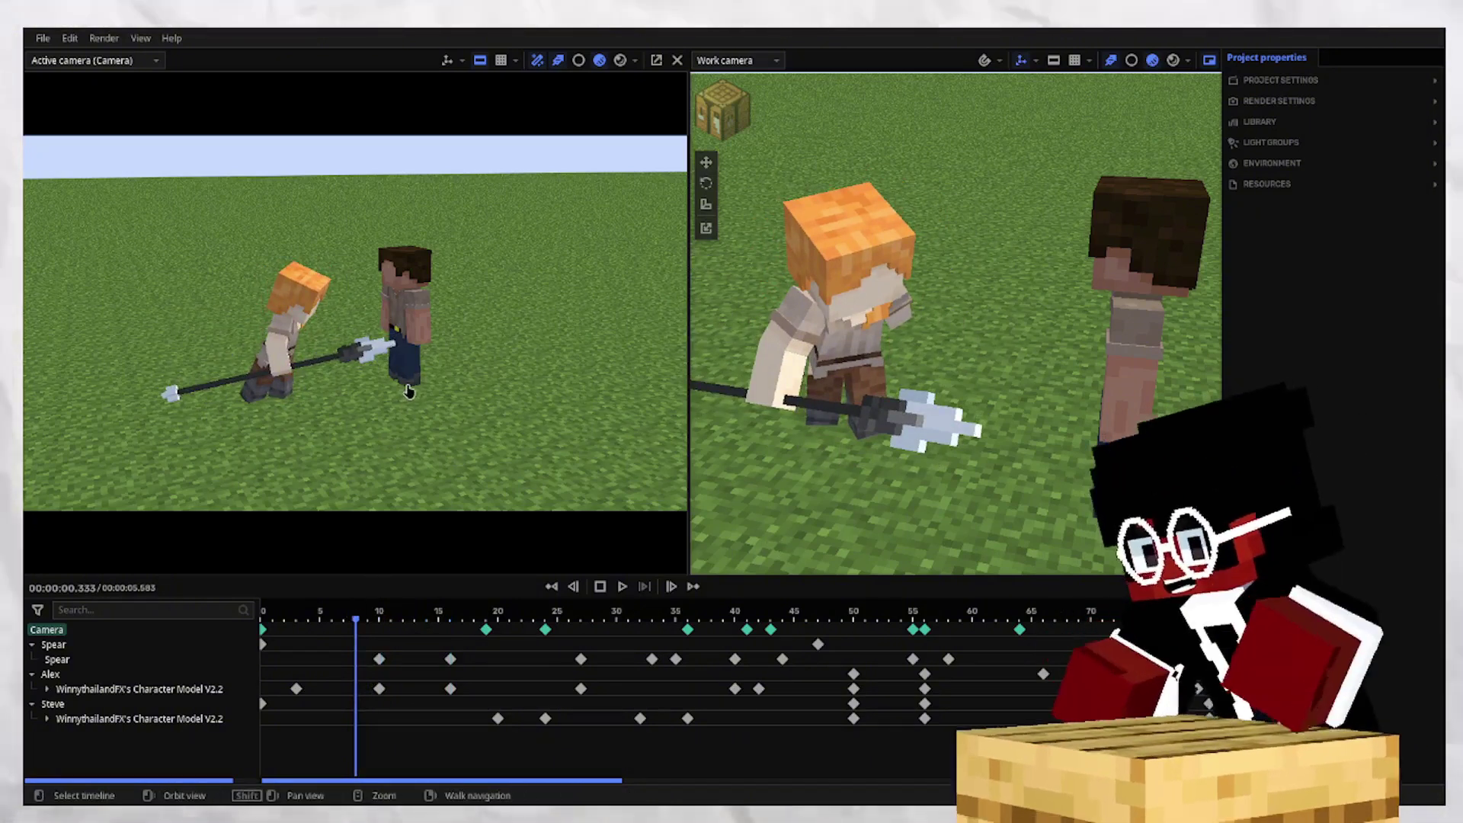
Set the project tempo to 4 and play Alex's first spear swing in slow motion, replaying it from about frame 9.
{"action": "left_click", "coordinate": [1281, 81]}
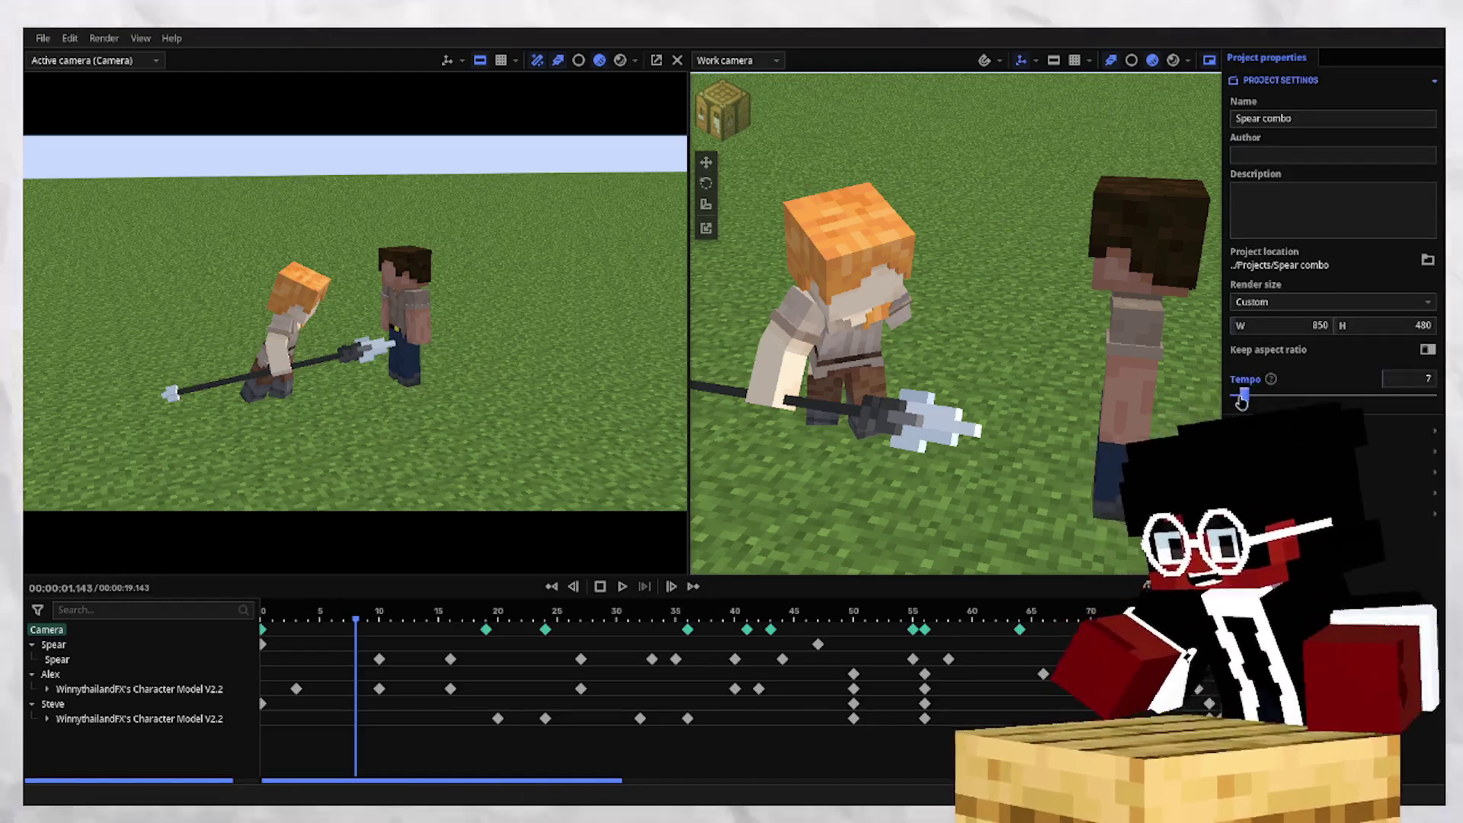
{"action": "key", "text": "space"}
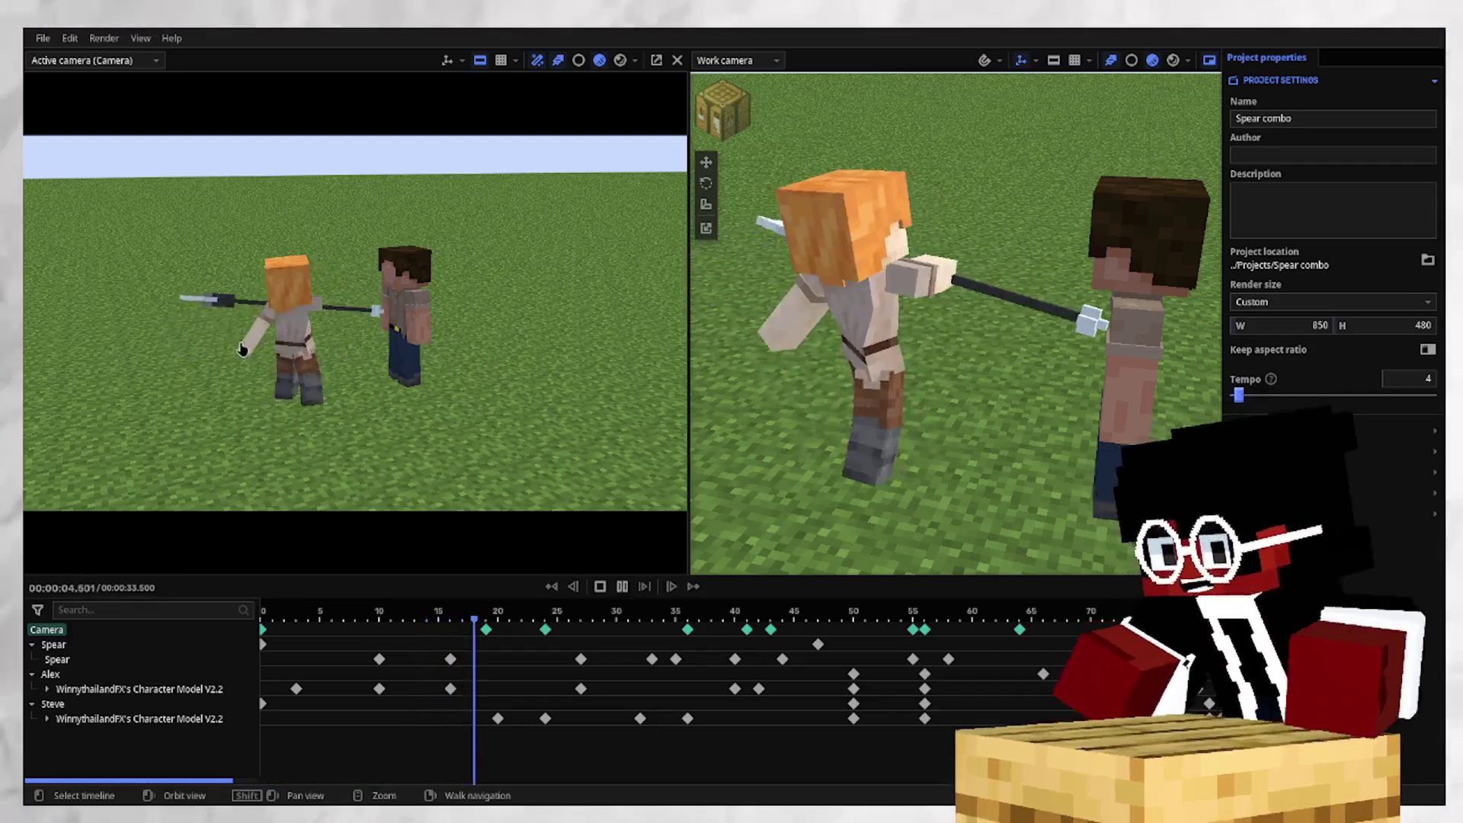
{"action": "key", "text": "space"}
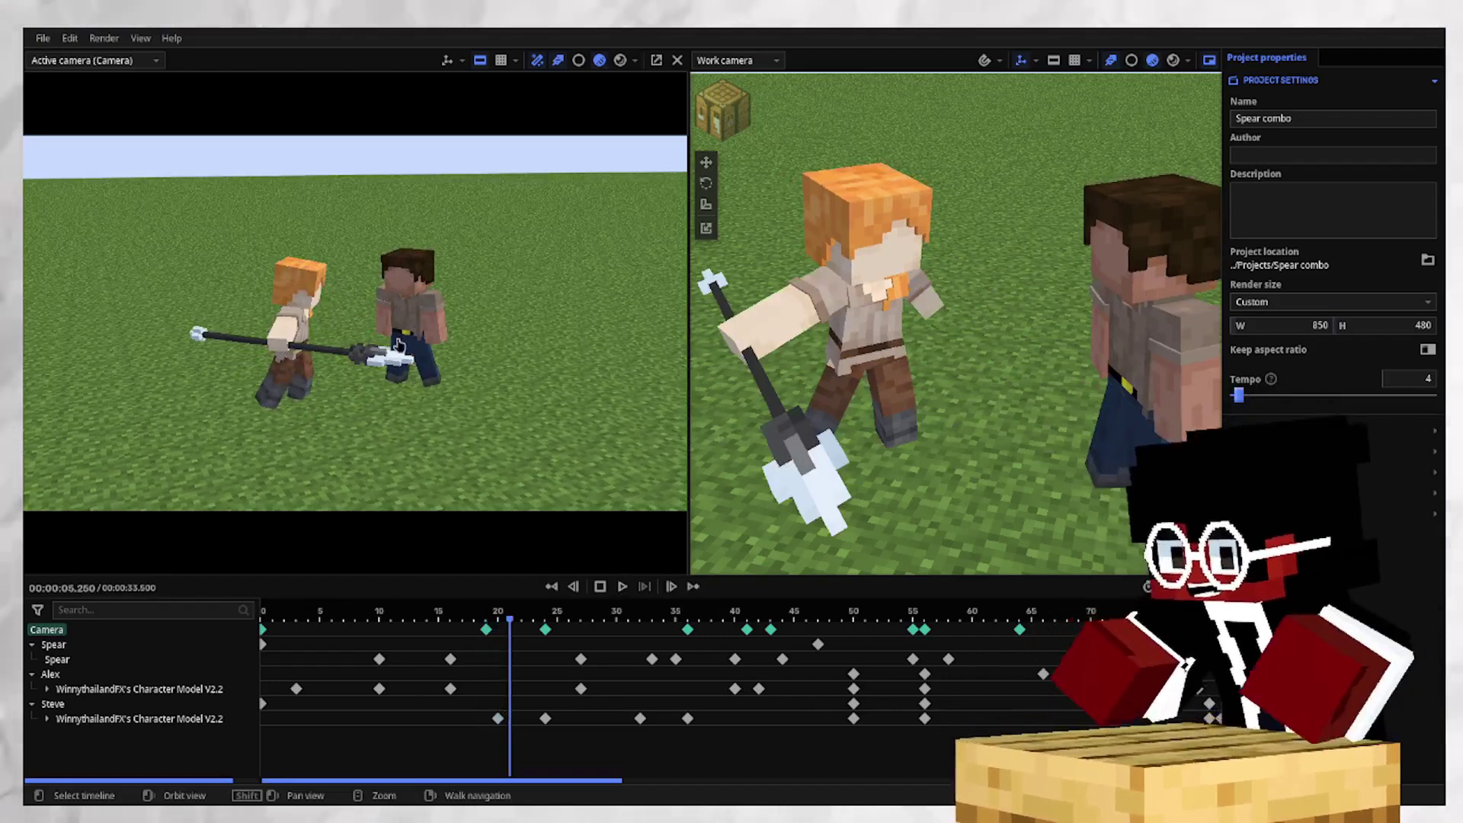
{"action": "key", "text": "space"}
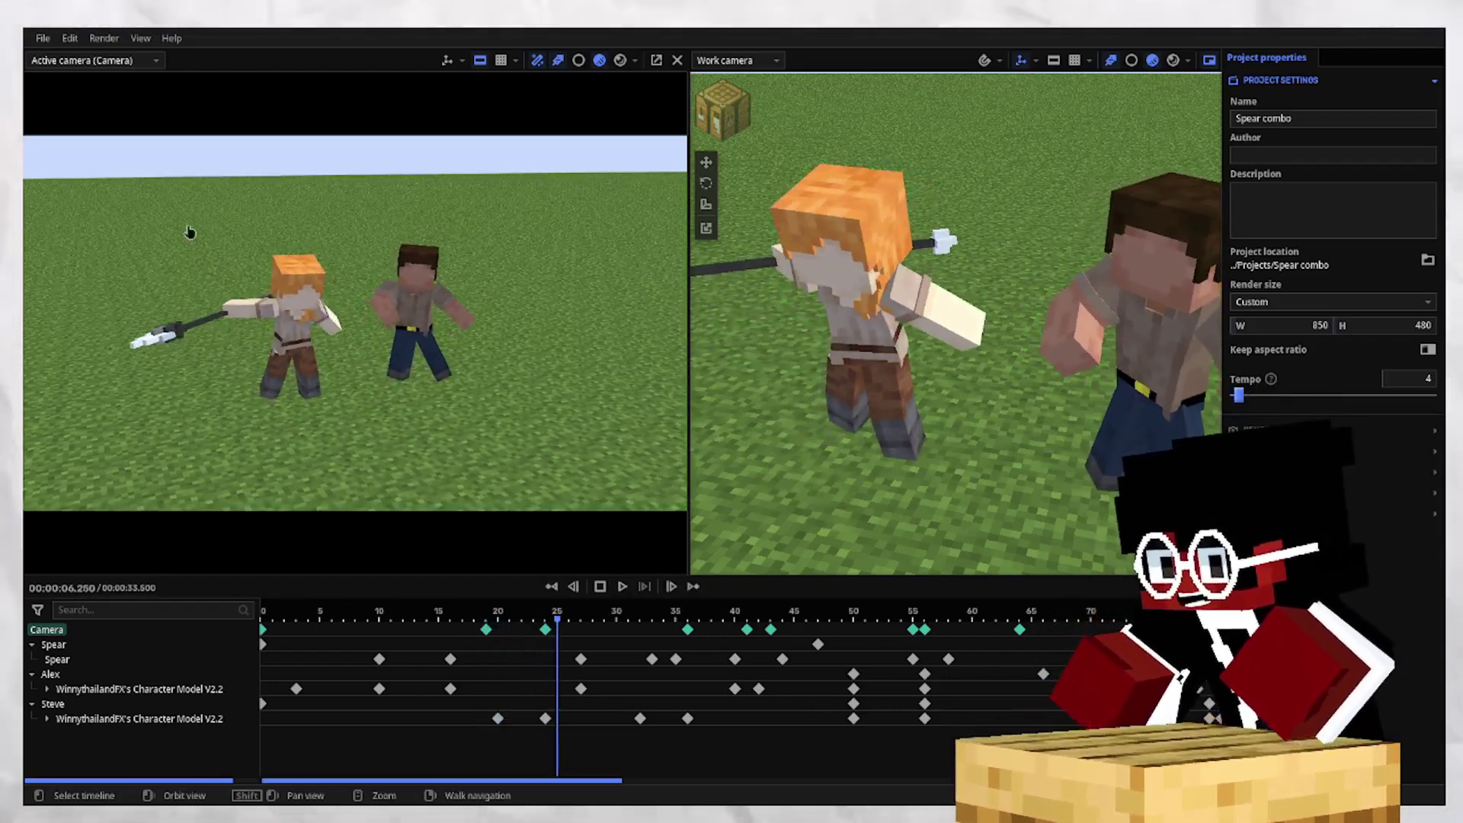
{"action": "left_click", "coordinate": [367, 611]}
{"action": "key", "text": "space"}
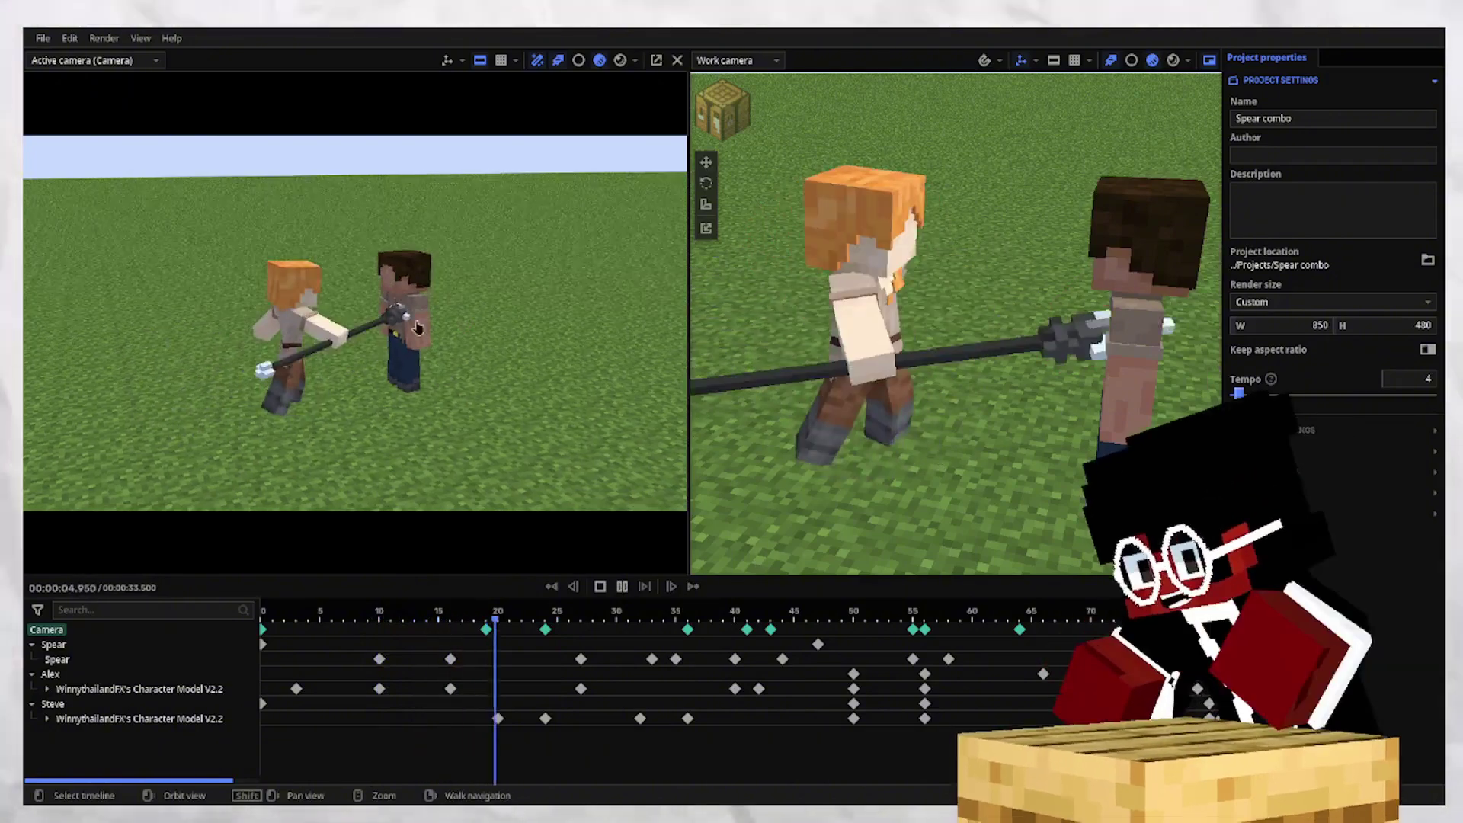
Examine the follow-up spear swing by scrubbing on from frame 25 and playing it slowly to about frame 49.
{"action": "left_click", "coordinate": [566, 625]}
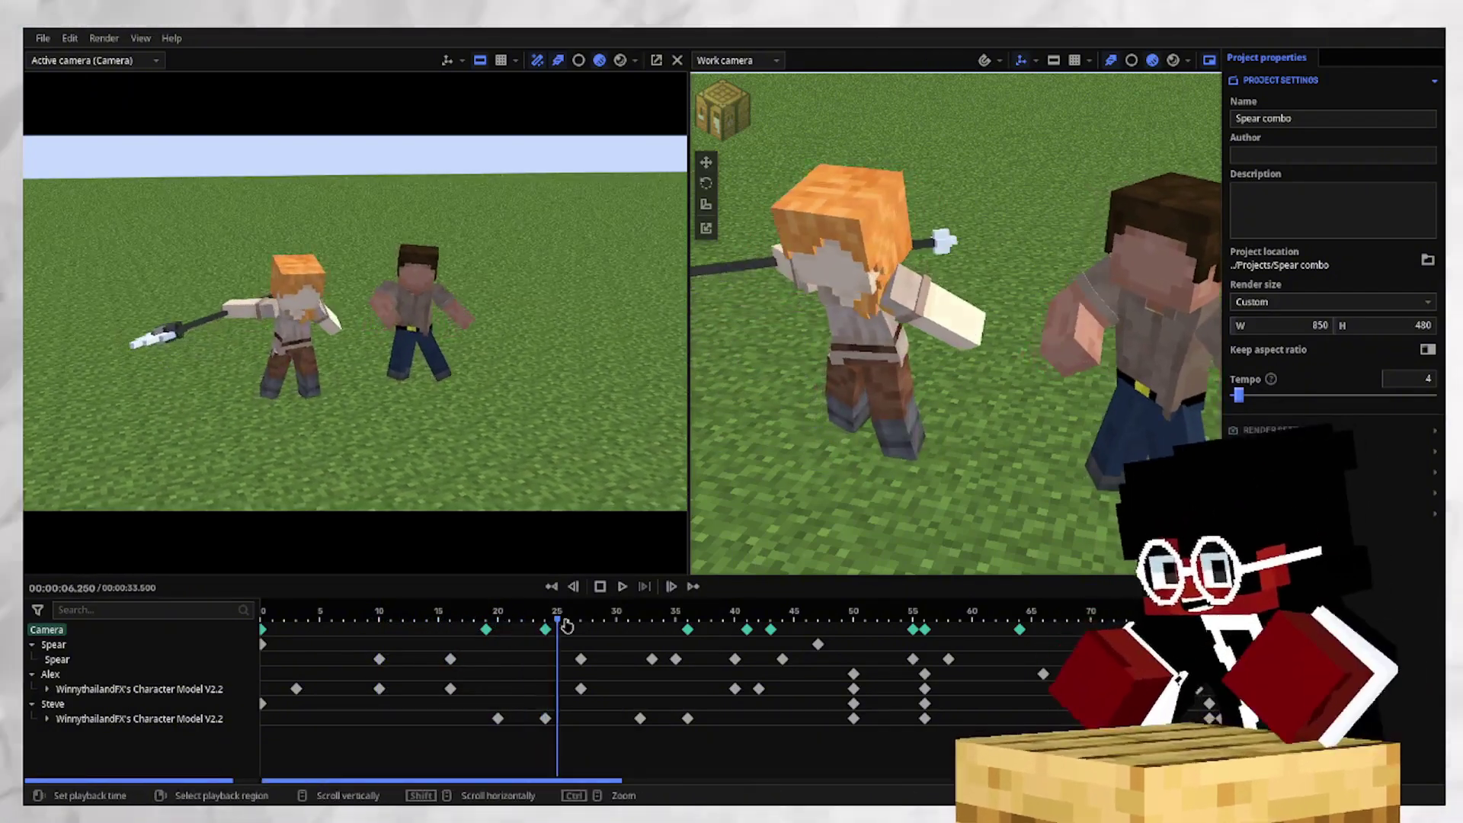
{"action": "mouse_move", "coordinate": [566, 624]}
{"action": "left_mouse_down"}
{"action": "mouse_move", "coordinate": [675, 640]}
{"action": "mouse_move", "coordinate": [637, 653]}
{"action": "mouse_move", "coordinate": [675, 644]}
{"action": "mouse_move", "coordinate": [644, 660]}
{"action": "mouse_move", "coordinate": [664, 655]}
{"action": "left_mouse_up"}
{"action": "key", "text": "space"}
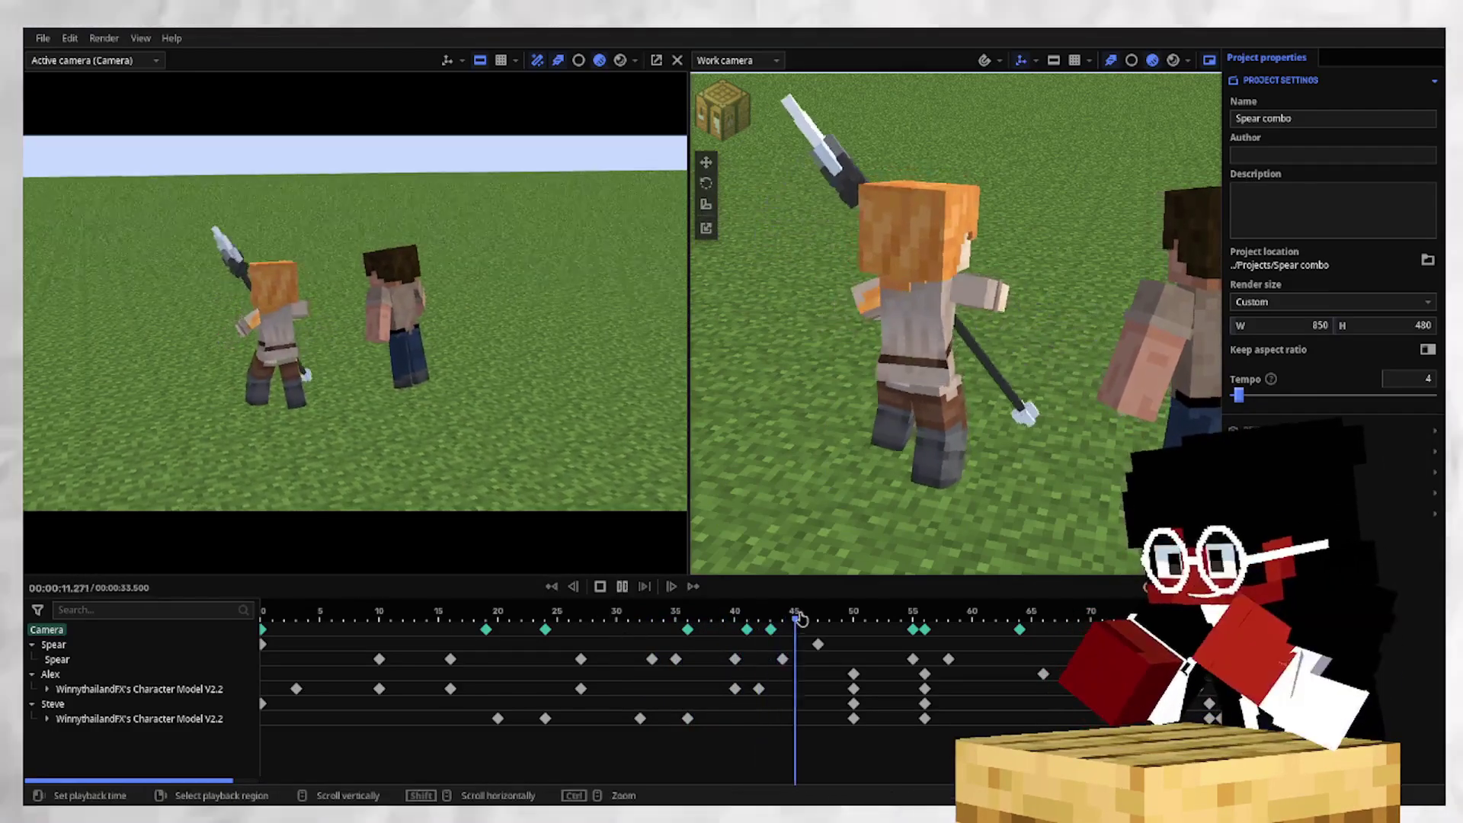
{"action": "key", "text": "space"}
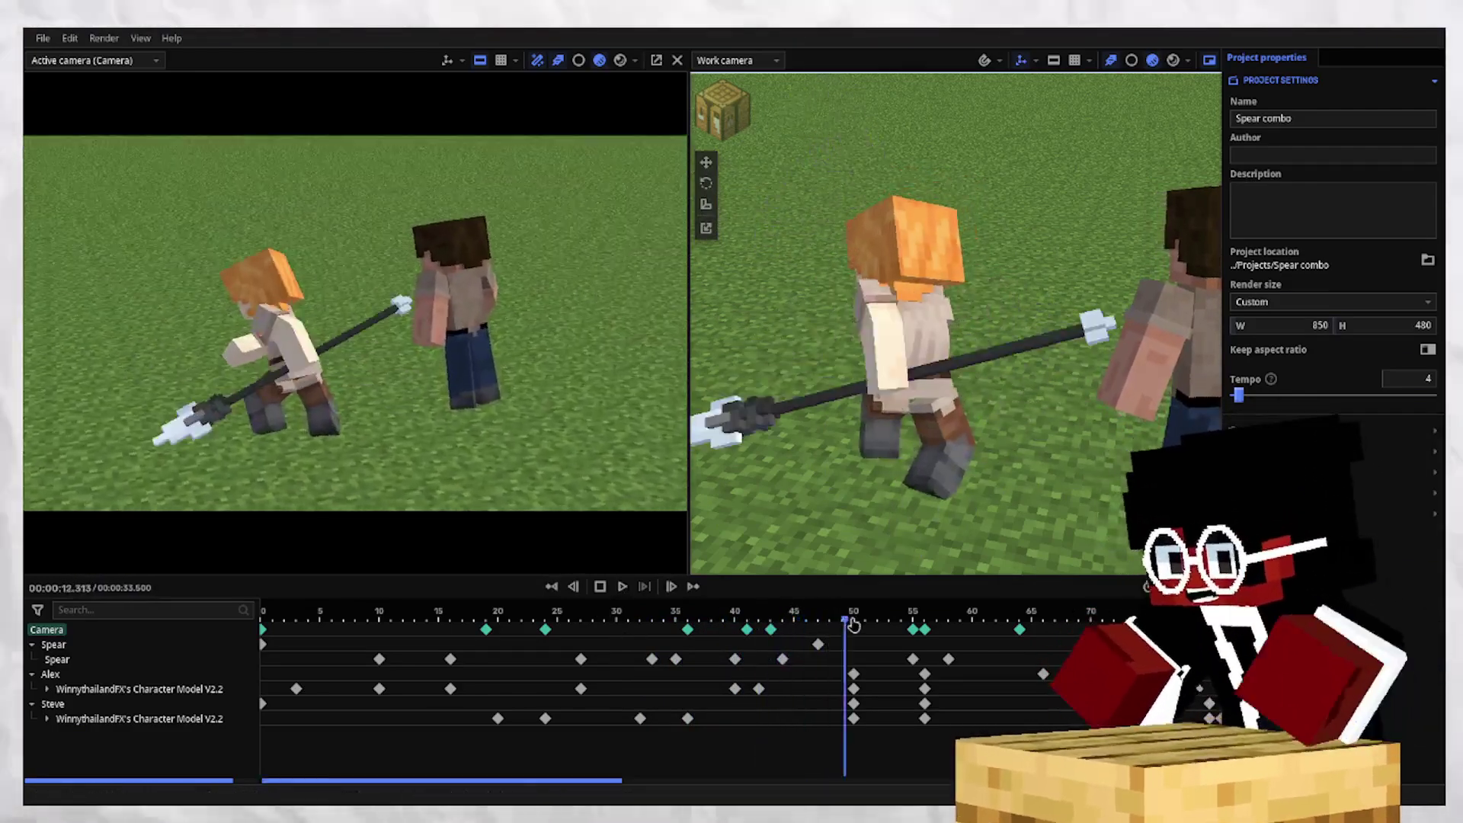
Step through the hit from frame 55 to frame 58, and play slowly on to about frame 73.
{"action": "mouse_move", "coordinate": [854, 625]}
{"action": "left_mouse_down"}
{"action": "mouse_move", "coordinate": [951, 675]}
{"action": "mouse_move", "coordinate": [913, 691]}
{"action": "left_mouse_up"}
{"action": "key", "text": "Right"}
{"action": "key", "text": "Right"}
{"action": "key", "text": "Right"}
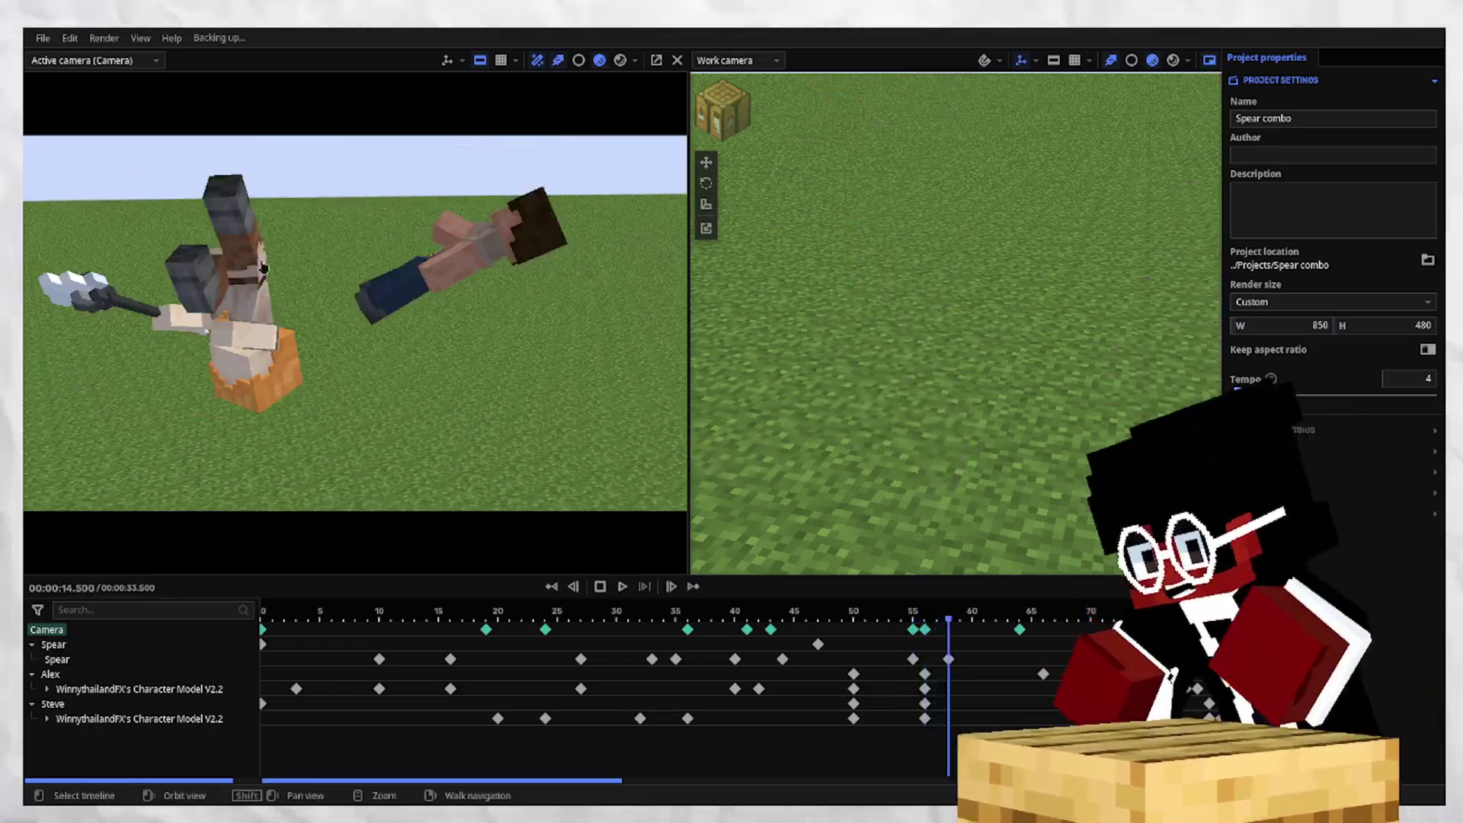
{"action": "key", "text": "space"}
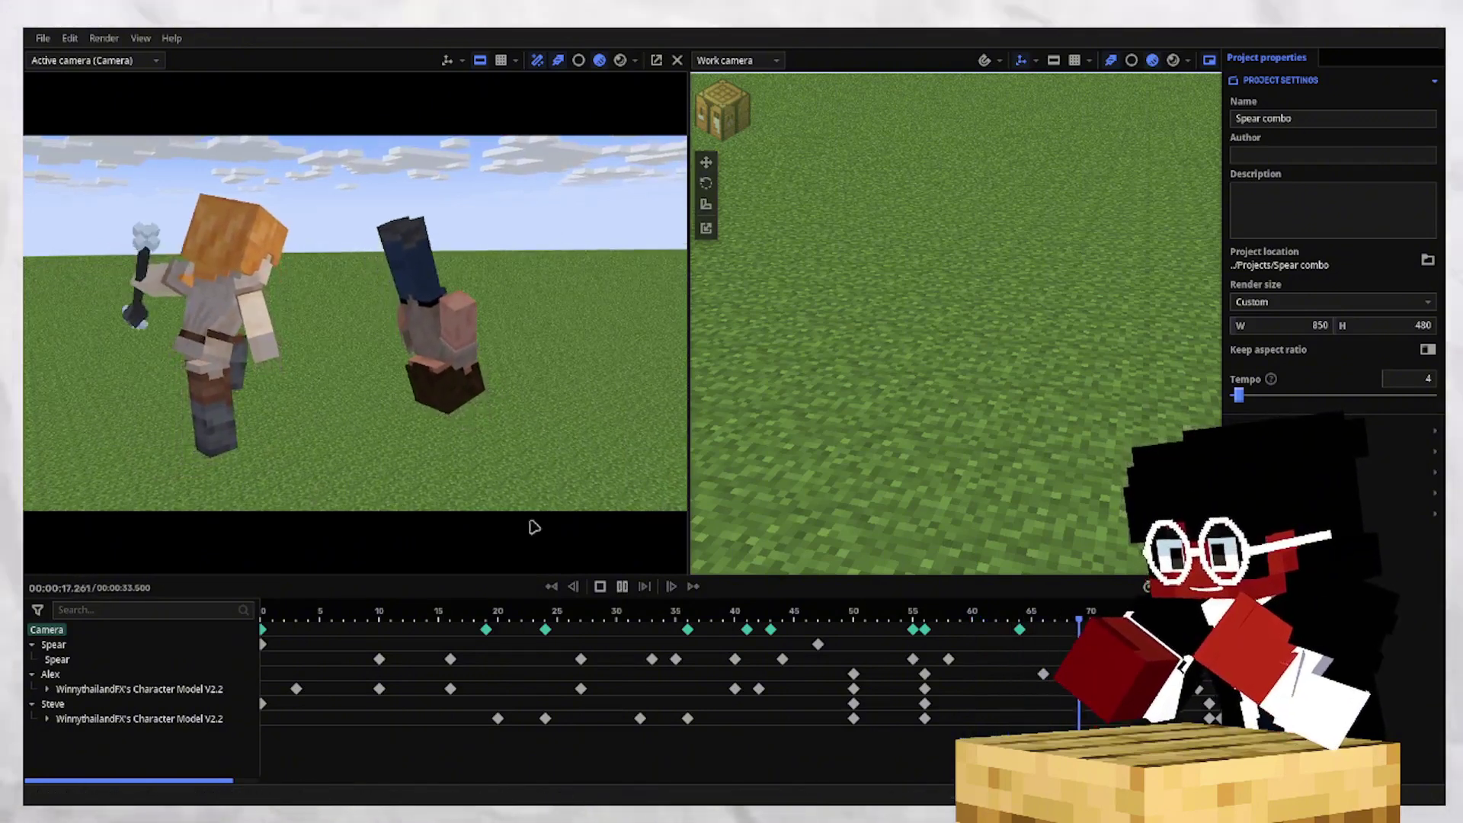
{"action": "key", "text": "space"}
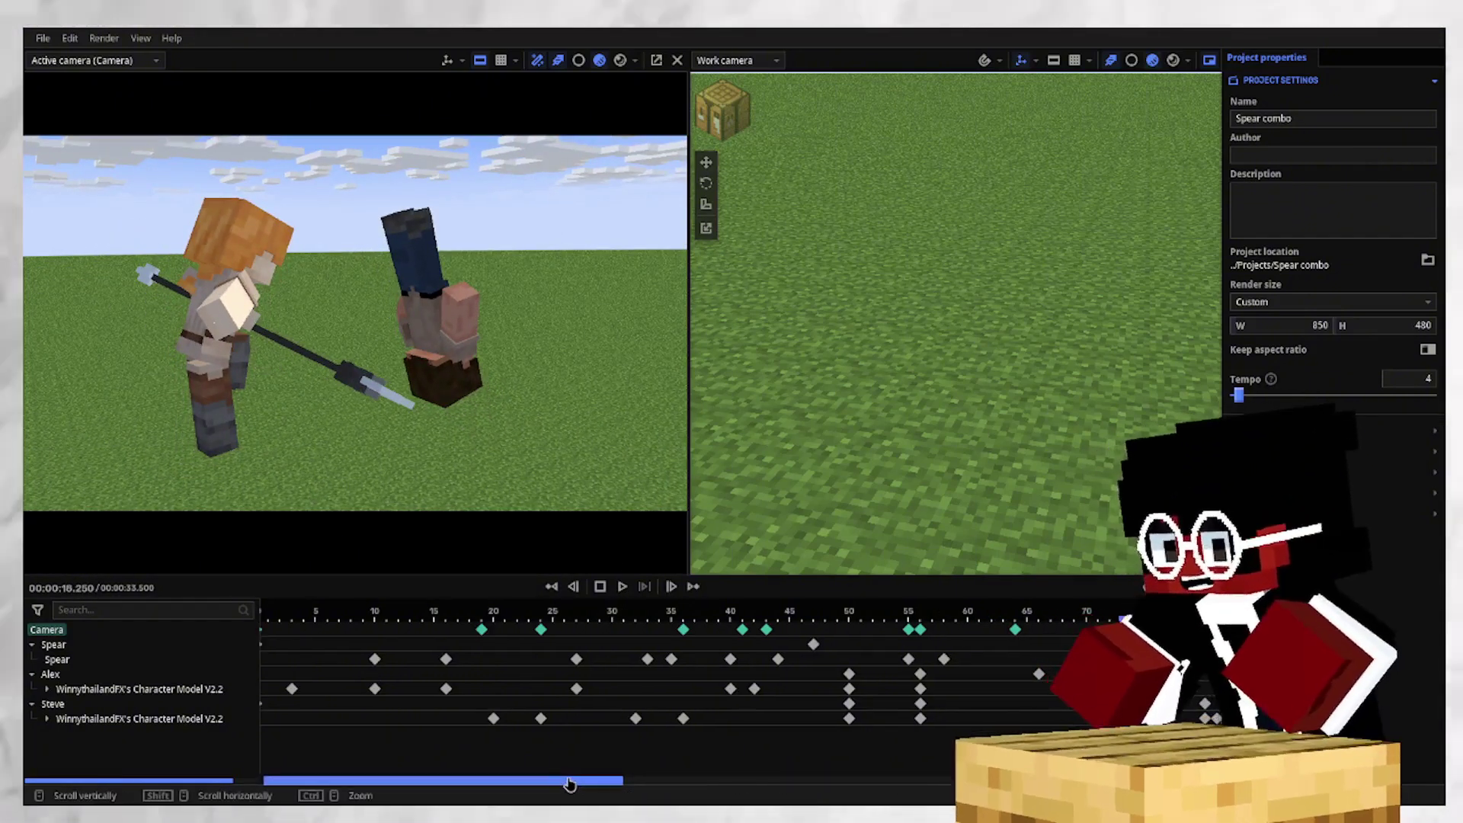
Examine the airborne spear strike around frames 79 to 83 in slow motion, and return playback to the start.
{"action": "left_click_drag", "start_coordinate": [572, 781], "coordinate": [883, 779]}
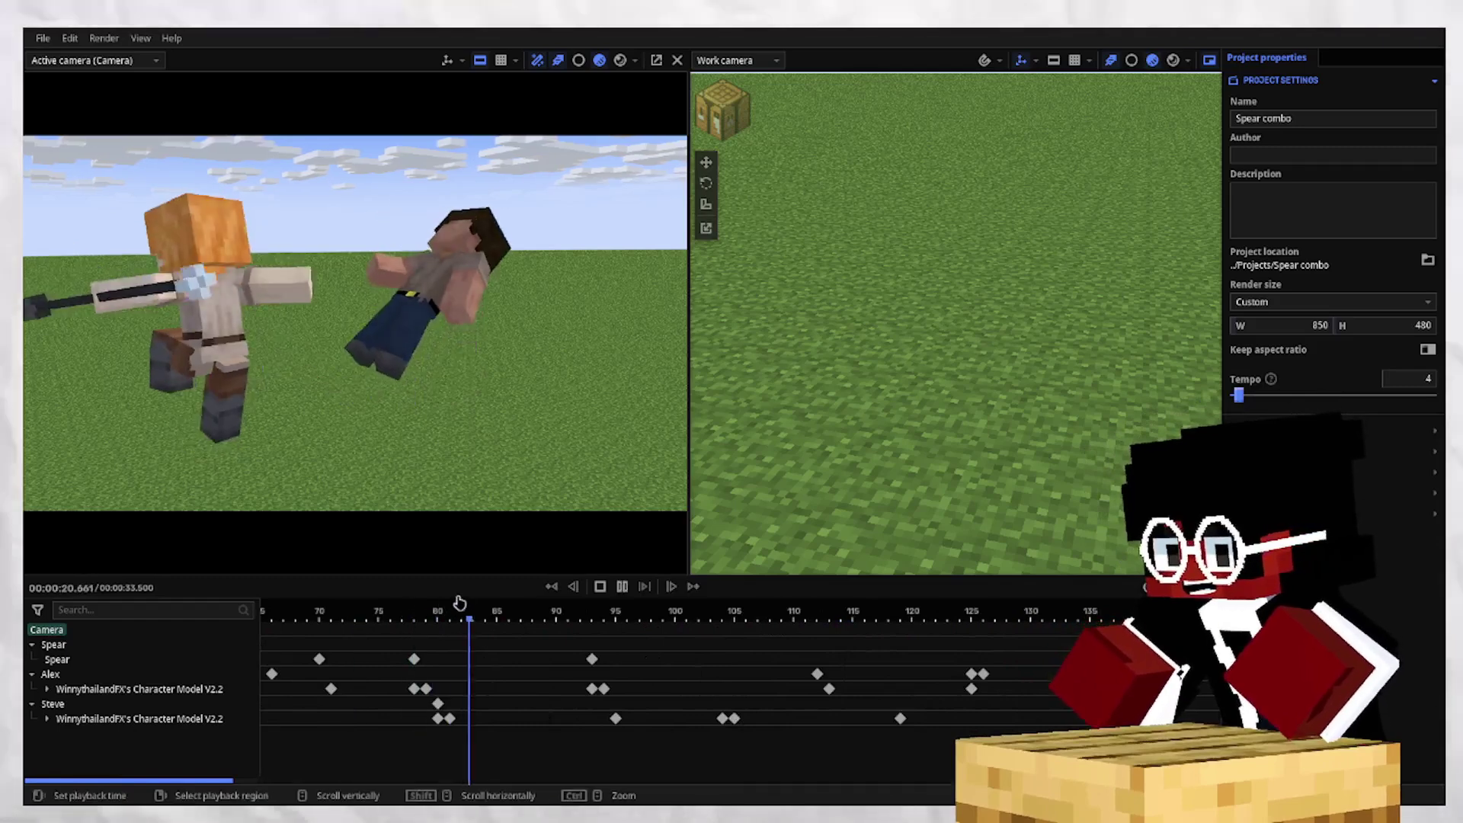
{"action": "left_click_drag", "start_coordinate": [368, 619], "coordinate": [443, 673]}
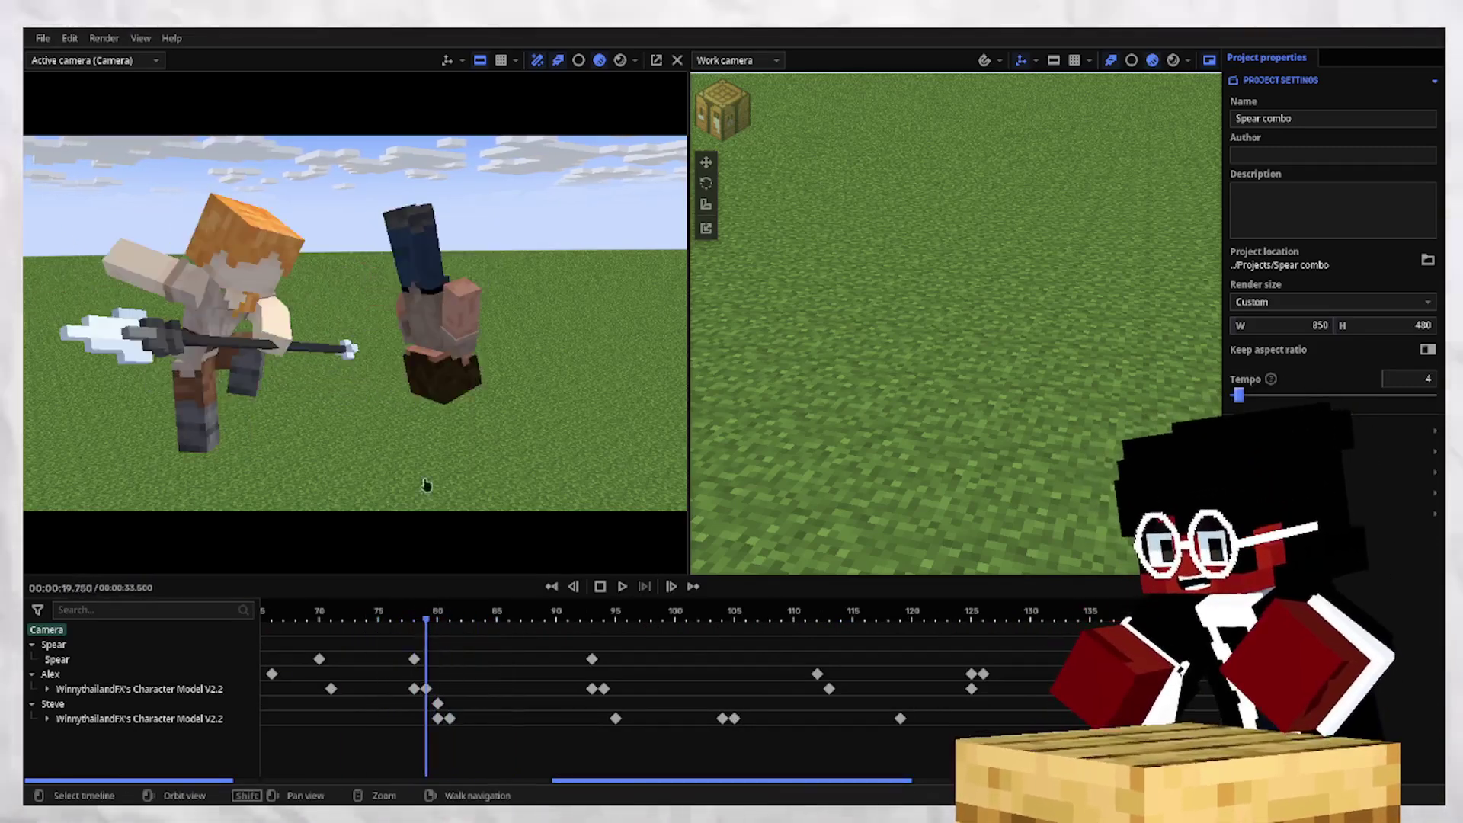
{"action": "key", "text": "space"}
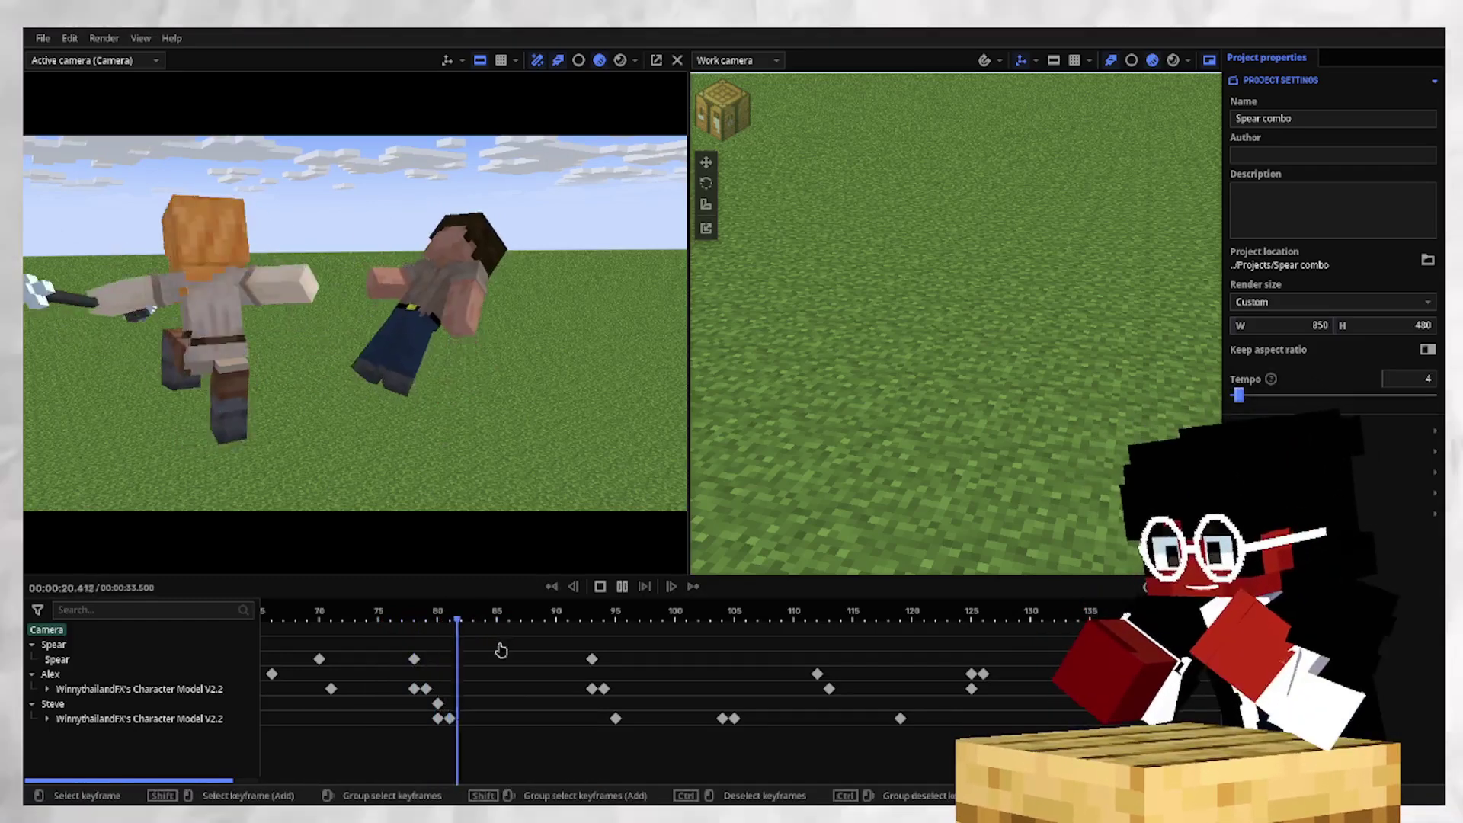
{"action": "key", "text": "space"}
{"action": "left_click", "coordinate": [598, 587]}
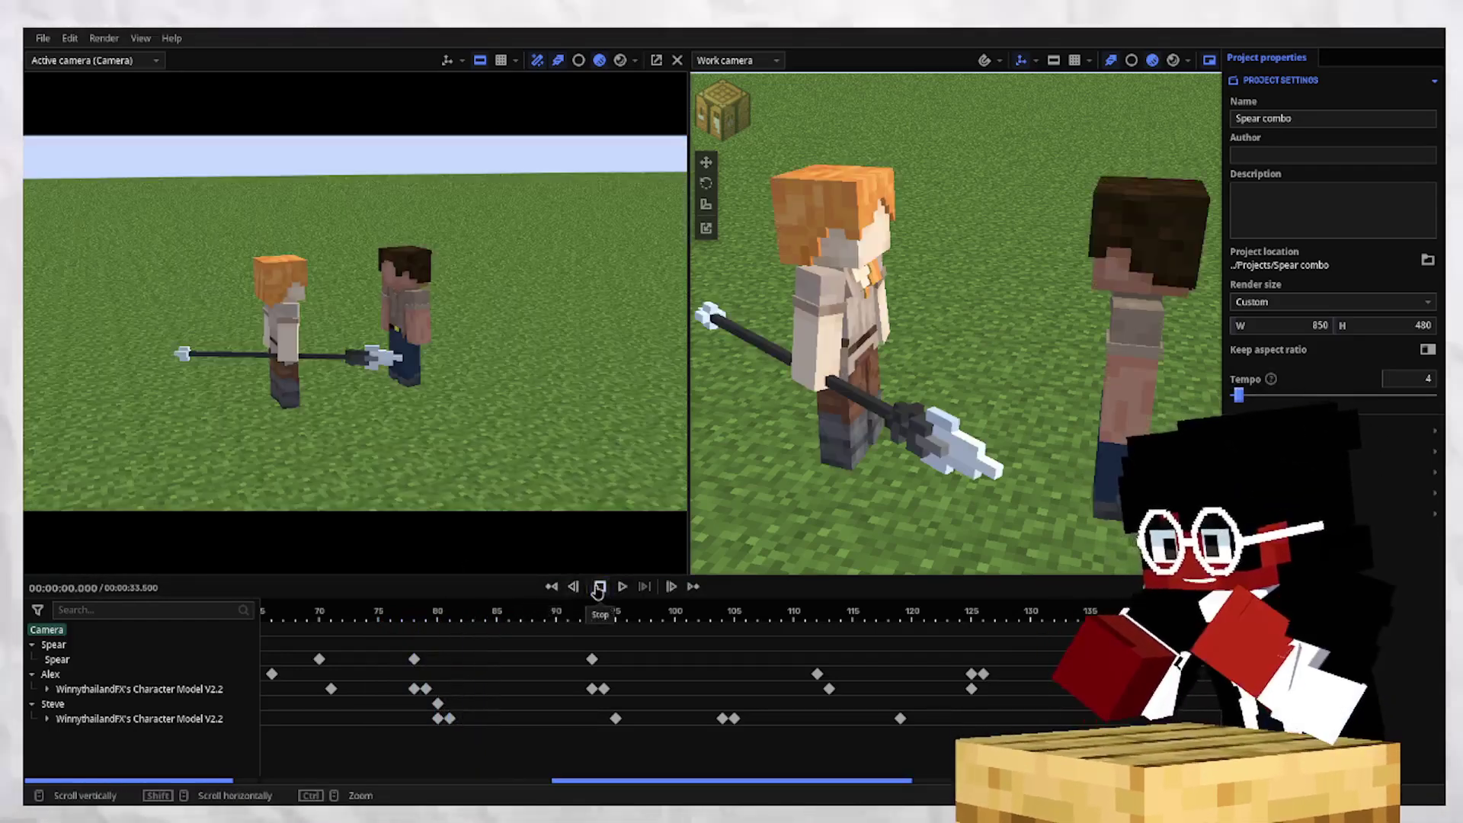
Play the whole spear combo in slow motion from the first frame.
{"action": "key", "text": "space"}
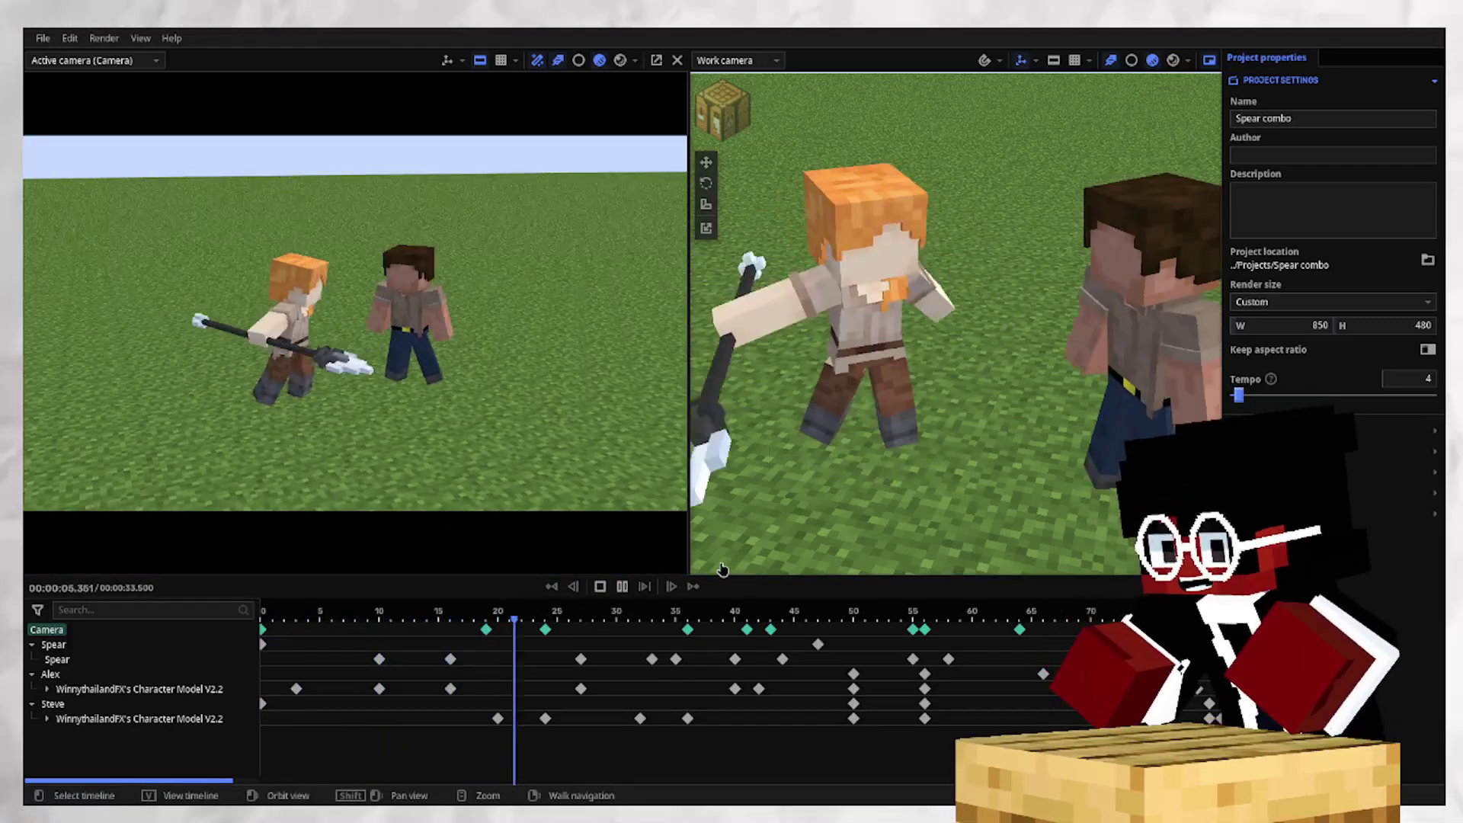
{"action": "key", "text": "space"}
{"action": "key", "text": "space"}
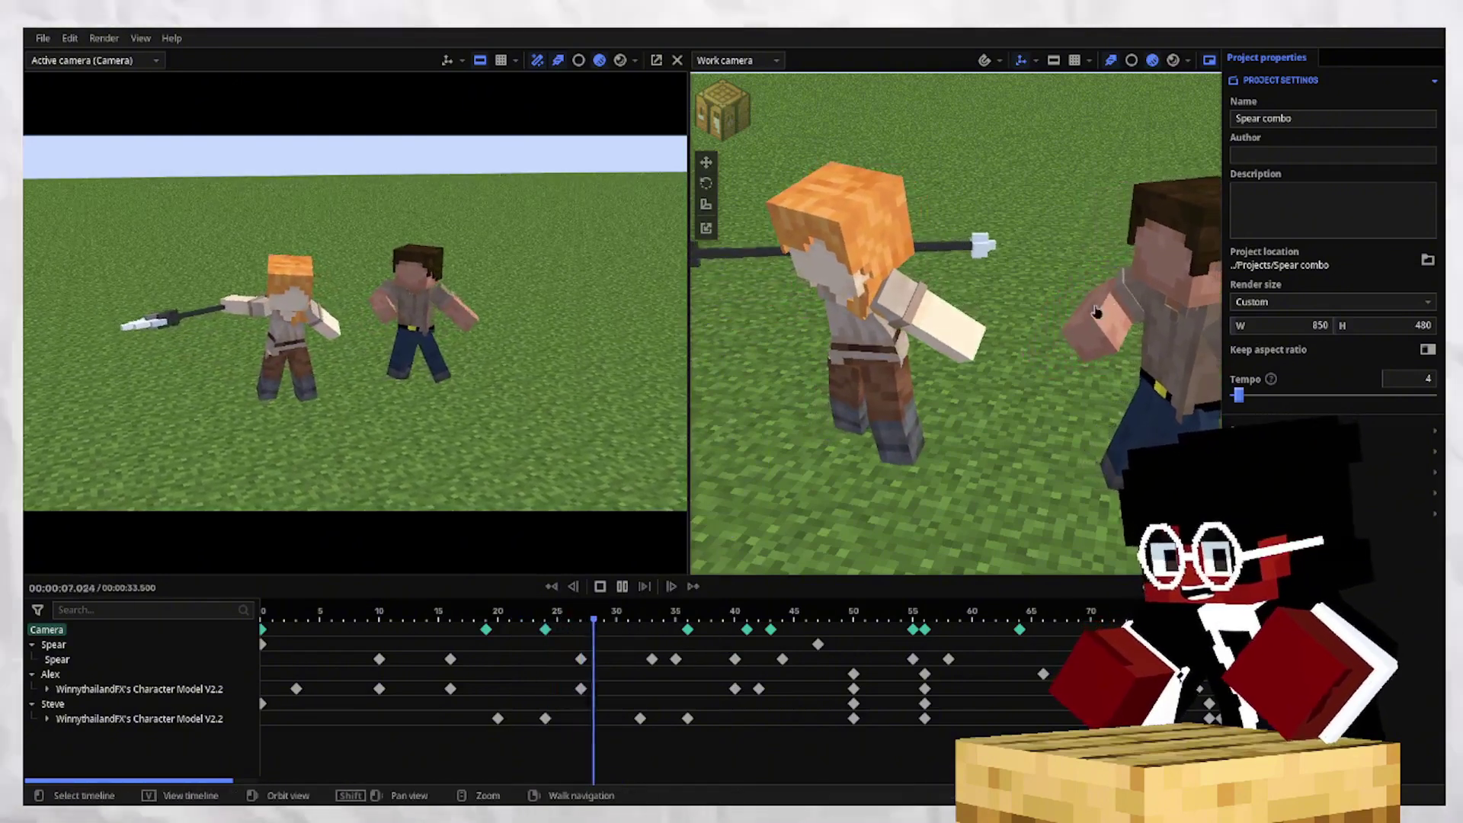
Set the project tempo to 18, and replay and scrub through the spear combo from the start.
{"action": "mouse_move", "coordinate": [1238, 395]}
{"action": "left_mouse_down"}
{"action": "mouse_move", "coordinate": [1280, 396]}
{"action": "mouse_move", "coordinate": [1262, 396]}
{"action": "left_mouse_up"}
{"action": "key", "text": "space"}
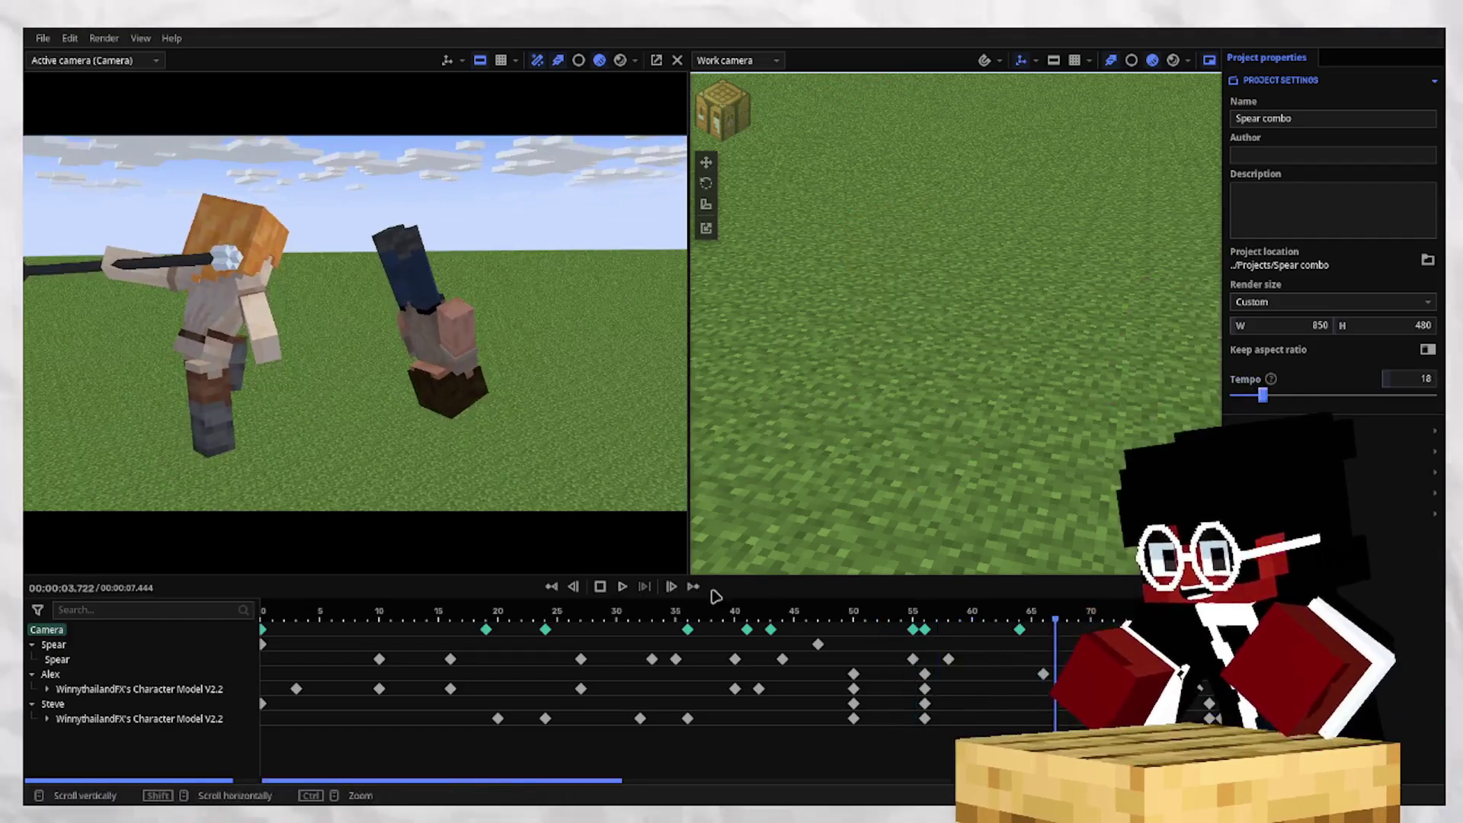
{"action": "left_click_drag", "start_coordinate": [282, 614], "coordinate": [248, 604]}
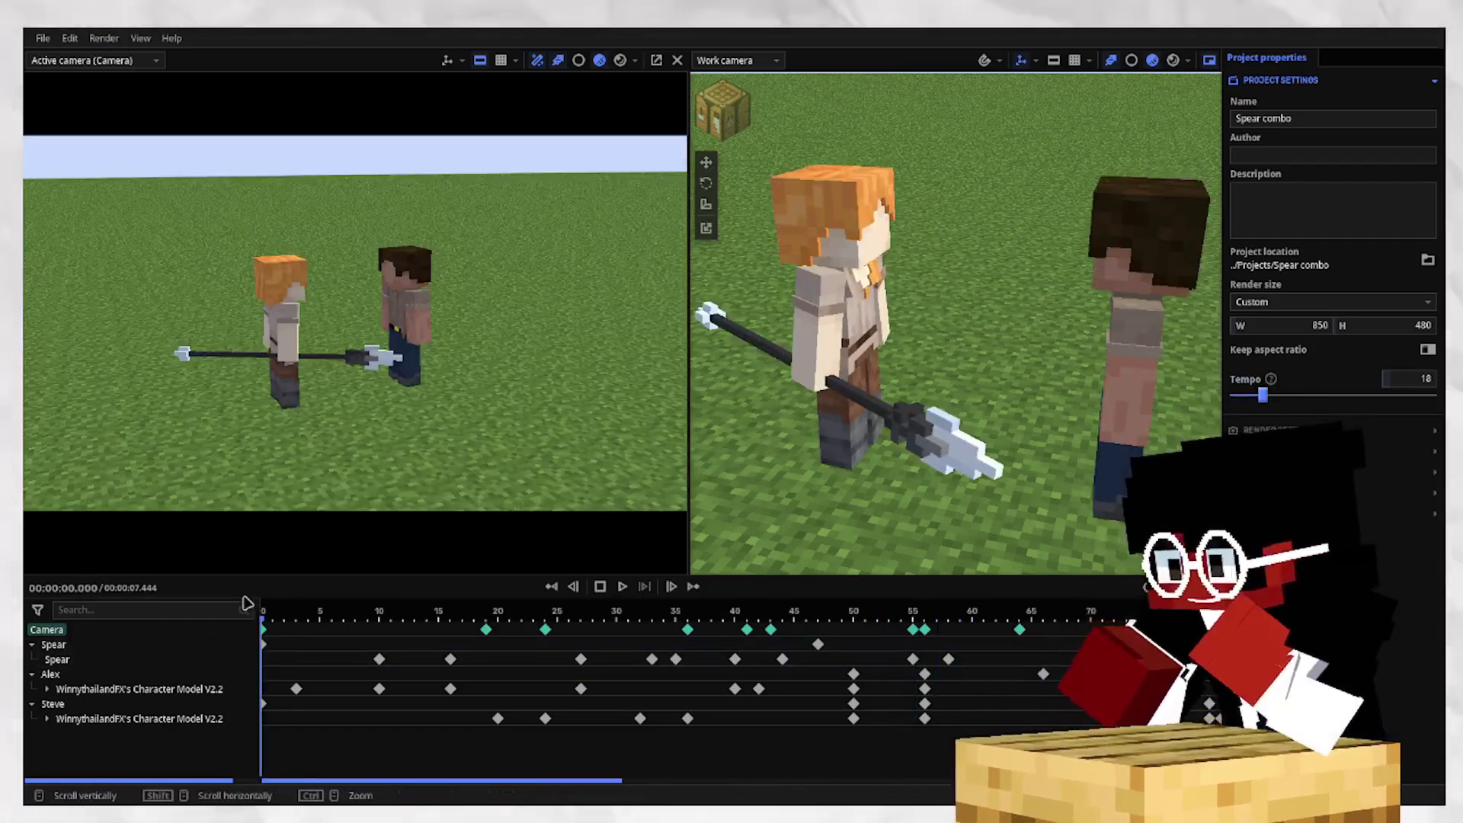
{"action": "key", "text": "space"}
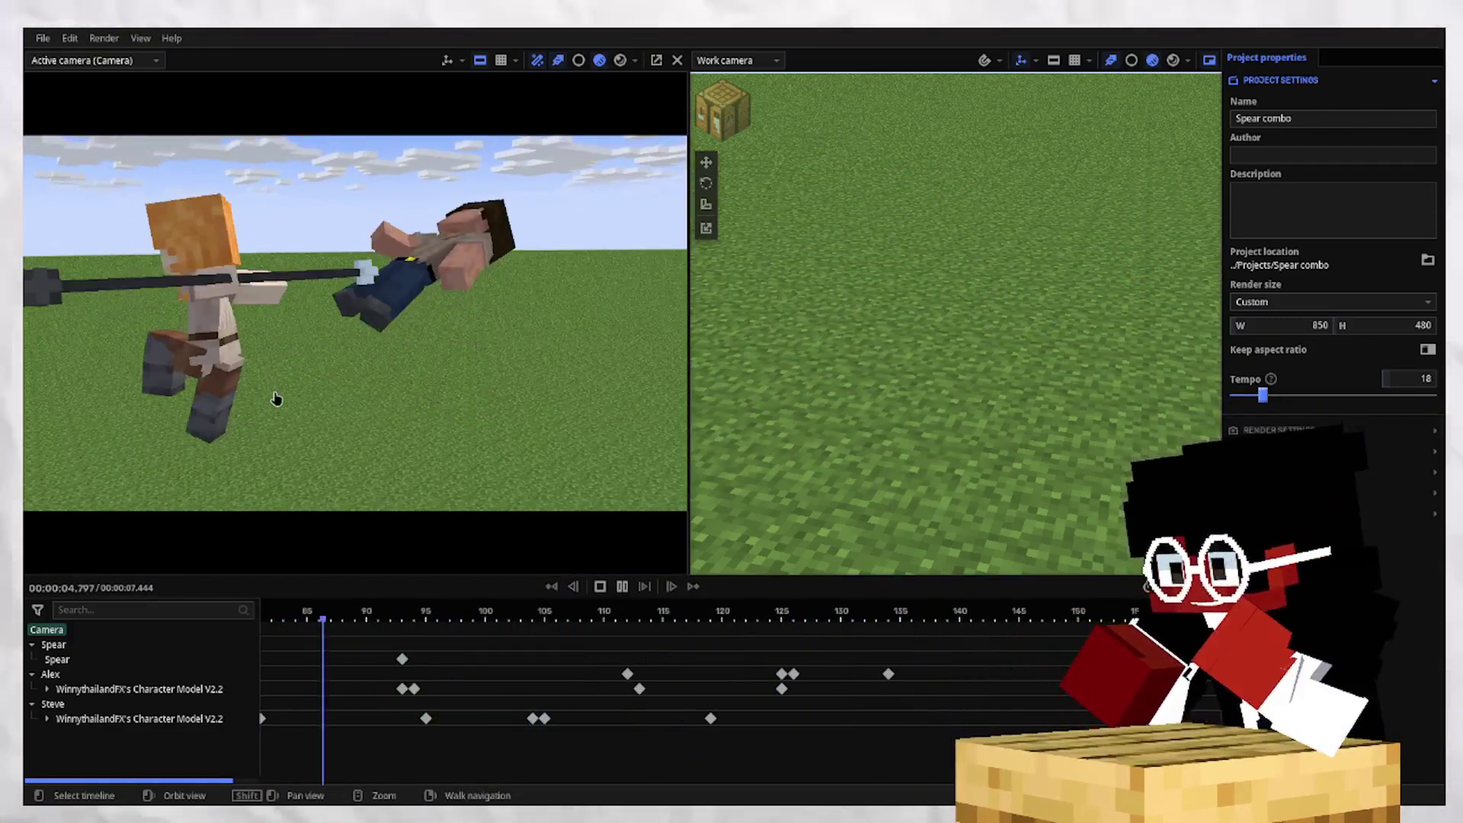
{"action": "key", "text": "space"}
{"action": "left_click", "coordinate": [601, 591]}
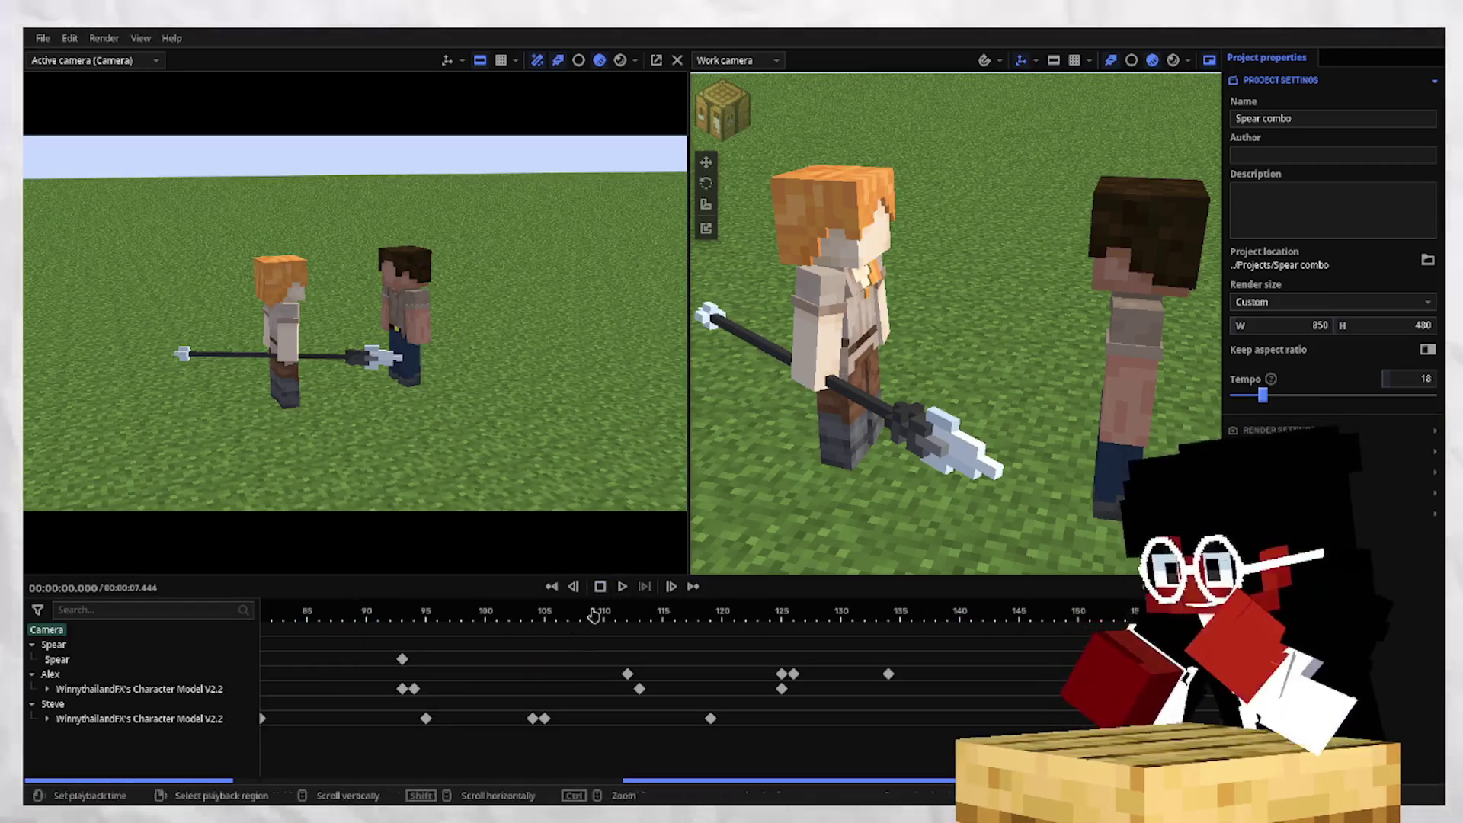
{"action": "left_click_drag", "start_coordinate": [680, 778], "coordinate": [202, 749]}
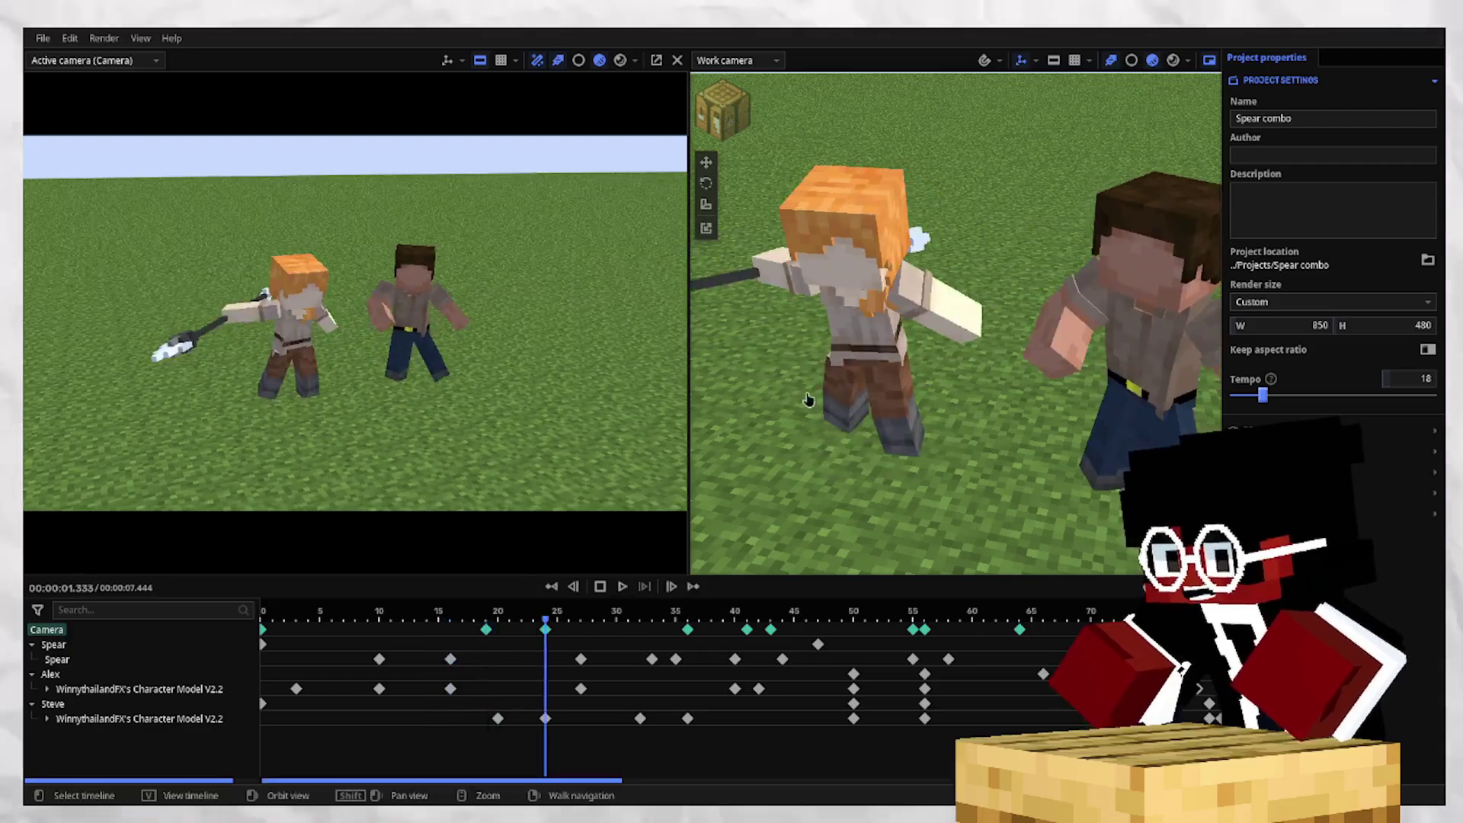
{"action": "left_click_drag", "start_coordinate": [477, 619], "coordinate": [770, 792]}
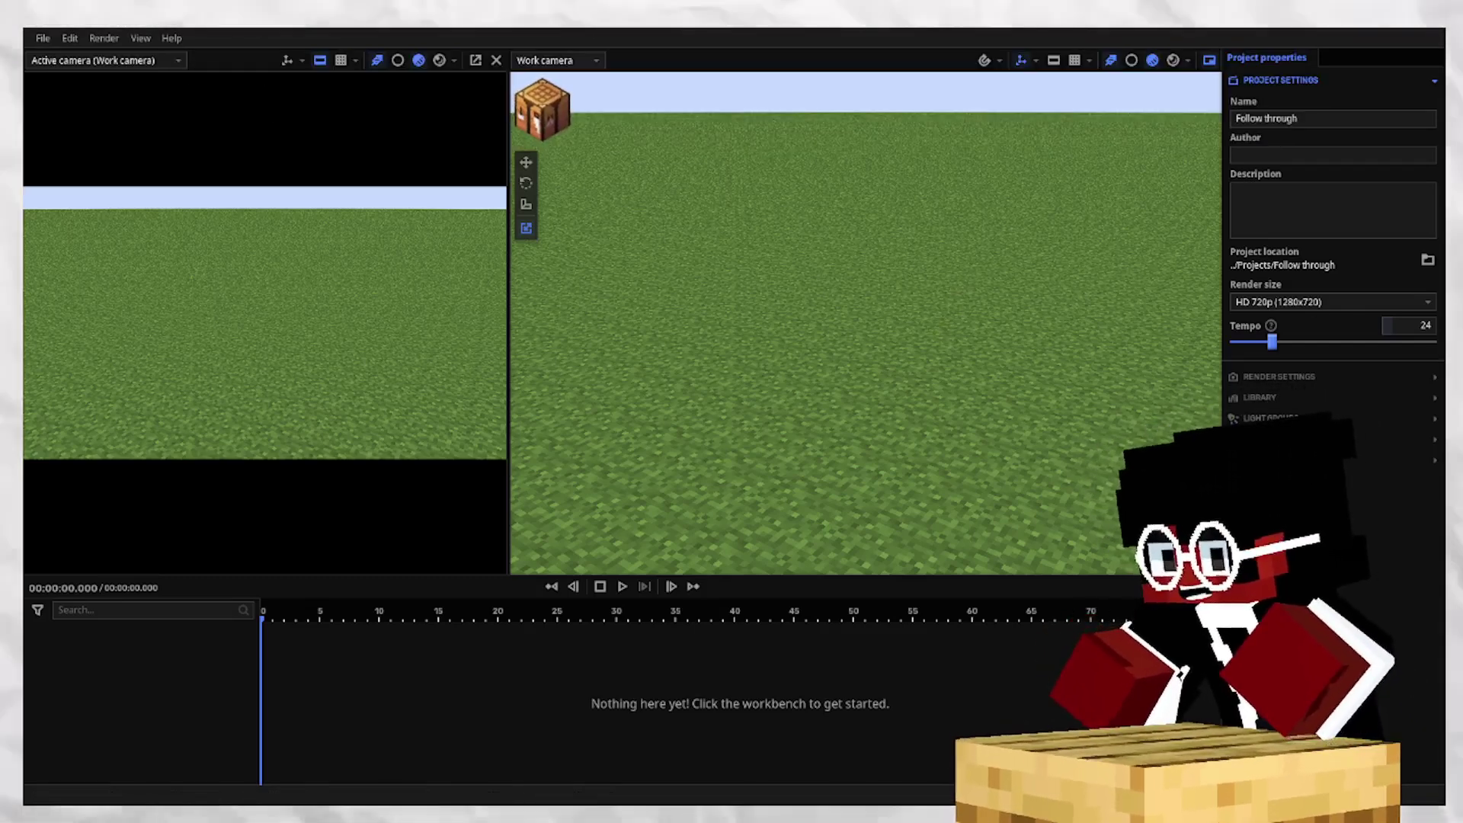
Add a Steve character to the empty Follow through scene.
{"action": "left_click_drag", "start_coordinate": [724, 261], "coordinate": [774, 313]}
{"action": "left_click", "coordinate": [542, 110]}
{"action": "left_click", "coordinate": [846, 447]}
{"action": "left_click", "coordinate": [828, 349]}
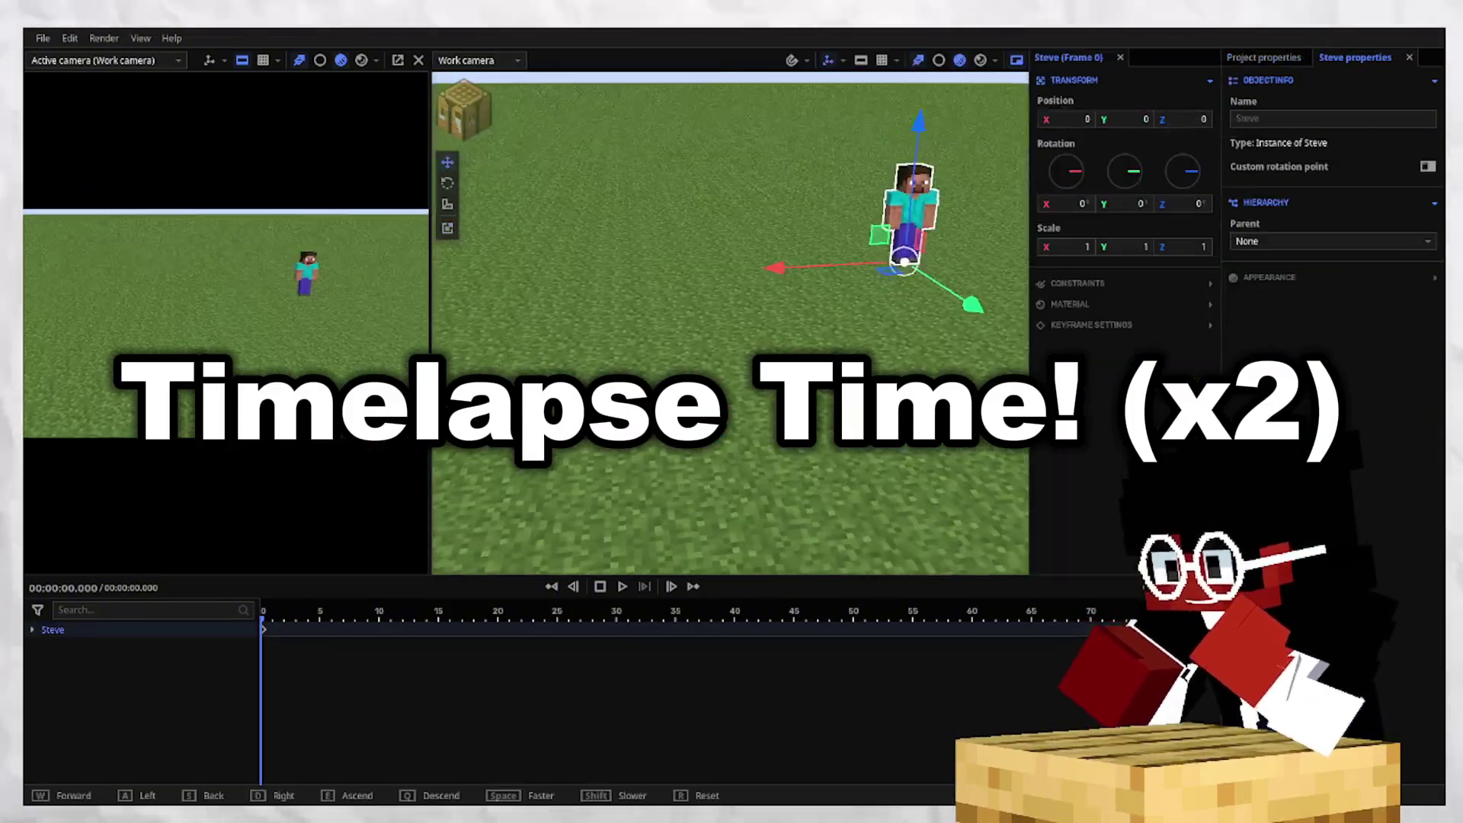
Add a diamond pickaxe item to the scene and enable its custom rotation point.
{"action": "scroll", "coordinate": [762, 320], "scroll_direction": "up", "scroll_amount": 5}
{"action": "left_click", "coordinate": [464, 110]}
{"action": "left_click", "coordinate": [542, 173]}
{"action": "left_click", "coordinate": [699, 311]}
{"action": "left_click", "coordinate": [769, 446]}
{"action": "left_click", "coordinate": [577, 467]}
{"action": "left_click", "coordinate": [1427, 167]}
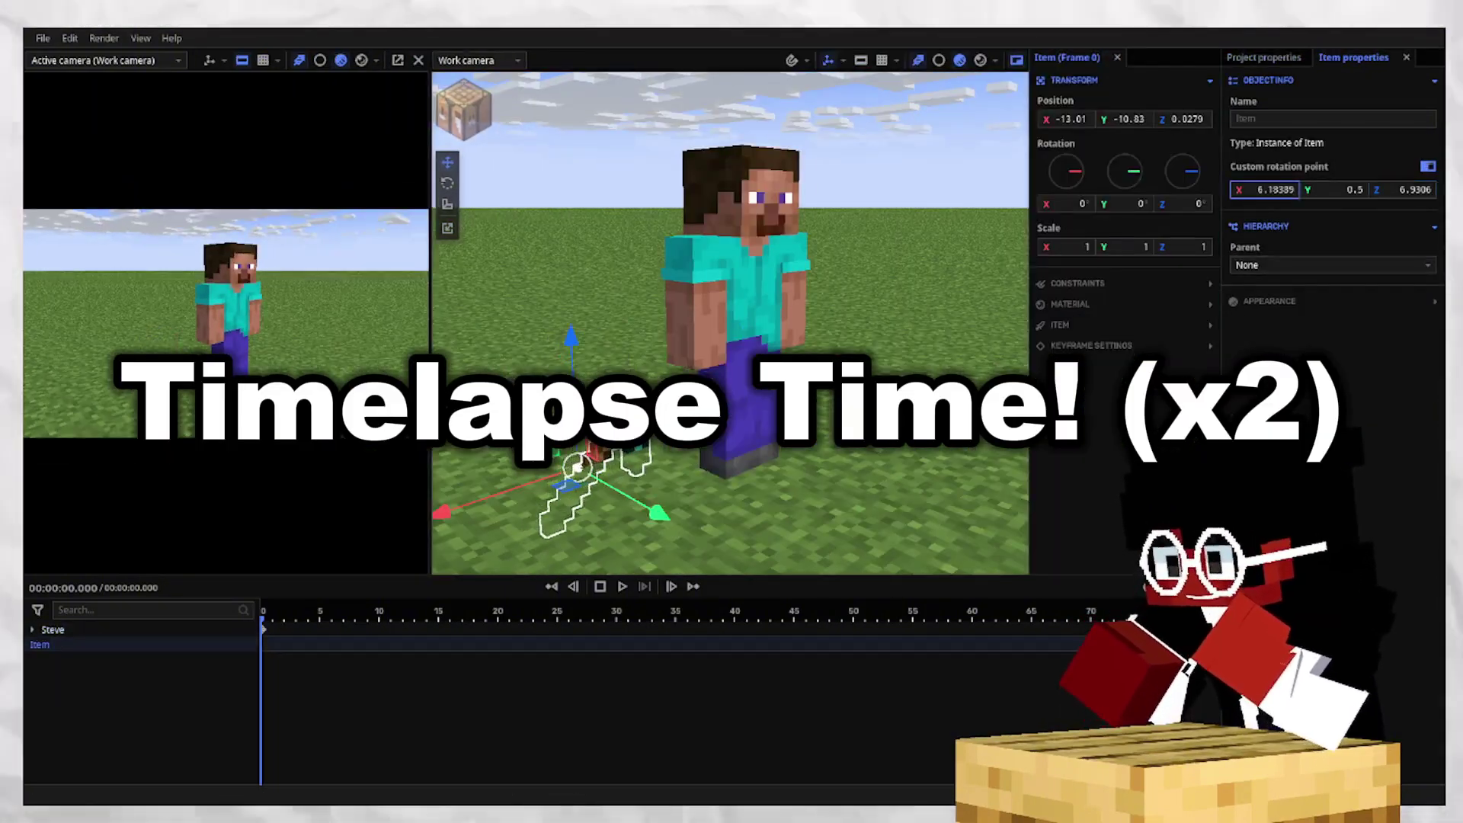
Parent the pickaxe to the lower half of Steve's right arm, with its position at zero on all axes.
{"action": "left_click", "coordinate": [1332, 265]}
{"action": "left_click", "coordinate": [1237, 304]}
{"action": "left_click", "coordinate": [1257, 324]}
{"action": "left_click", "coordinate": [1295, 360]}
{"action": "left_click_drag", "start_coordinate": [876, 229], "coordinate": [914, 274]}
{"action": "key", "text": "r"}
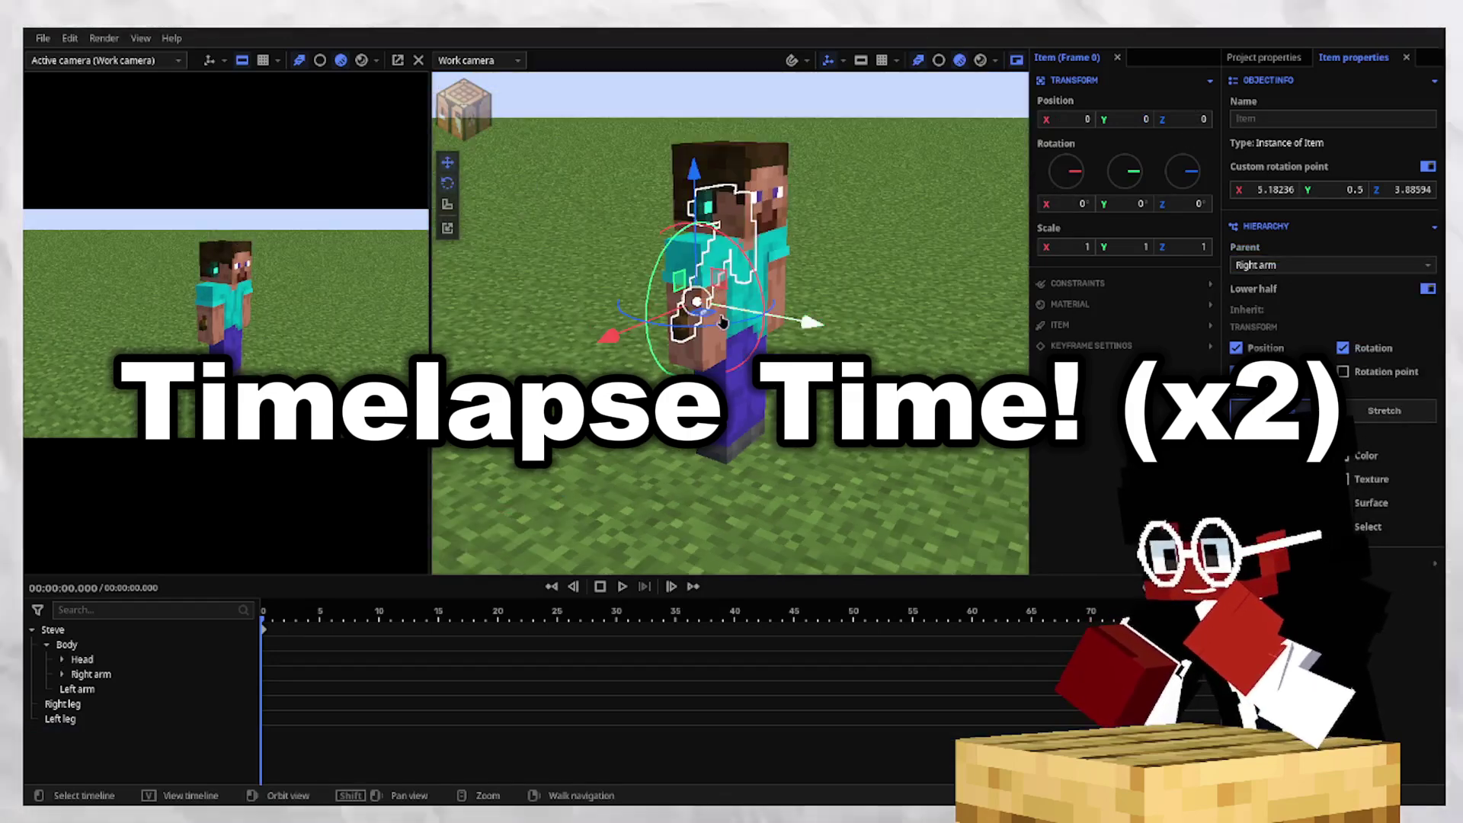
Rotate the pickaxe to -45° on Y and -90° on Z.
{"action": "left_click_drag", "start_coordinate": [764, 314], "coordinate": [663, 324]}
{"action": "left_click", "coordinate": [1206, 201]}
{"action": "left_click_drag", "start_coordinate": [792, 282], "coordinate": [800, 320]}
{"action": "left_click", "coordinate": [1137, 203]}
{"action": "type", "text": "45"}
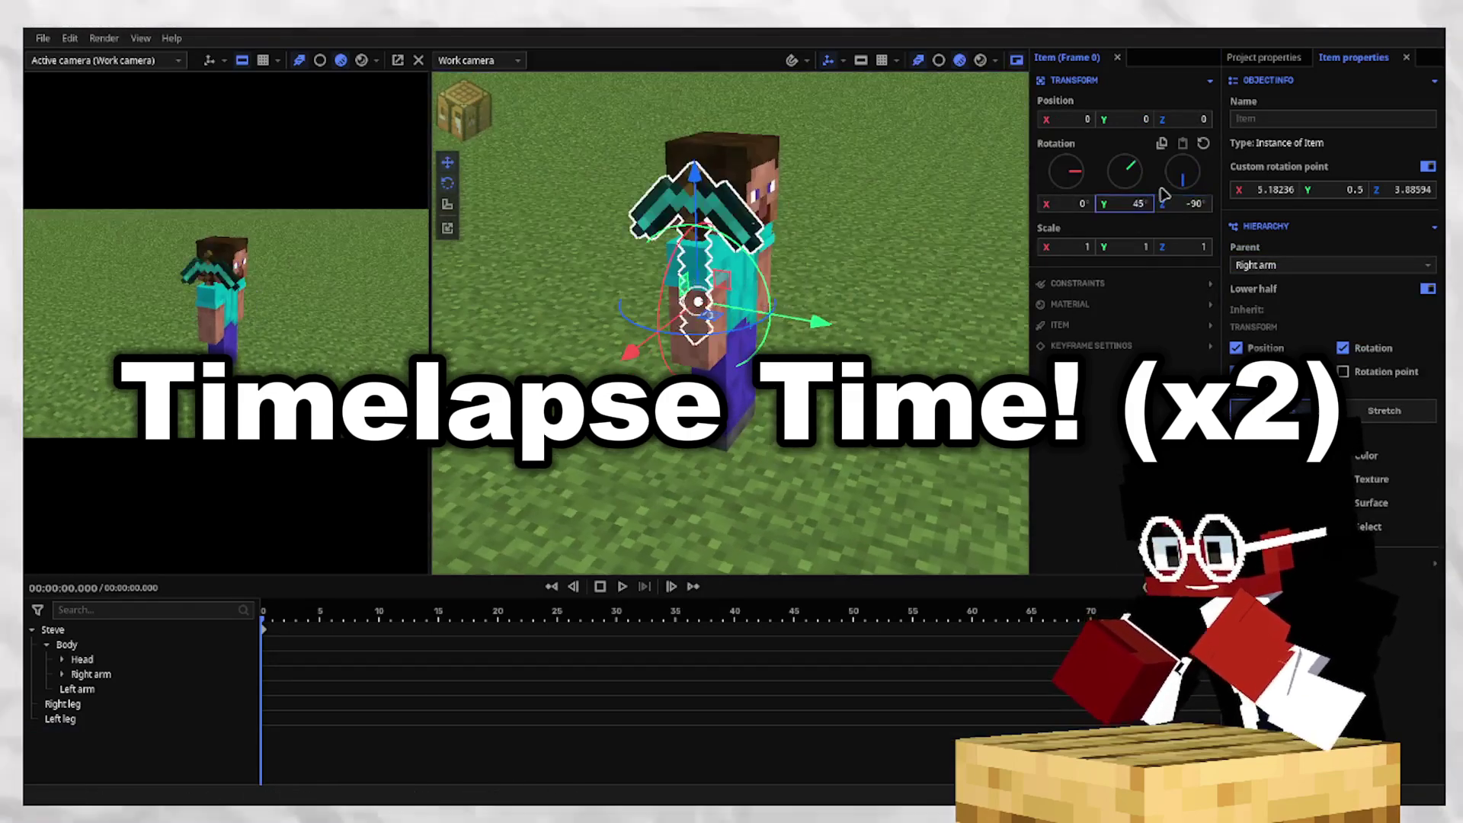
{"action": "key", "text": "BackSpace"}
{"action": "key", "text": "BackSpace"}
{"action": "type", "text": "-45"}
Lower the pickaxe to about -4.2 on Z so that its handle sits in Steve's hand.
{"action": "scroll", "coordinate": [867, 340], "scroll_direction": "up", "scroll_amount": 5}
{"action": "left_click_drag", "start_coordinate": [695, 204], "coordinate": [696, 236]}
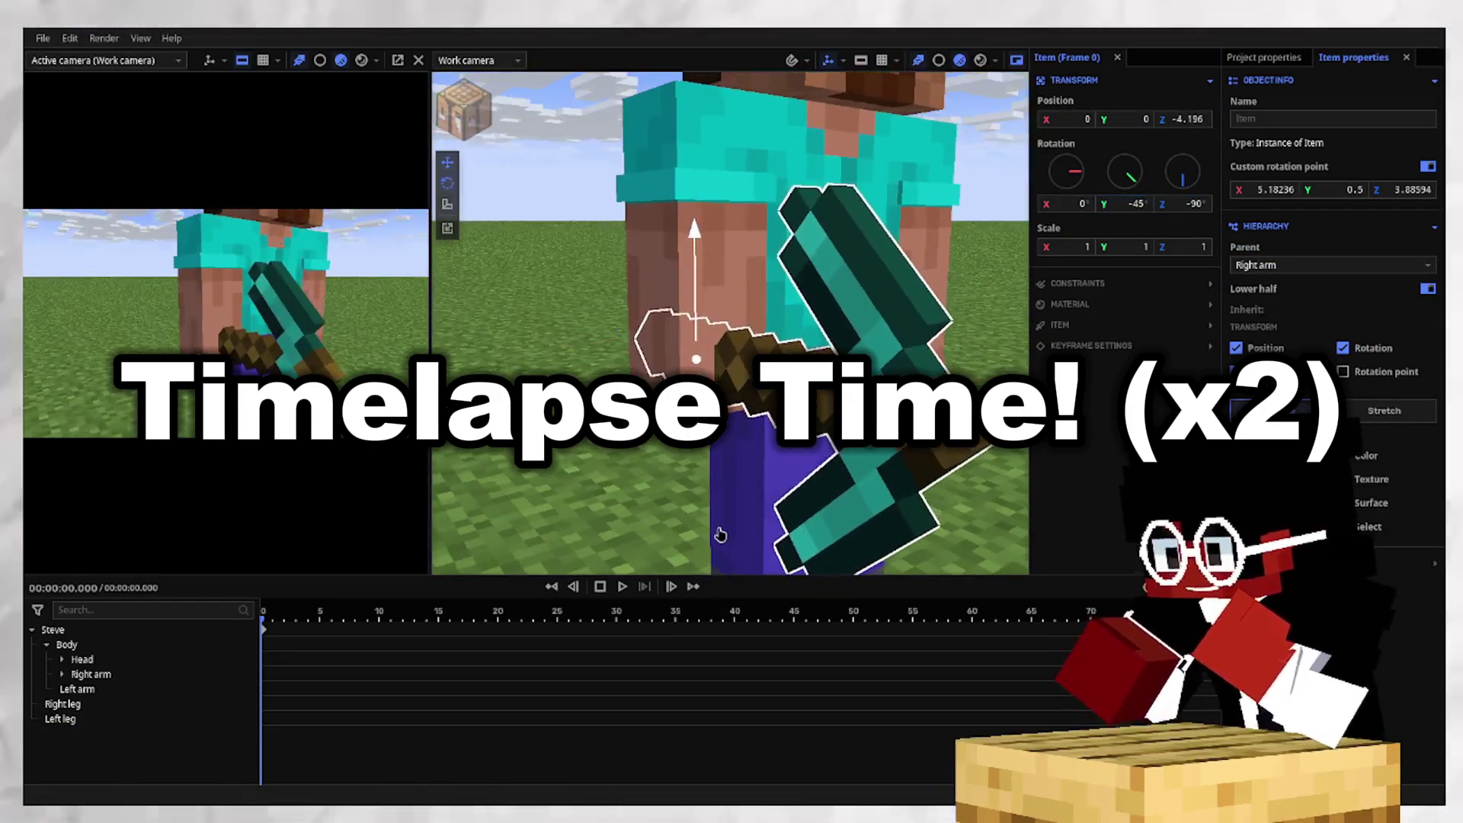
{"action": "left_click_drag", "start_coordinate": [718, 532], "coordinate": [770, 495]}
{"action": "left_click_drag", "start_coordinate": [770, 361], "coordinate": [796, 362]}
Add a cobblestone block and place it 16 units in front of Steve.
{"action": "left_click", "coordinate": [820, 167]}
{"action": "left_click", "coordinate": [542, 111]}
{"action": "left_click", "coordinate": [622, 221]}
{"action": "left_click", "coordinate": [763, 311]}
{"action": "left_click", "coordinate": [819, 444]}
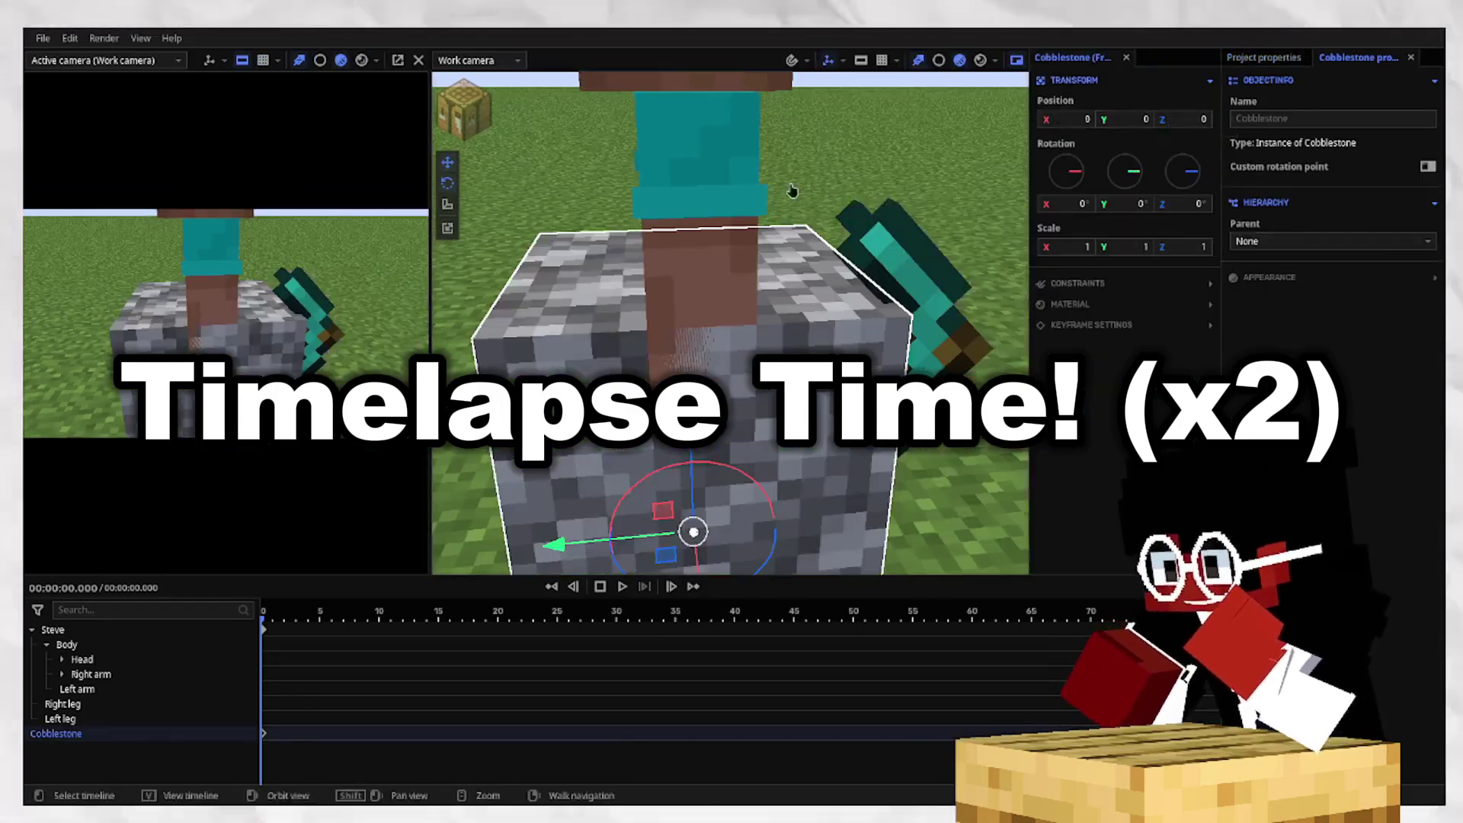
{"action": "type", "text": "16"}
{"action": "left_click", "coordinate": [899, 251]}
{"action": "right_click_drag", "start_coordinate": [898, 251], "coordinate": [867, 292]}
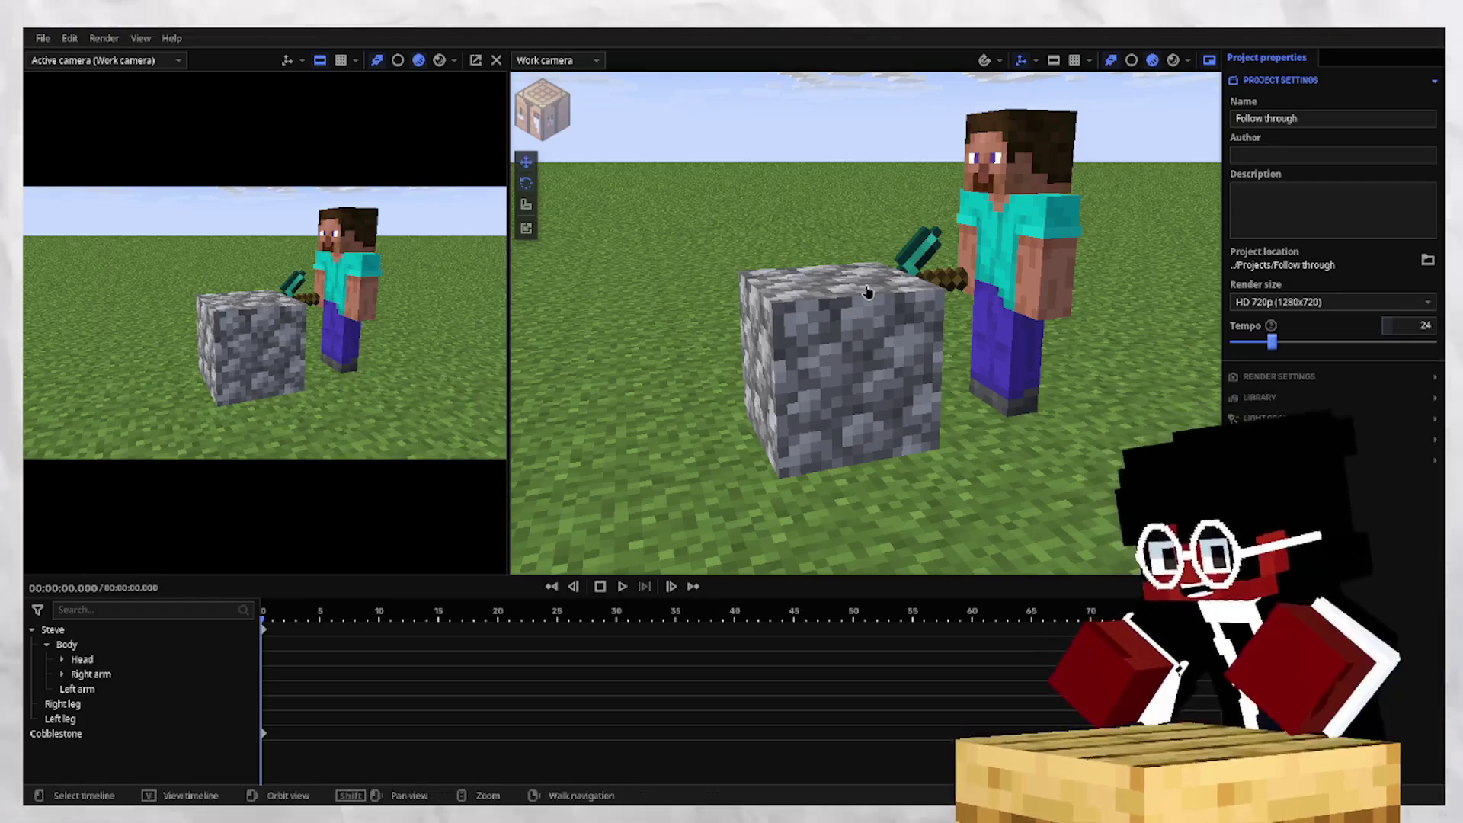
Examine Steve, the held pickaxe and the cobblestone block from several sides.
{"action": "right_click_drag", "start_coordinate": [867, 292], "coordinate": [1059, 311]}
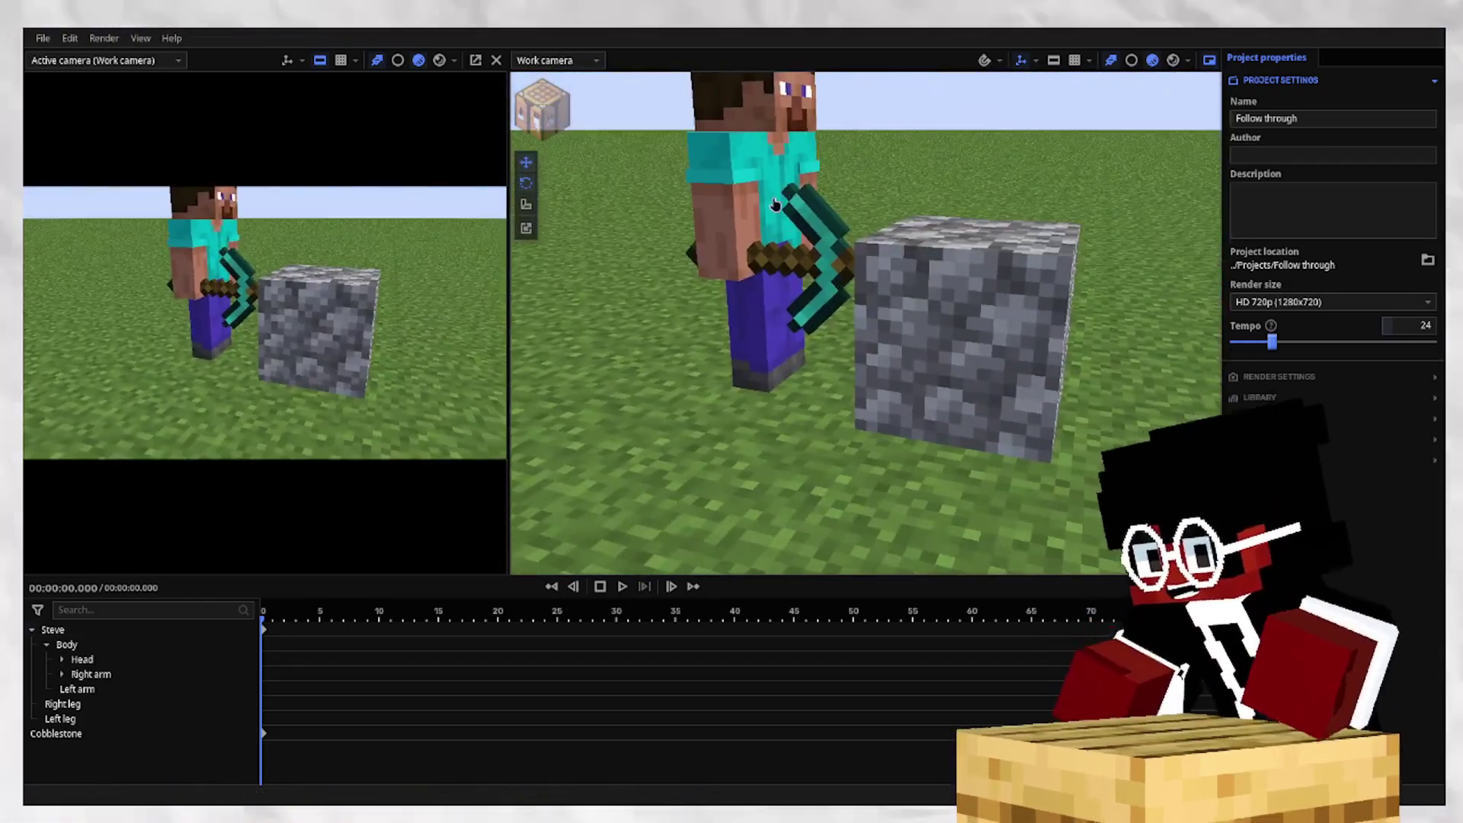
{"action": "left_click", "coordinate": [752, 135]}
{"action": "right_click_drag", "start_coordinate": [752, 135], "coordinate": [790, 94]}
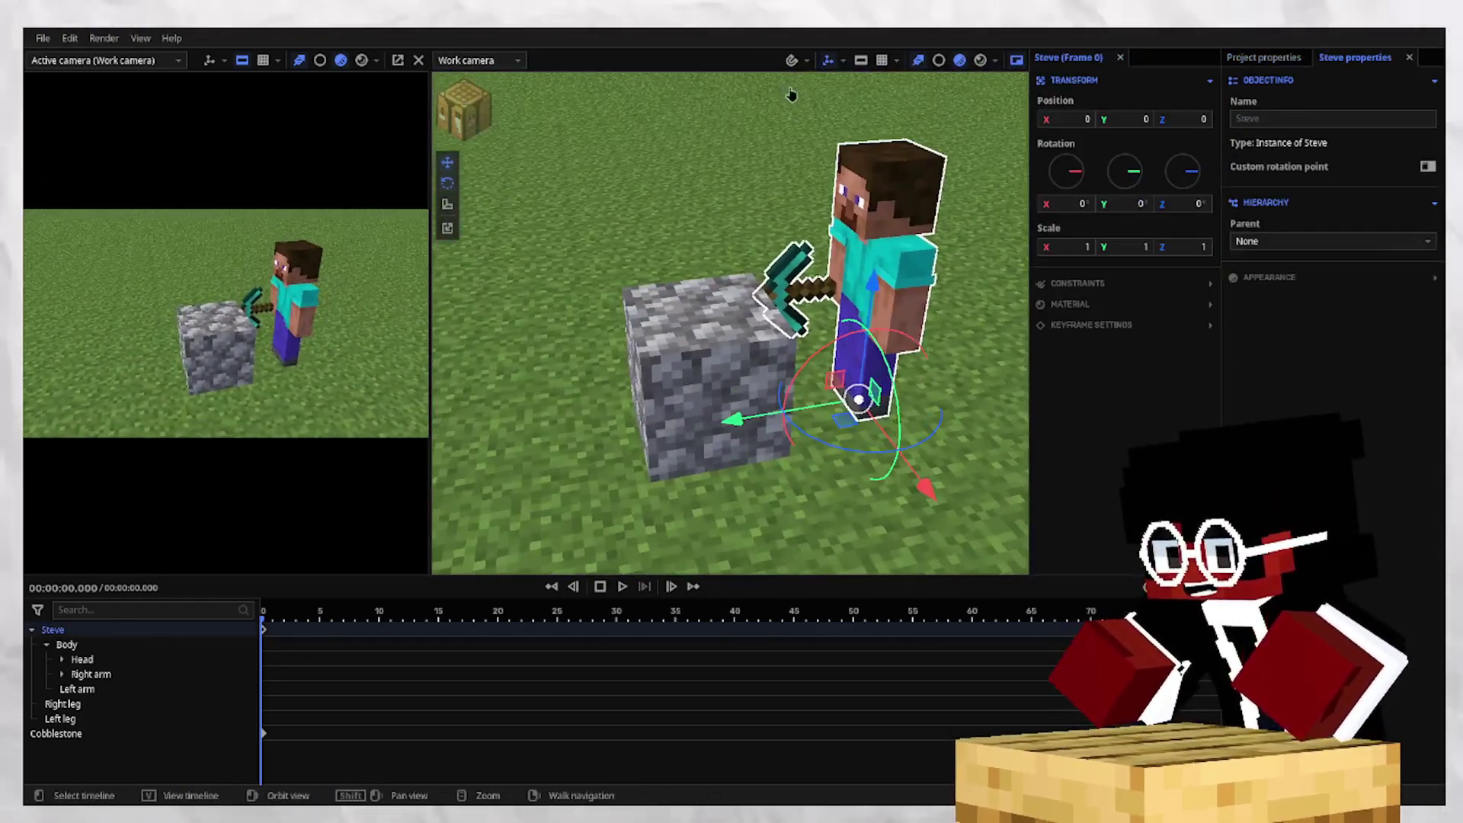
{"action": "left_click", "coordinate": [728, 150]}
{"action": "right_click_drag", "start_coordinate": [727, 150], "coordinate": [598, 135]}
{"action": "key", "text": "w"}
{"action": "key", "text": "s"}
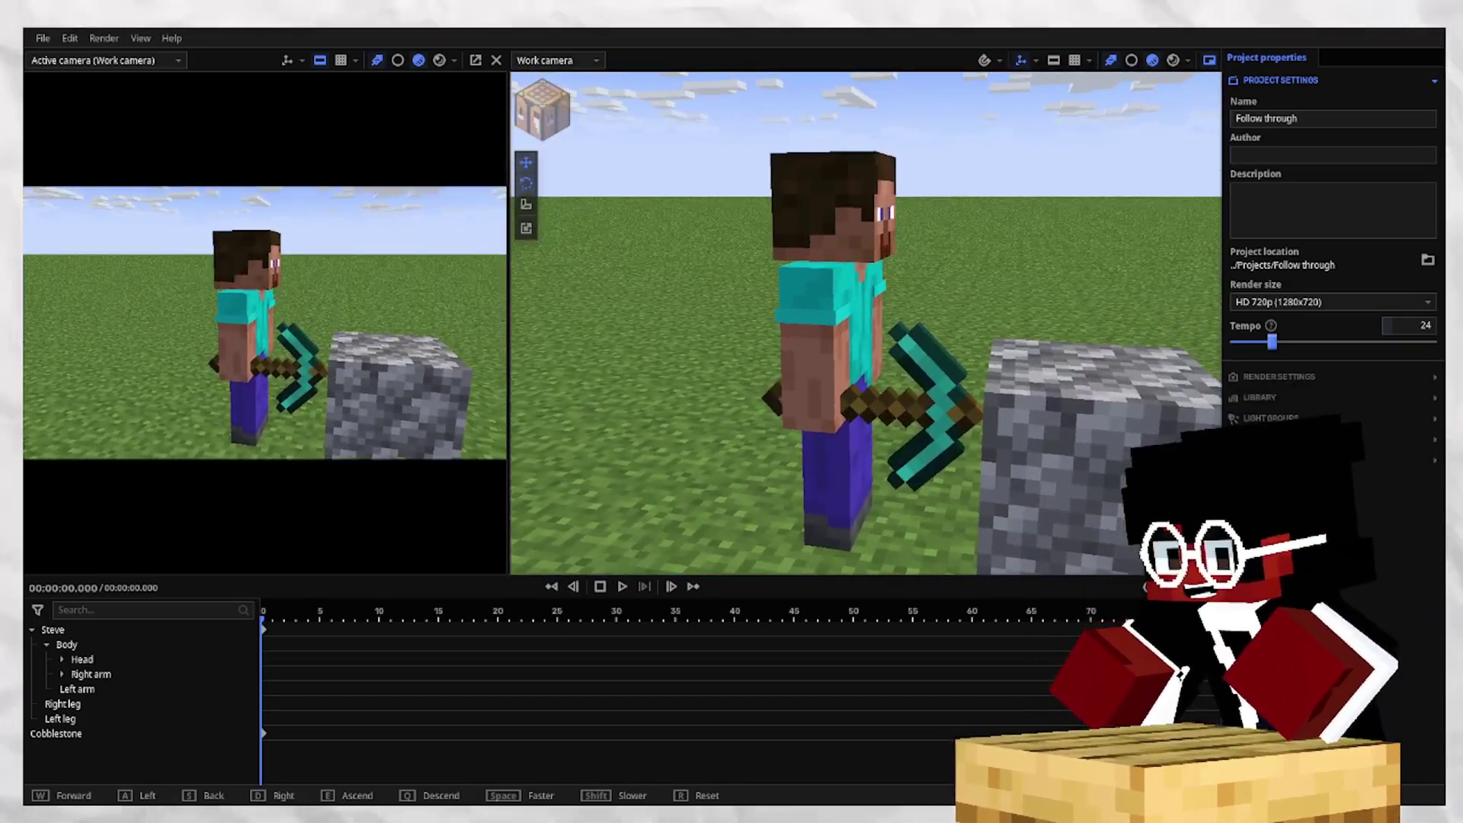
Keyframe Steve's body at frames 5 and 13, and pose his legs and body in a slight stance at frame 0.
{"action": "left_click", "coordinate": [270, 649]}
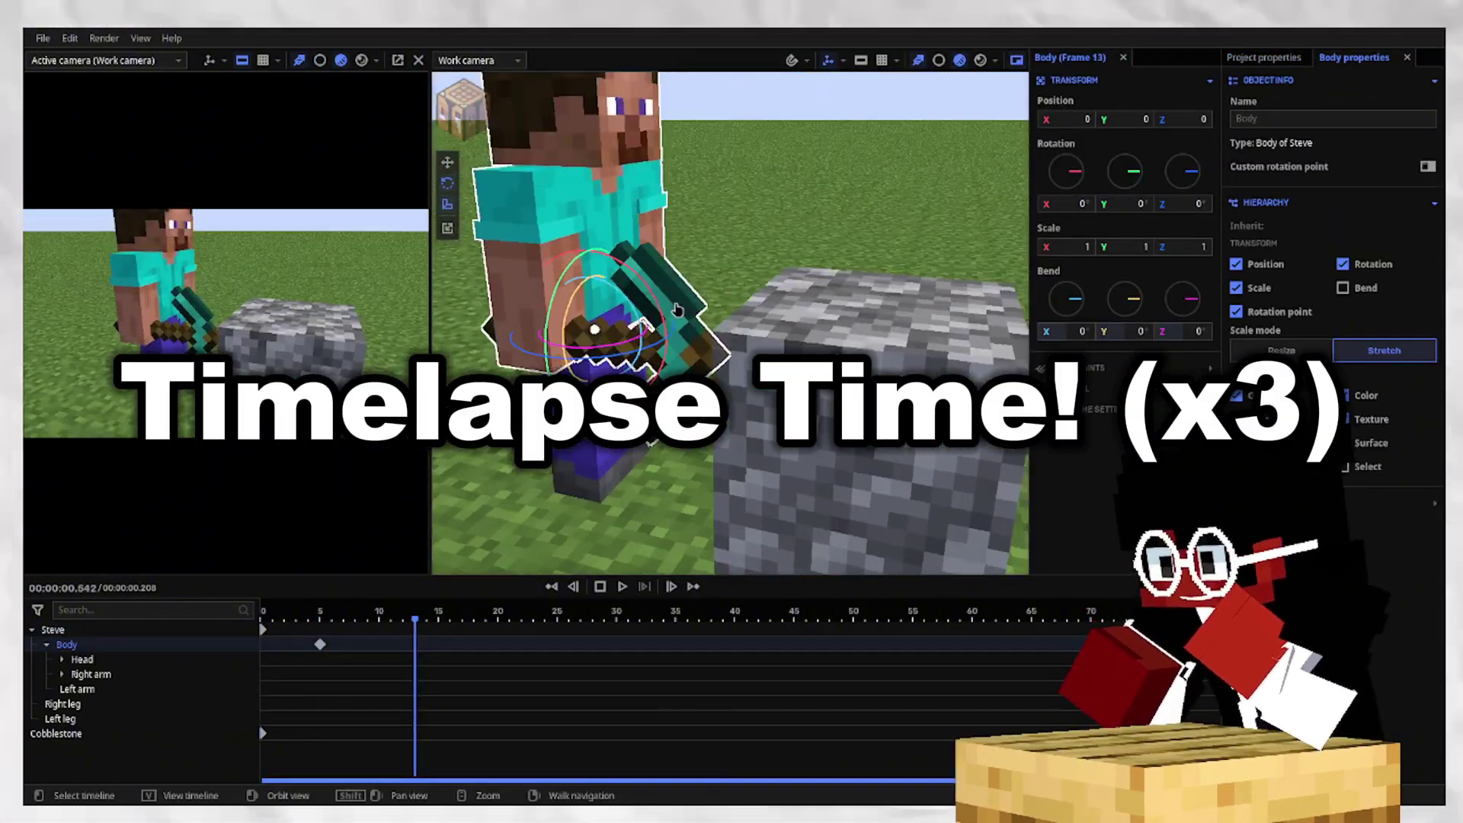
{"action": "left_click", "coordinate": [598, 457]}
{"action": "left_click", "coordinate": [263, 610]}
{"action": "left_click", "coordinate": [619, 442]}
{"action": "left_click_drag", "start_coordinate": [762, 472], "coordinate": [807, 435]}
{"action": "left_click", "coordinate": [586, 472]}
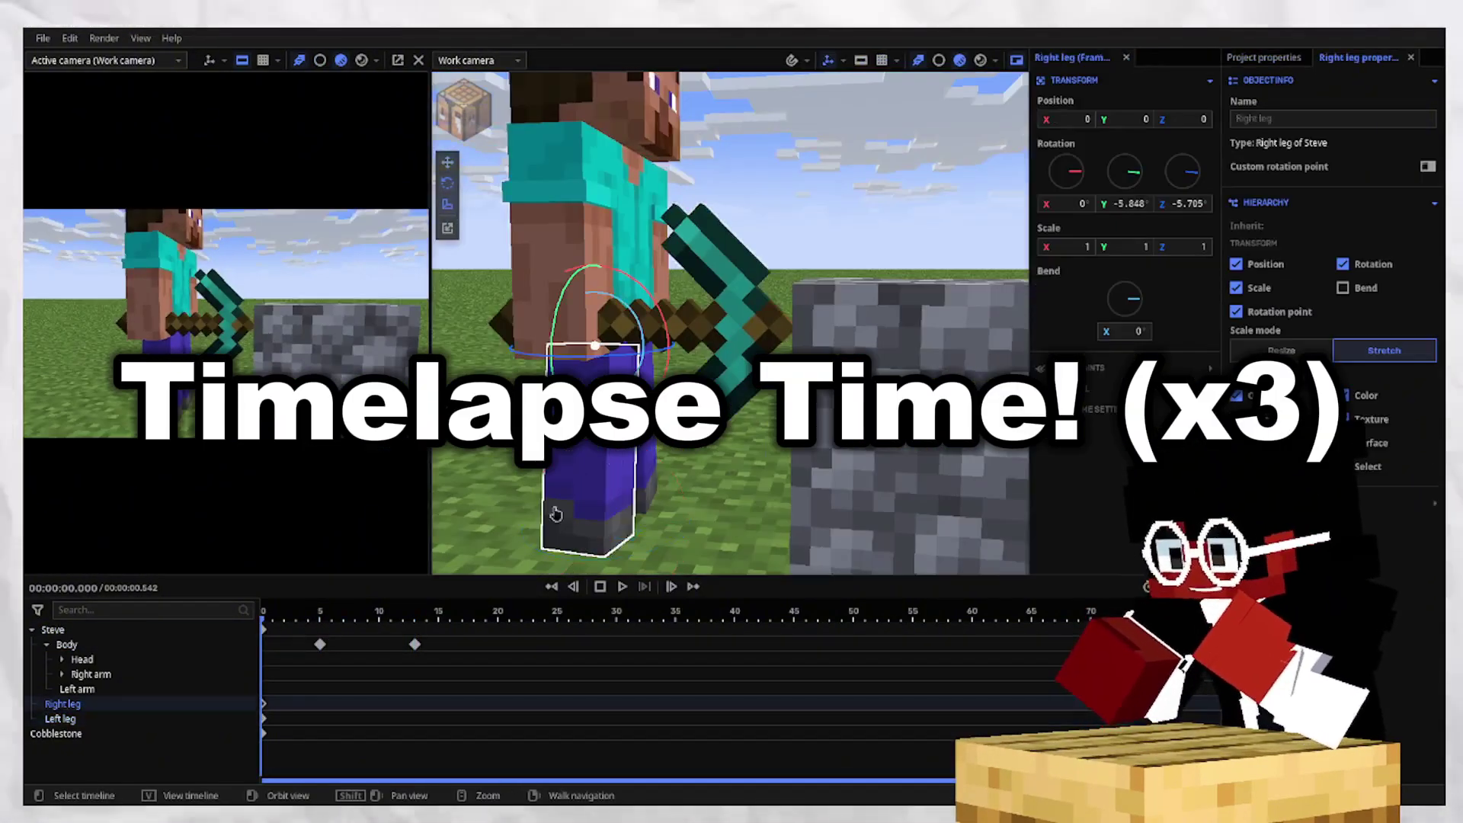
{"action": "left_click", "coordinate": [556, 259]}
{"action": "left_click_drag", "start_coordinate": [634, 319], "coordinate": [635, 314]}
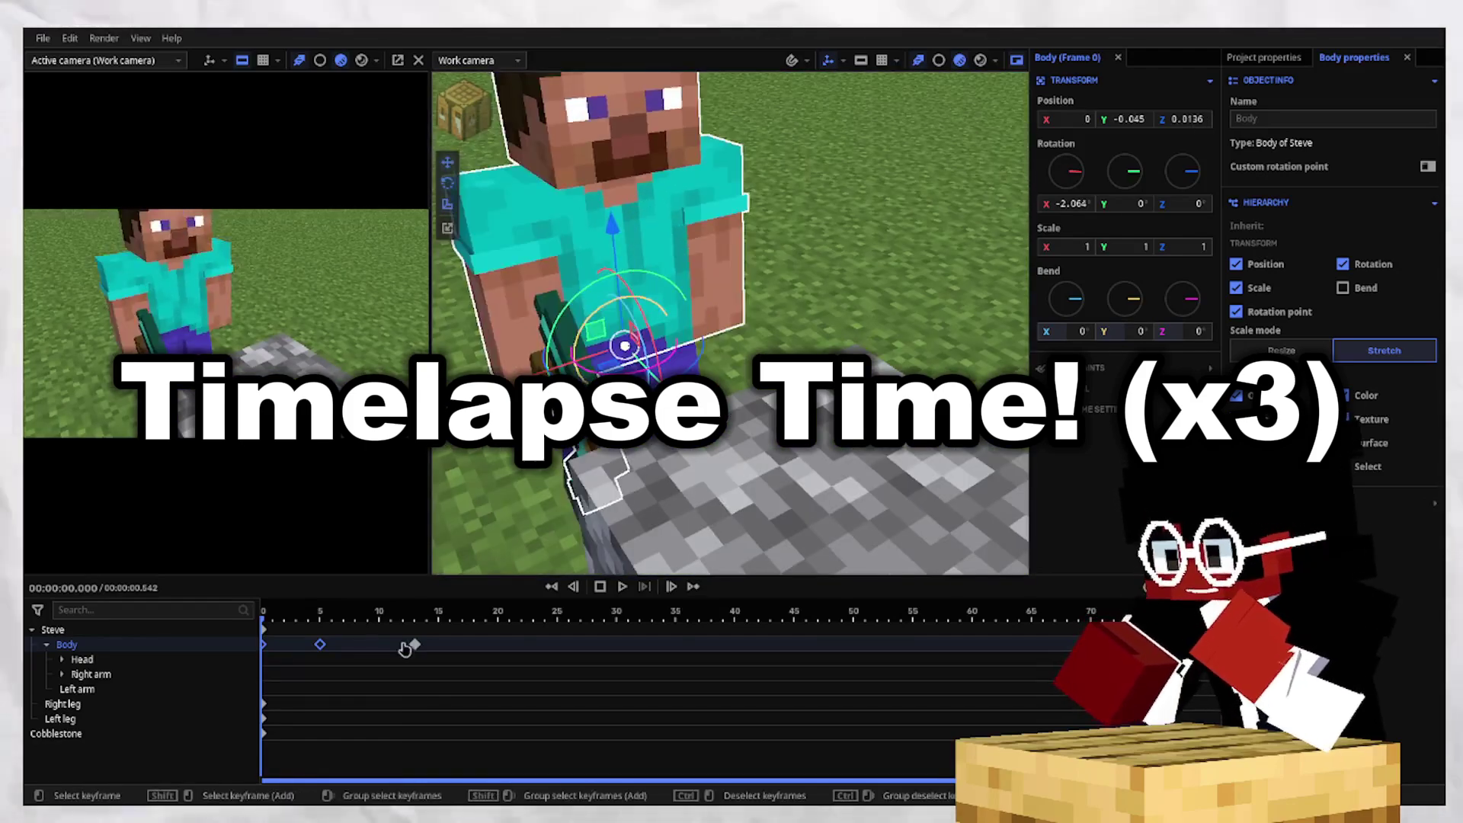
Raise the right arm and pickaxe to about -132° on X at frame 13, and add a left arm keyframe at frame 5.
{"action": "left_click_drag", "start_coordinate": [663, 366], "coordinate": [800, 366]}
{"action": "left_click", "coordinate": [526, 327]}
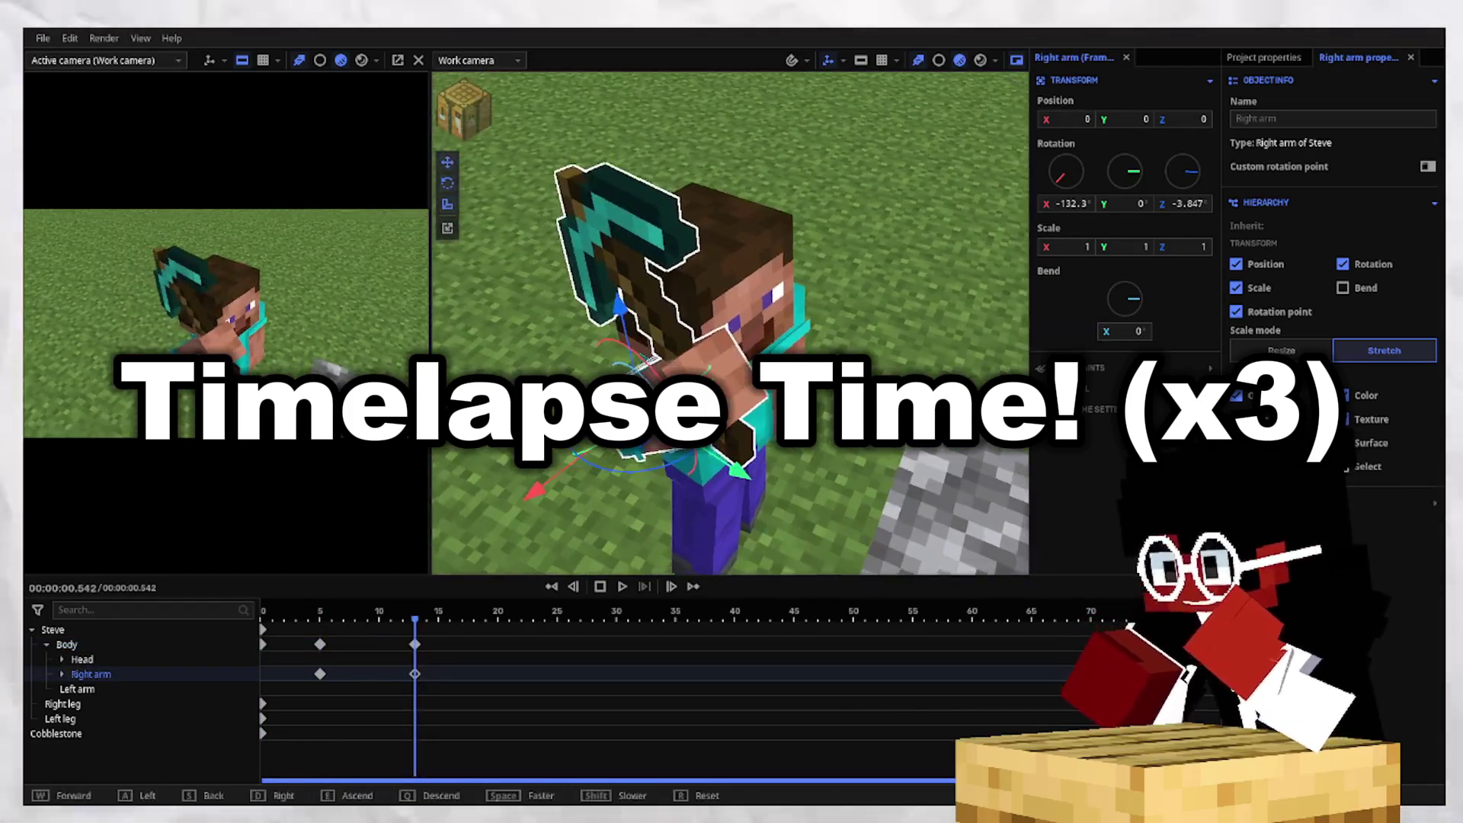
{"action": "left_click", "coordinate": [320, 612]}
{"action": "left_click", "coordinate": [423, 695]}
{"action": "left_click", "coordinate": [320, 674], "text": "shift"}
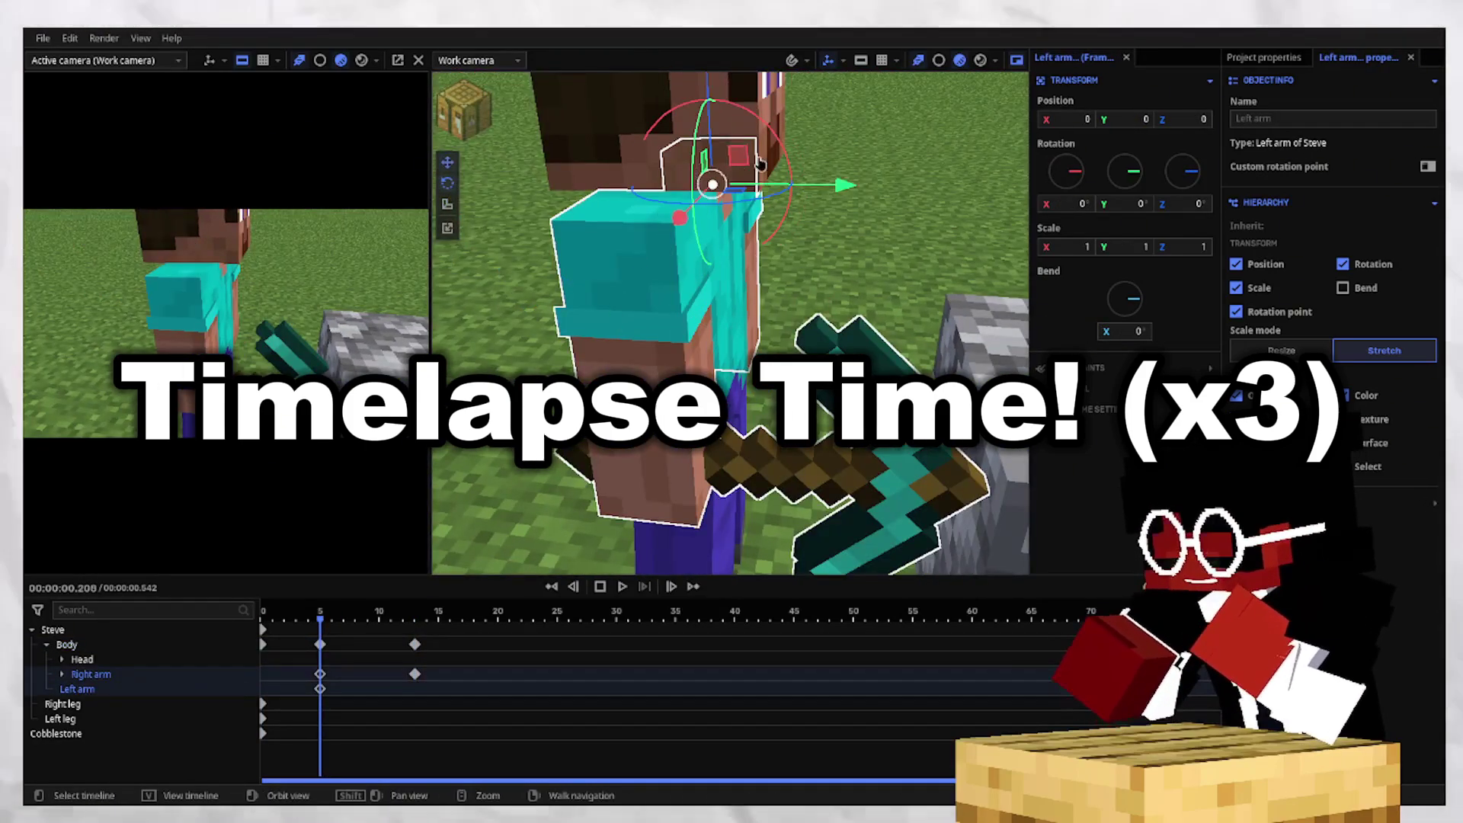
Pose the left arm forward at frame 13, rotated about -36° on X and 25° on Y.
{"action": "left_click", "coordinate": [414, 693]}
{"action": "left_click_drag", "start_coordinate": [807, 366], "coordinate": [647, 365]}
{"action": "key", "text": "r"}
{"action": "left_click_drag", "start_coordinate": [799, 168], "coordinate": [792, 145]}
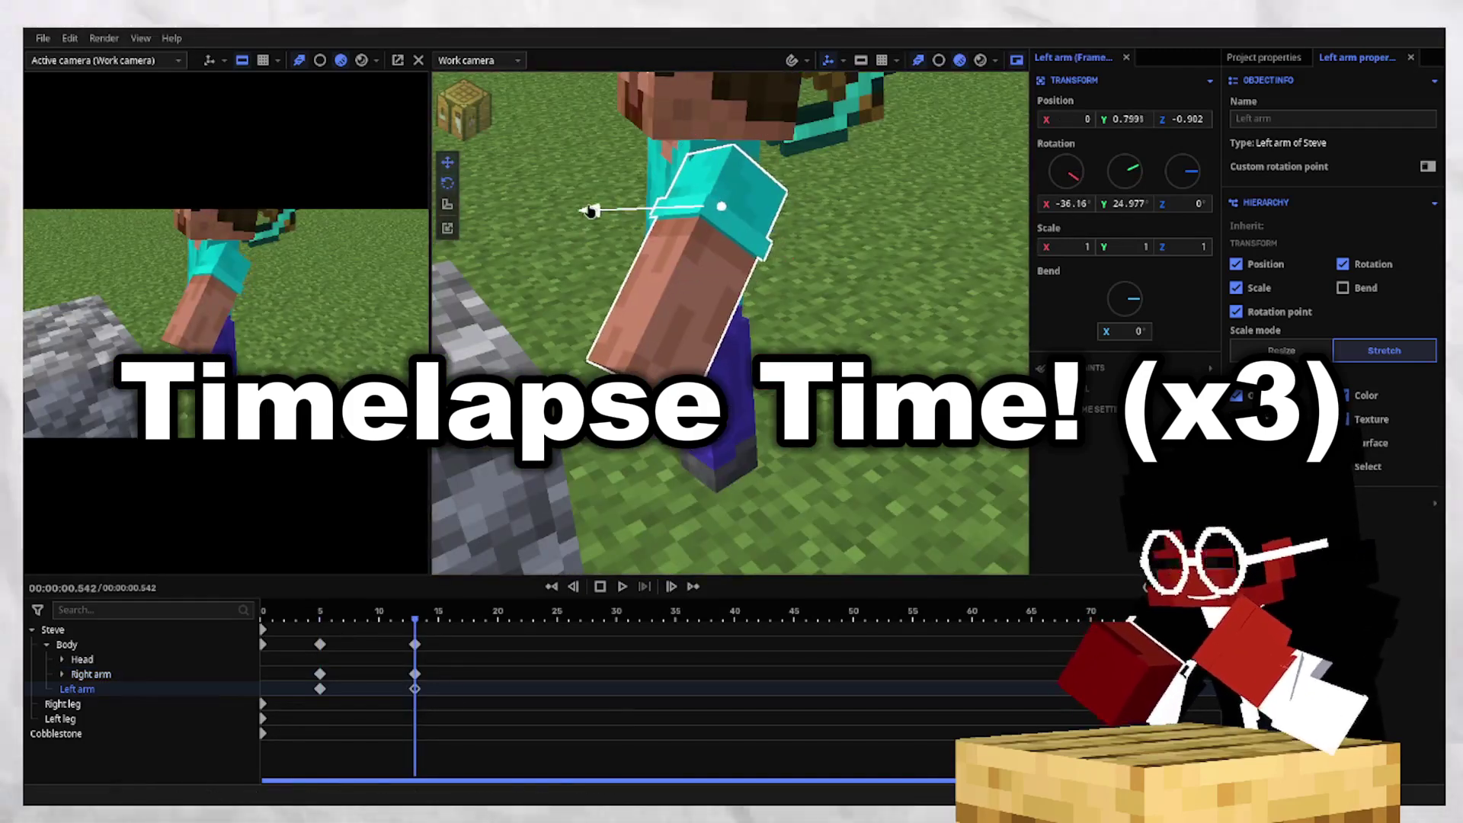
Pose the body and right arm for the downward pickaxe strike at frame 22, with the arm at about -56° on X.
{"action": "left_click", "coordinate": [631, 328]}
{"action": "key", "text": "r"}
{"action": "left_click_drag", "start_coordinate": [648, 366], "coordinate": [823, 366]}
{"action": "left_click", "coordinate": [537, 190]}
{"action": "left_click_drag", "start_coordinate": [544, 213], "coordinate": [500, 180]}
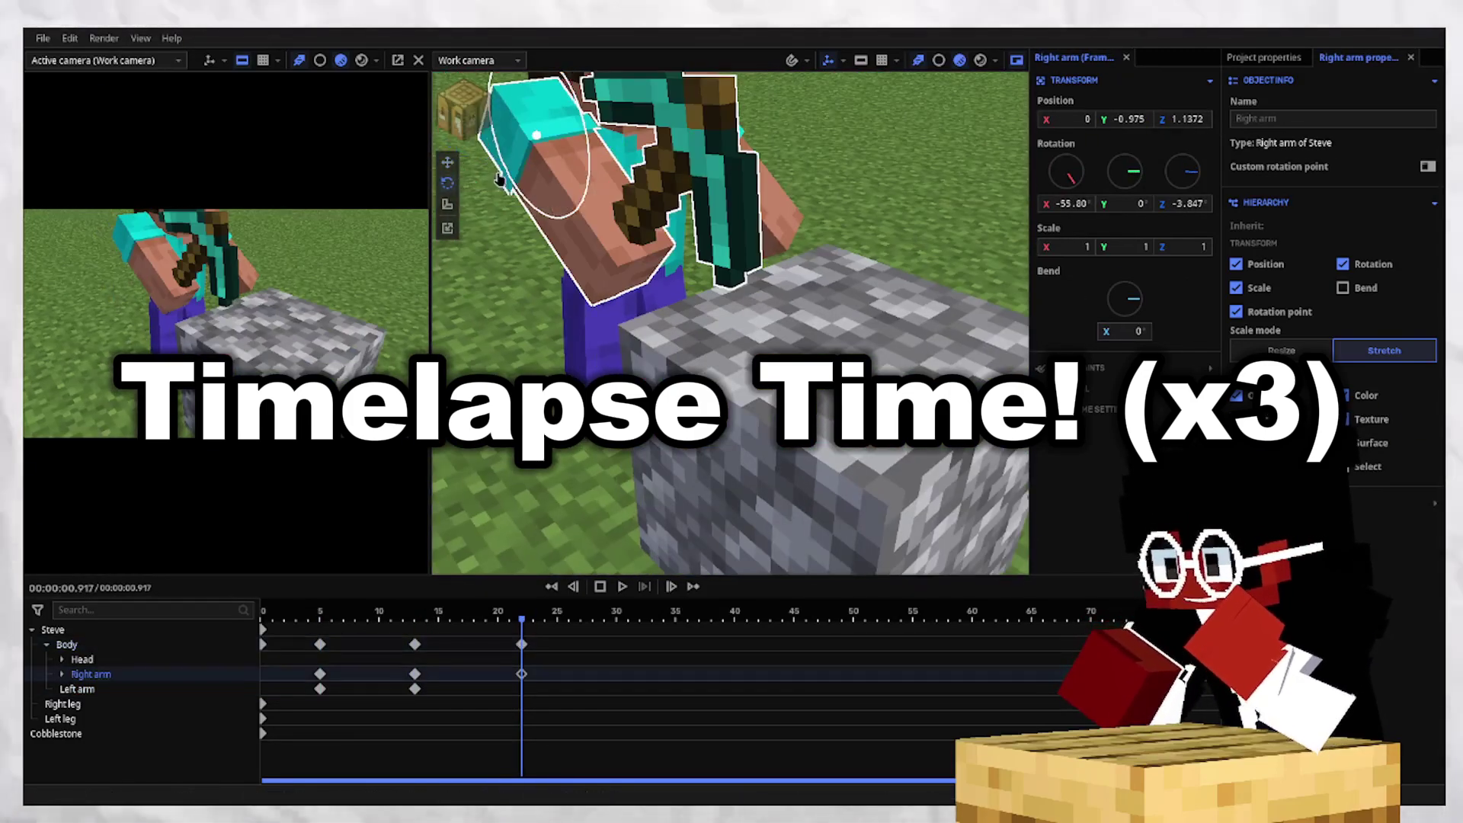
Scale the cobblestone to about 0.84 at about 20.5 on Y, and adjust the right arm's strike pose.
{"action": "left_click", "coordinate": [140, 736]}
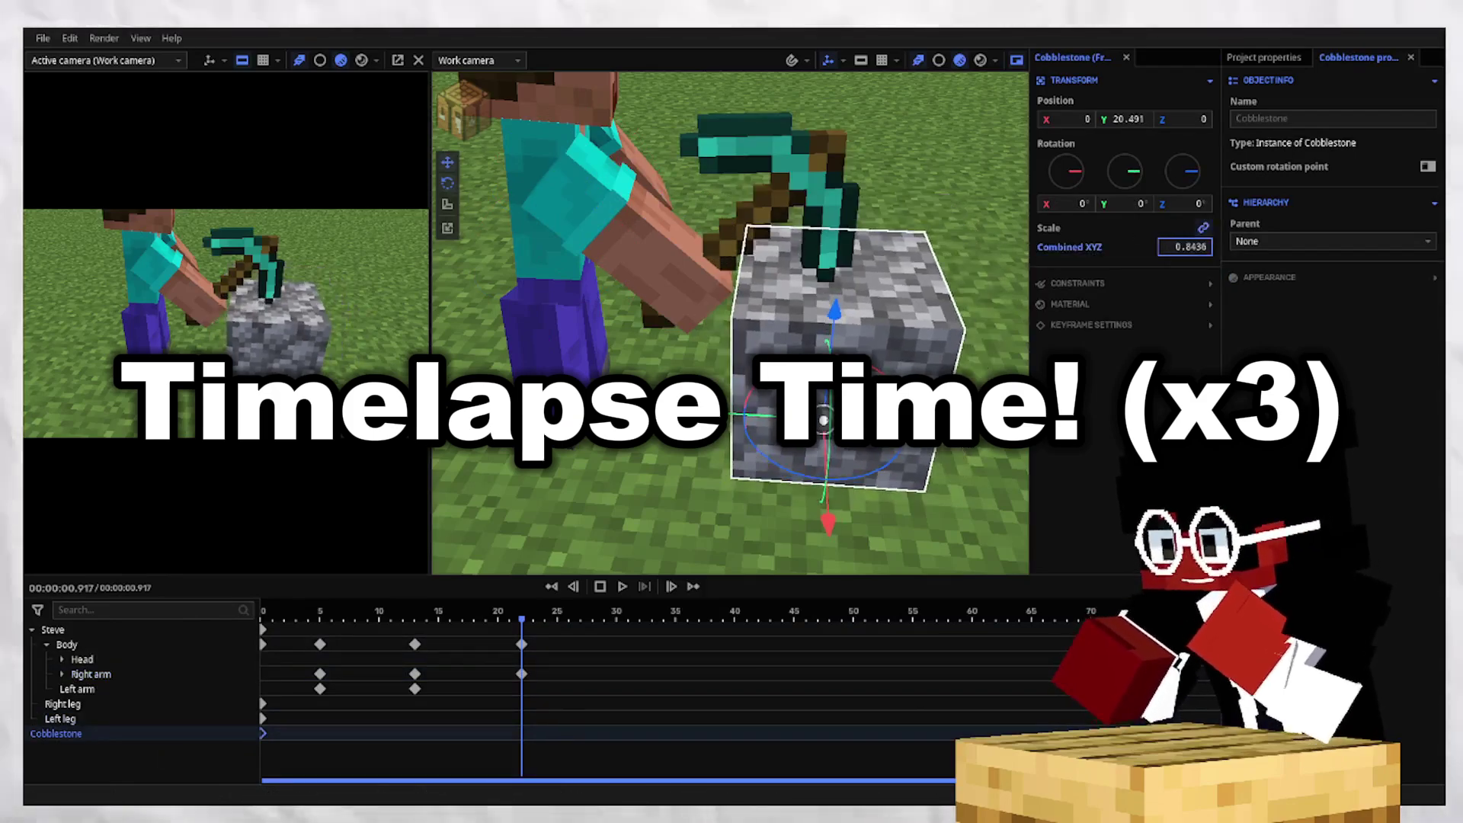
{"action": "left_click", "coordinate": [648, 252]}
{"action": "left_click_drag", "start_coordinate": [671, 251], "coordinate": [678, 229]}
Swing the left arm backward at frame 22, rotated about 32° on X and 18° on Y.
{"action": "left_click", "coordinate": [140, 688]}
{"action": "left_click_drag", "start_coordinate": [822, 320], "coordinate": [655, 320]}
{"action": "left_click_drag", "start_coordinate": [512, 170], "coordinate": [610, 228]}
{"action": "mouse_move", "coordinate": [762, 320]}
{"action": "left_mouse_down"}
{"action": "mouse_move", "coordinate": [678, 310]}
{"action": "mouse_move", "coordinate": [762, 305]}
{"action": "left_mouse_up"}
{"action": "left_click_drag", "start_coordinate": [756, 138], "coordinate": [757, 143]}
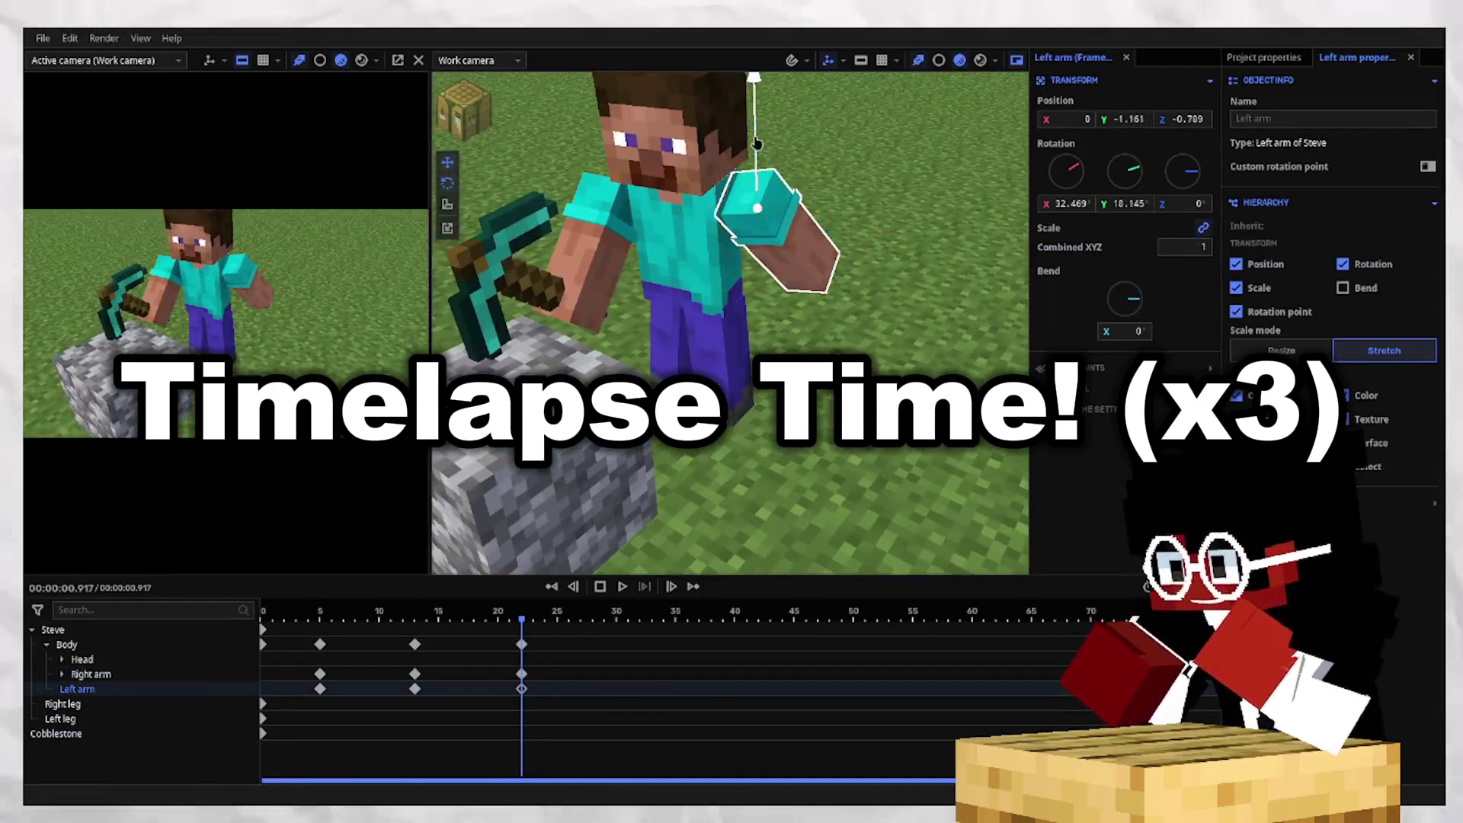
Keyframe Steve's head tilt to match the body poses at frames 5, 13 and 22.
{"action": "left_click_drag", "start_coordinate": [761, 320], "coordinate": [846, 320]}
{"action": "left_click", "coordinate": [697, 129]}
{"action": "key", "text": "space"}
{"action": "left_click", "coordinate": [320, 674]}
{"action": "left_click", "coordinate": [320, 689]}
{"action": "left_click", "coordinate": [320, 645]}
{"action": "left_click", "coordinate": [647, 130]}
{"action": "key", "text": "space"}
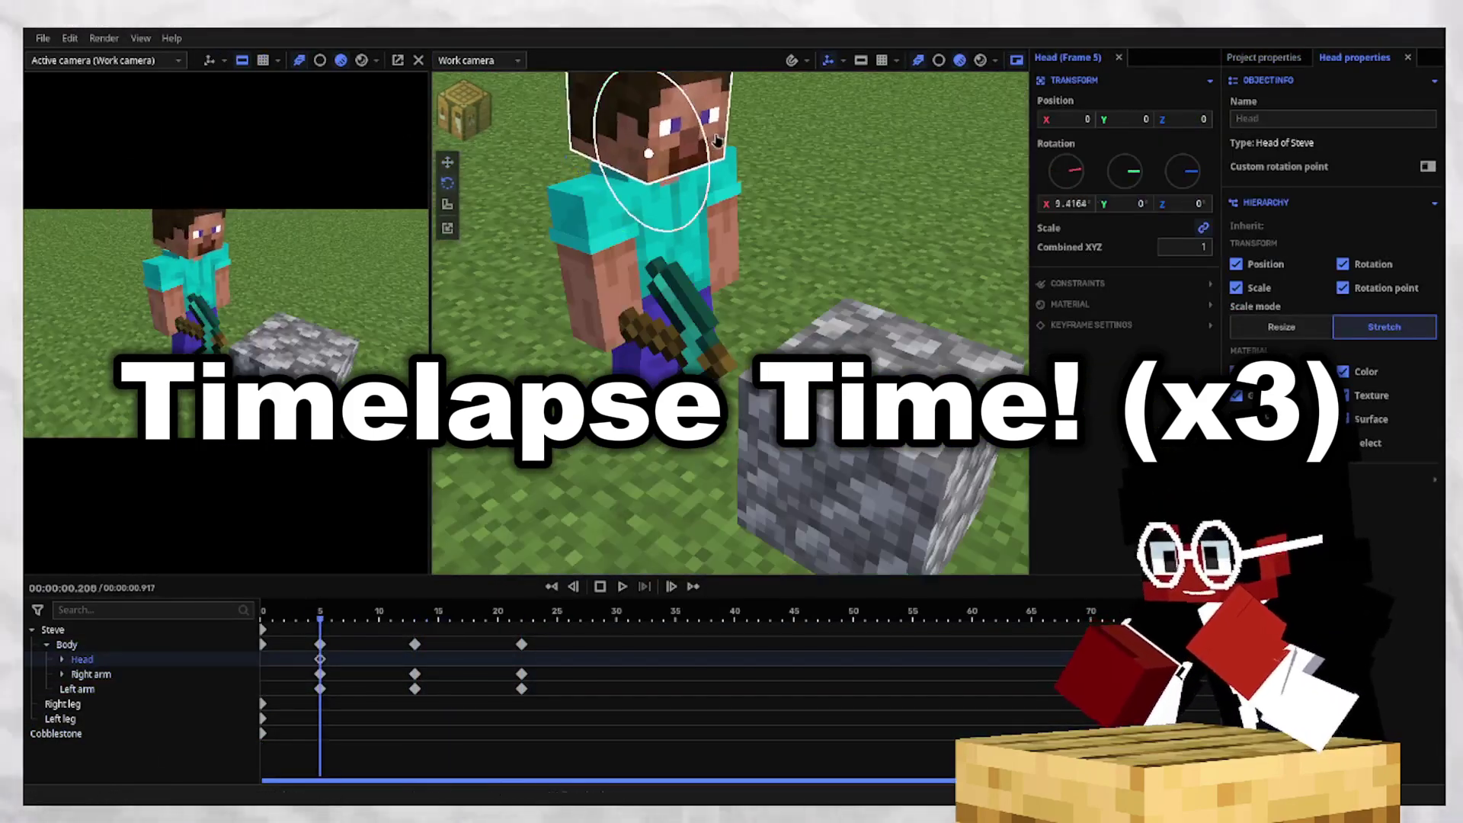
Set the transition of the body, head and arm keyframes at frame 5 to Cubic ease out.
{"action": "left_click_drag", "start_coordinate": [838, 320], "coordinate": [685, 304]}
{"action": "left_click_drag", "start_coordinate": [301, 638], "coordinate": [343, 694]}
{"action": "left_click", "coordinate": [1108, 453]}
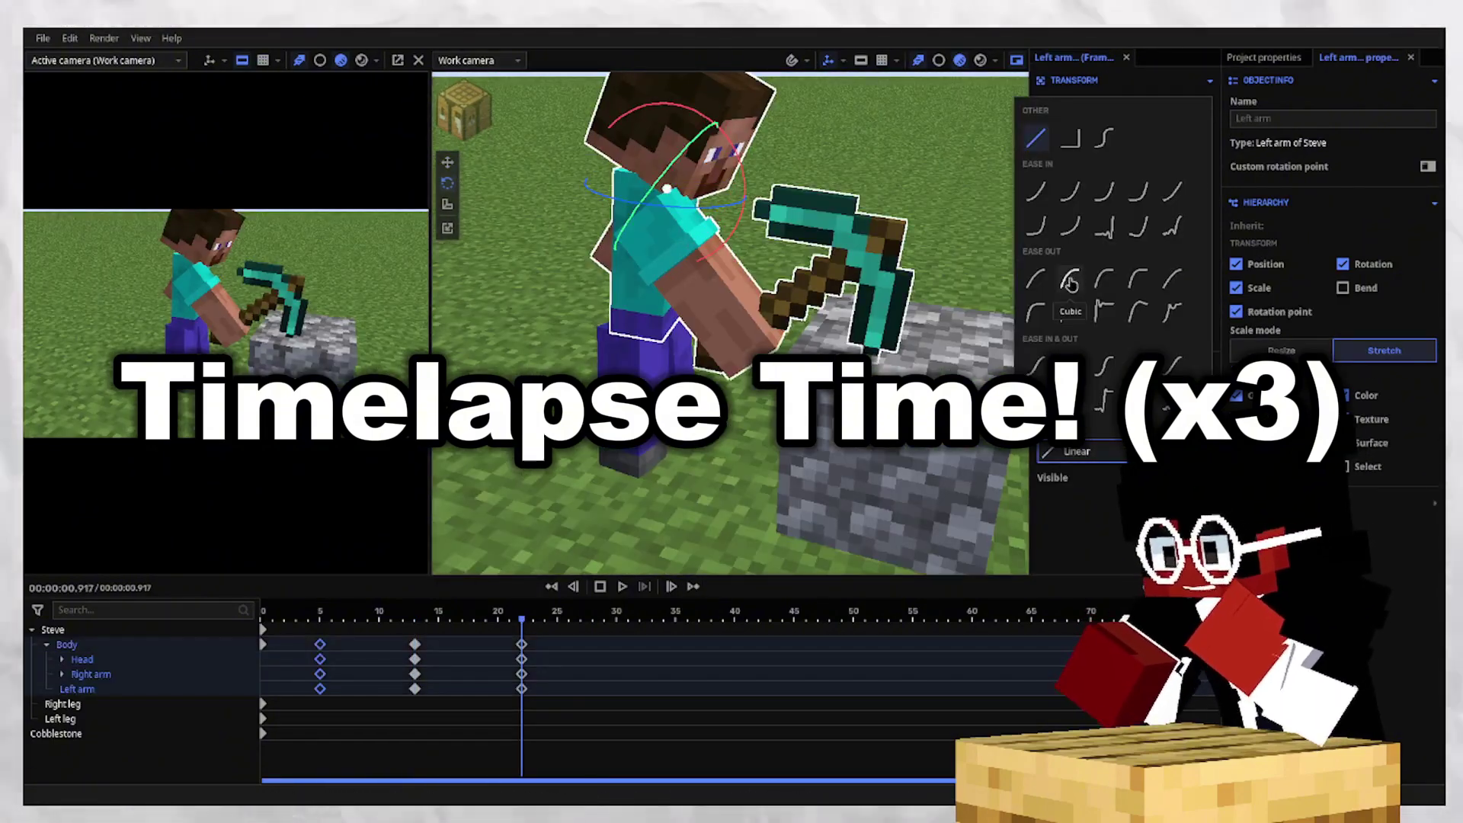
{"action": "left_click", "coordinate": [1069, 291]}
Set the transition of the body, head and arm keyframes at frame 13 to Cubic ease in.
{"action": "left_click_drag", "start_coordinate": [393, 638], "coordinate": [438, 695]}
{"action": "left_click", "coordinate": [1108, 453]}
{"action": "left_click", "coordinate": [580, 612]}
{"action": "left_click", "coordinate": [1109, 454]}
{"action": "left_click", "coordinate": [416, 644]}
{"action": "left_click", "coordinate": [1108, 454]}
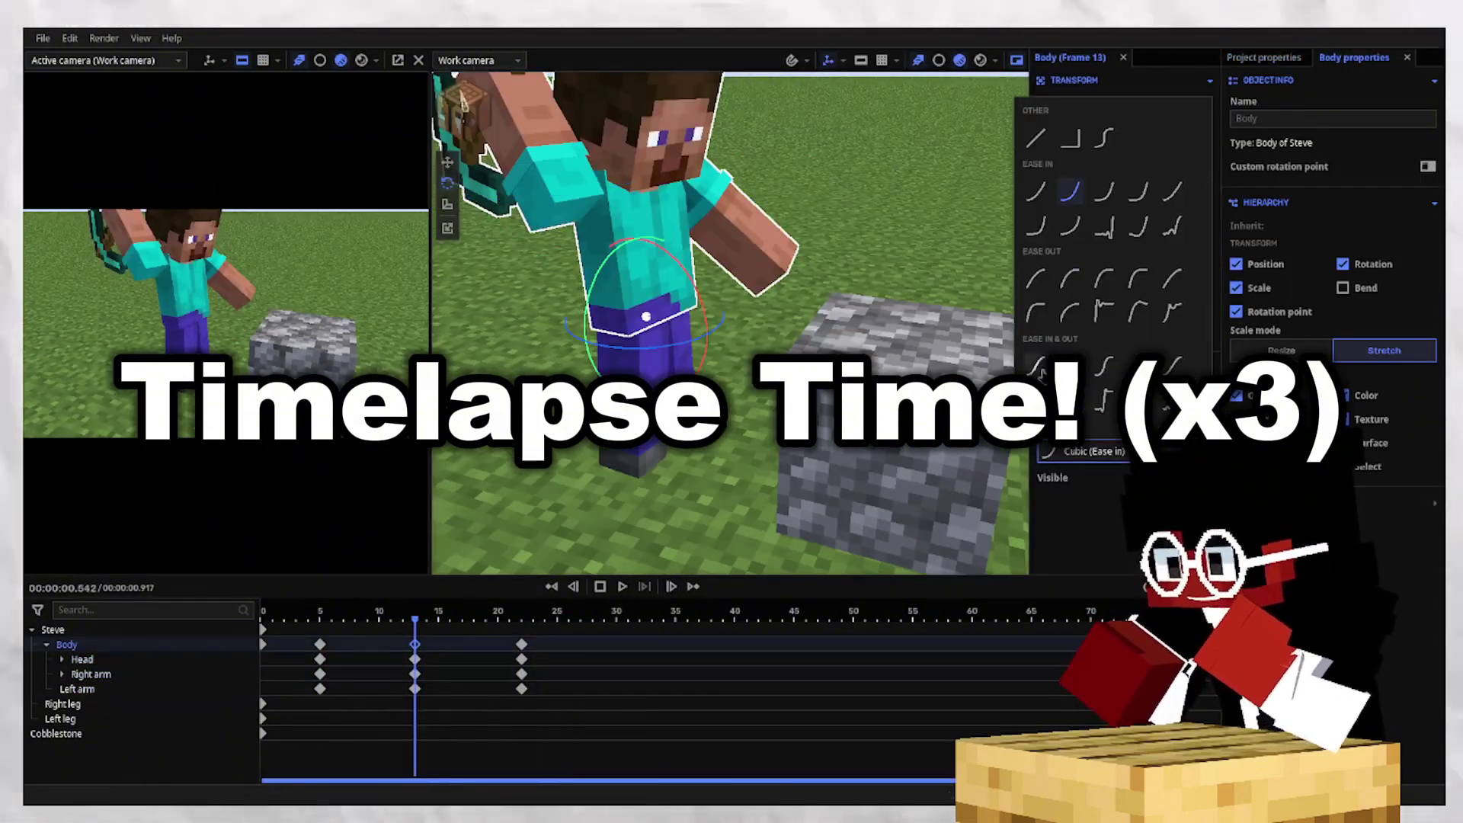
{"action": "left_click", "coordinate": [914, 229]}
Play the pickaxe swing and view it from several angles.
{"action": "left_click_drag", "start_coordinate": [838, 320], "coordinate": [670, 312]}
{"action": "key", "text": "space"}
{"action": "left_click", "coordinate": [415, 689]}
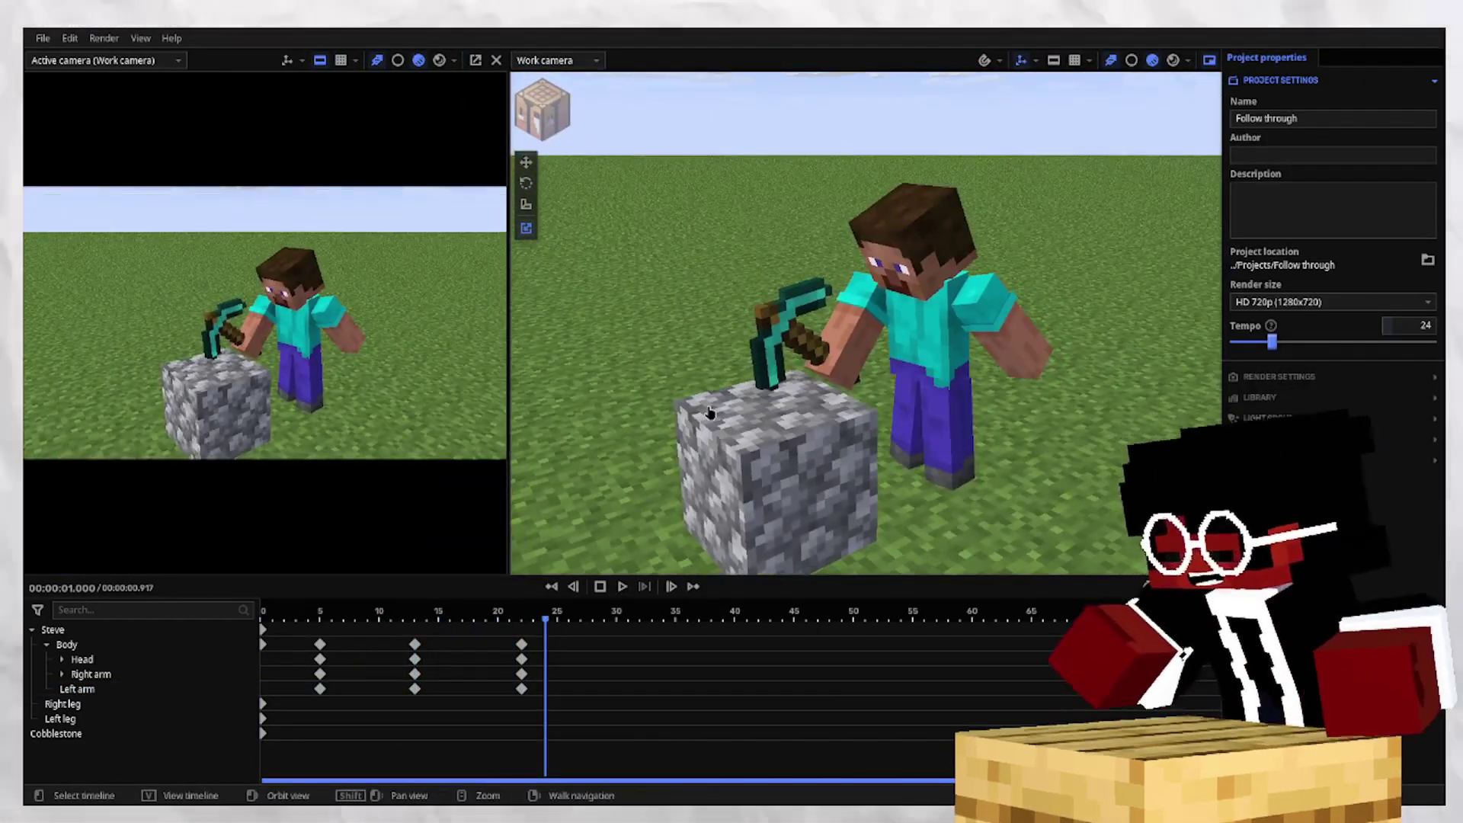
{"action": "right_click_drag", "start_coordinate": [932, 423], "coordinate": [1051, 442]}
{"action": "left_click_drag", "start_coordinate": [400, 620], "coordinate": [290, 620]}
{"action": "key", "text": "space"}
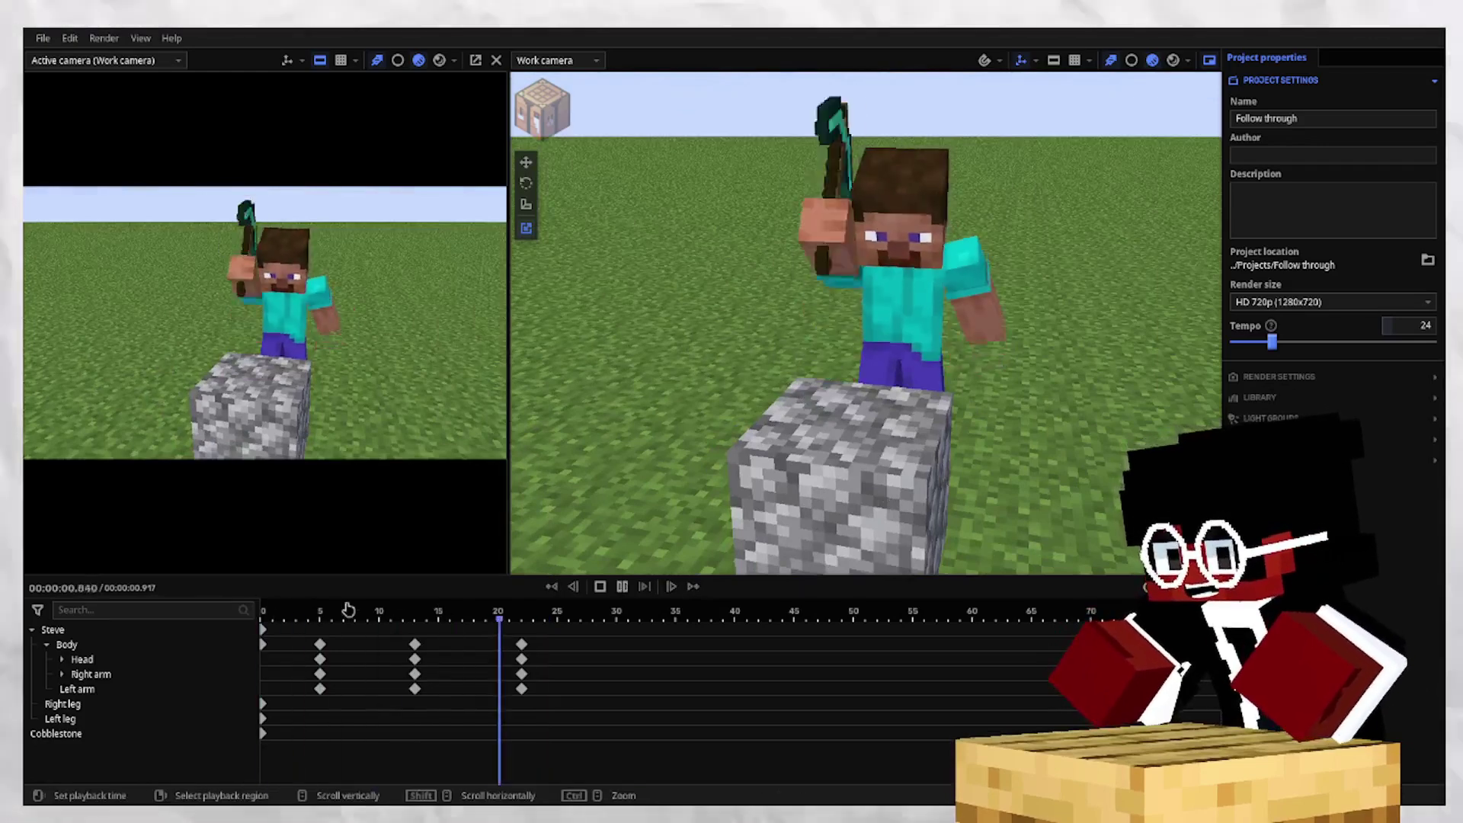
{"action": "right_click_drag", "start_coordinate": [686, 438], "coordinate": [719, 450]}
{"action": "key", "text": "space"}
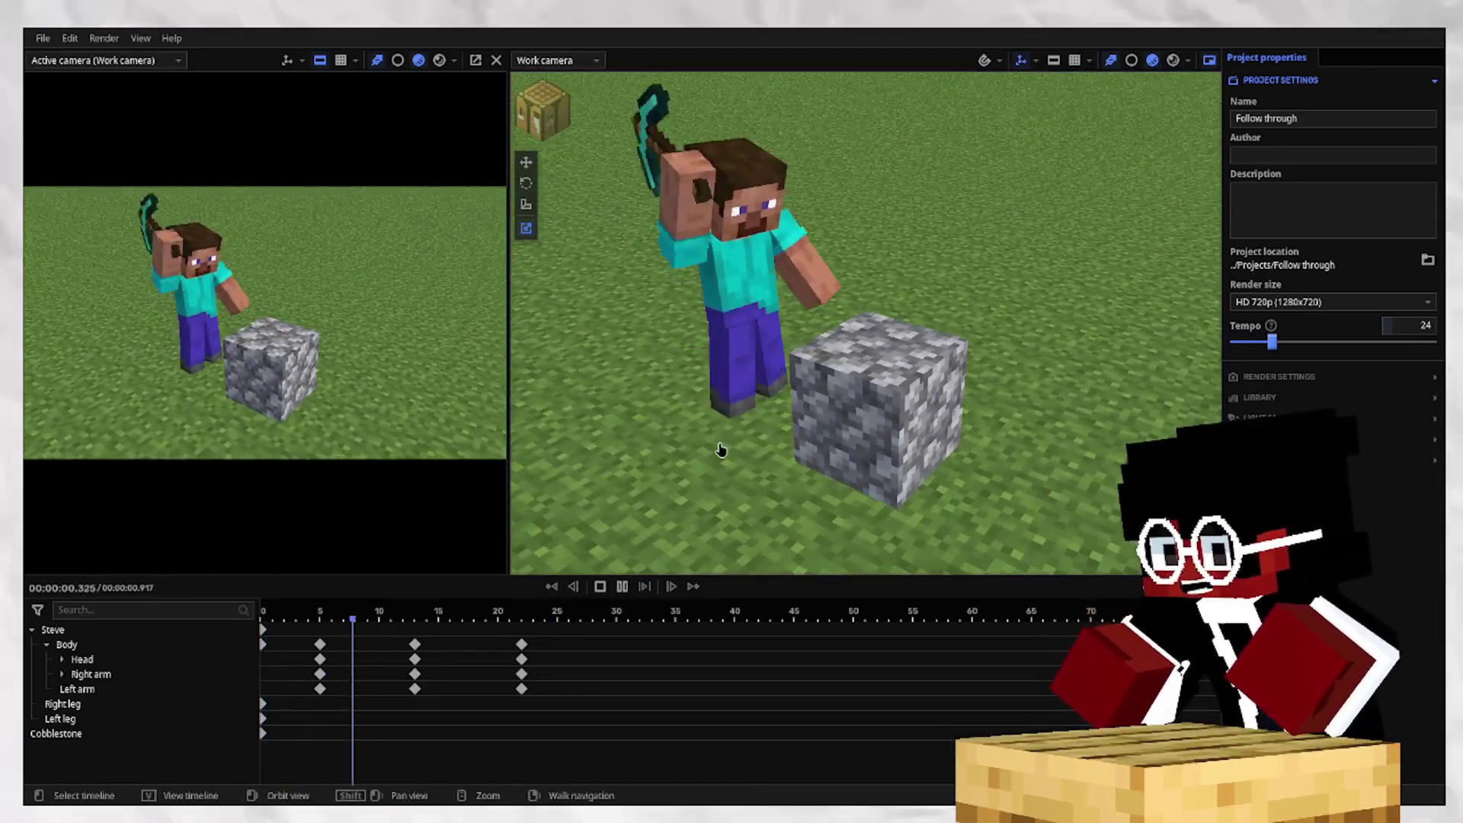
Replay the pickaxe swing from the beginning several times, and return the playhead to the starting pose.
{"action": "left_click_drag", "start_coordinate": [392, 614], "coordinate": [232, 581]}
{"action": "key", "text": "space"}
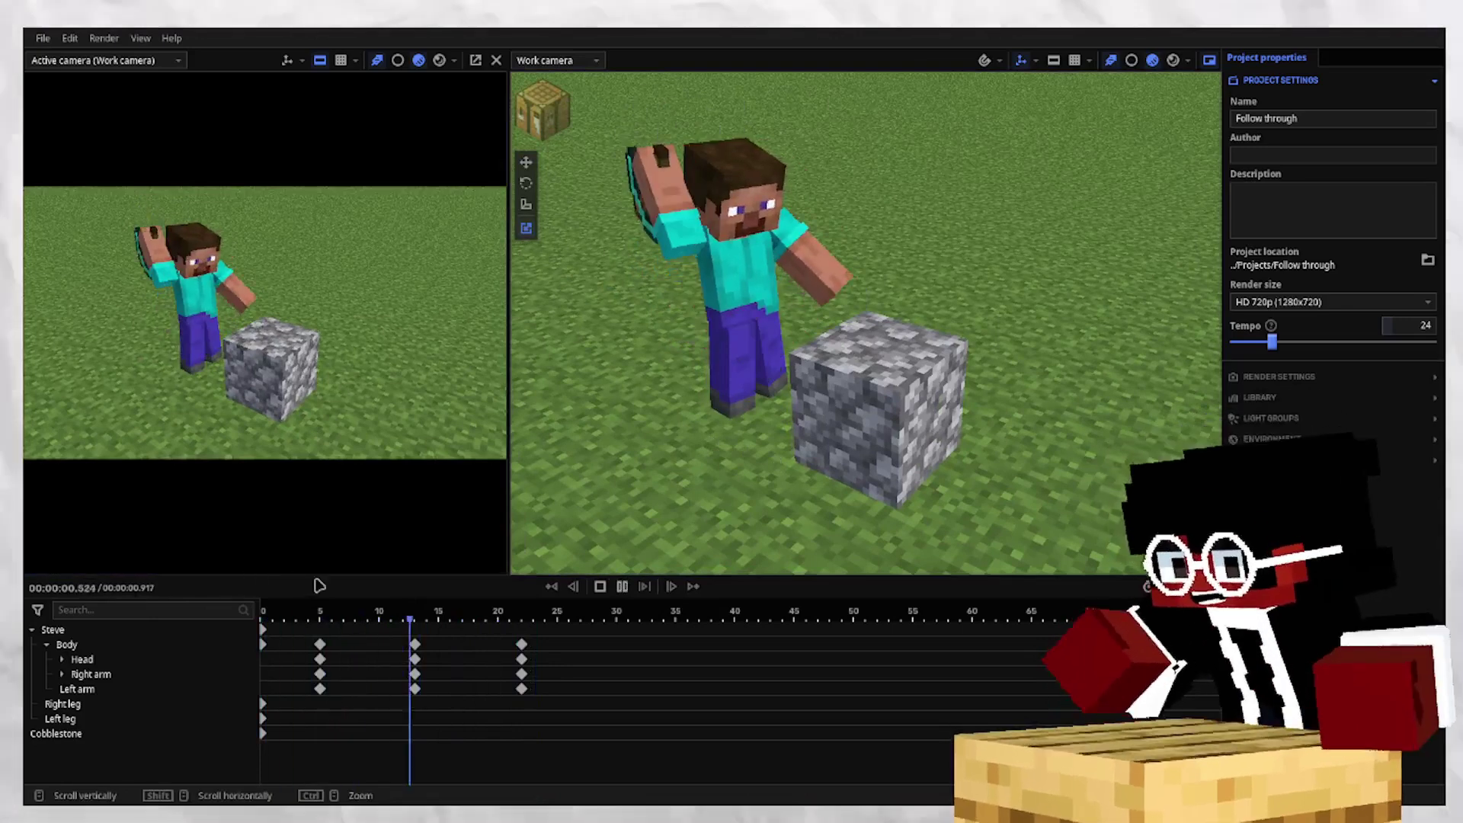
{"action": "left_click_drag", "start_coordinate": [434, 615], "coordinate": [128, 519]}
{"action": "key", "text": "space"}
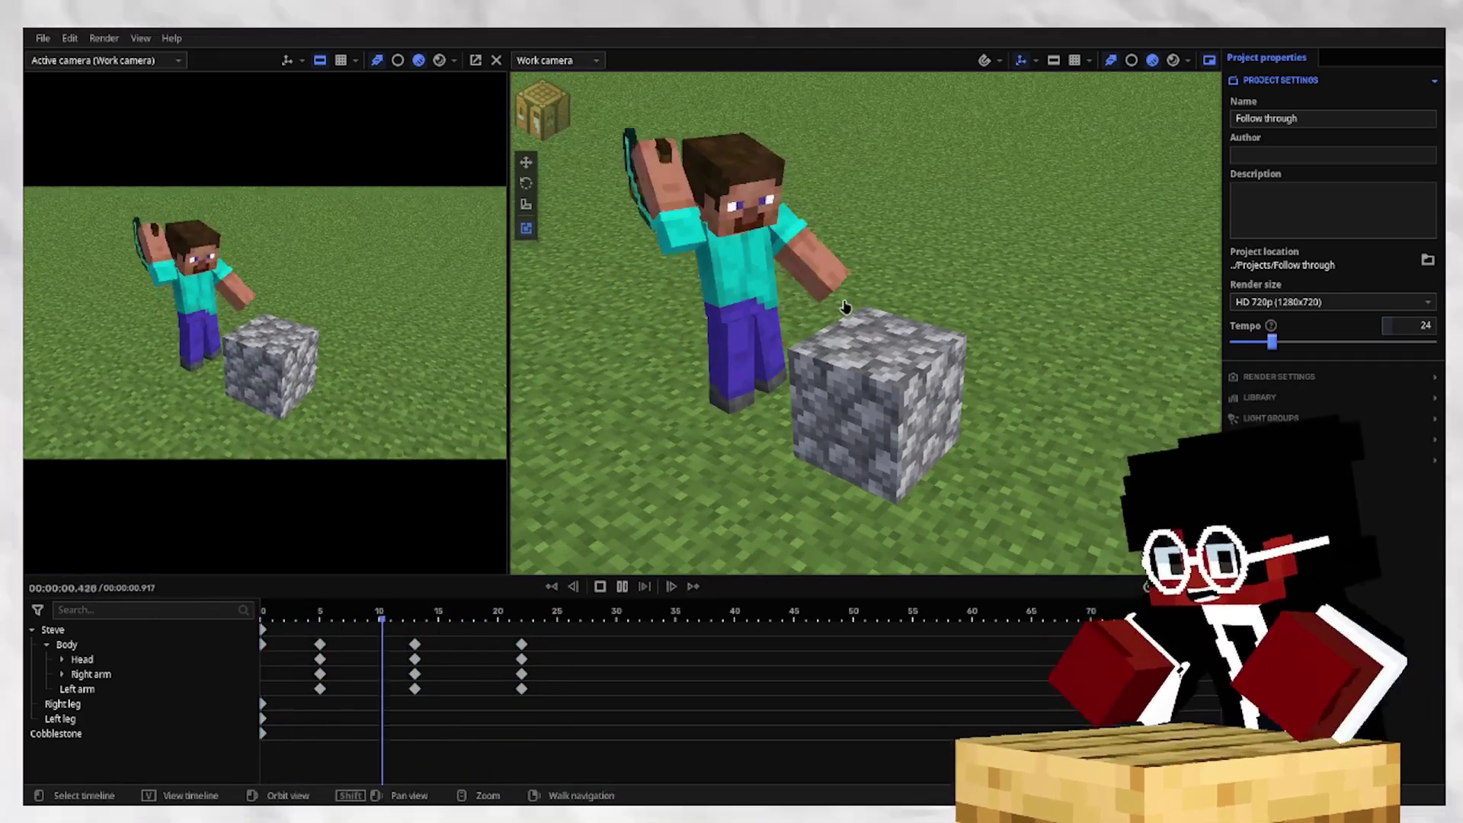
{"action": "left_click_drag", "start_coordinate": [436, 623], "coordinate": [282, 603]}
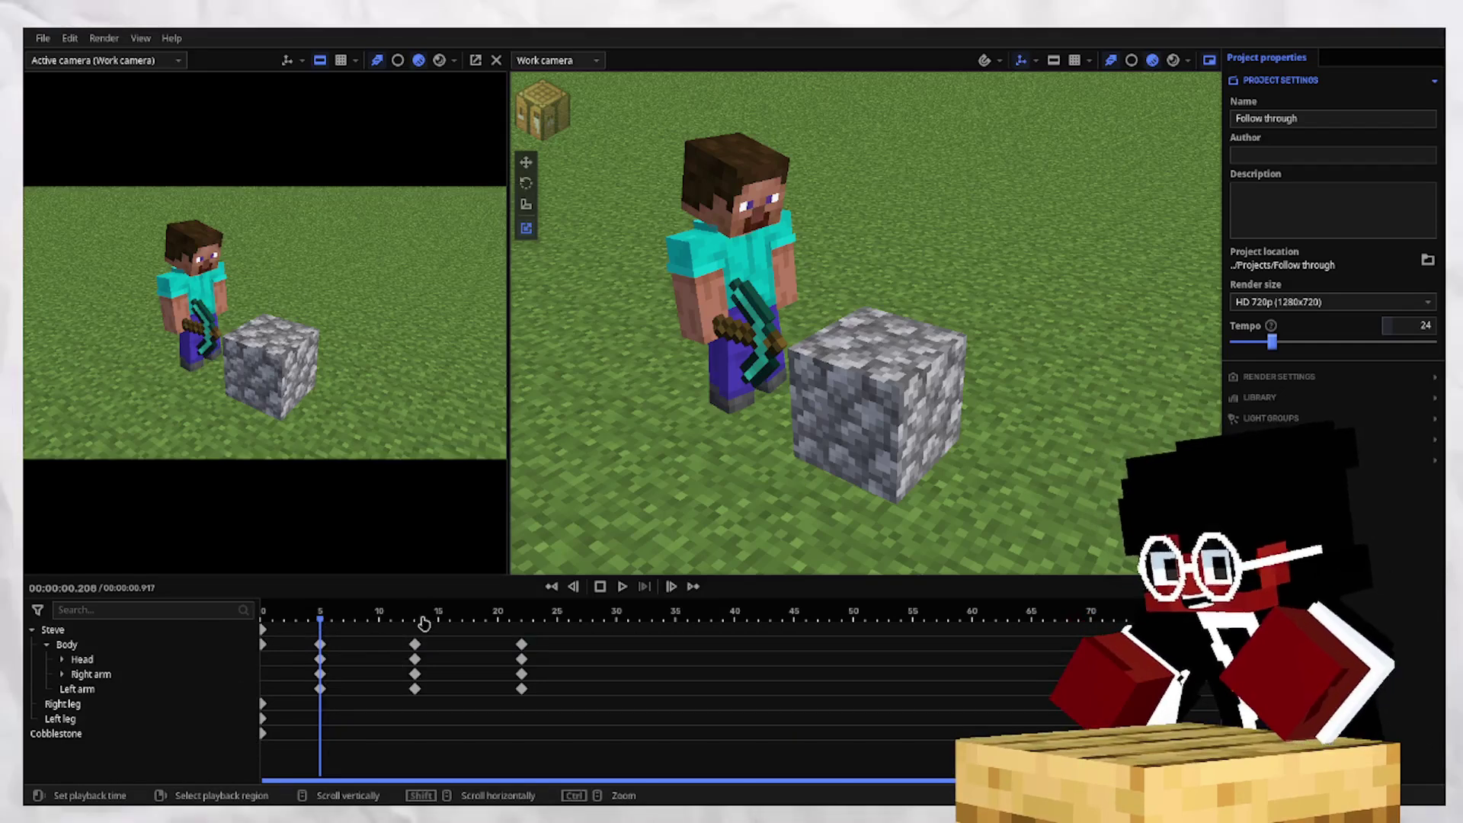
Compare the key poses at frames 5, 13 and 22, then scrub and replay the swing between them.
{"action": "left_click", "coordinate": [415, 620]}
{"action": "left_click", "coordinate": [521, 621]}
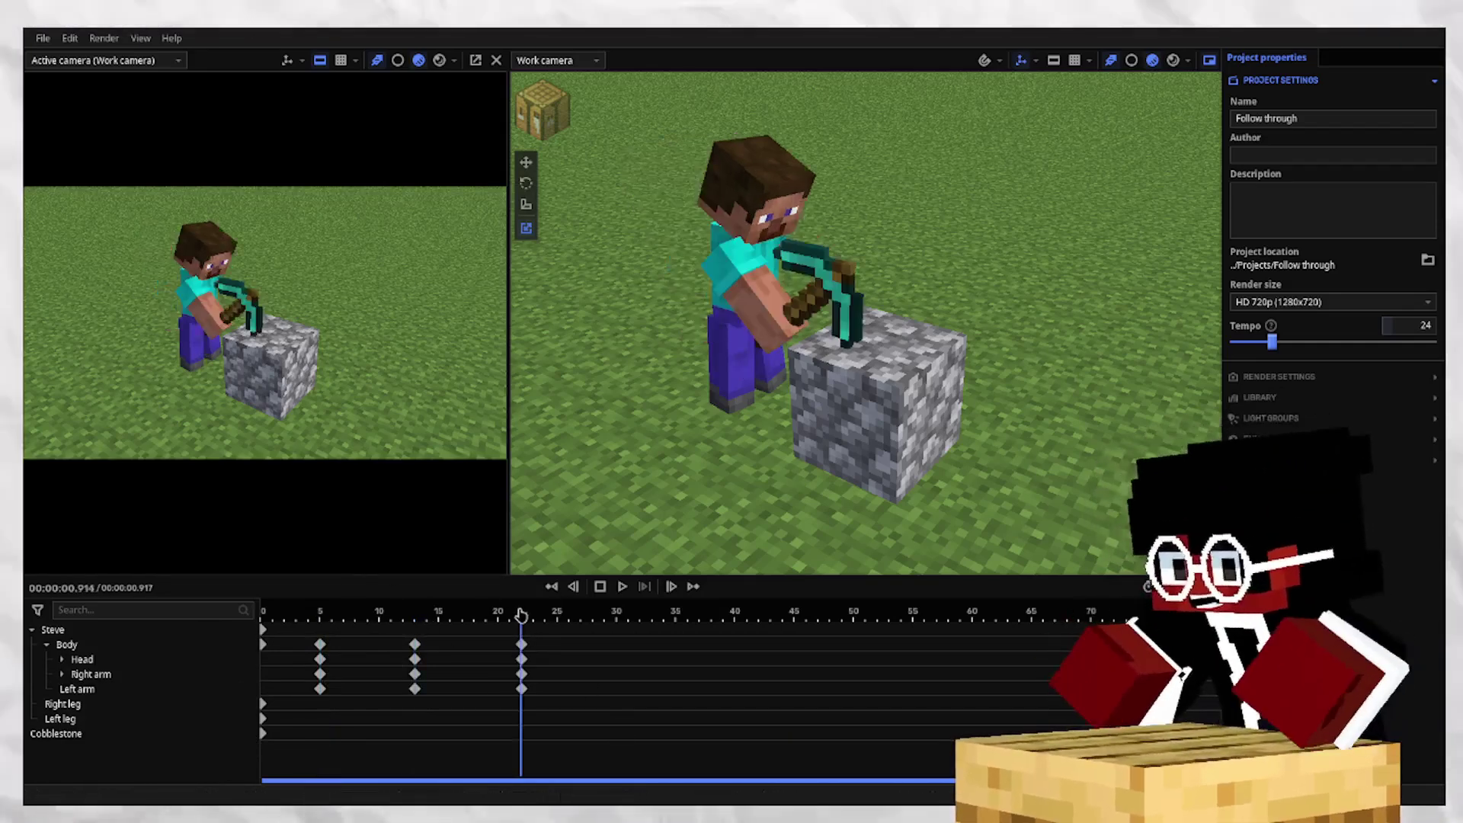
{"action": "left_click", "coordinate": [323, 621]}
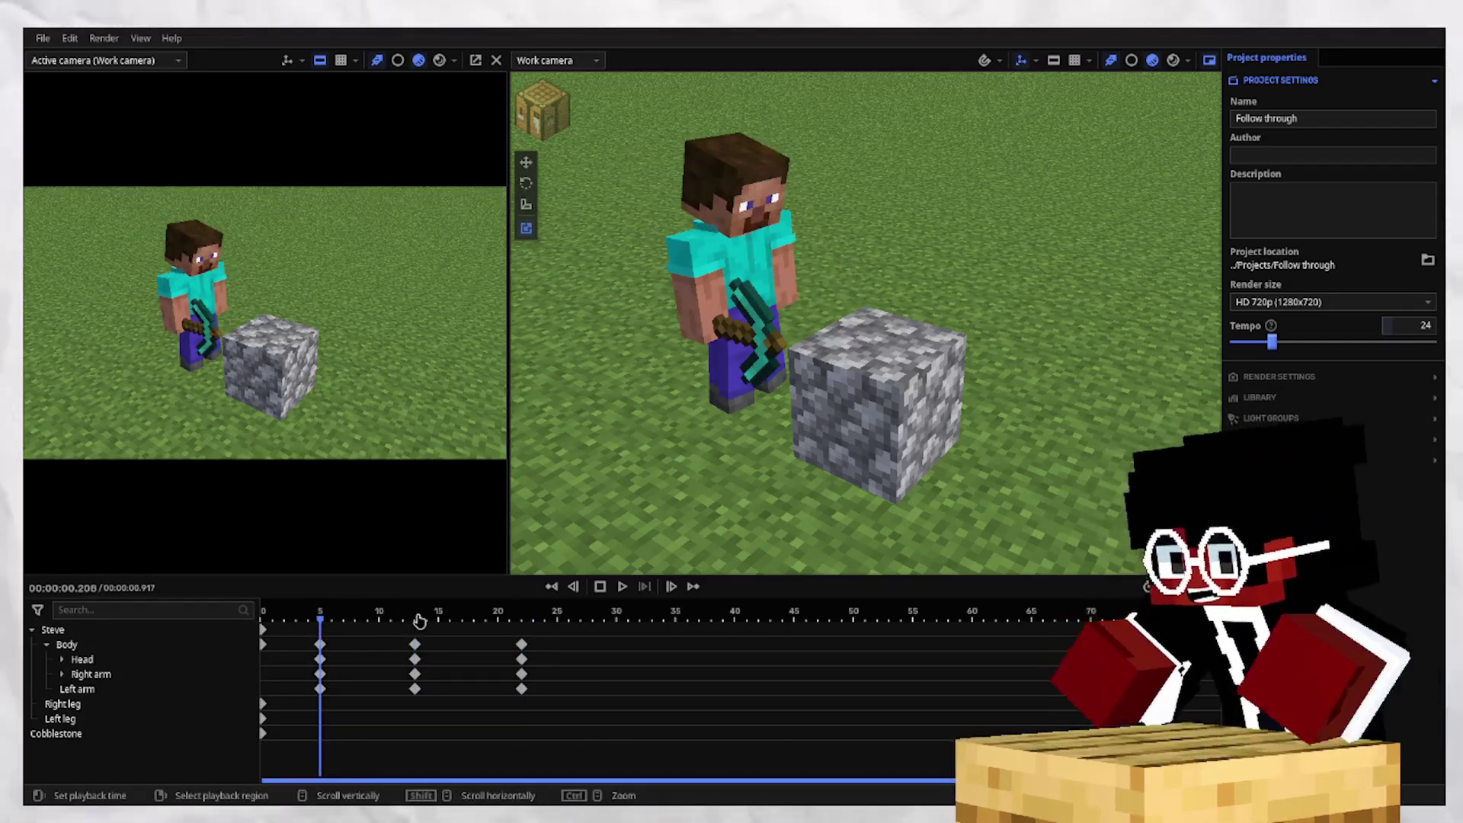
{"action": "left_click", "coordinate": [420, 620]}
{"action": "left_click", "coordinate": [522, 620]}
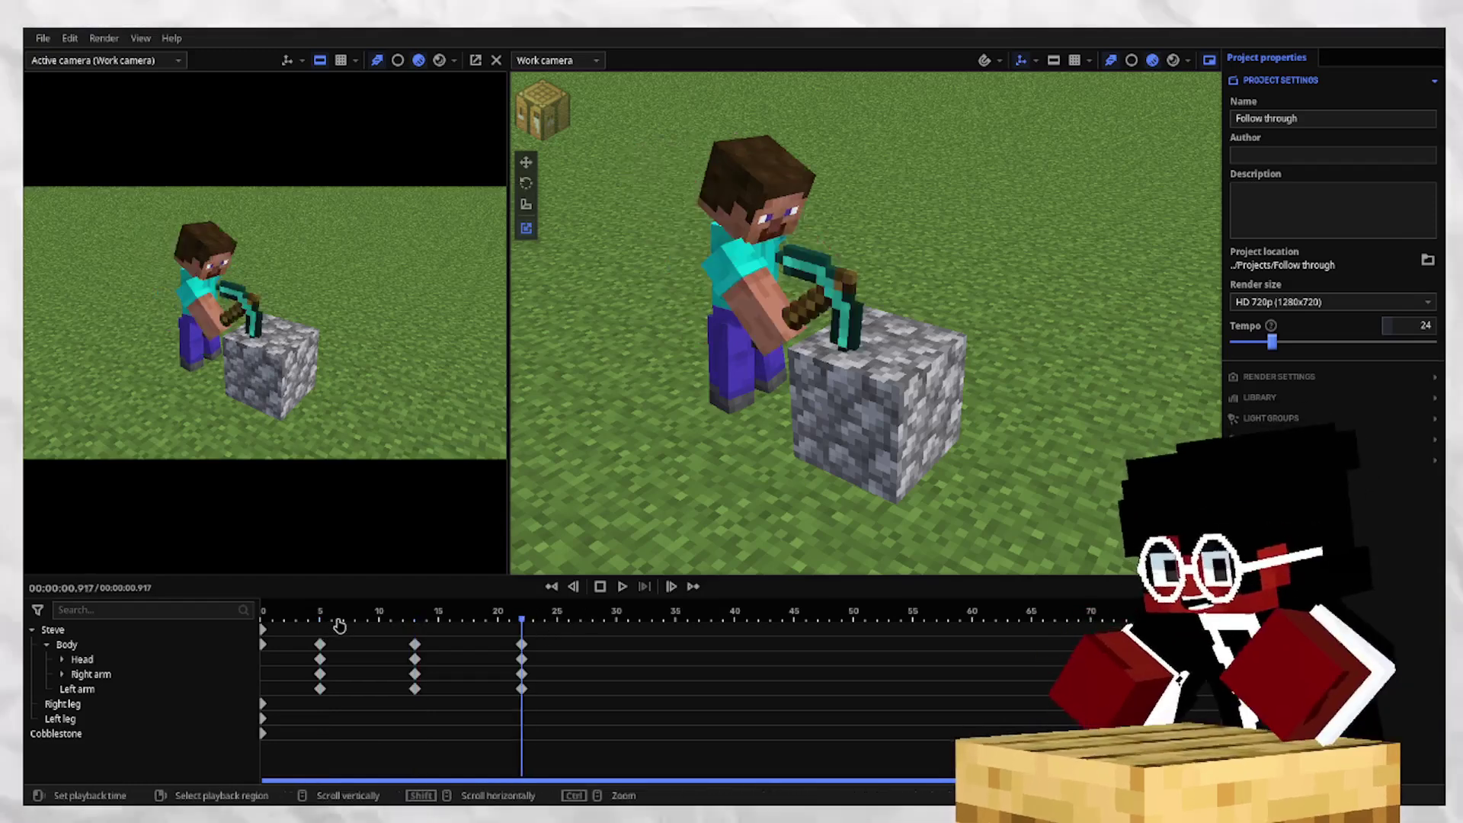
{"action": "left_click_drag", "start_coordinate": [319, 618], "coordinate": [558, 762]}
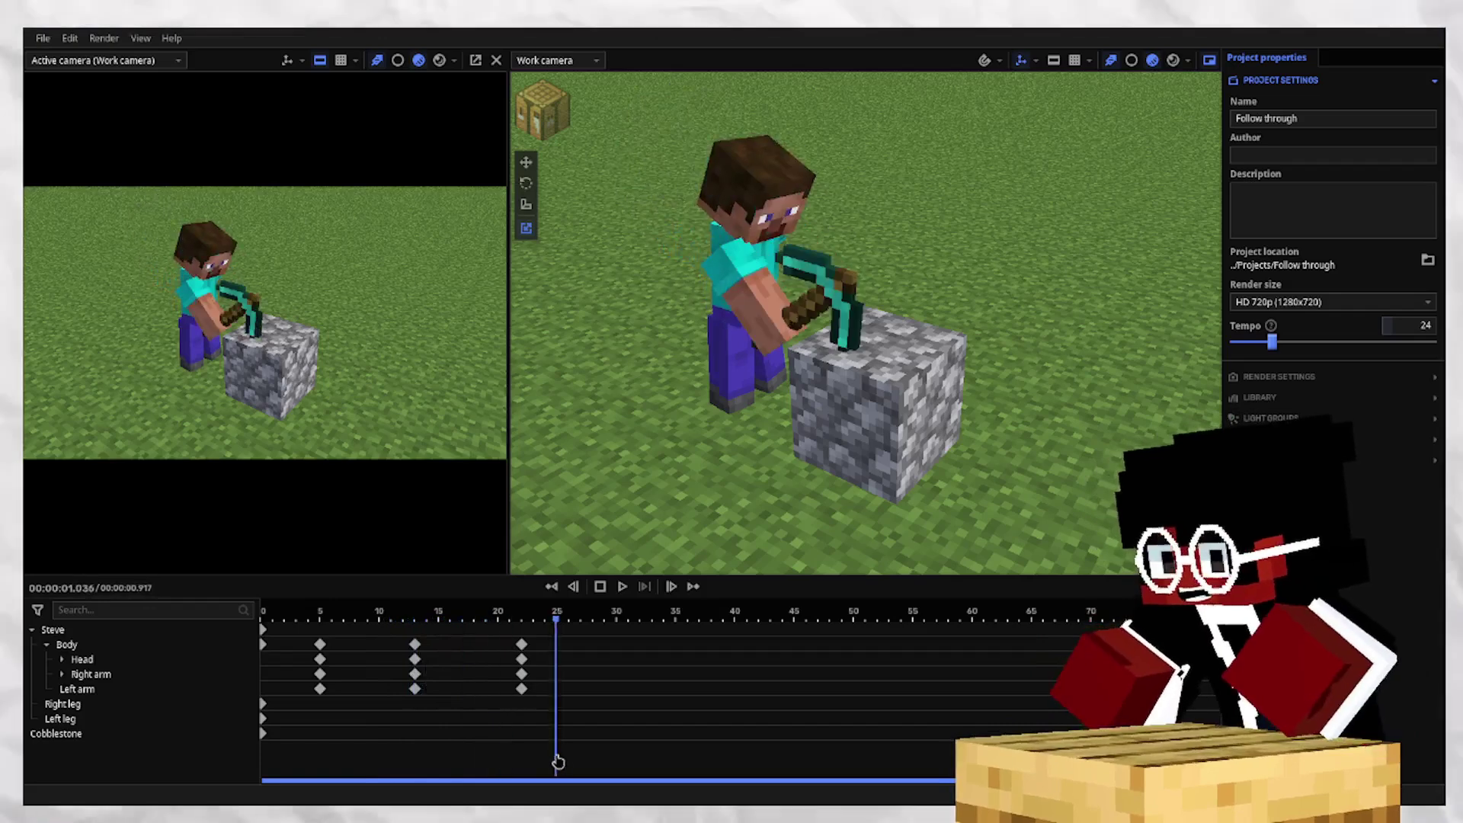
{"action": "key", "text": "space"}
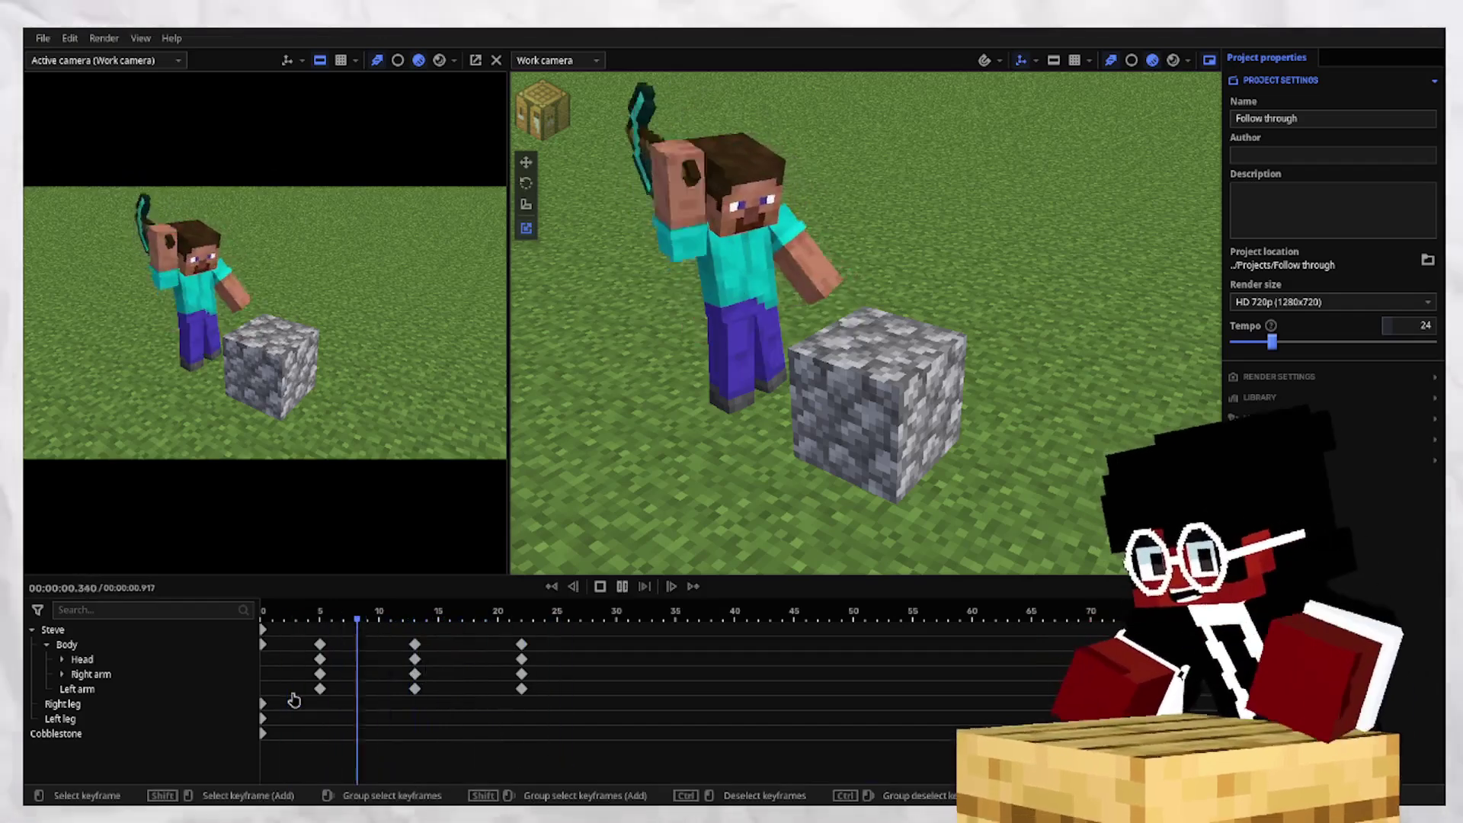
{"action": "key", "text": "space"}
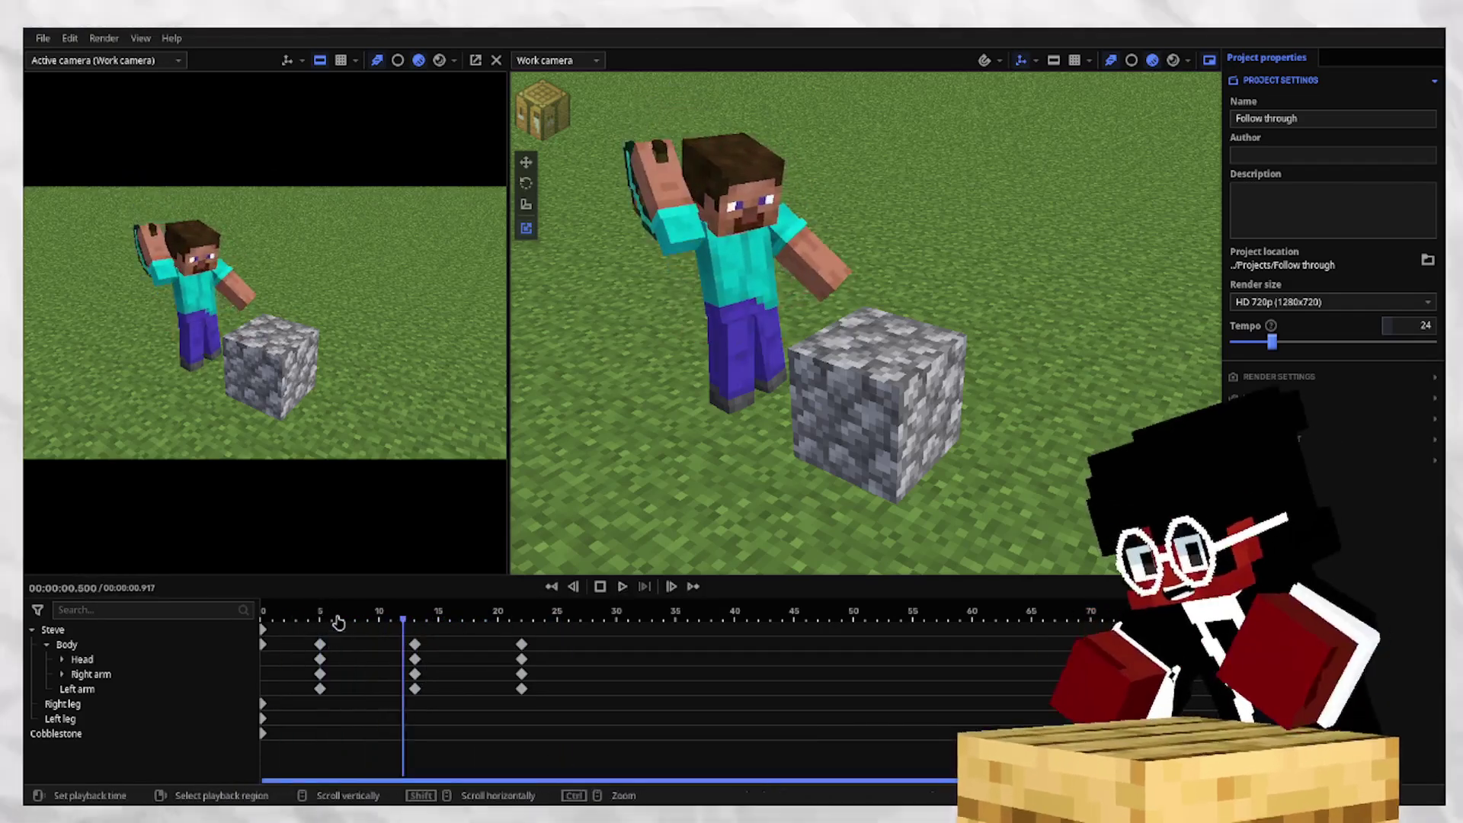
Hold the wind-up pose with duplicate keyframes at frame 14, shift the strike keyframes to frame 23, and replay the swing.
{"action": "left_click_drag", "start_coordinate": [338, 622], "coordinate": [478, 669]}
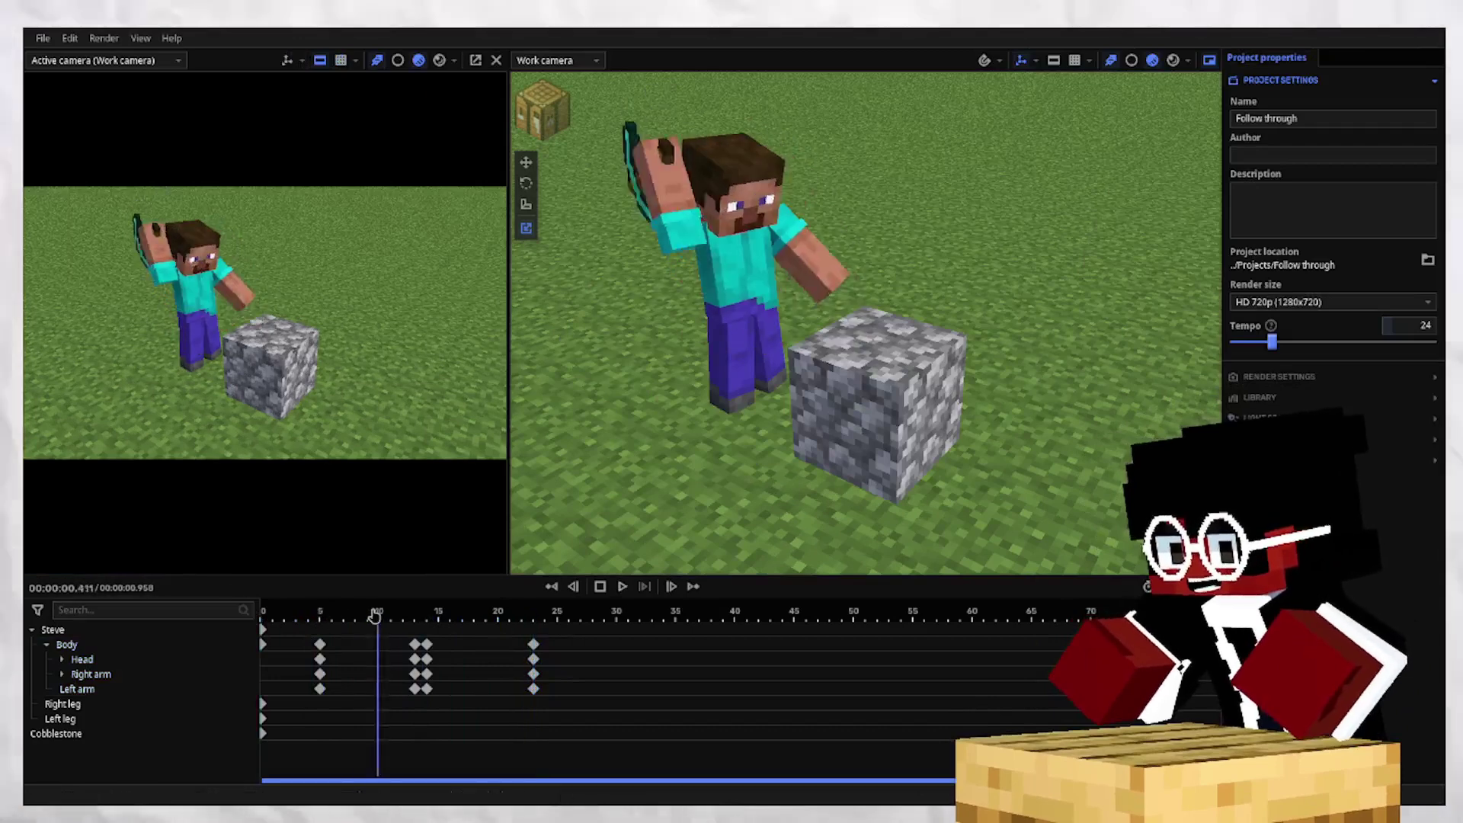
{"action": "left_click", "coordinate": [338, 624]}
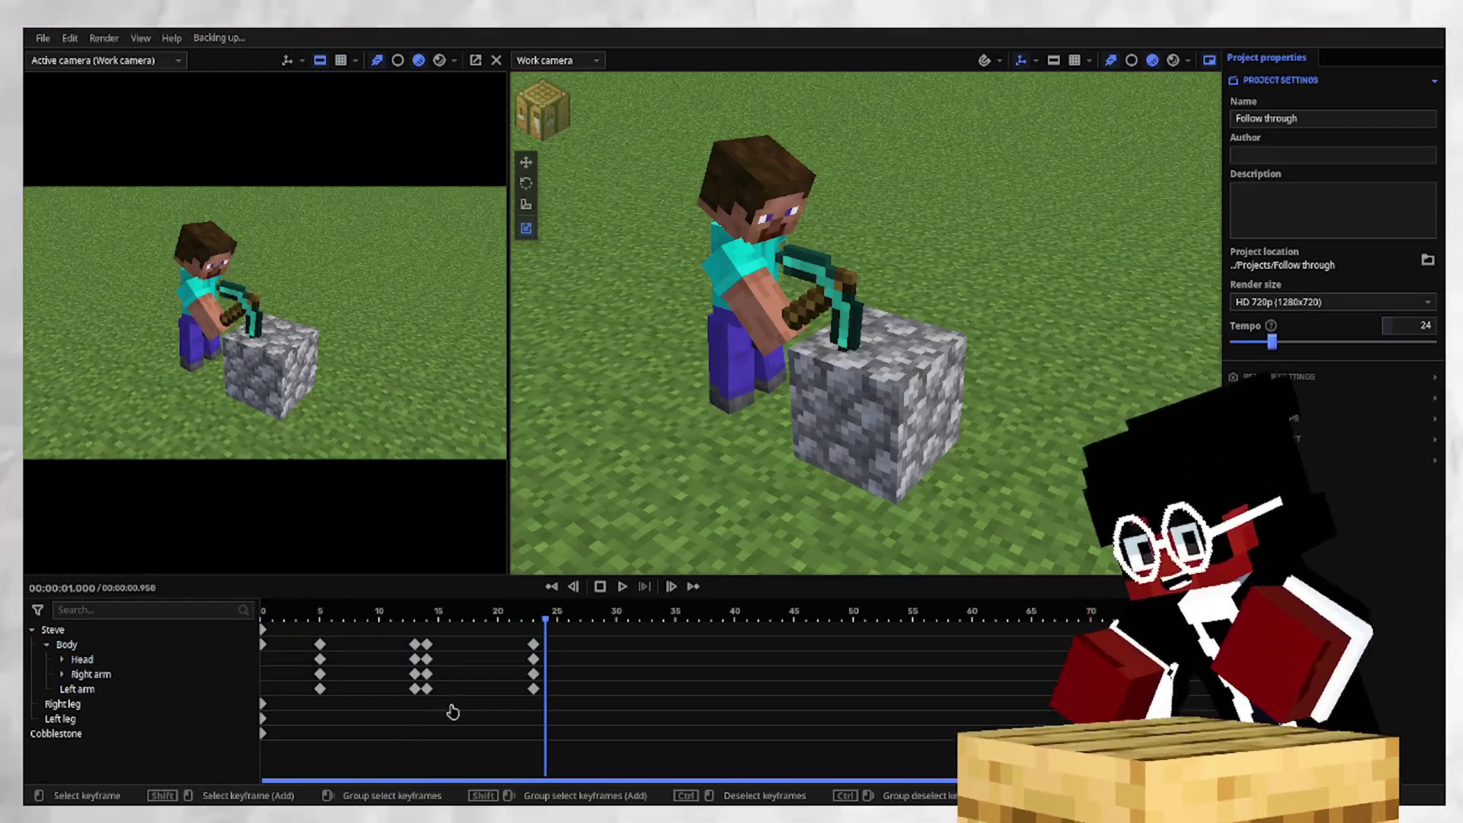
Remove the duplicate wind-up keyframes so the swing's keys sit at frames 5, 13 and 22, and scrub through the motion.
{"action": "left_click_drag", "start_coordinate": [429, 636], "coordinate": [422, 633]}
{"action": "key", "text": "Delete"}
{"action": "key", "text": "ctrl+z"}
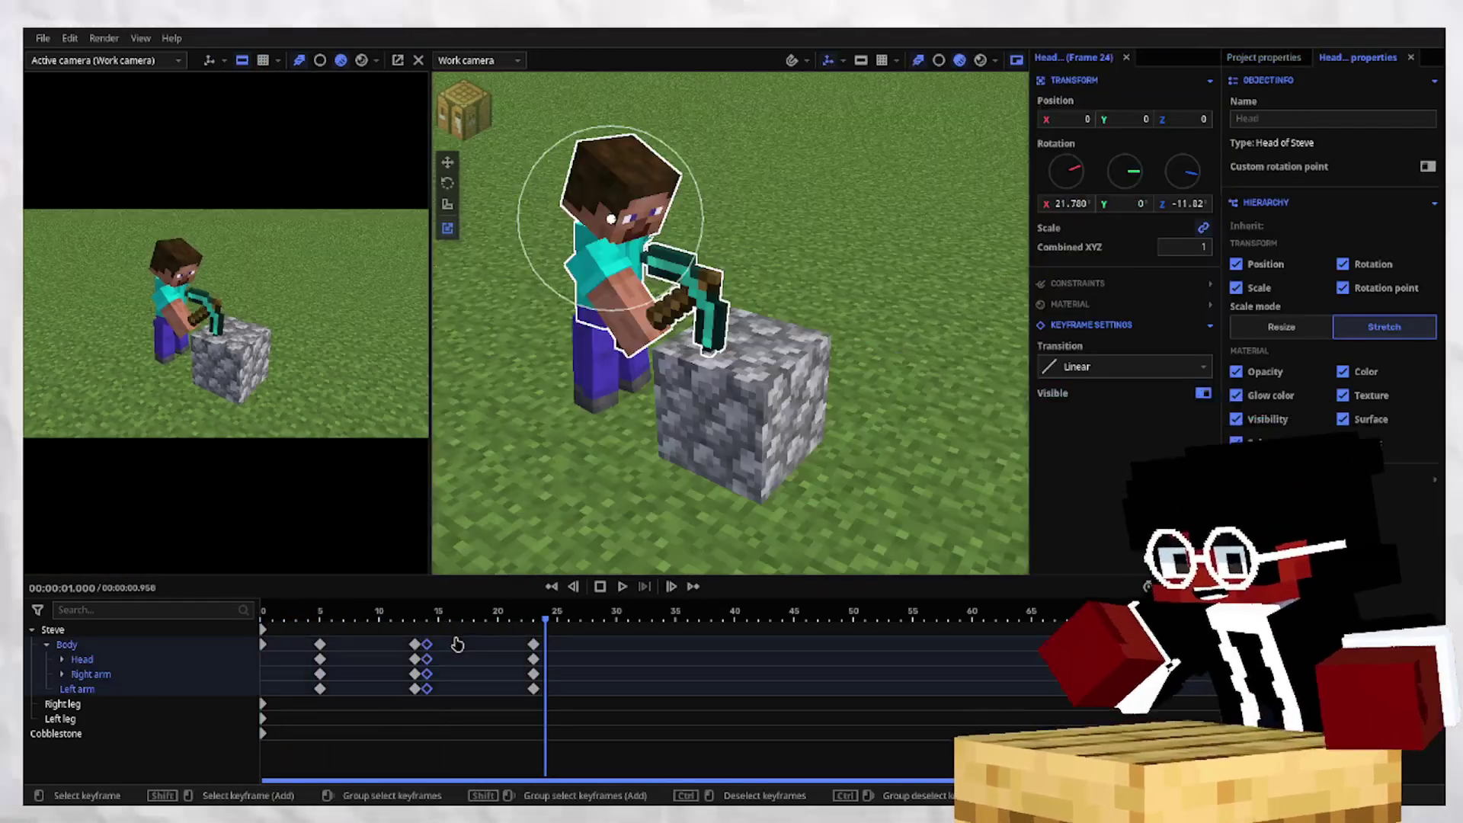
{"action": "left_click", "coordinate": [461, 644]}
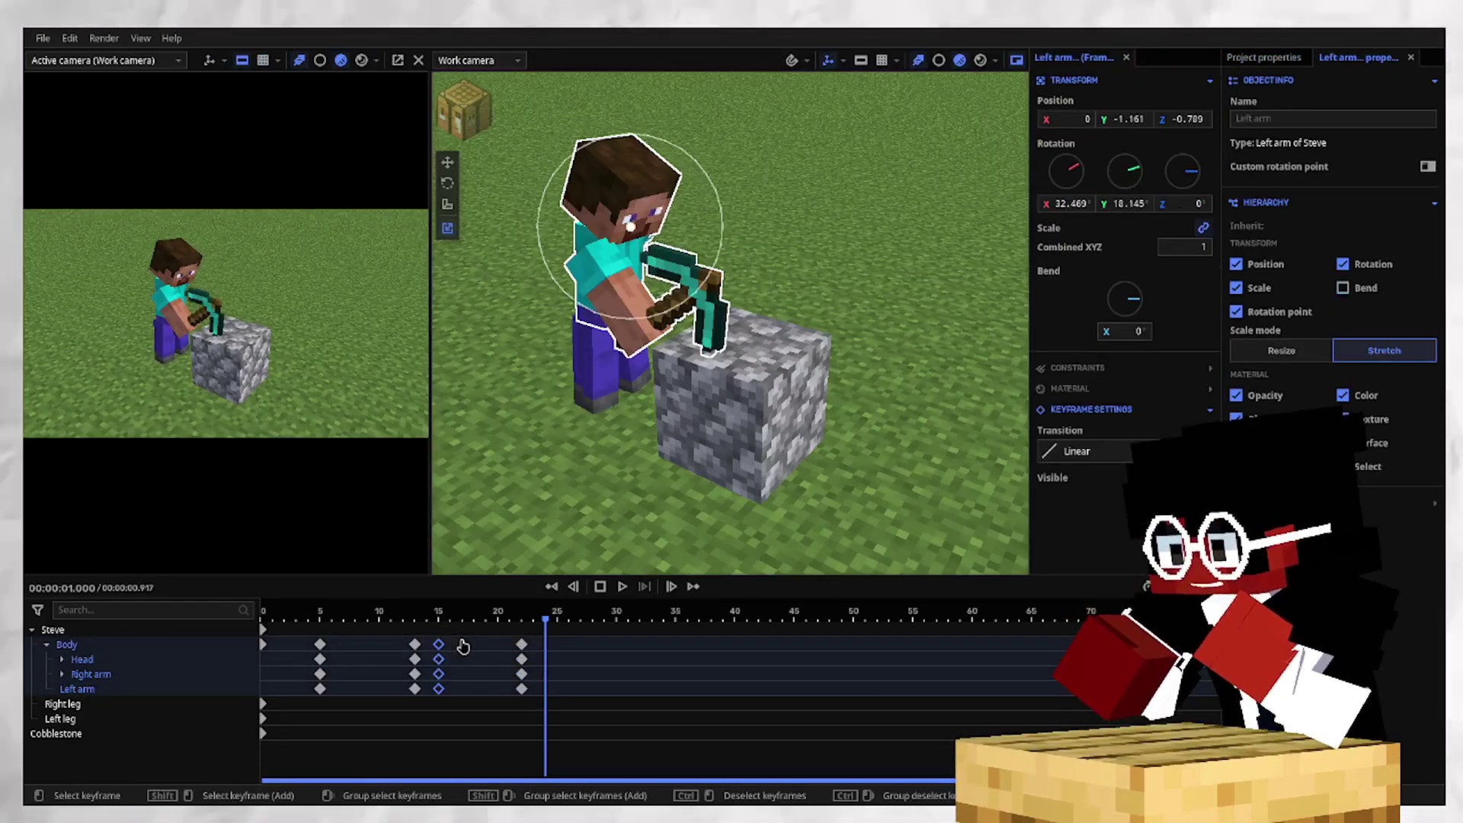
{"action": "left_click", "coordinate": [561, 553]}
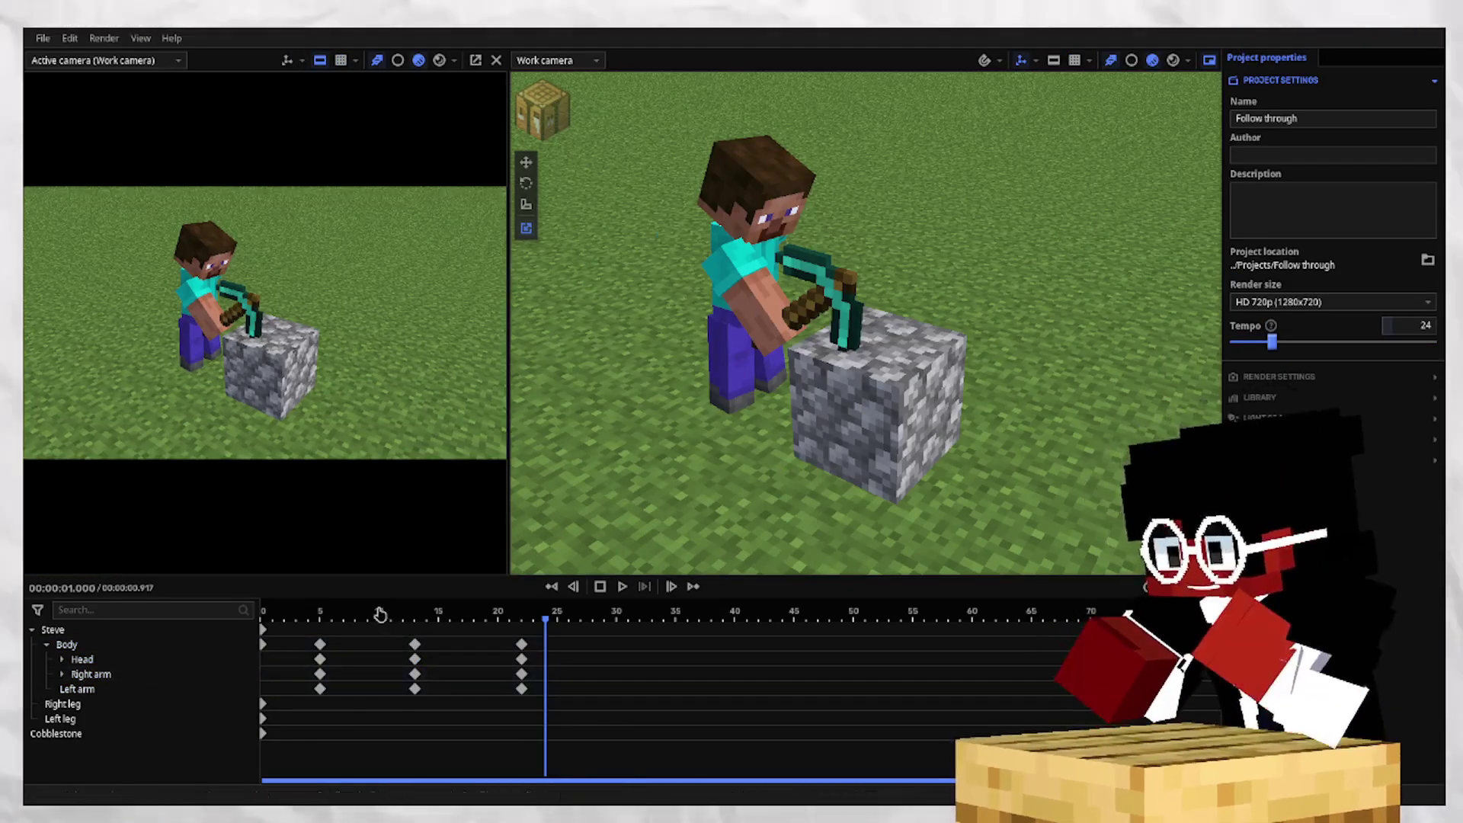
{"action": "left_click_drag", "start_coordinate": [310, 521], "coordinate": [356, 614]}
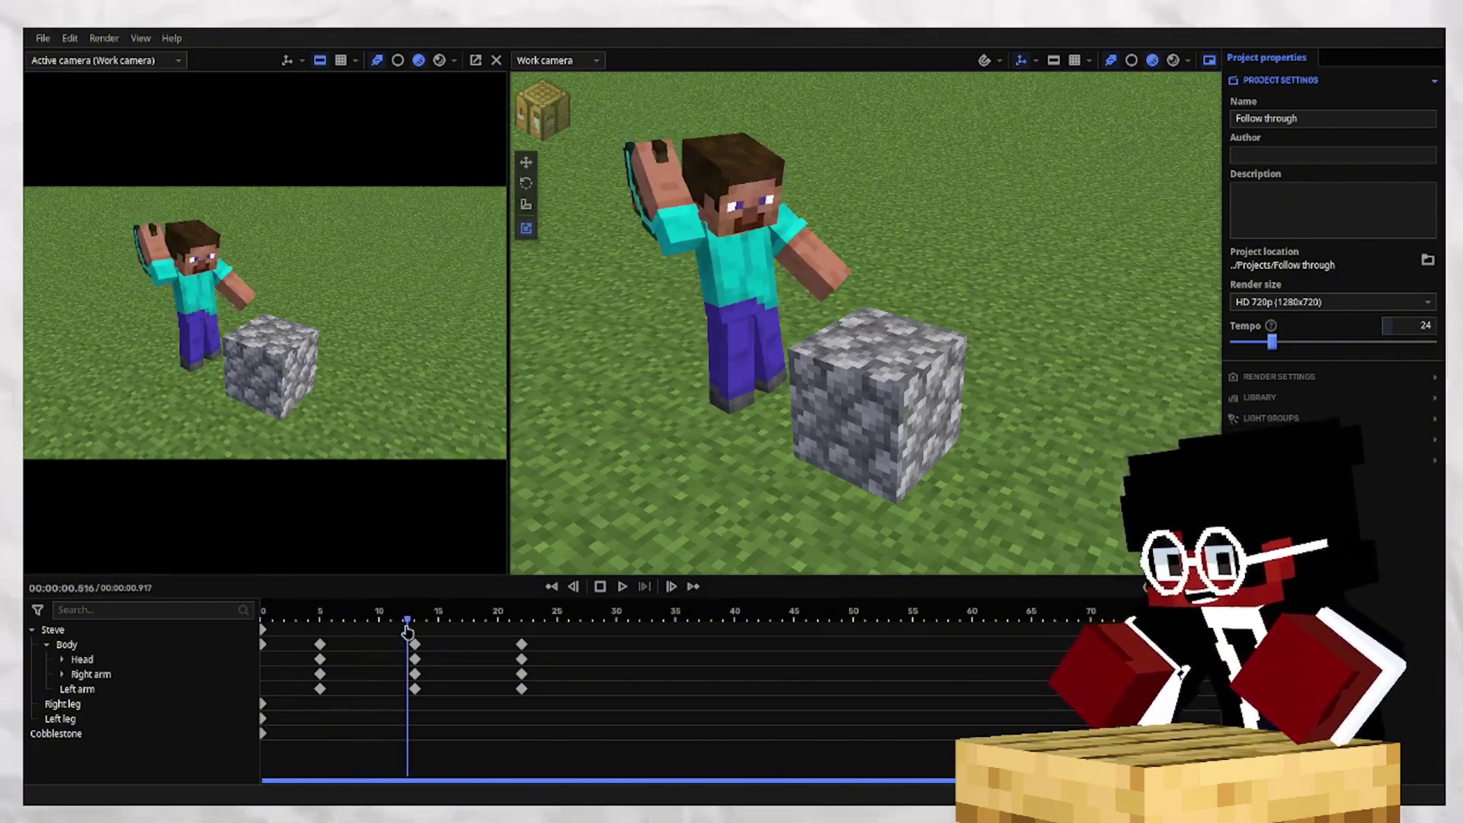
{"action": "left_click_drag", "start_coordinate": [467, 653], "coordinate": [379, 705]}
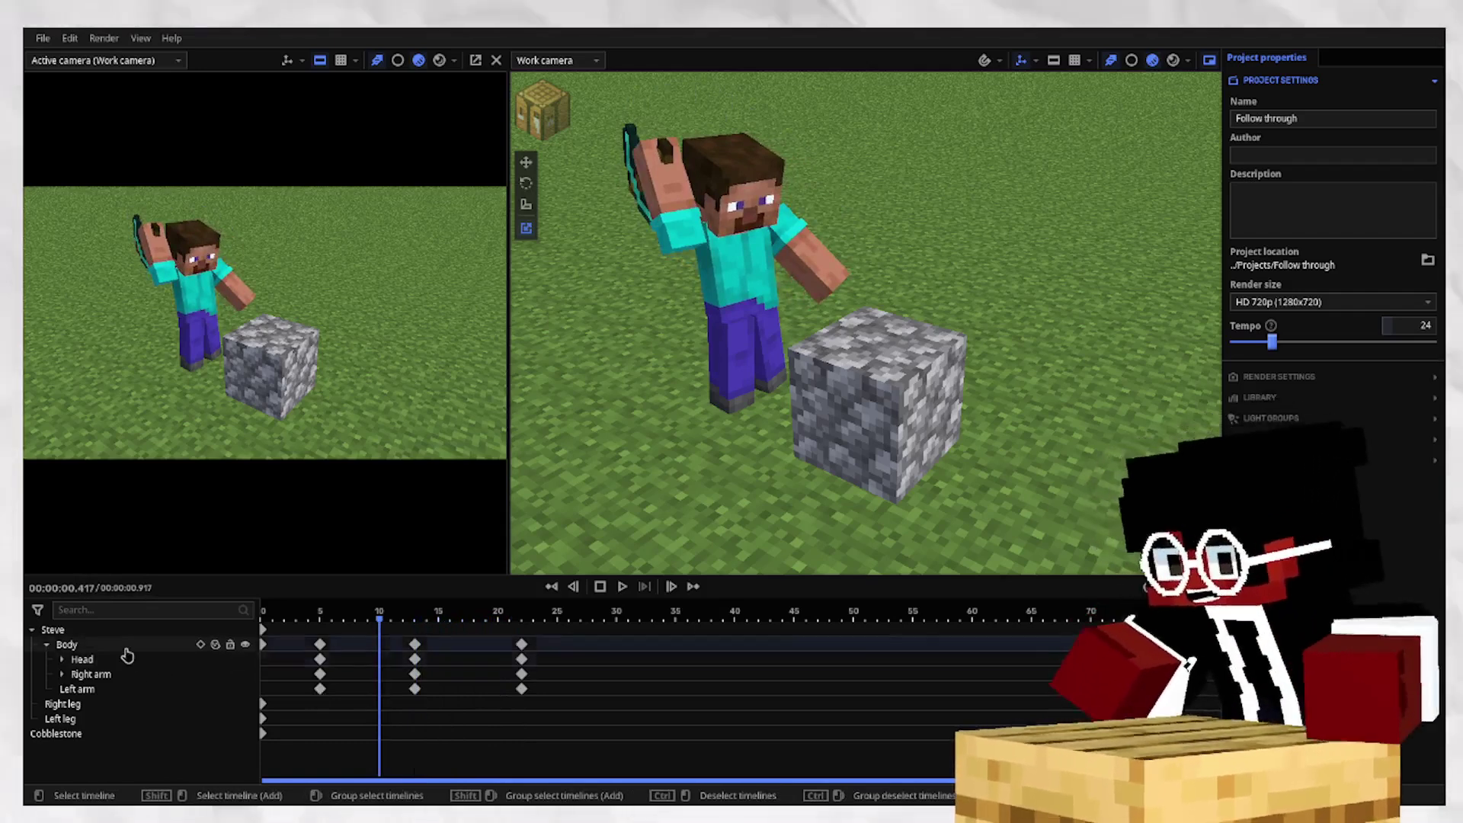
Delay both arms' keyframes to frames 7, 15 and 24 so they lag behind the body, and replay the swing.
{"action": "left_click", "coordinate": [141, 646]}
{"action": "left_click_drag", "start_coordinate": [327, 618], "coordinate": [344, 647]}
{"action": "left_click", "coordinate": [165, 677]}
{"action": "left_click", "coordinate": [183, 689]}
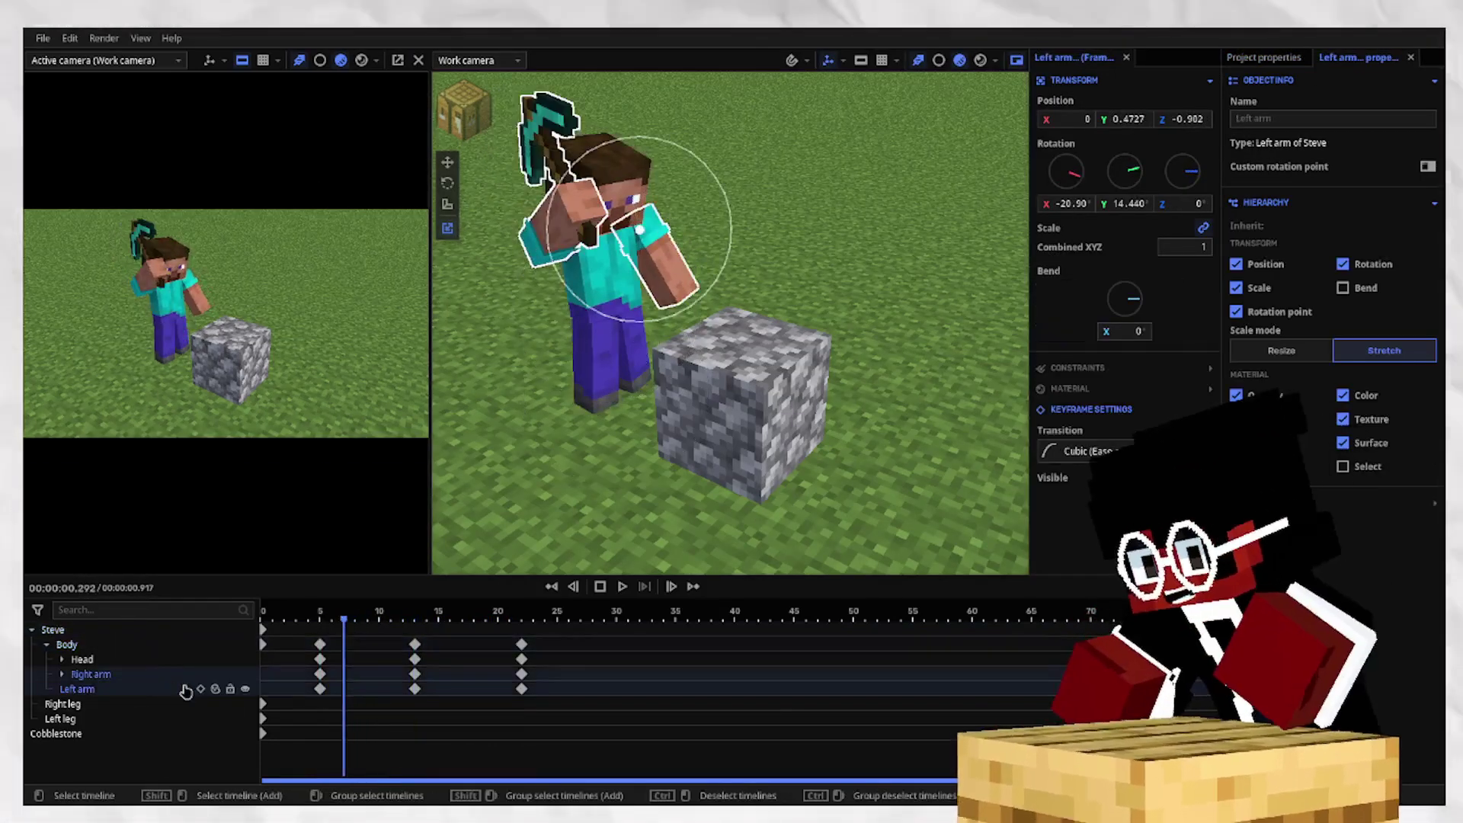
{"action": "left_click", "coordinate": [202, 691]}
{"action": "left_click", "coordinate": [321, 673]}
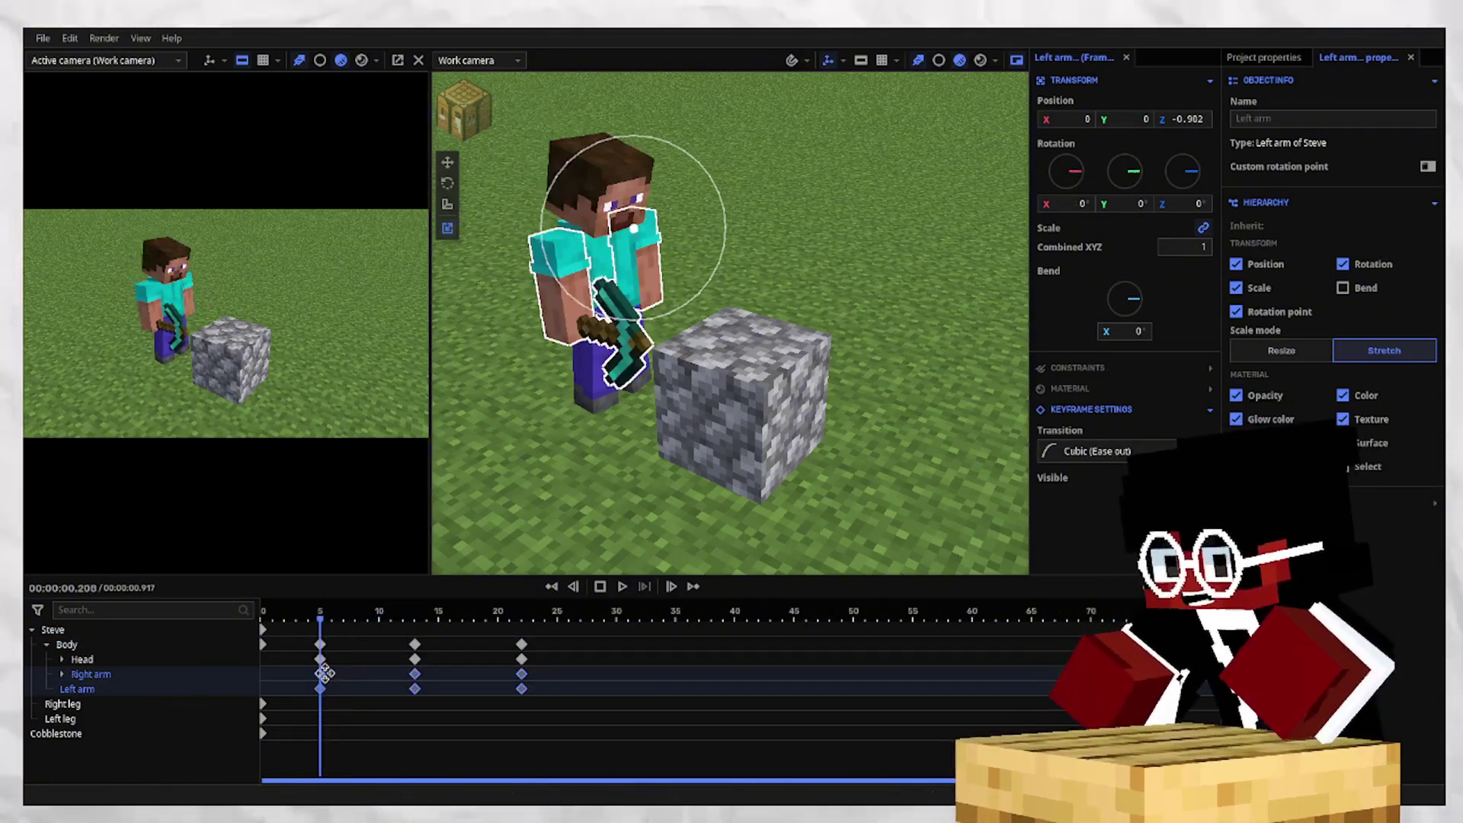
{"action": "left_click_drag", "start_coordinate": [334, 673], "coordinate": [339, 672]}
{"action": "key", "text": "space"}
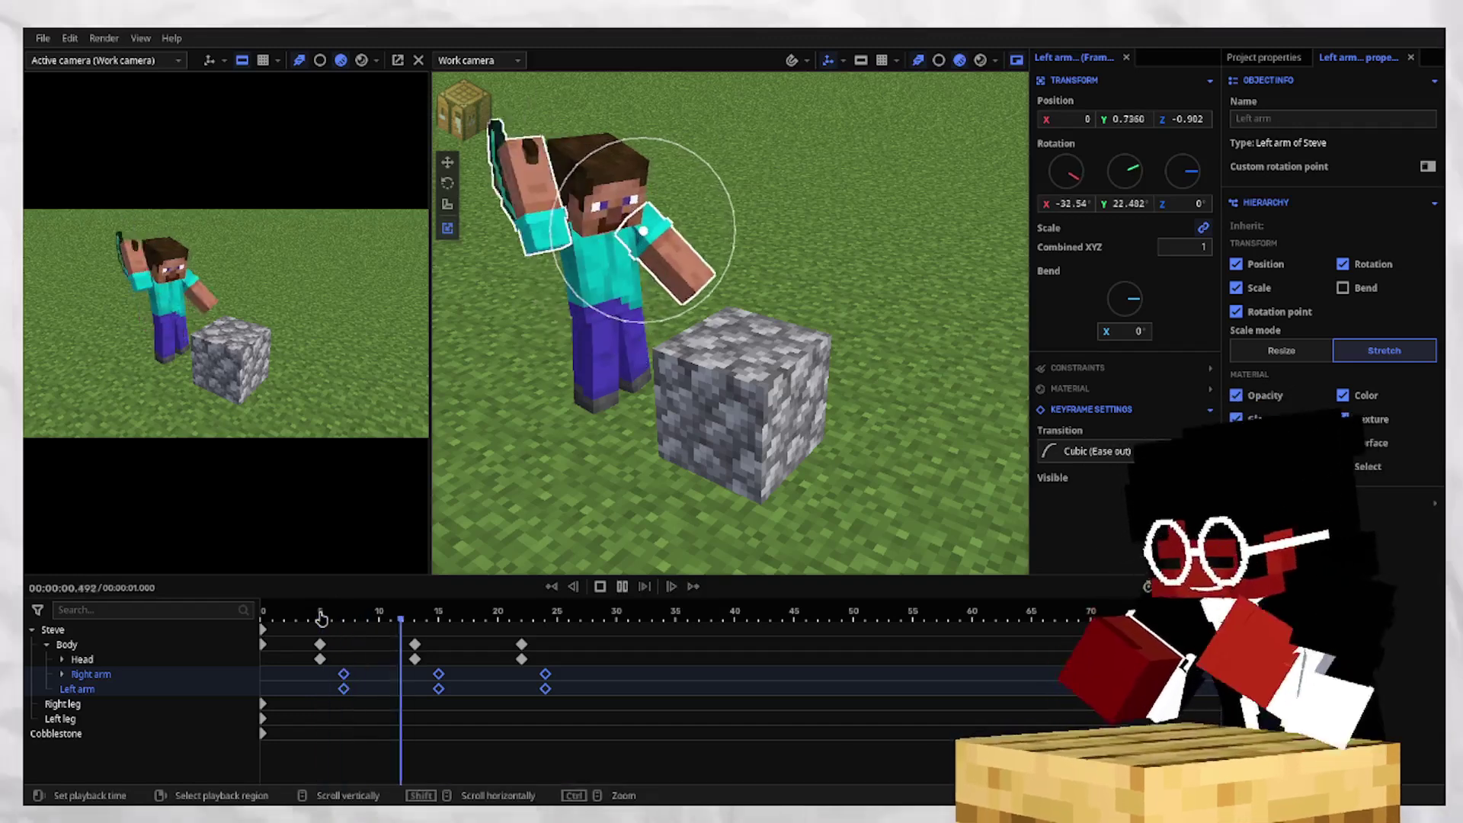
{"action": "left_click", "coordinate": [535, 545]}
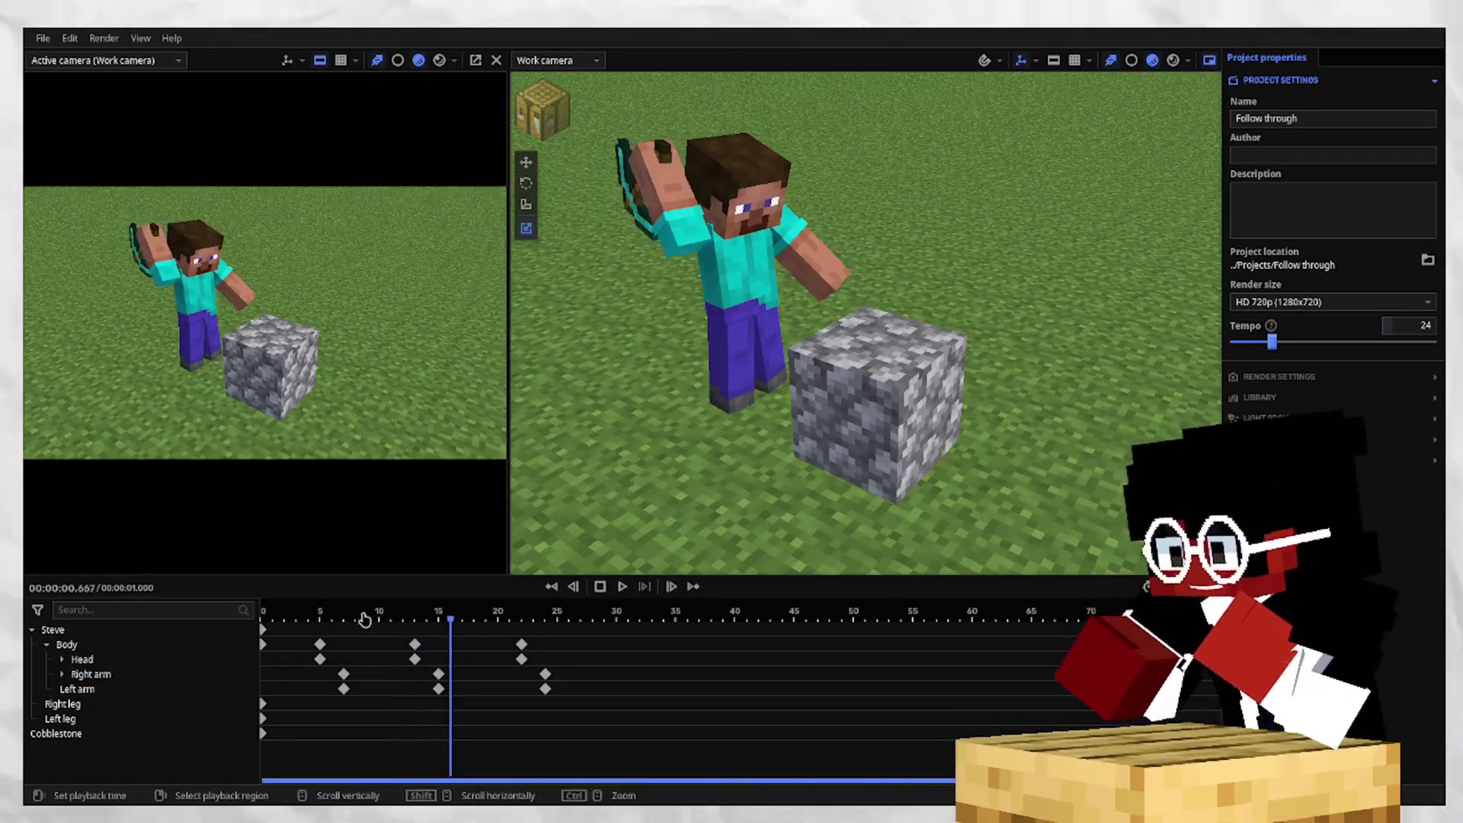
Shift both arms' keyframes to frames 6, 14 and 23, move the body's strike keyframe to frame 24, and review the swing.
{"action": "left_click_drag", "start_coordinate": [358, 690], "coordinate": [535, 675]}
{"action": "left_click", "coordinate": [469, 569]}
{"action": "key", "text": "space"}
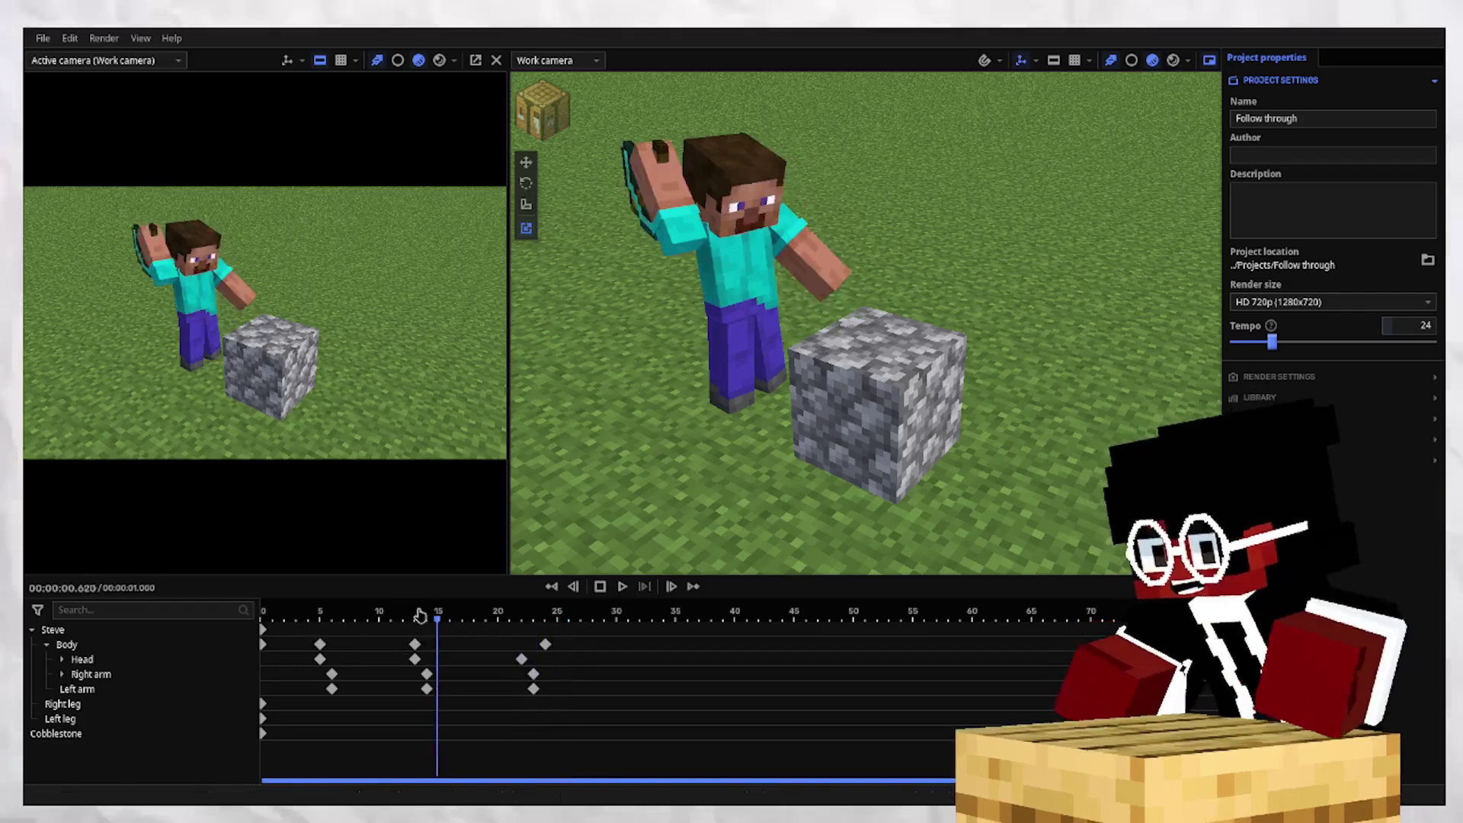
{"action": "left_click_drag", "start_coordinate": [418, 610], "coordinate": [355, 603]}
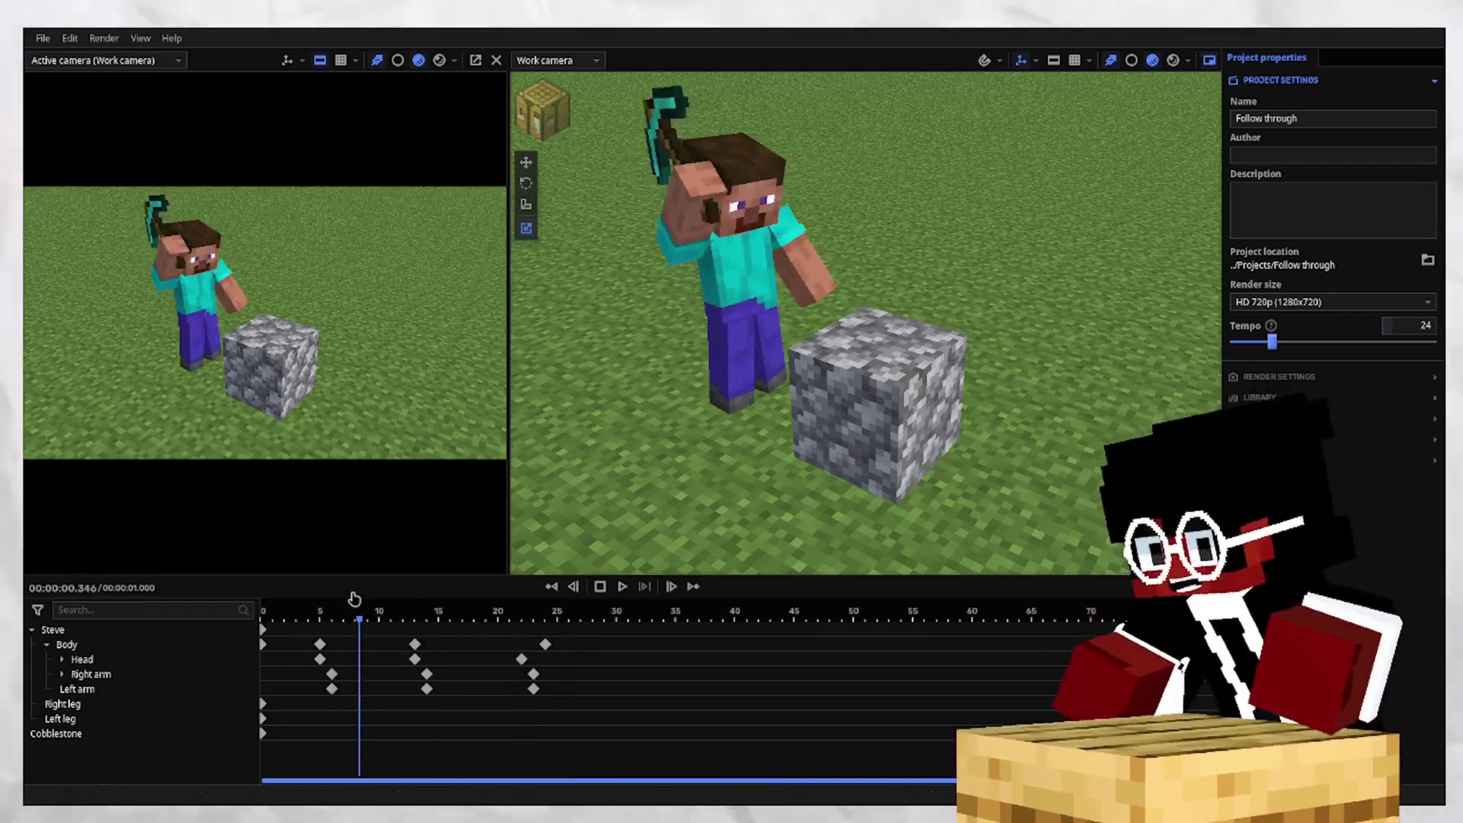
{"action": "left_click", "coordinate": [332, 674]}
{"action": "left_click", "coordinate": [561, 646]}
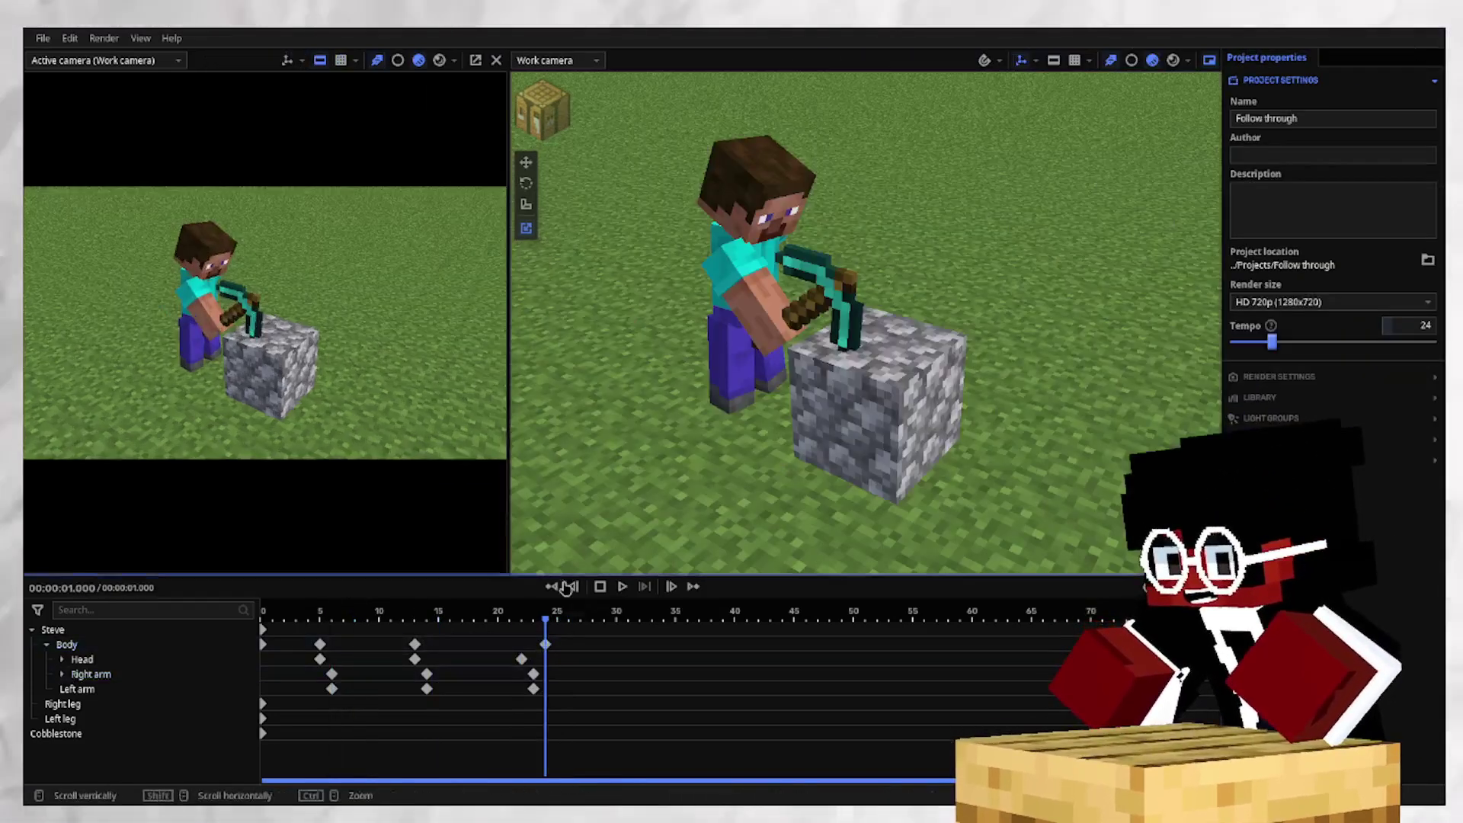
{"action": "left_click", "coordinate": [544, 644]}
{"action": "left_click", "coordinate": [507, 588]}
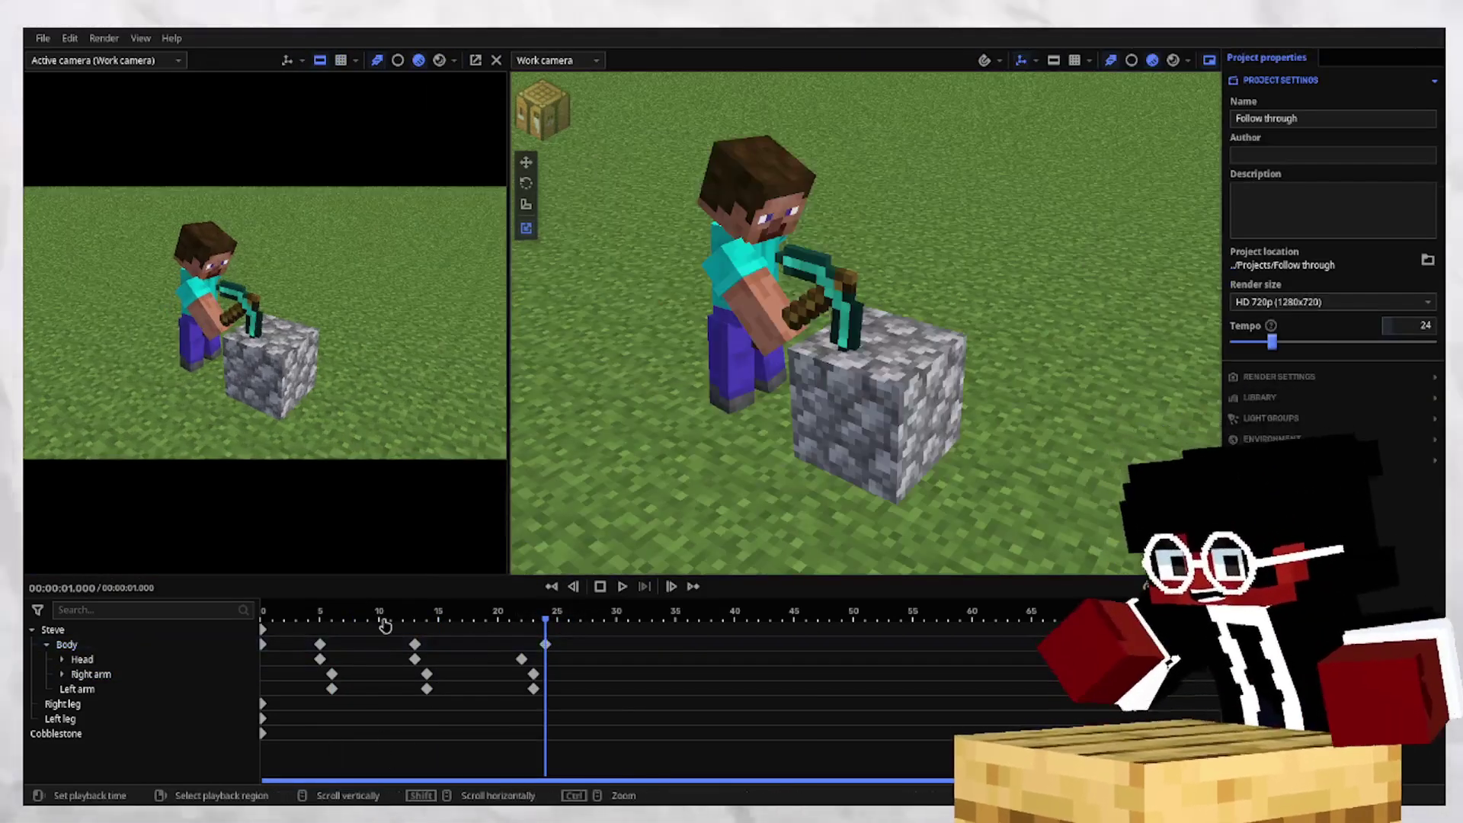
Set the transition of the body's wind-up keyframe at frame 13 to Cubic (Ease in & out) and replay the swing.
{"action": "left_click", "coordinate": [385, 625]}
{"action": "left_click", "coordinate": [415, 643]}
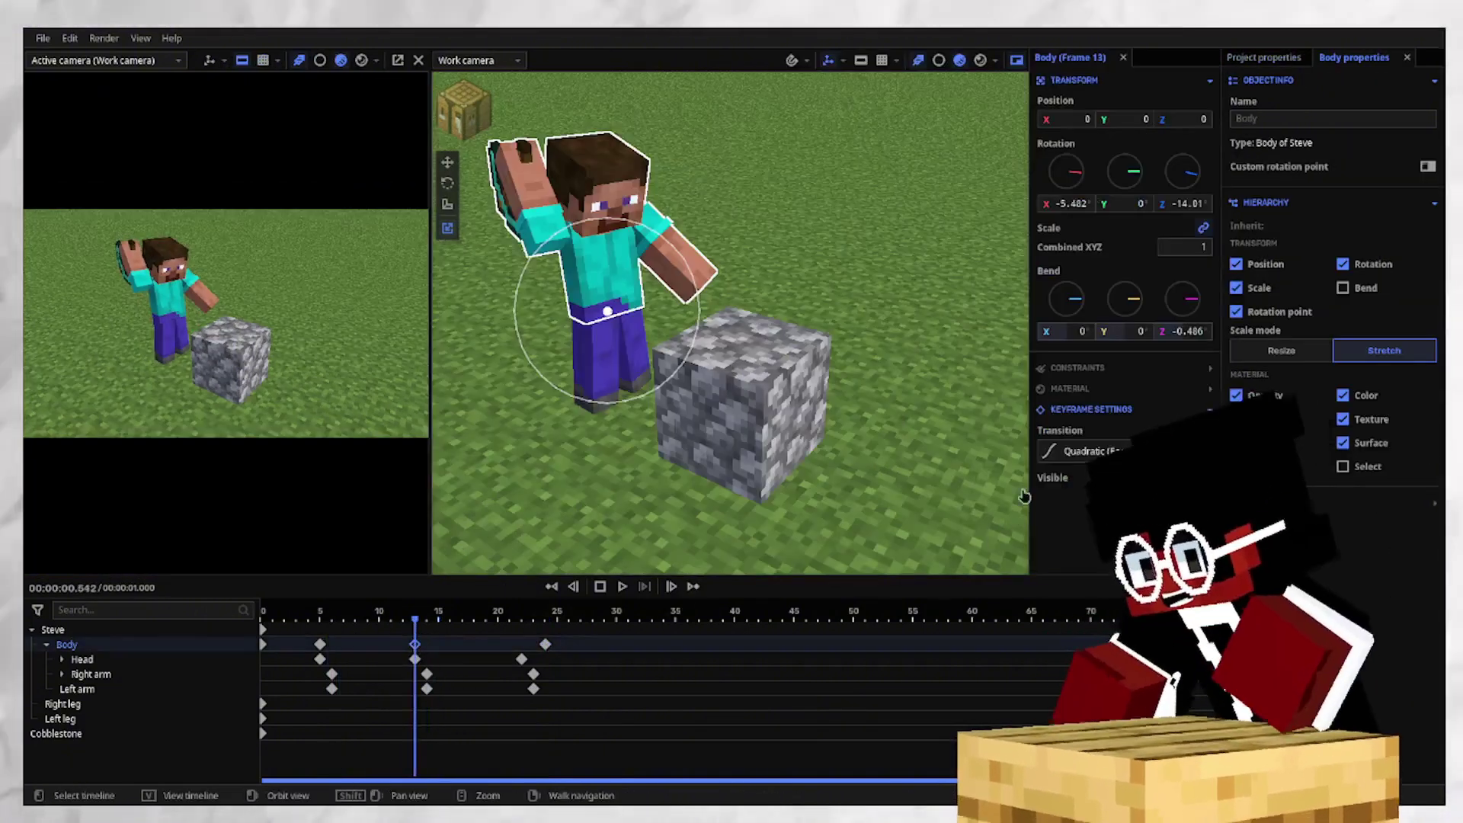
{"action": "left_click", "coordinate": [1050, 452]}
{"action": "left_click", "coordinate": [1034, 366]}
{"action": "left_click", "coordinate": [807, 177]}
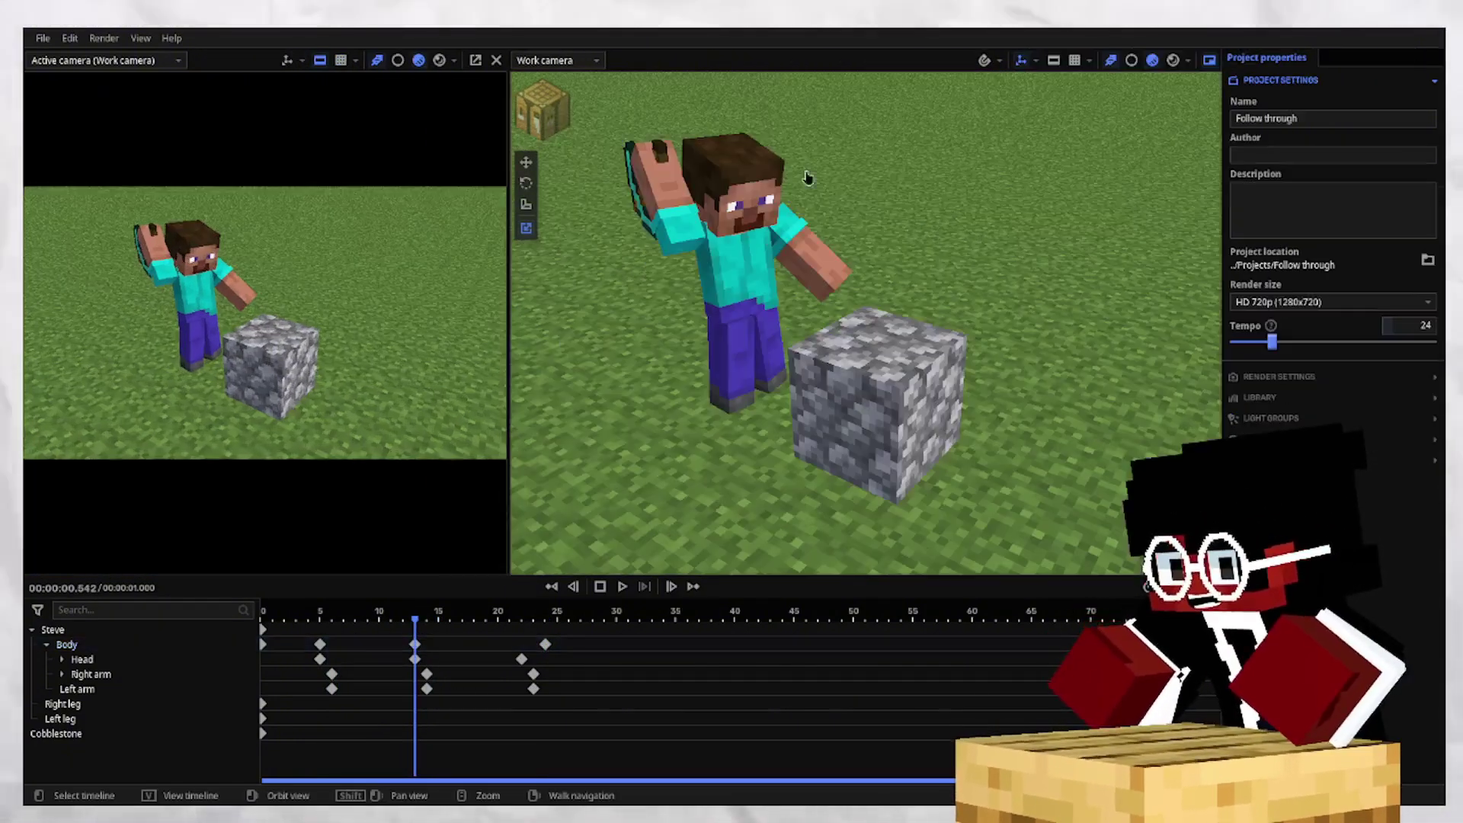
{"action": "left_click", "coordinate": [303, 614]}
{"action": "key", "text": "space"}
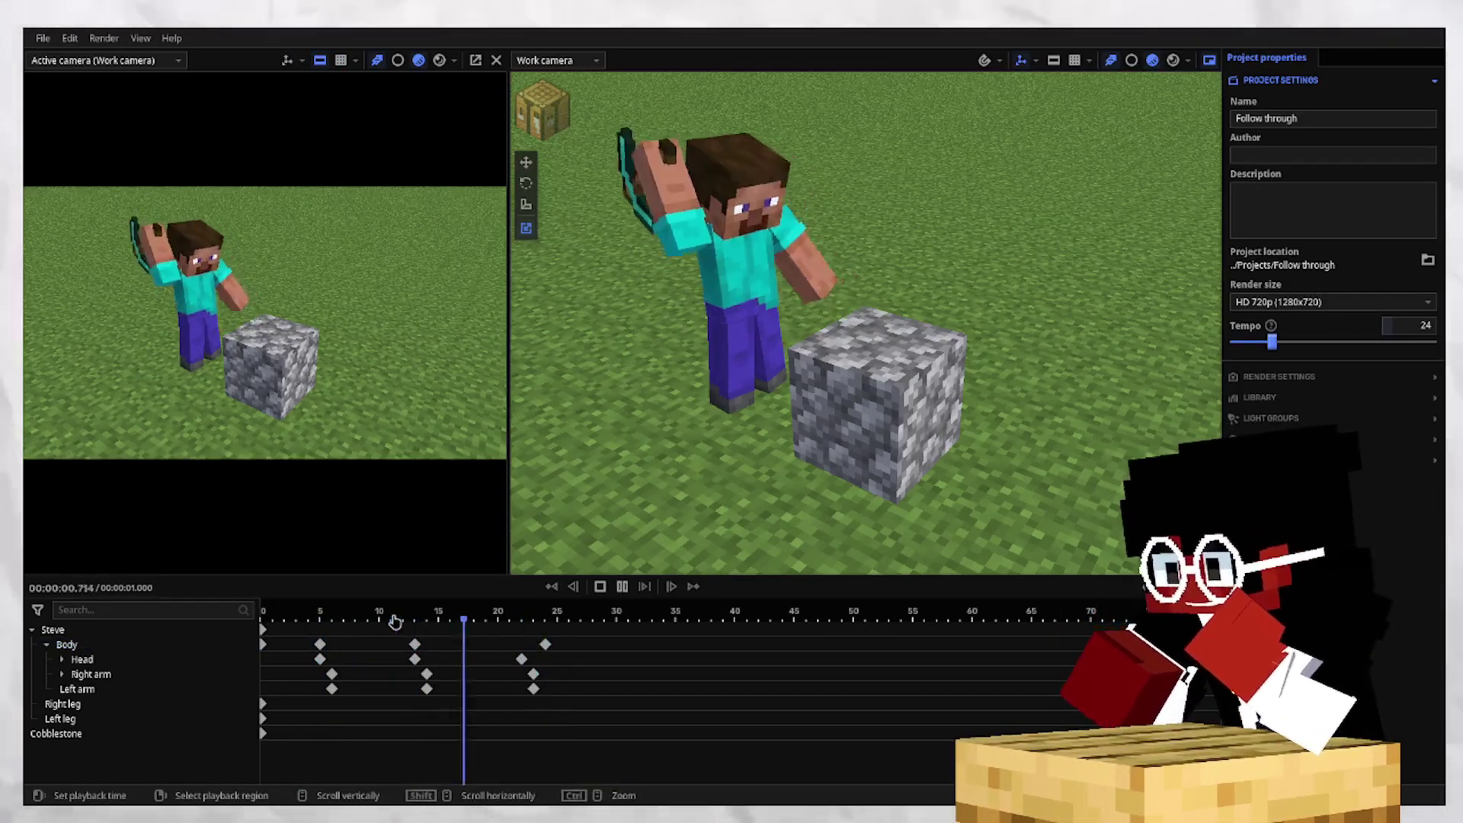
{"action": "left_click_drag", "start_coordinate": [431, 632], "coordinate": [534, 639]}
Revise the transition of the body's frame 13 keyframe once more and play the swing again.
{"action": "left_click", "coordinate": [414, 645]}
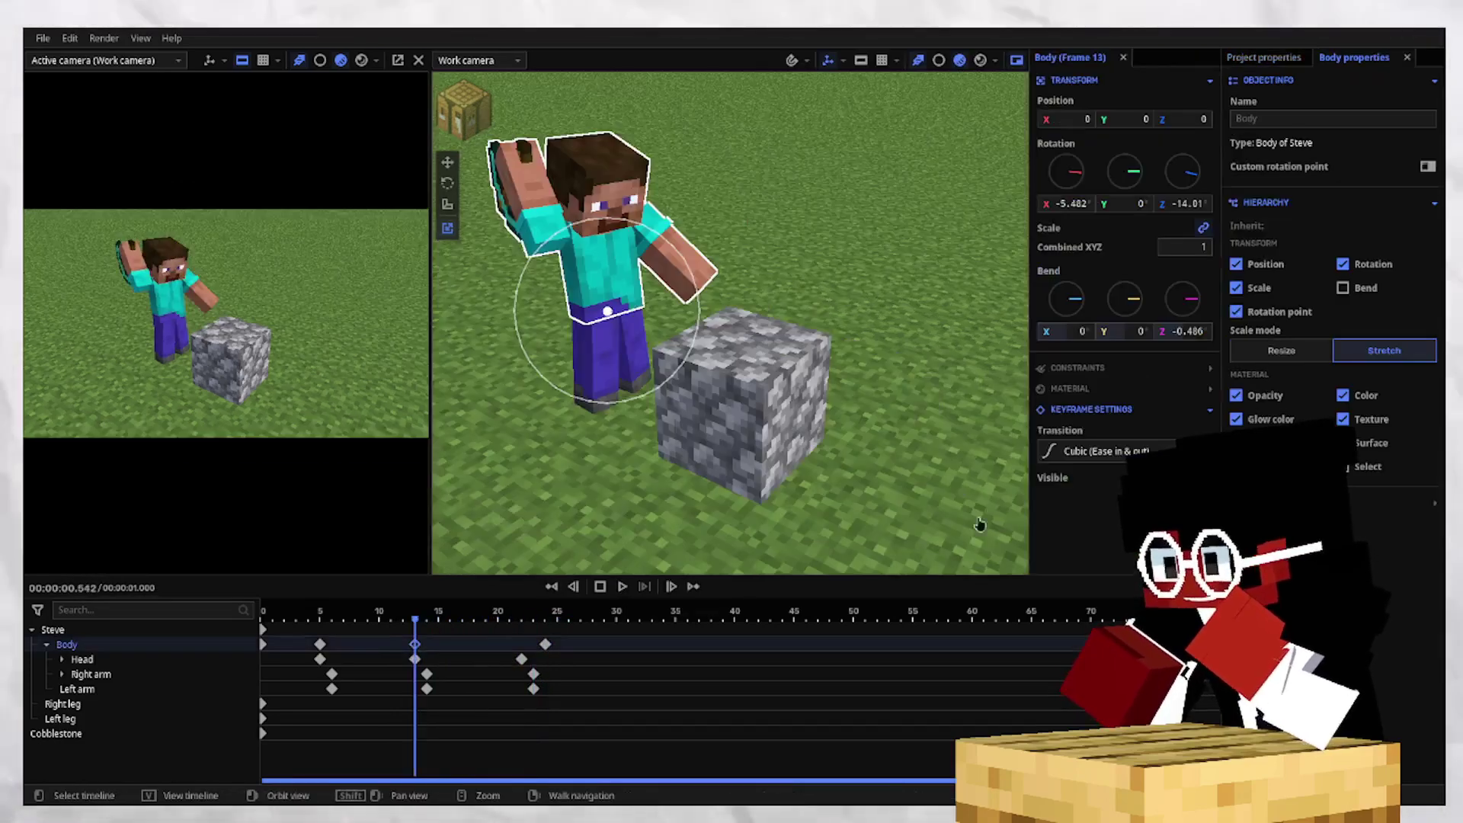
{"action": "left_click", "coordinate": [1049, 451]}
{"action": "left_click", "coordinate": [1067, 391]}
{"action": "left_click", "coordinate": [900, 311]}
{"action": "key", "text": "space"}
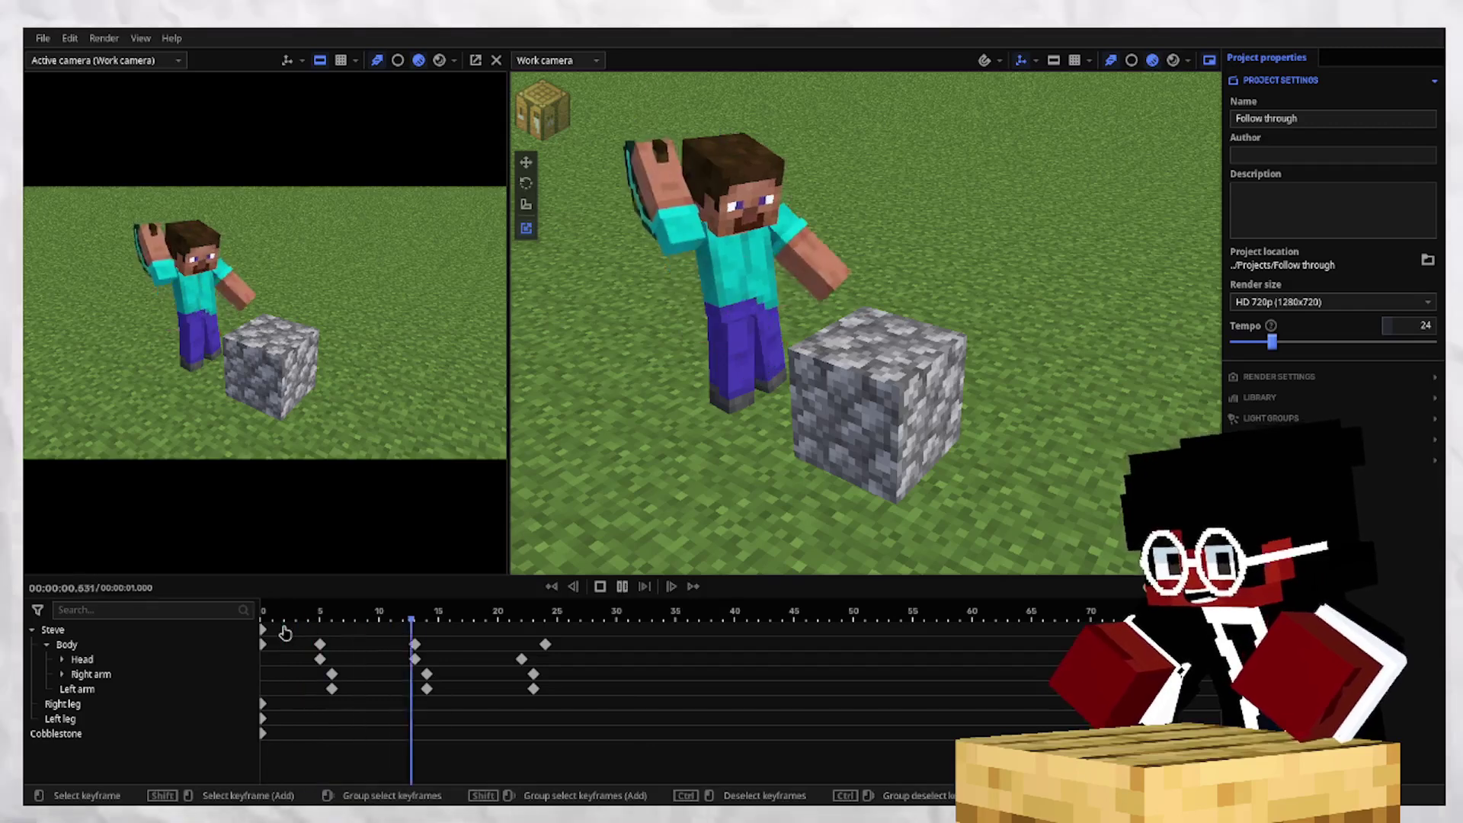
Try the Quadratic (Ease in & out) transition on both arms' keyframes at frame 6 and replay the swing.
{"action": "left_click", "coordinate": [332, 676]}
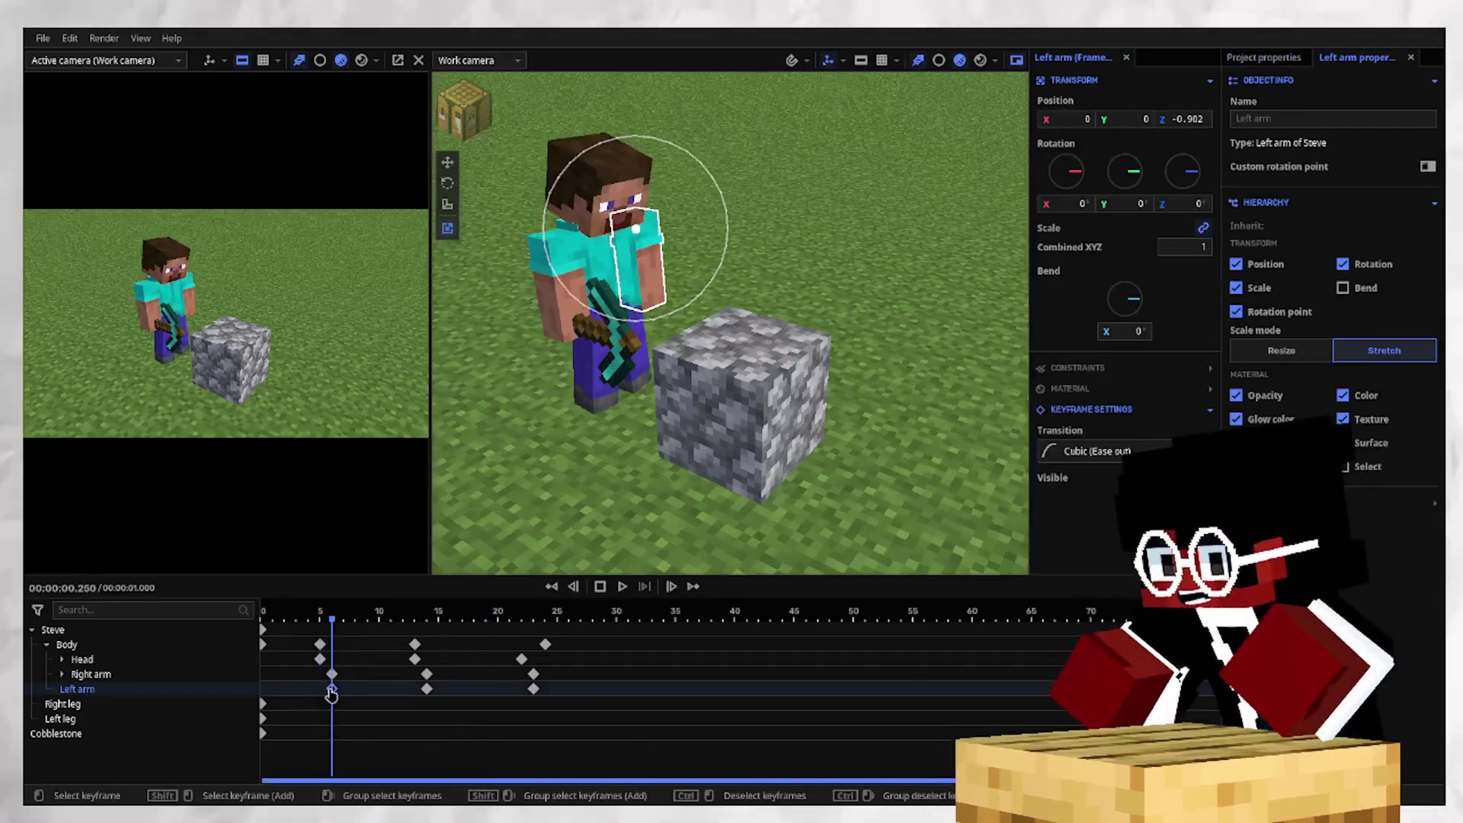
{"action": "left_click", "coordinate": [1105, 451]}
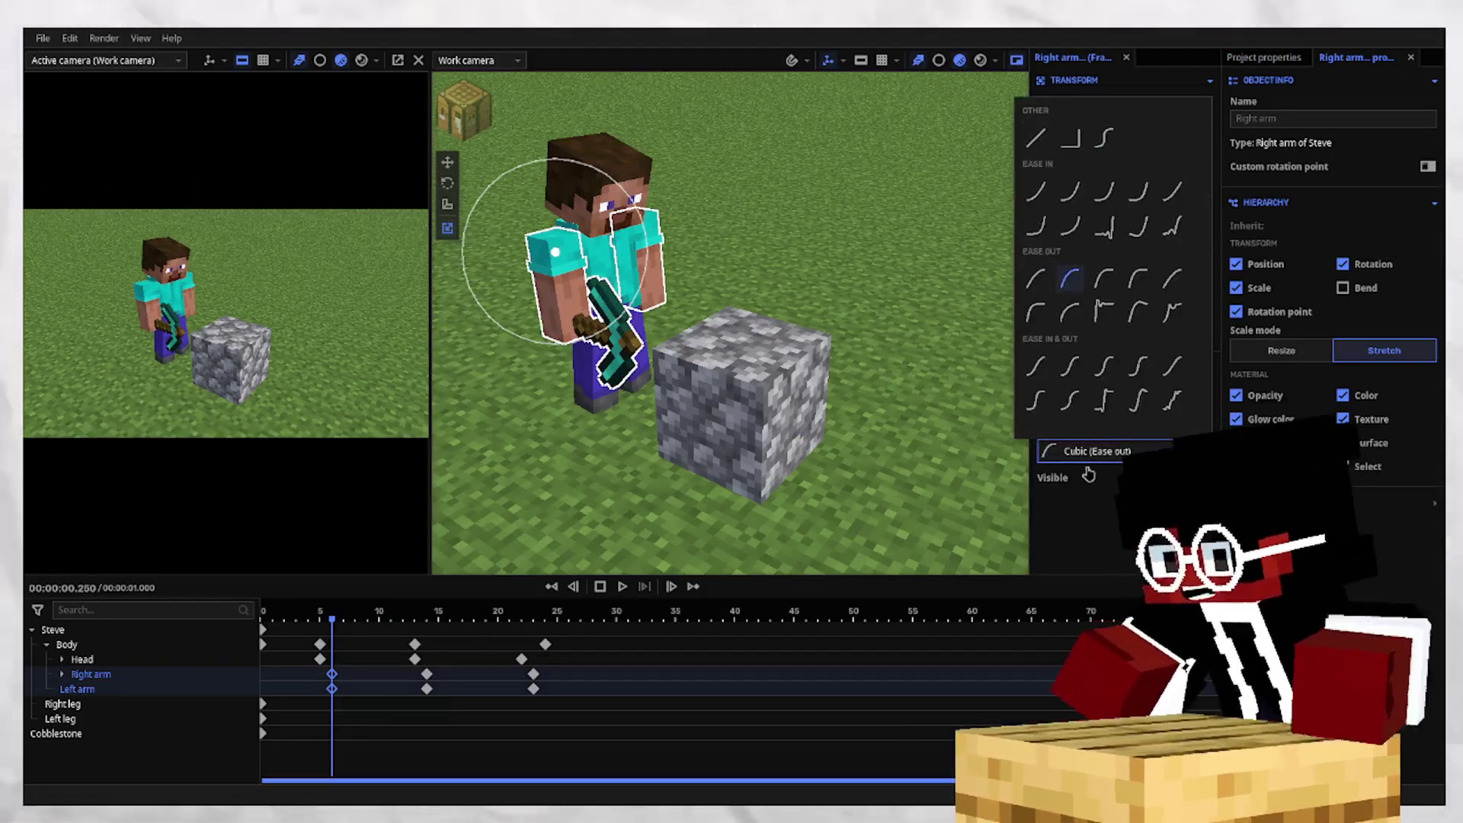
{"action": "left_click", "coordinate": [1030, 379]}
{"action": "key", "text": "space"}
{"action": "key", "text": "space"}
{"action": "left_click", "coordinate": [932, 374]}
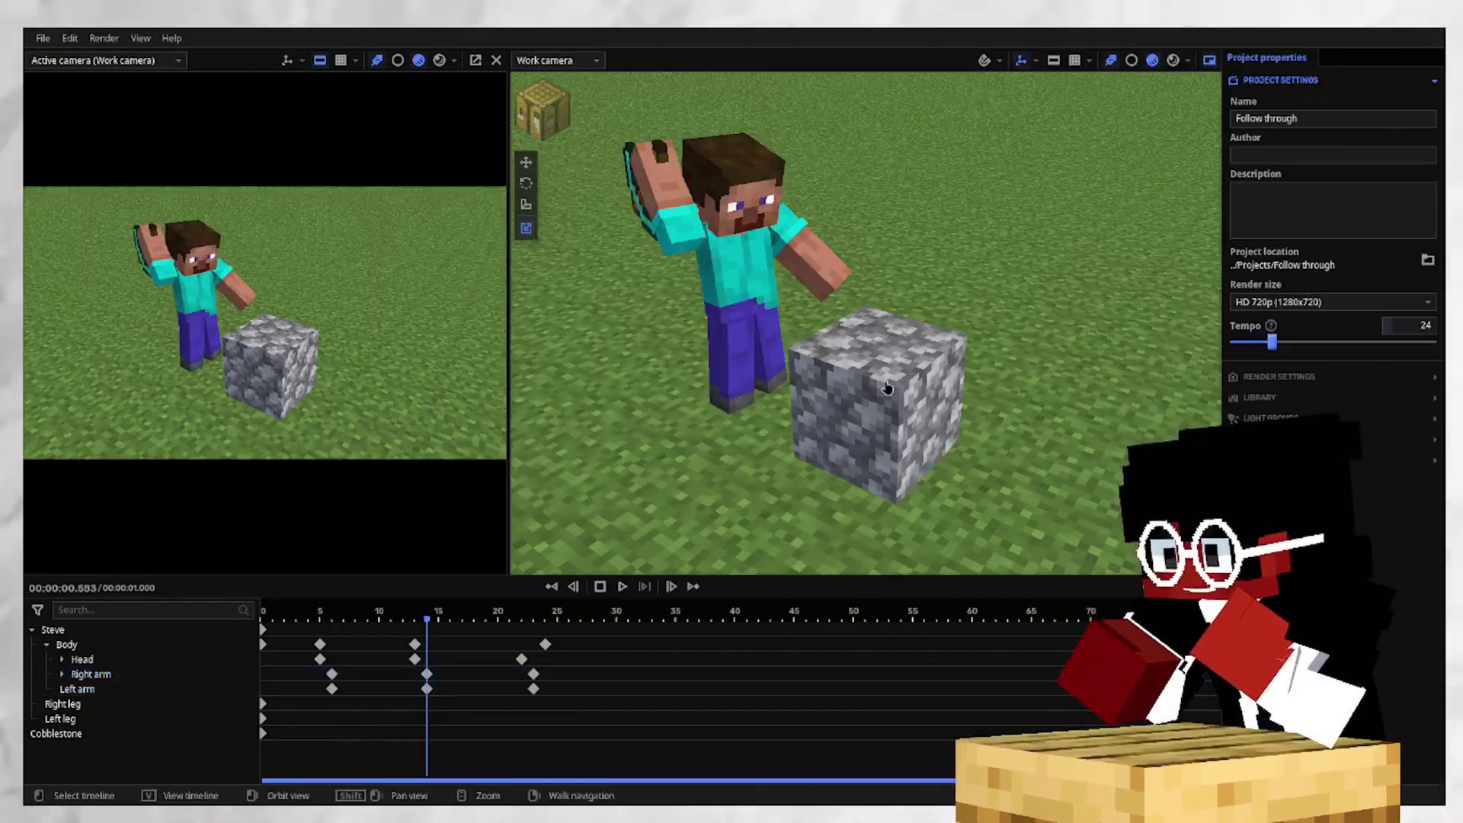
{"action": "left_click_drag", "start_coordinate": [369, 625], "coordinate": [247, 616]}
{"action": "key", "text": "space"}
{"action": "key", "text": "space"}
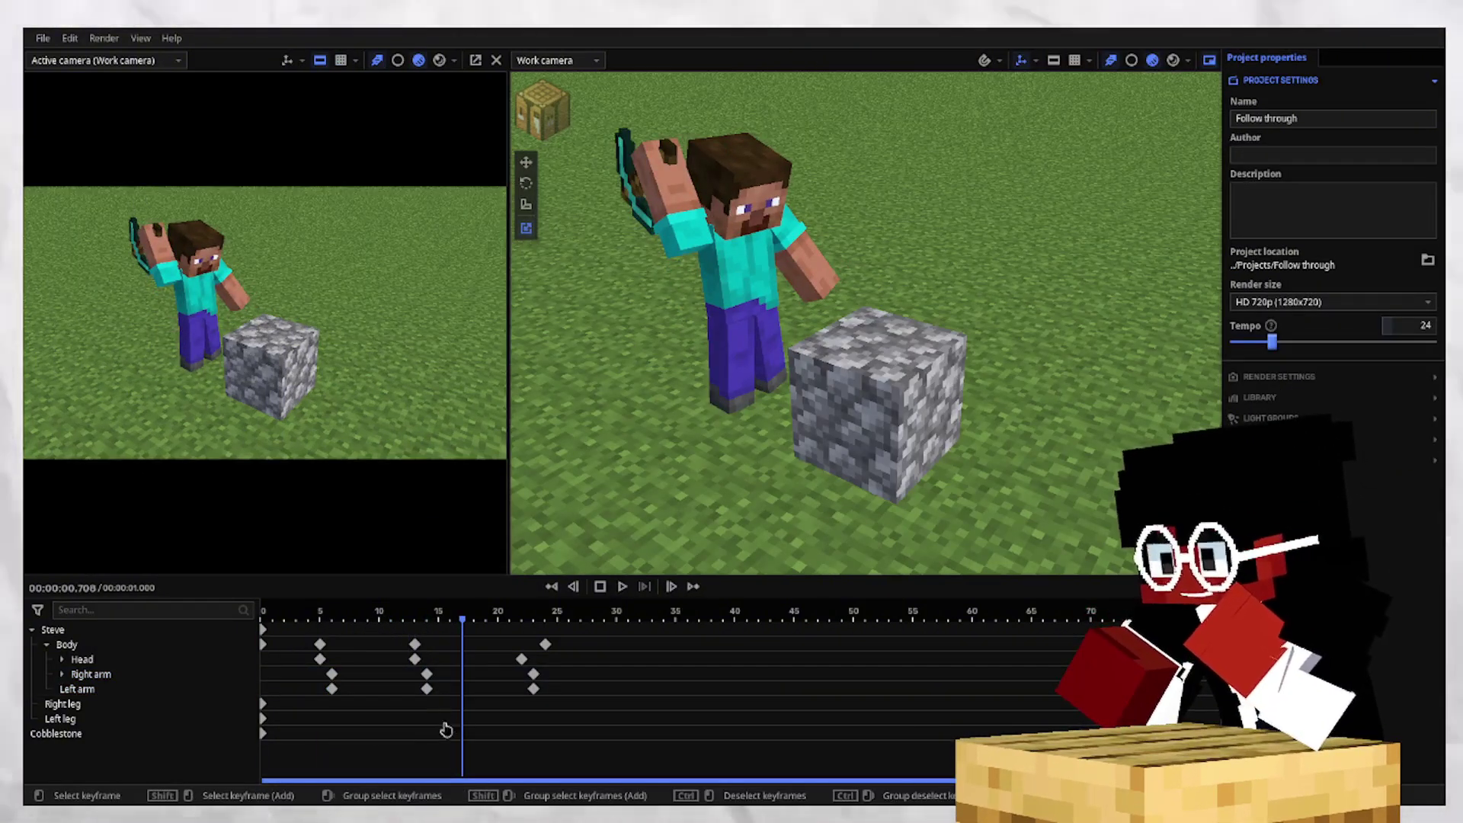
Move the wind-up keyframes to frames 17–18 and the strike keyframes to frames 29–31, keeping their offsets, and replay the slower swing.
{"action": "left_click_drag", "start_coordinate": [562, 695], "coordinate": [398, 619]}
{"action": "left_click", "coordinate": [417, 662]}
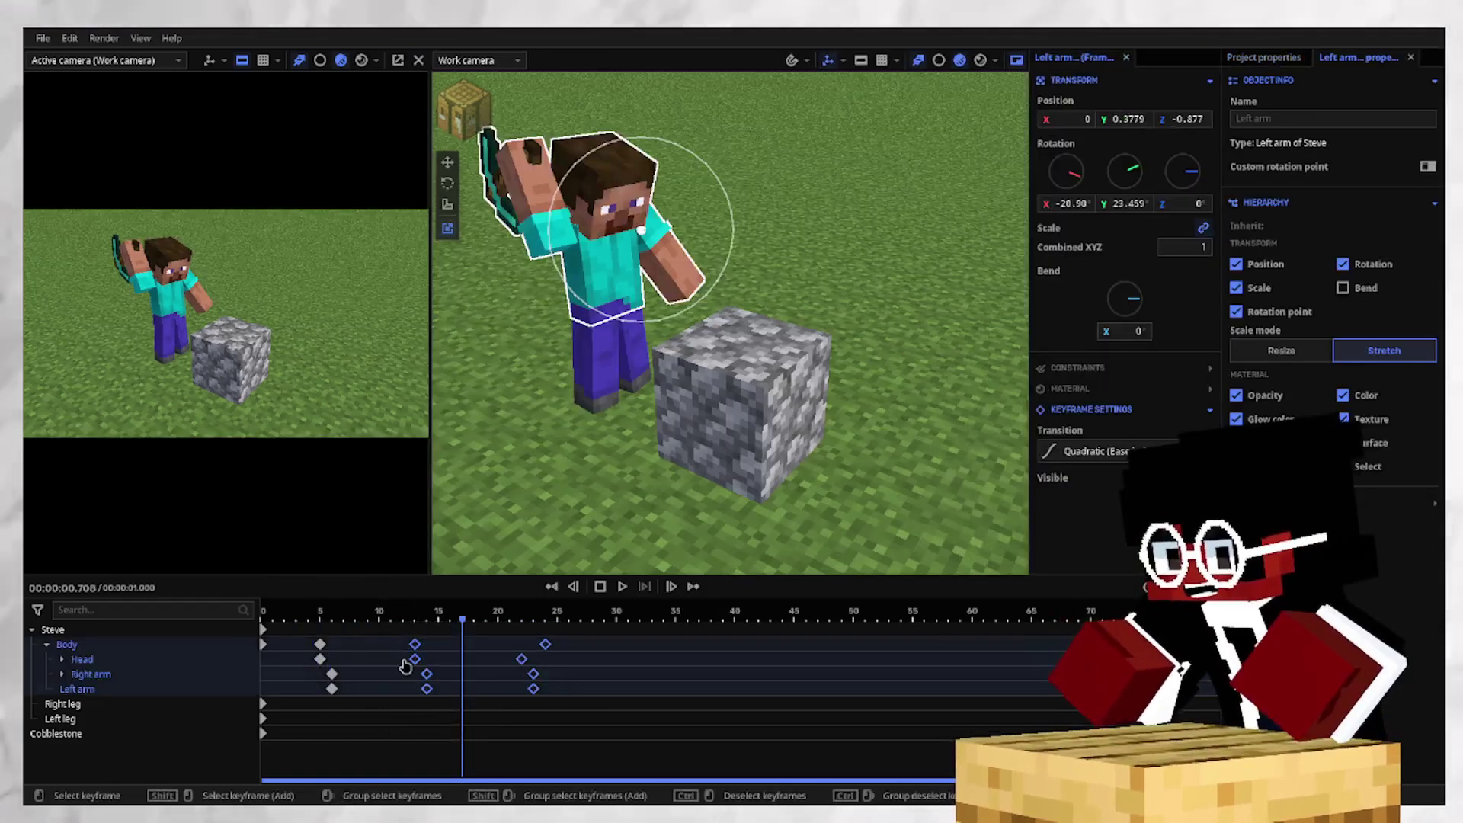
{"action": "left_click_drag", "start_coordinate": [614, 716], "coordinate": [582, 672]}
{"action": "left_click_drag", "start_coordinate": [647, 716], "coordinate": [450, 648]}
{"action": "left_click", "coordinate": [444, 634]}
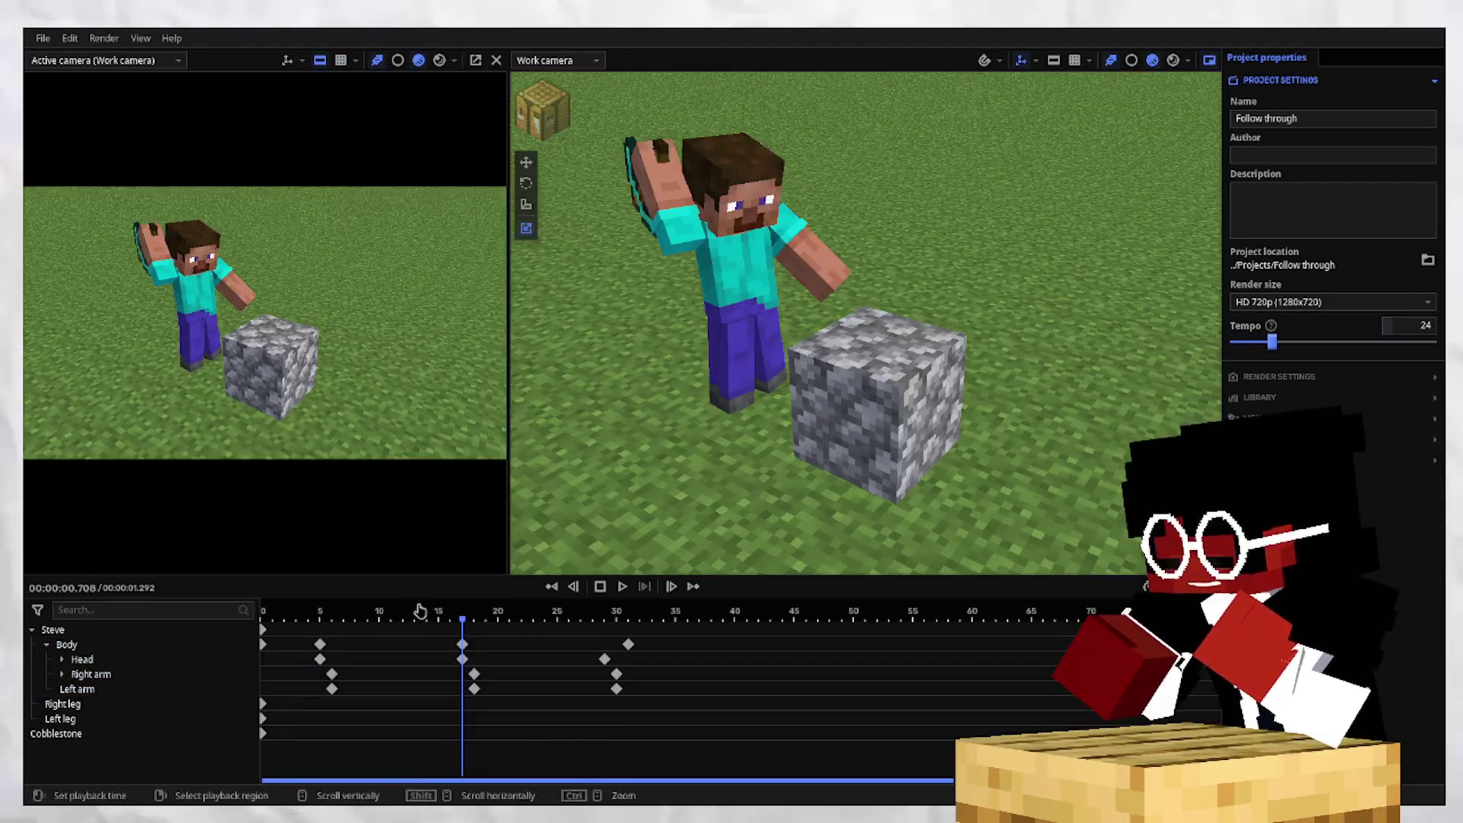
{"action": "left_click", "coordinate": [320, 613]}
{"action": "key", "text": "space"}
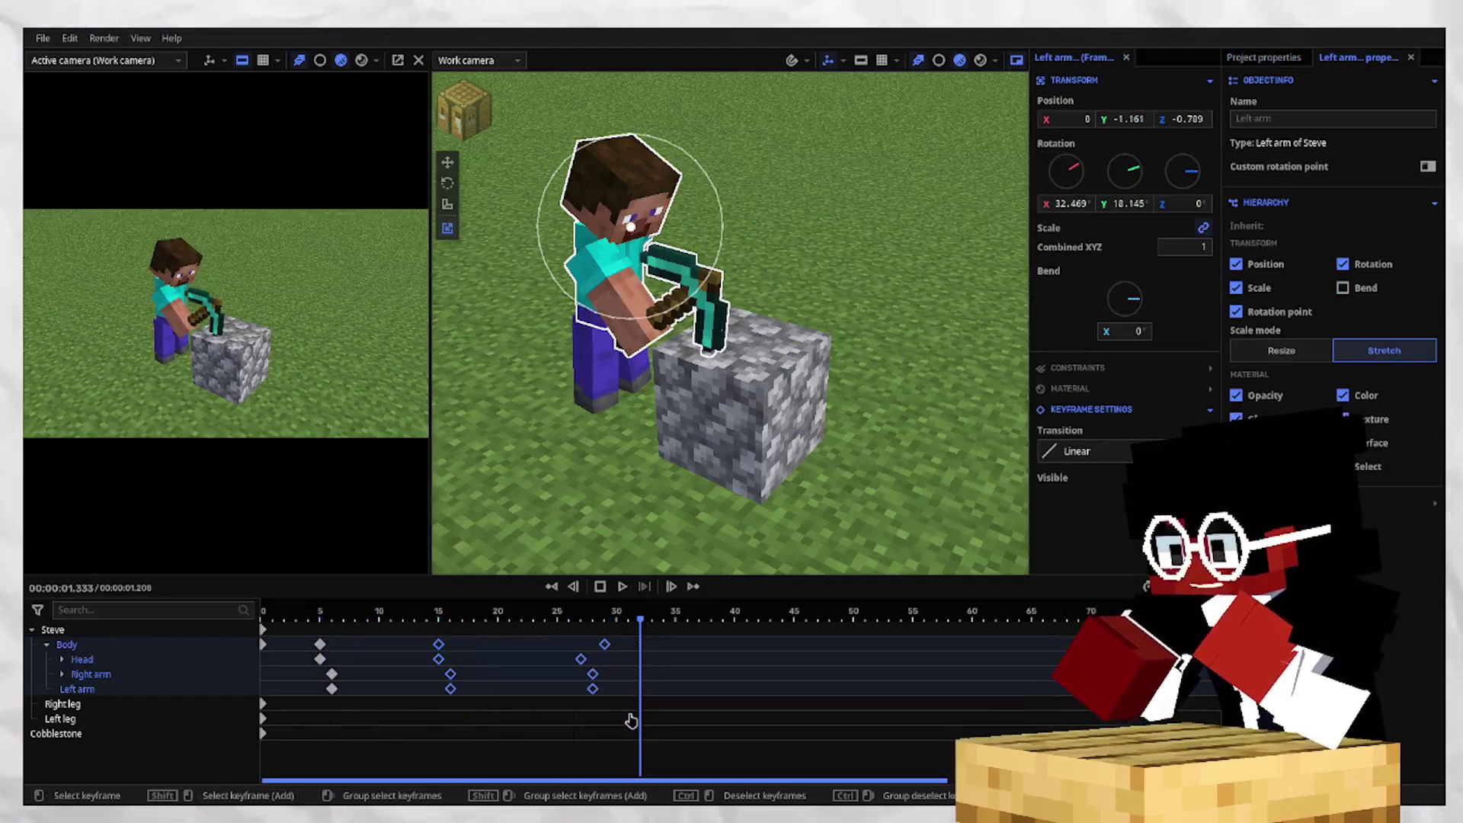
Retime the wind-up keyframes to frames 18–19 and the strike keyframes to frames 27–29, and play the swing.
{"action": "left_click_drag", "start_coordinate": [631, 718], "coordinate": [570, 635]}
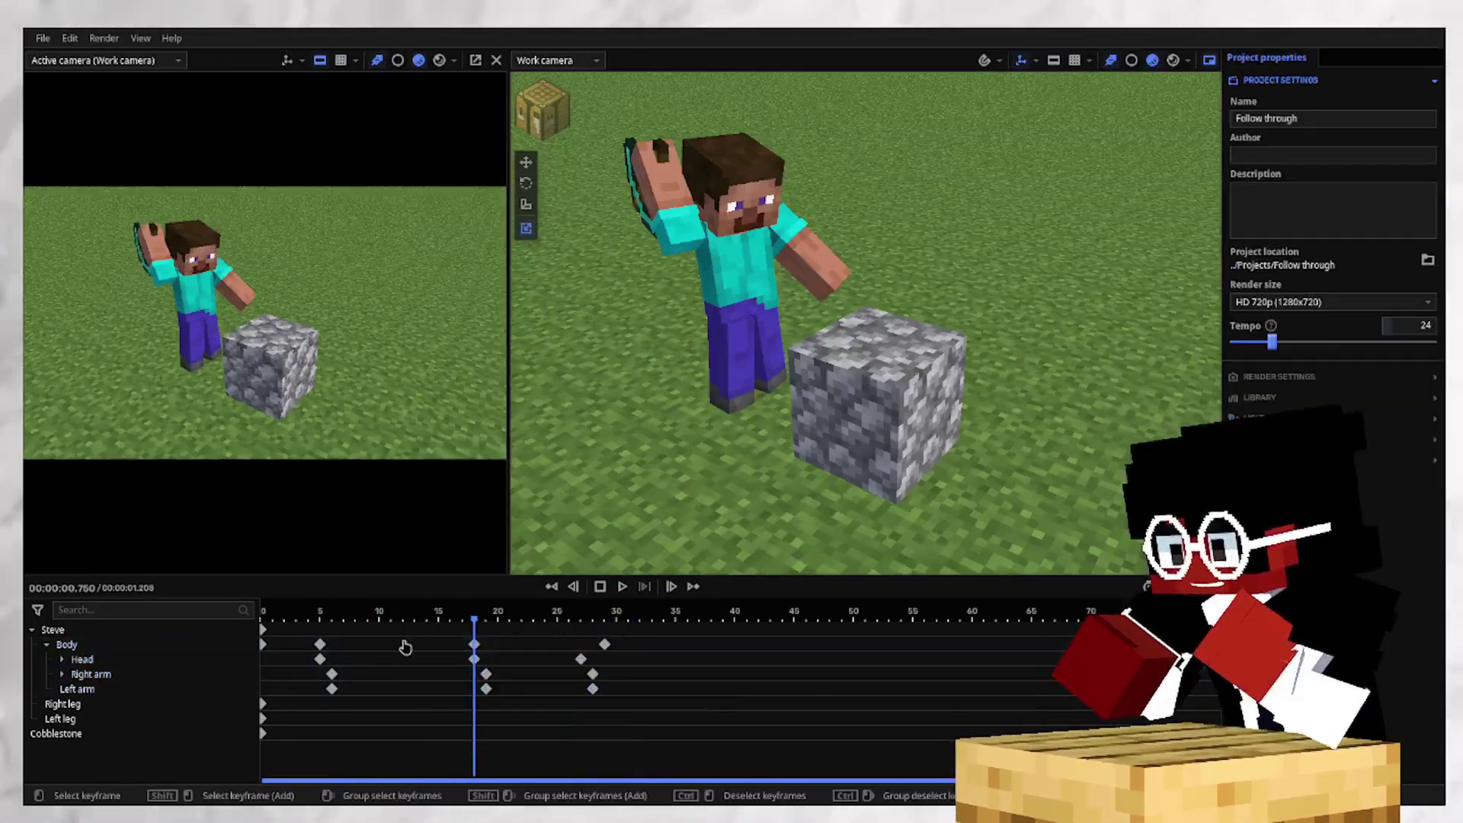
{"action": "left_click", "coordinate": [283, 603]}
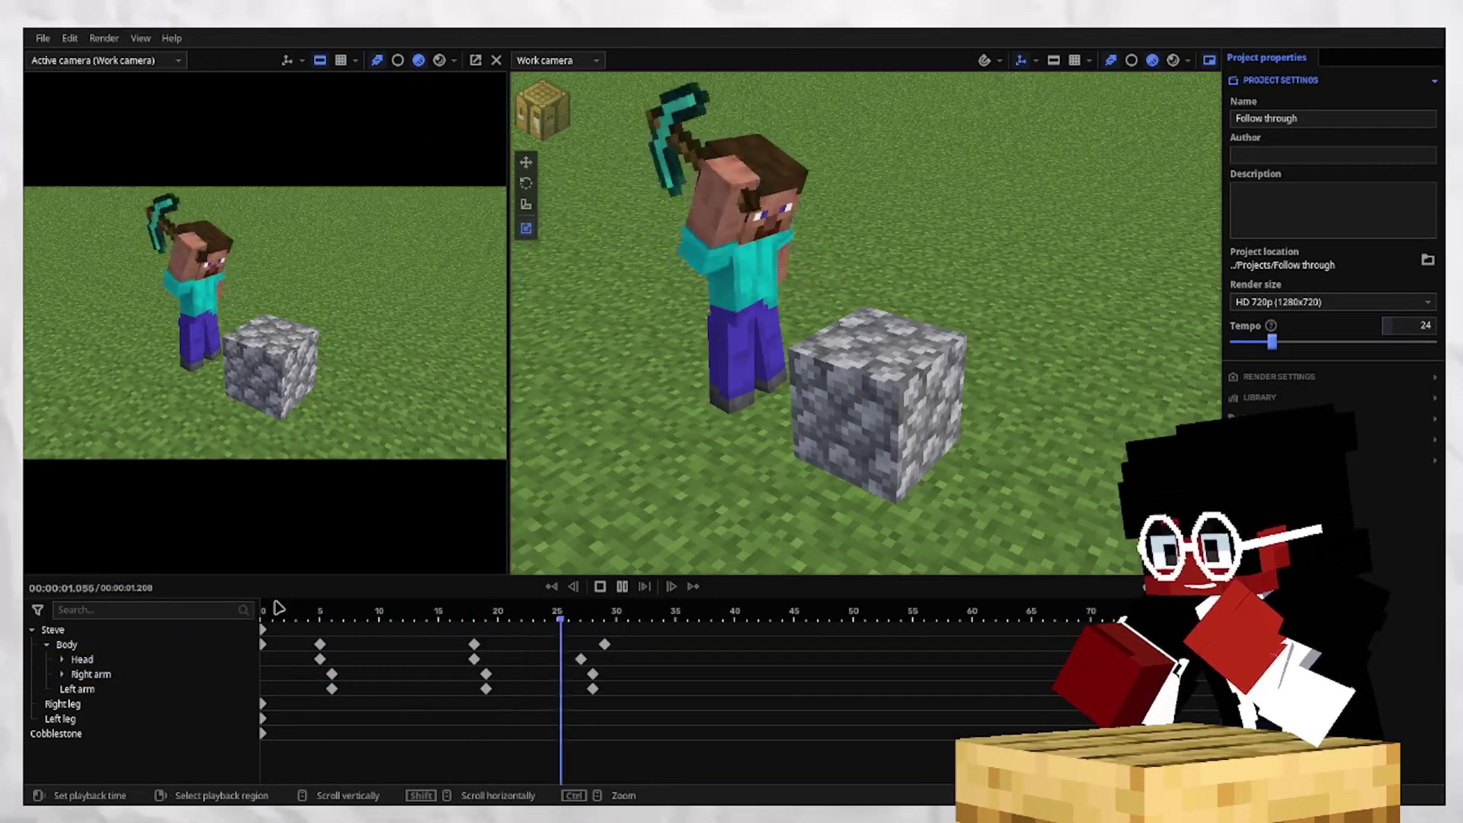
{"action": "key", "text": "space"}
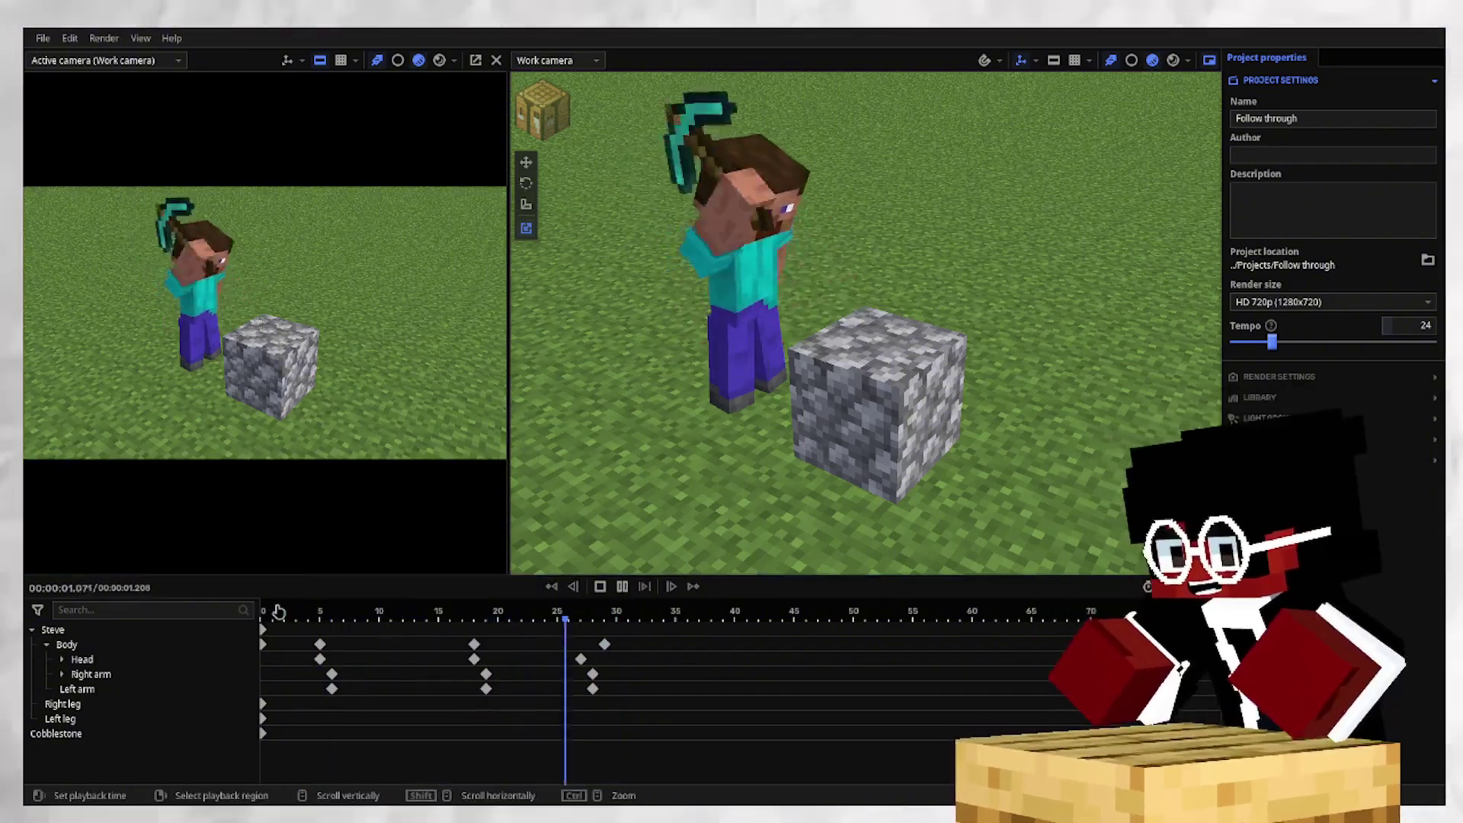
Set the transition of both arms' keyframes at frame 6 to Cubic (Ease in & out) and replay the swing.
{"action": "left_click", "coordinate": [331, 689]}
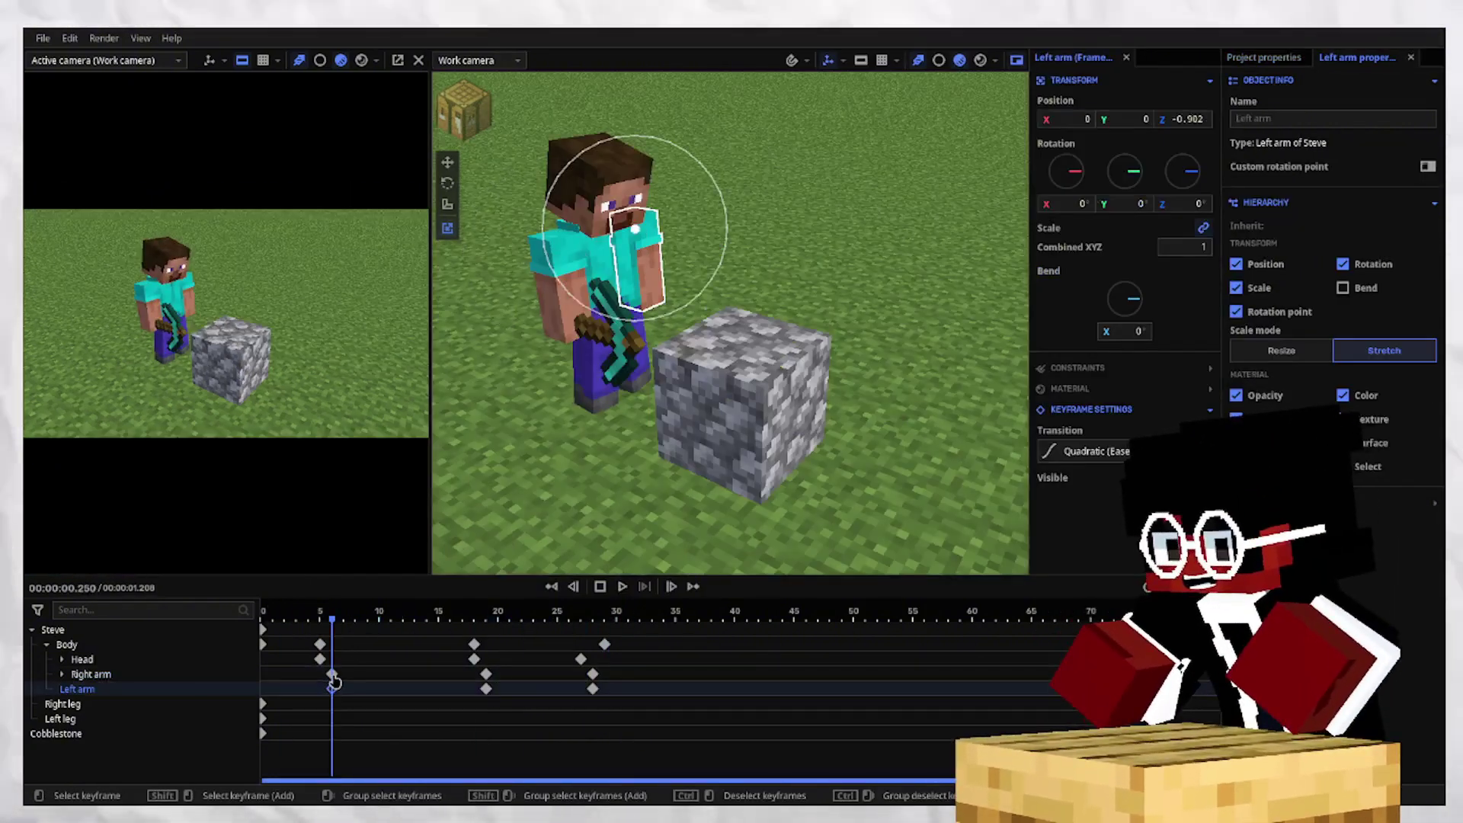
{"action": "left_click", "coordinate": [332, 675], "text": "shift"}
{"action": "left_click", "coordinate": [1089, 449]}
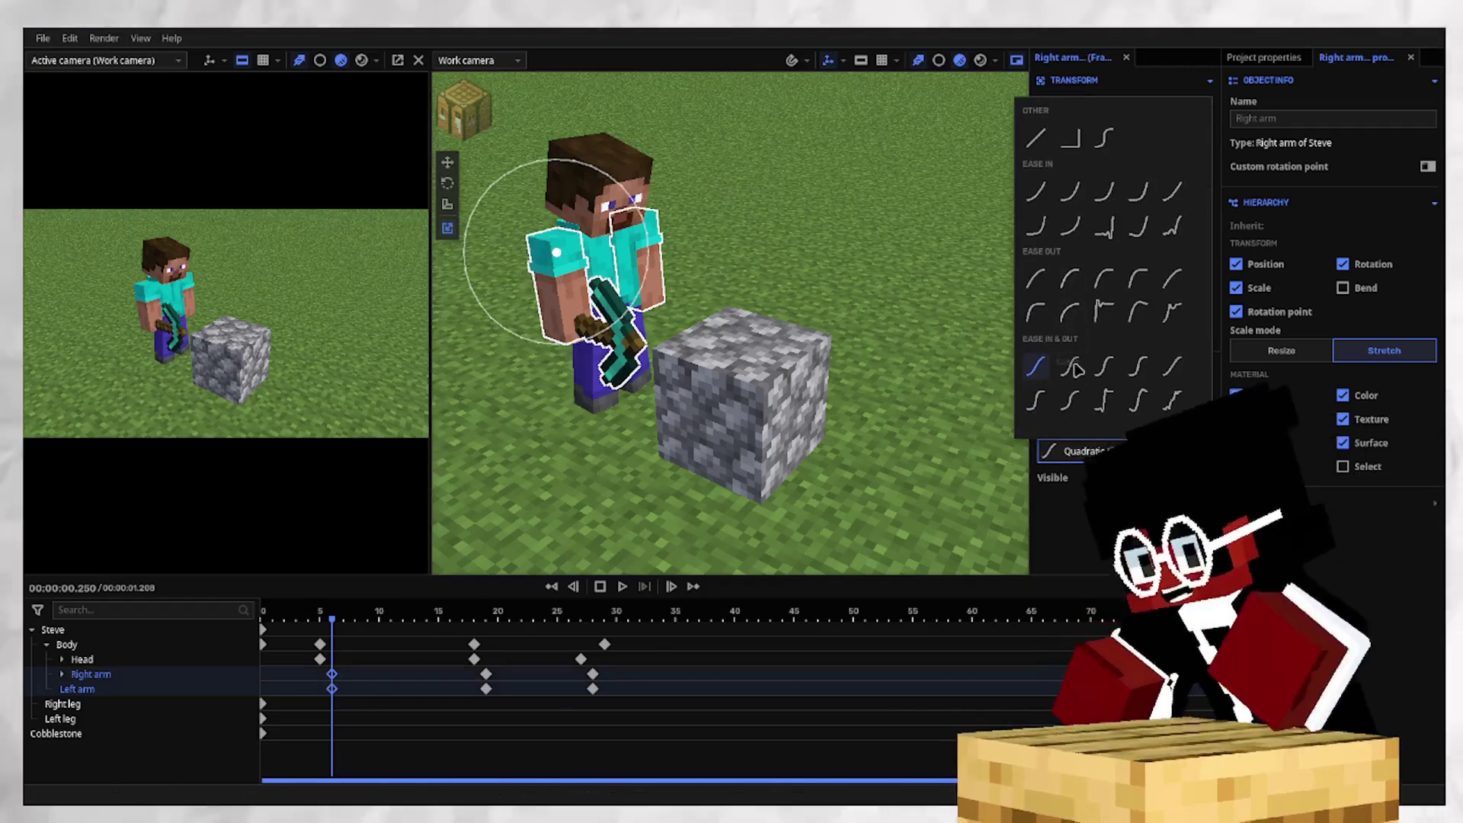
{"action": "left_click", "coordinate": [1071, 367]}
{"action": "left_click", "coordinate": [865, 232]}
{"action": "key", "text": "space"}
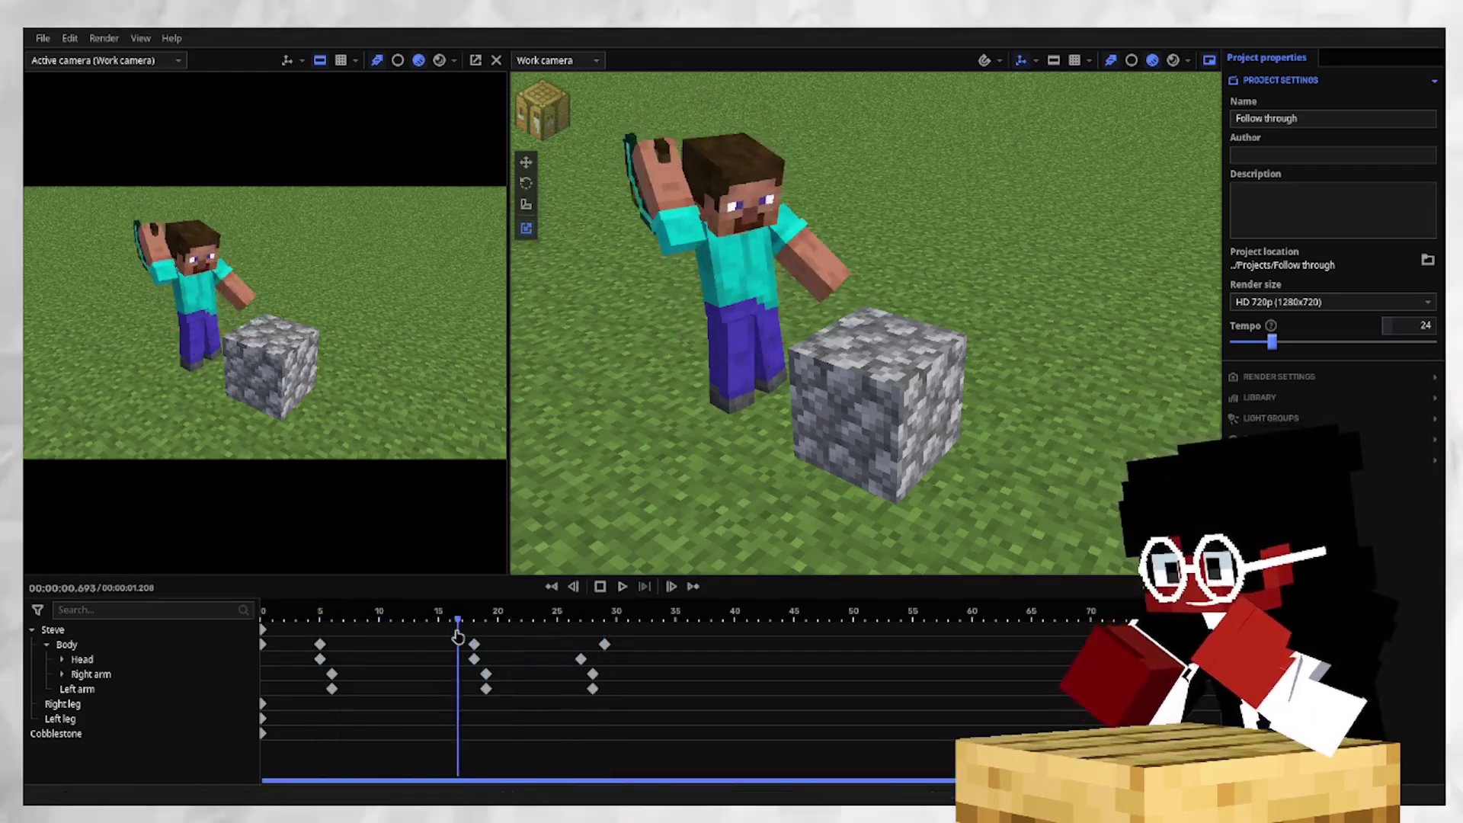
{"action": "key", "text": "space"}
{"action": "left_click", "coordinate": [324, 646]}
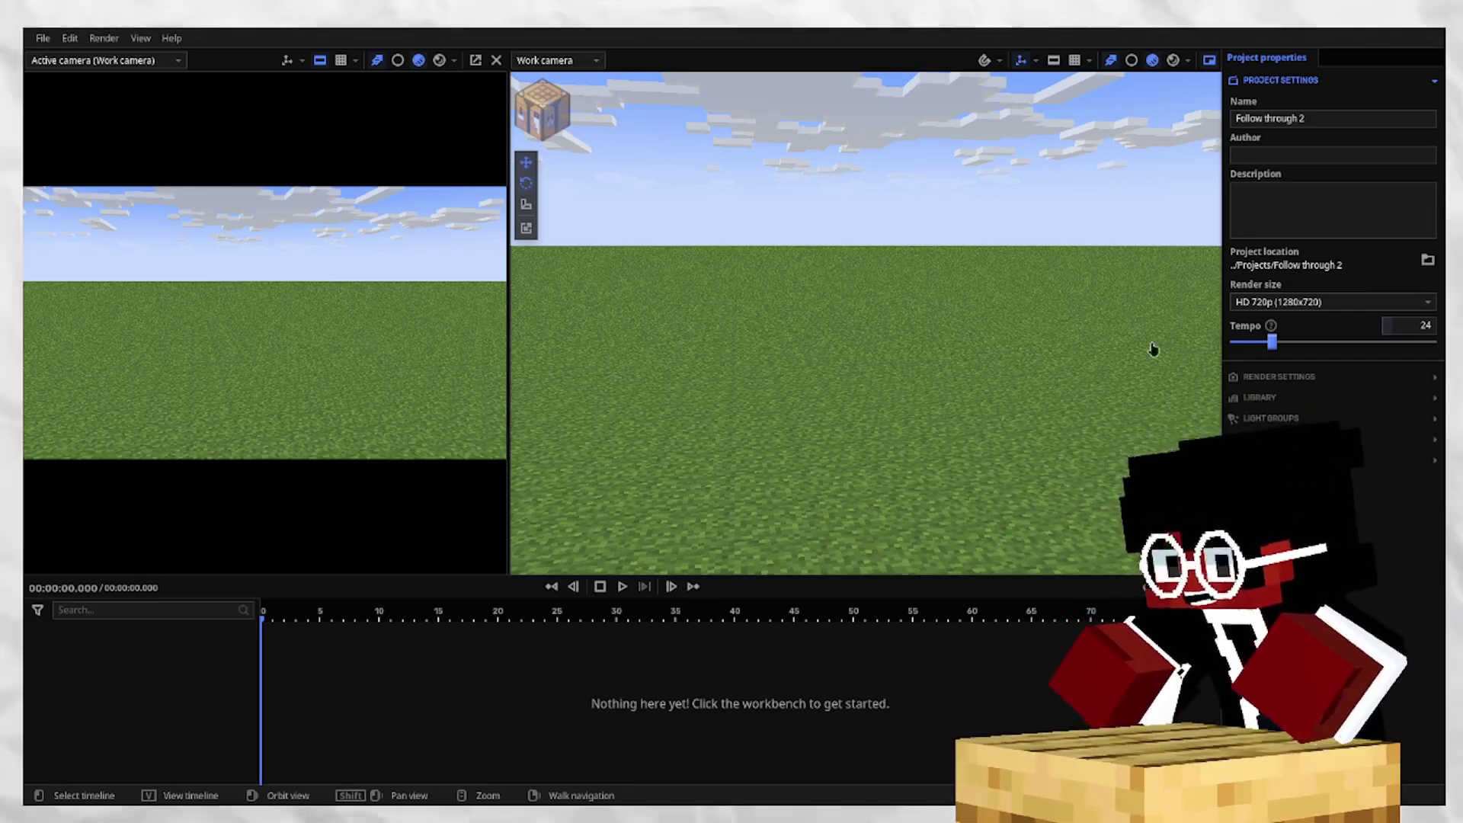
Tilt the work camera down toward the grass and widen the main viewport in the Follow through 2 project.
{"action": "right_click_drag", "start_coordinate": [1150, 350], "coordinate": [1149, 366]}
{"action": "left_click_drag", "start_coordinate": [508, 385], "coordinate": [454, 382]}
{"action": "right_click_drag", "start_coordinate": [579, 335], "coordinate": [571, 346]}
{"action": "left_click", "coordinate": [493, 110]}
{"action": "left_click", "coordinate": [1039, 271]}
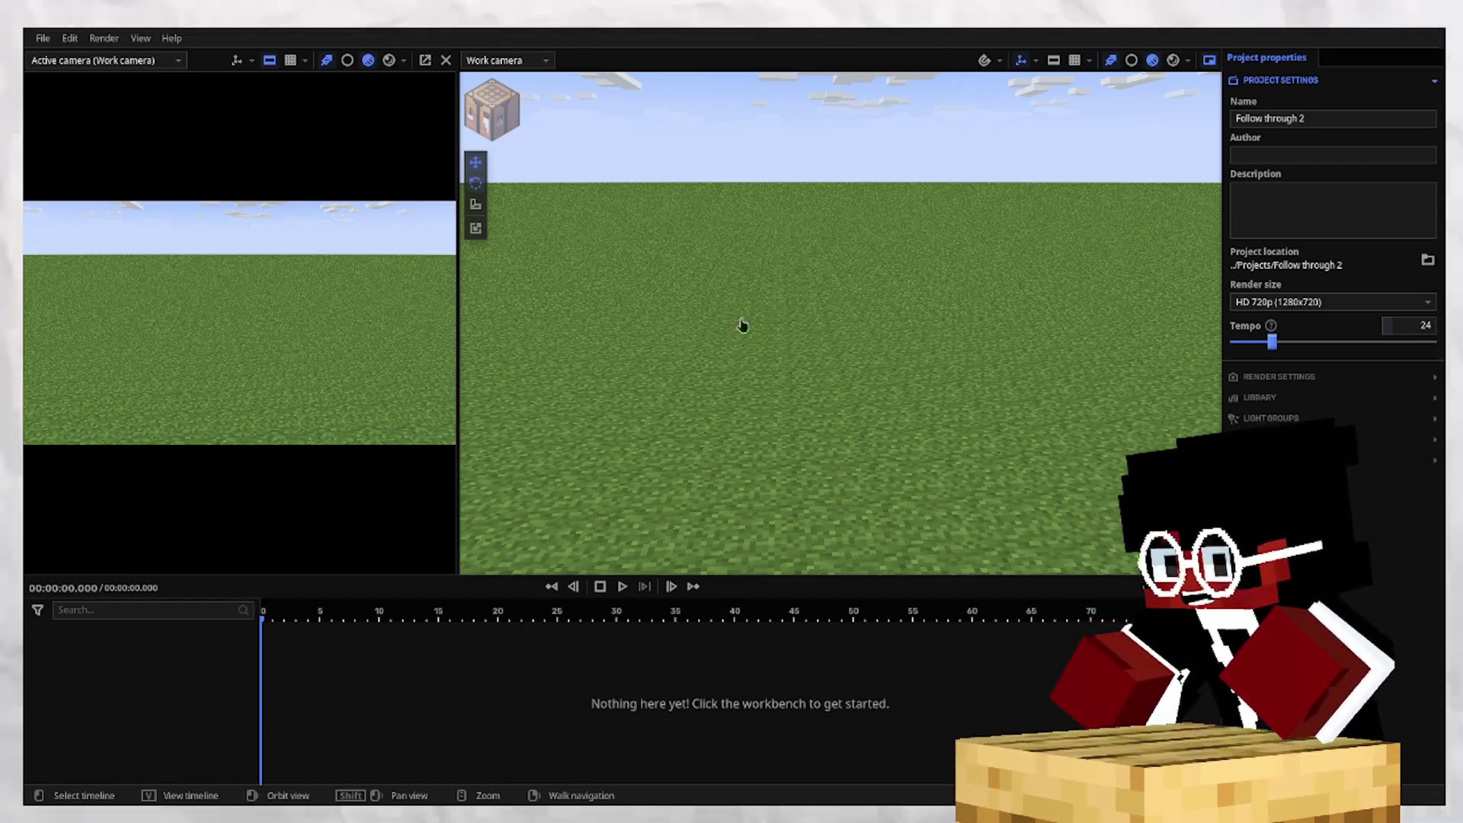
{"action": "left_click_drag", "start_coordinate": [457, 337], "coordinate": [401, 320]}
{"action": "mouse_move", "coordinate": [525, 320]}
{"action": "right_mouse_down"}
{"action": "mouse_move", "coordinate": [511, 297]}
{"action": "mouse_move", "coordinate": [526, 320]}
{"action": "right_mouse_up"}
Create a Sphere shape with no texture in the Follow through 2 scene.
{"action": "left_click", "coordinate": [446, 114]}
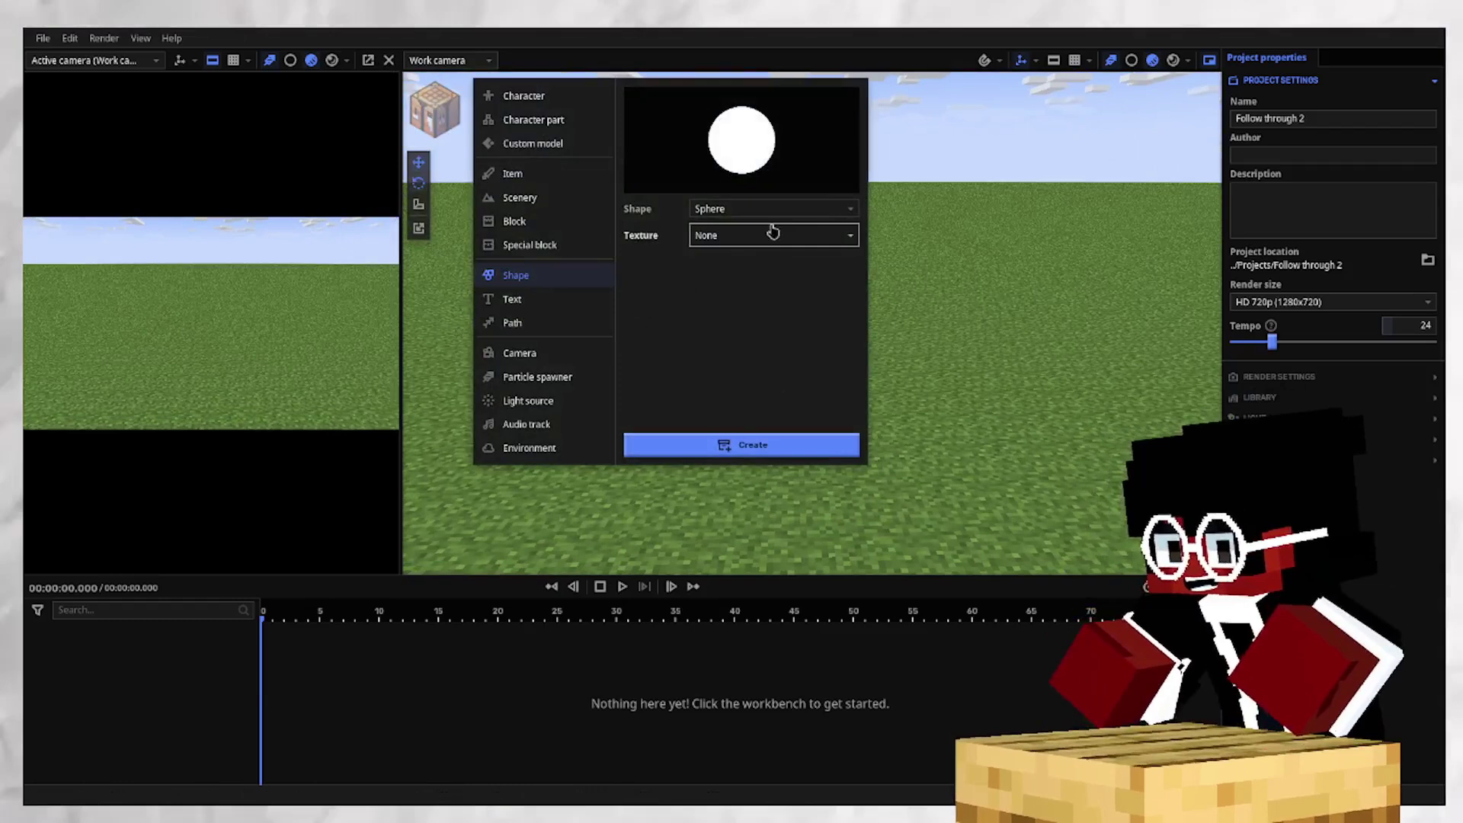
{"action": "left_click", "coordinate": [980, 212]}
{"action": "left_click", "coordinate": [457, 120]}
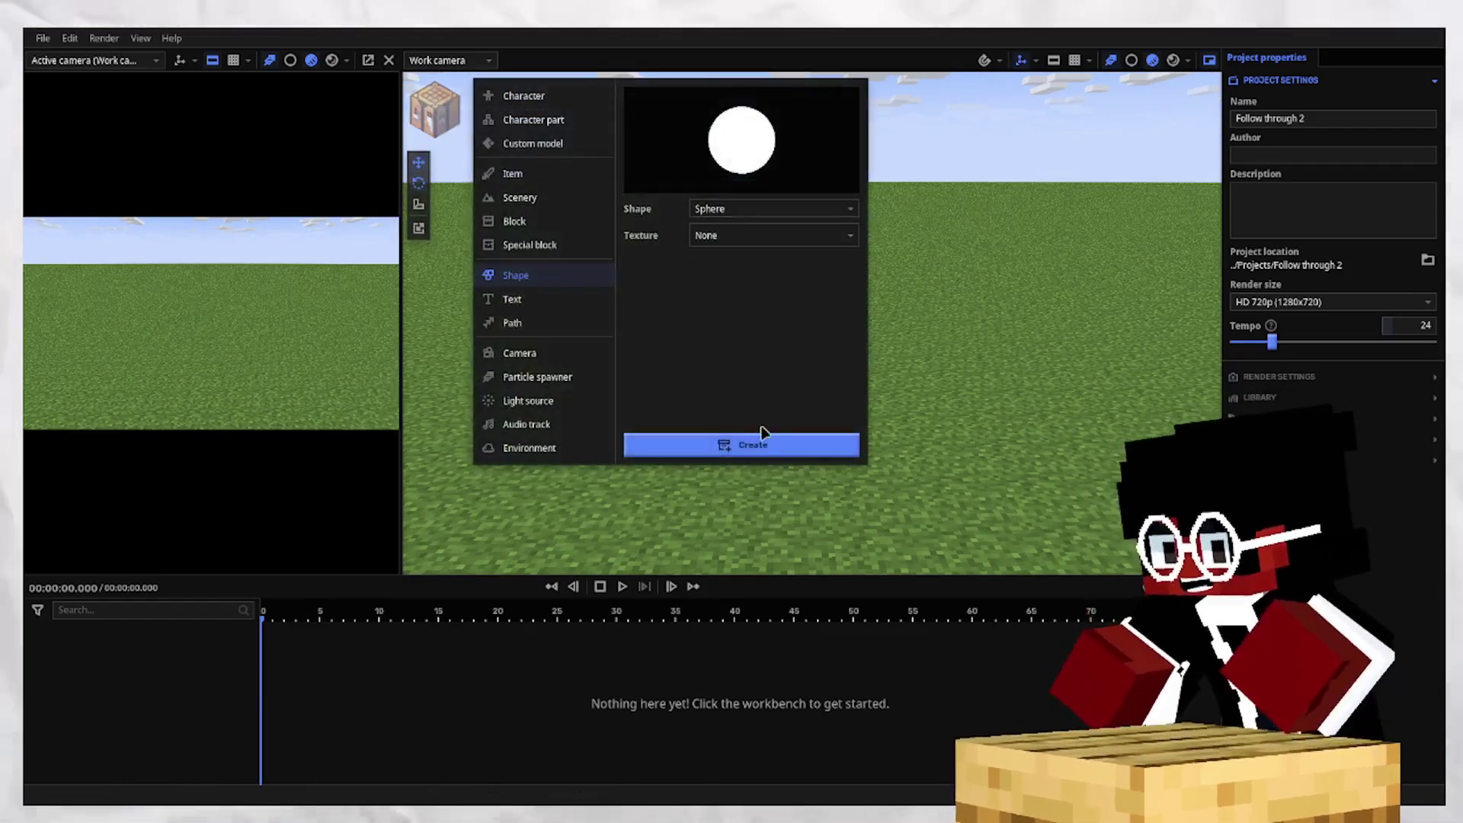
{"action": "left_click", "coordinate": [756, 449]}
{"action": "left_click", "coordinate": [793, 459]}
{"action": "left_click", "coordinate": [749, 336]}
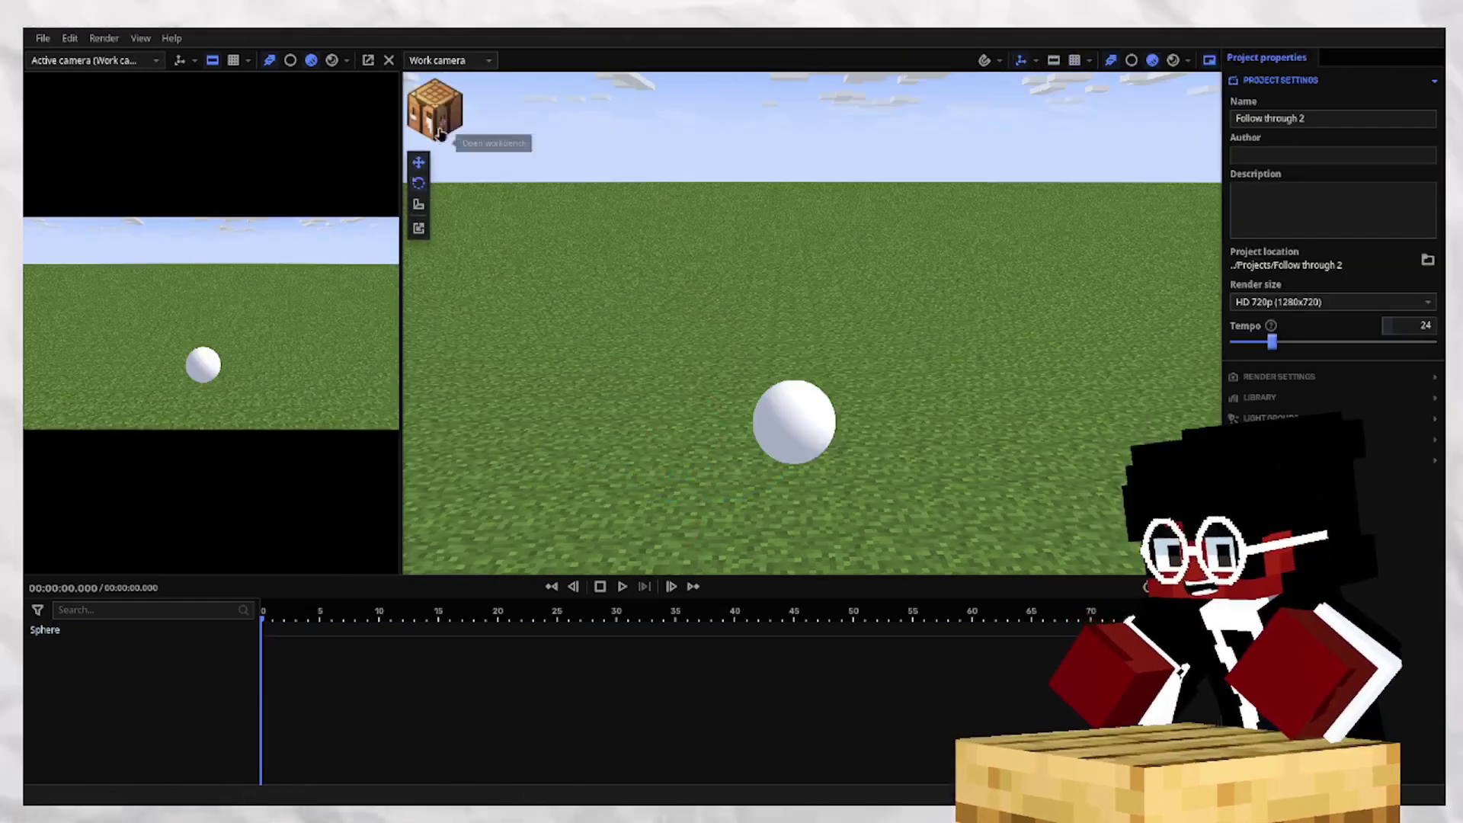
Add a Cube shape to the scene from the workbench.
{"action": "left_click", "coordinate": [440, 134]}
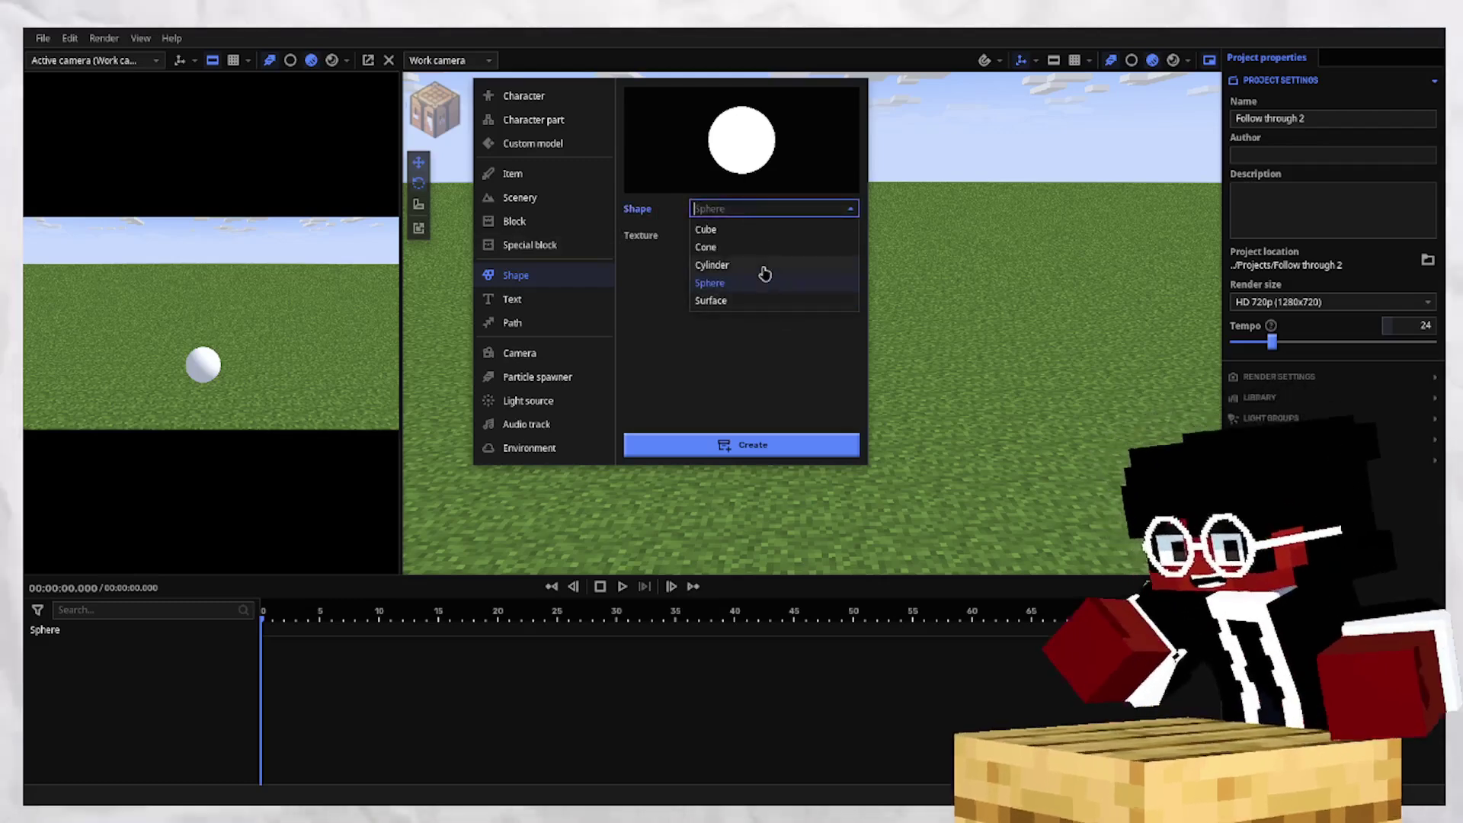
{"action": "left_click", "coordinate": [757, 229]}
{"action": "left_click", "coordinate": [747, 446]}
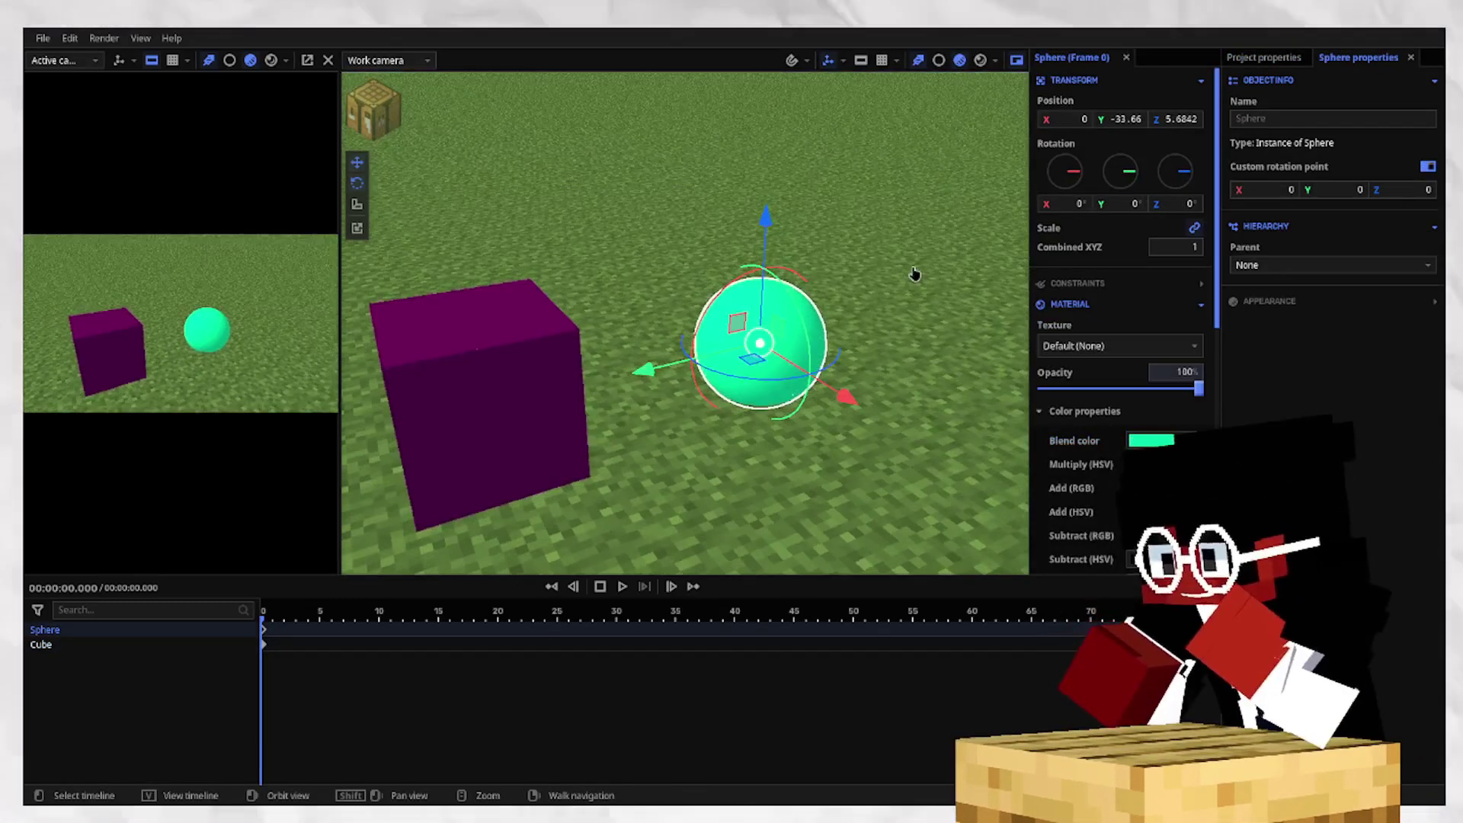
Move the green sphere along the Y axis at frame 0, well away from the purple cube.
{"action": "left_click", "coordinate": [916, 274]}
{"action": "right_click_drag", "start_coordinate": [1003, 231], "coordinate": [1003, 231]}
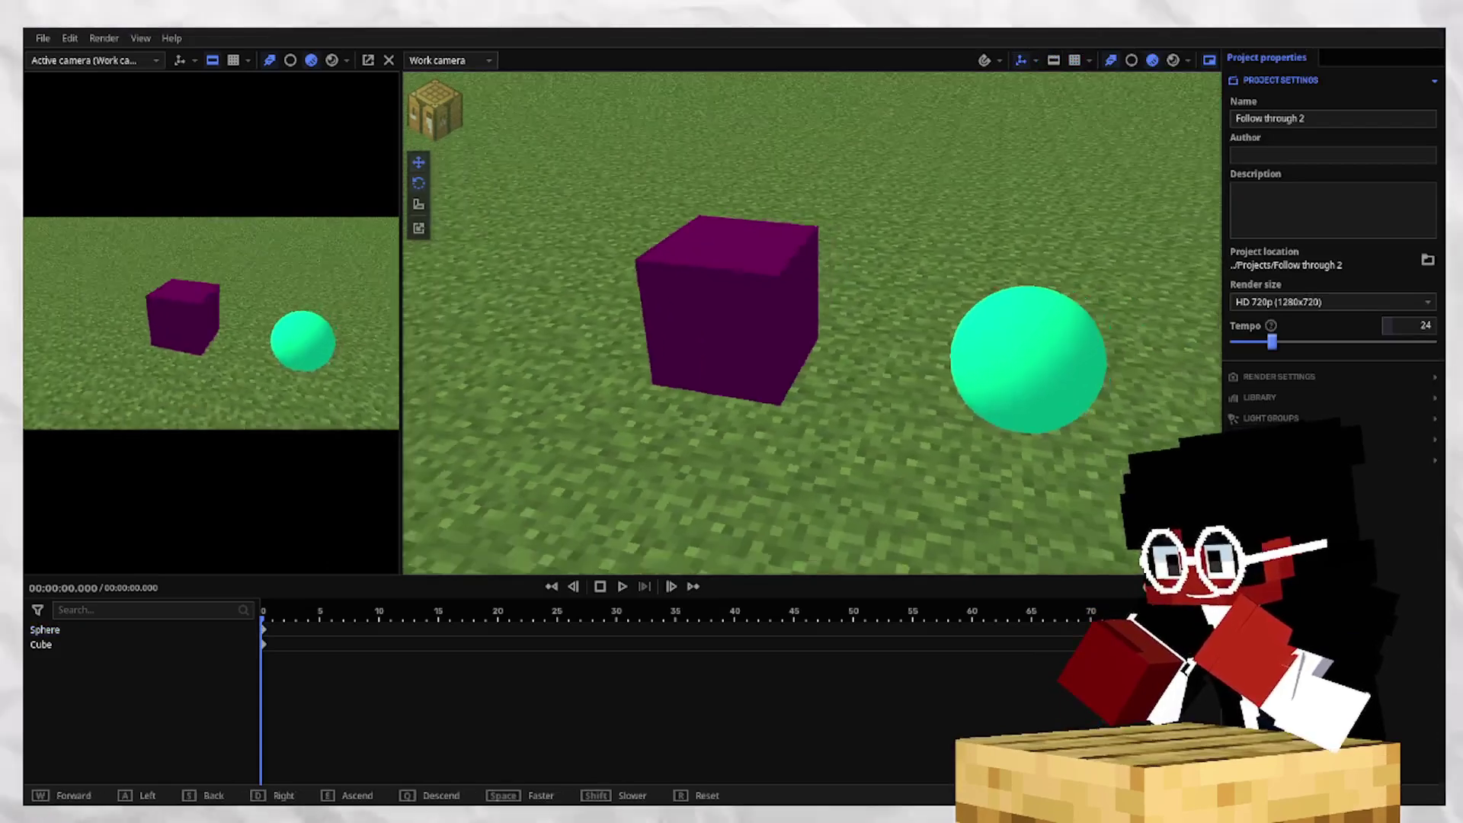
{"action": "right_click_drag", "start_coordinate": [810, 356], "coordinate": [811, 356]}
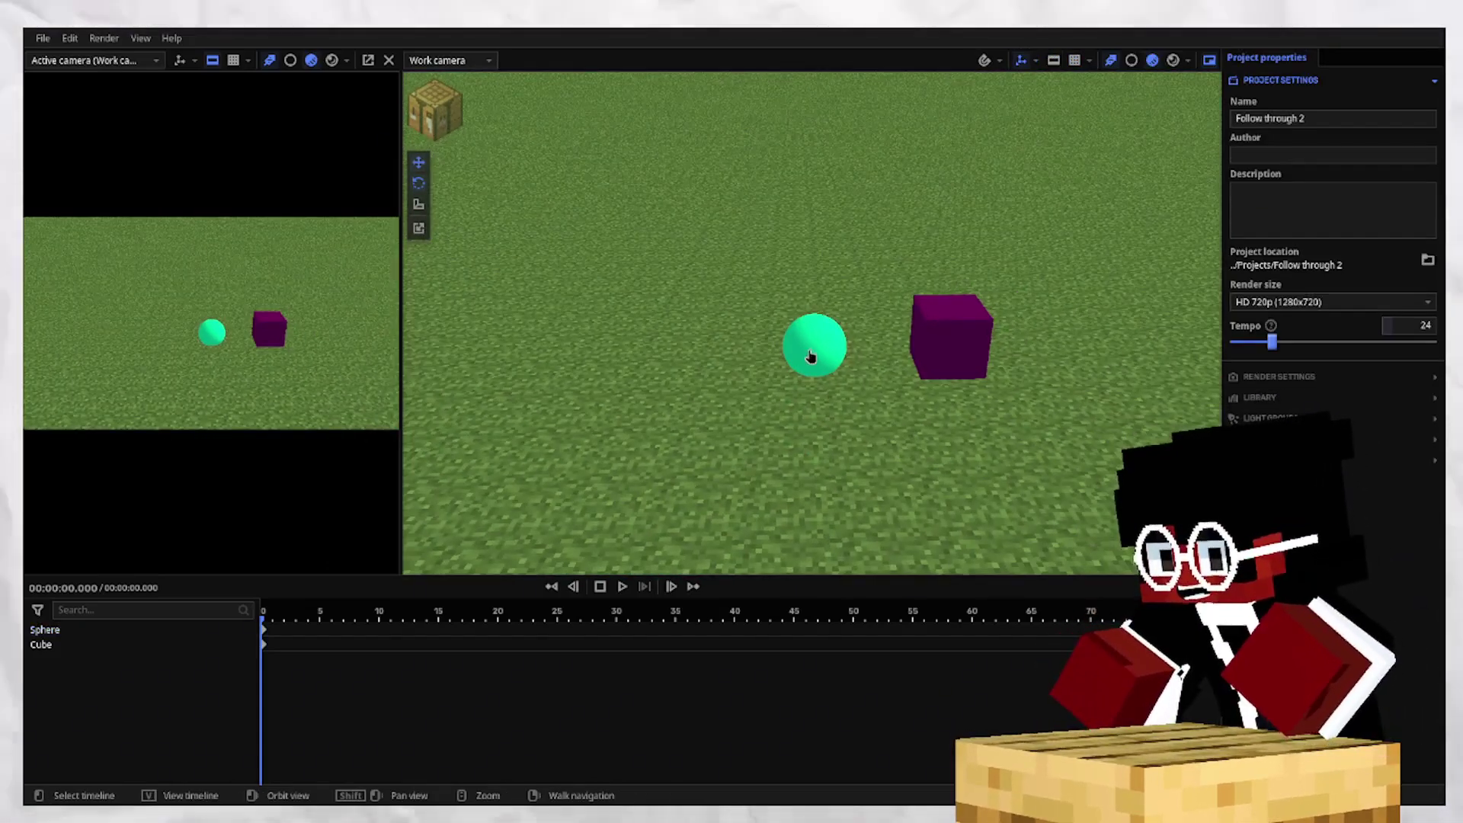
{"action": "left_click", "coordinate": [811, 356]}
{"action": "left_click_drag", "start_coordinate": [579, 344], "coordinate": [832, 388]}
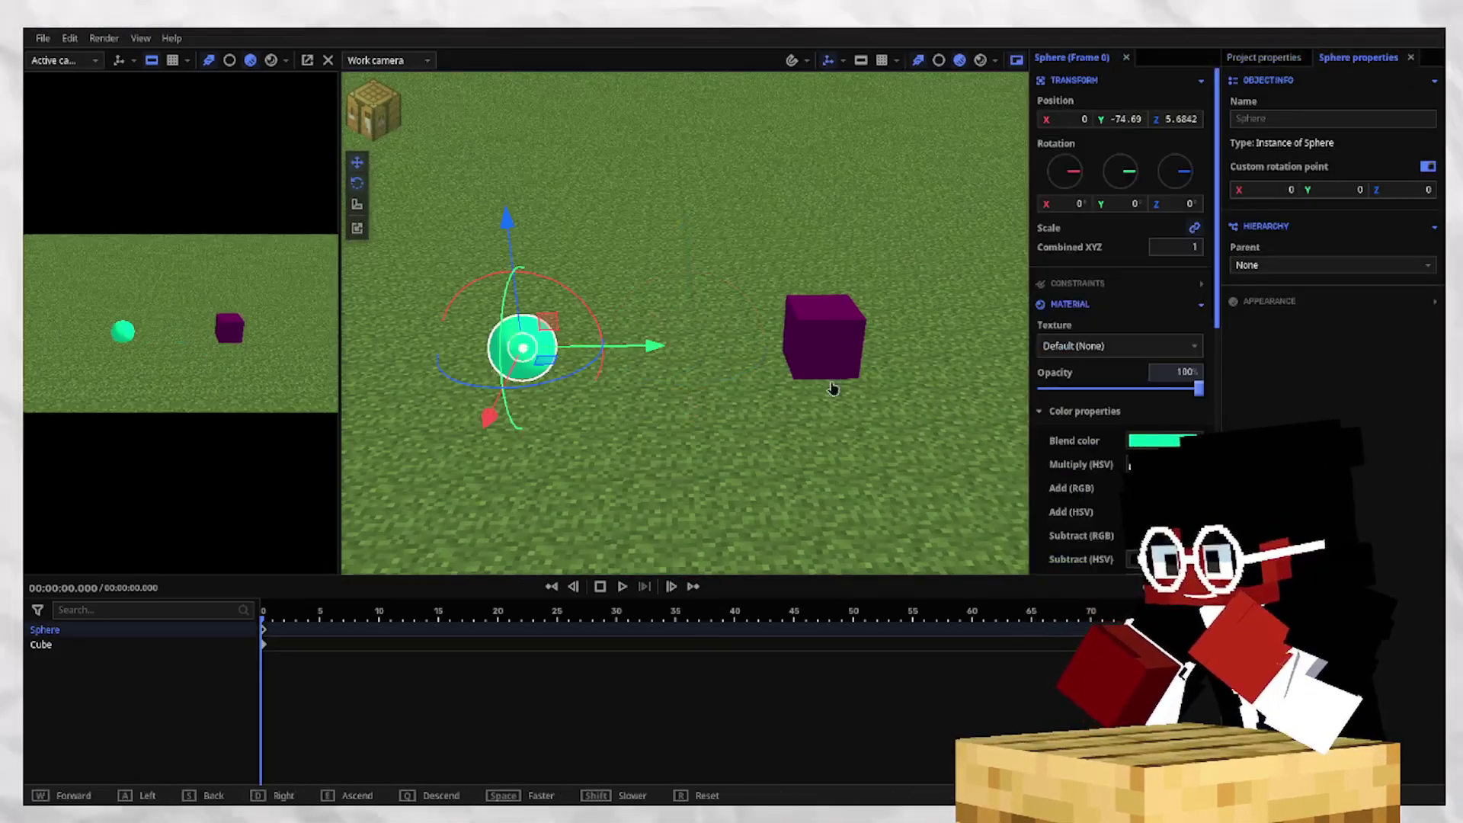
{"action": "right_click_drag", "start_coordinate": [832, 389], "coordinate": [712, 325]}
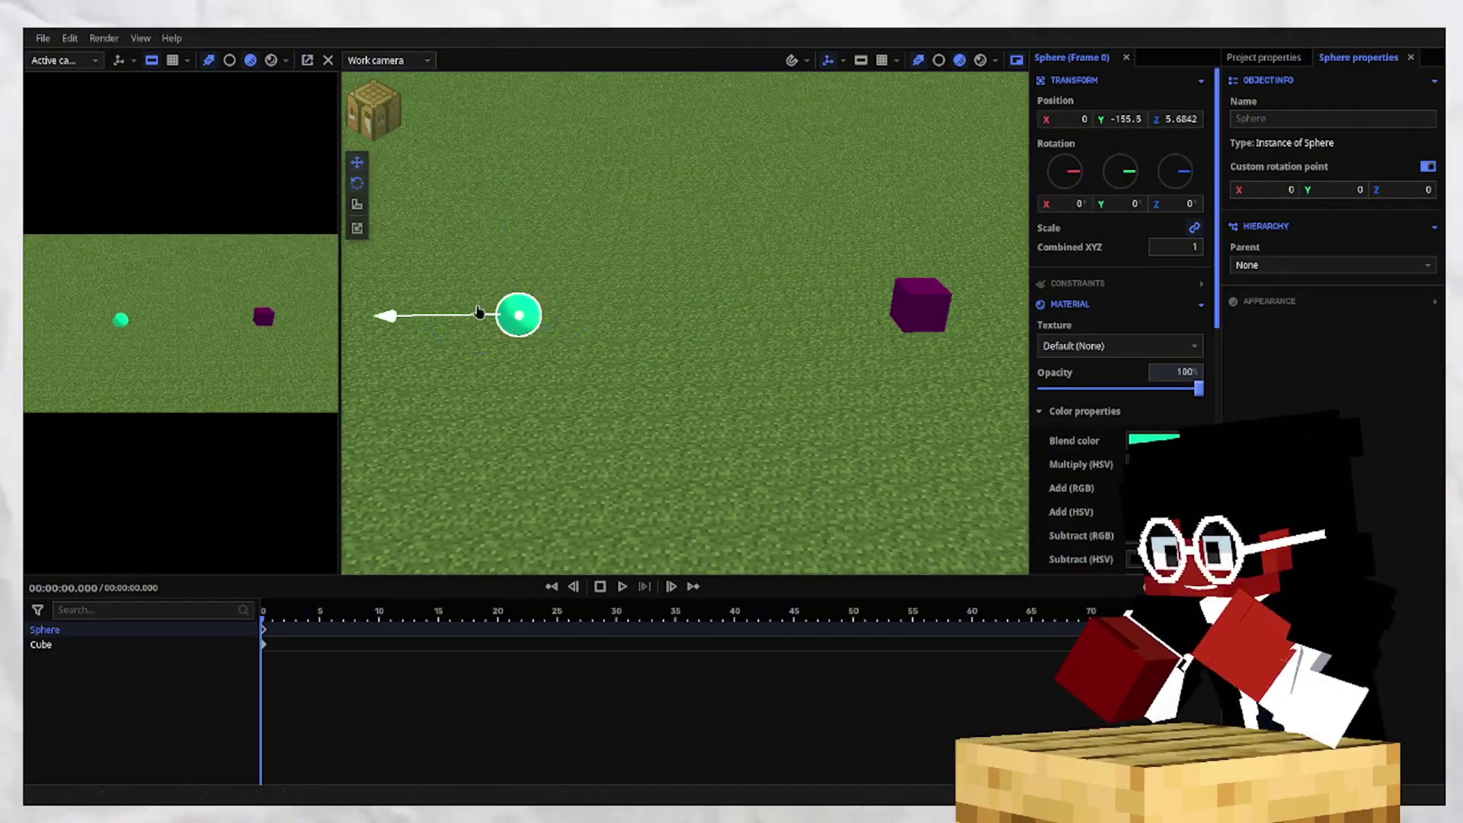
{"action": "left_click_drag", "start_coordinate": [478, 313], "coordinate": [476, 312]}
{"action": "left_click_drag", "start_coordinate": [630, 319], "coordinate": [600, 319]}
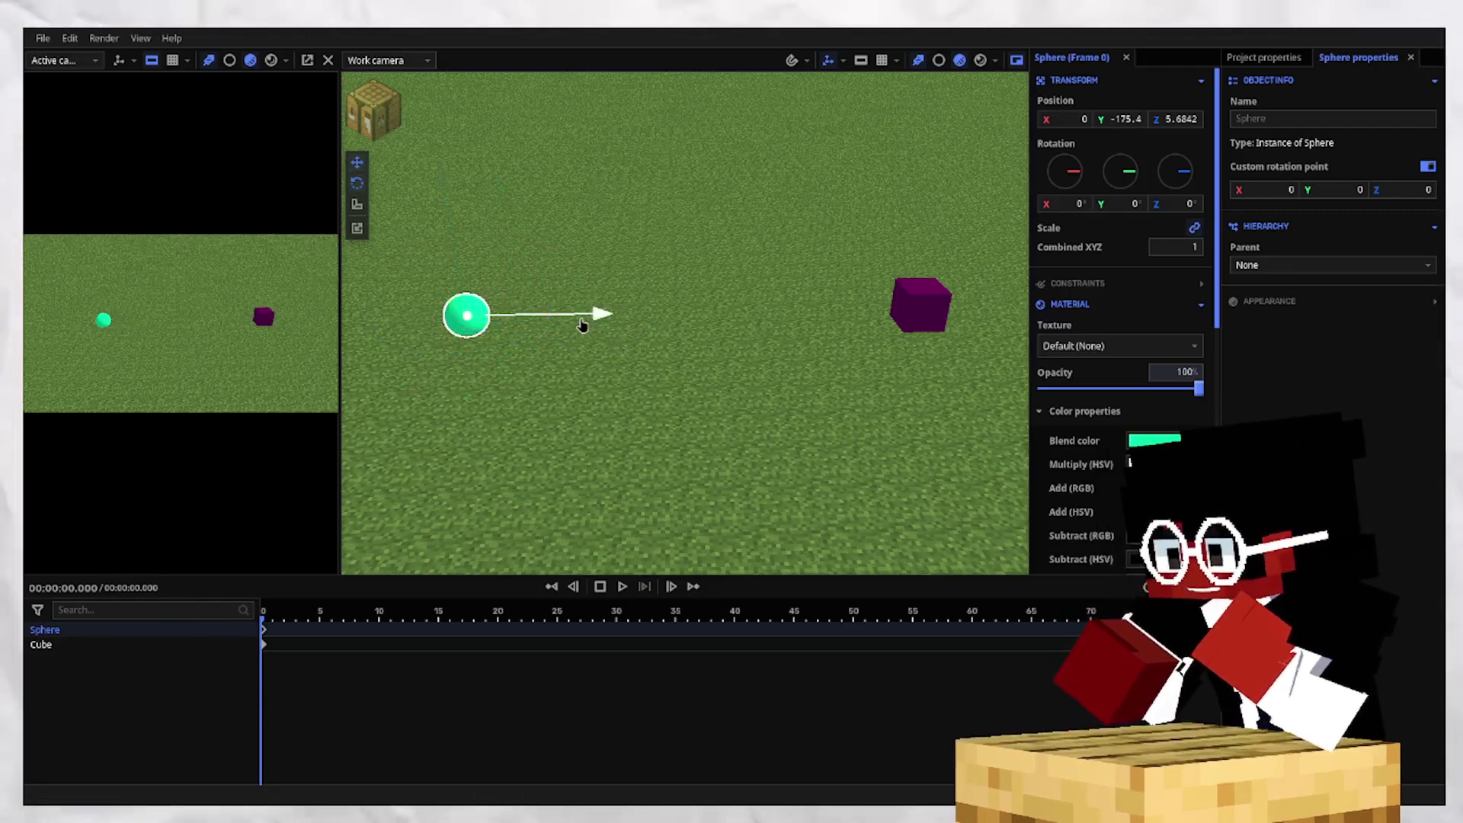
{"action": "left_click_drag", "start_coordinate": [582, 326], "coordinate": [447, 292]}
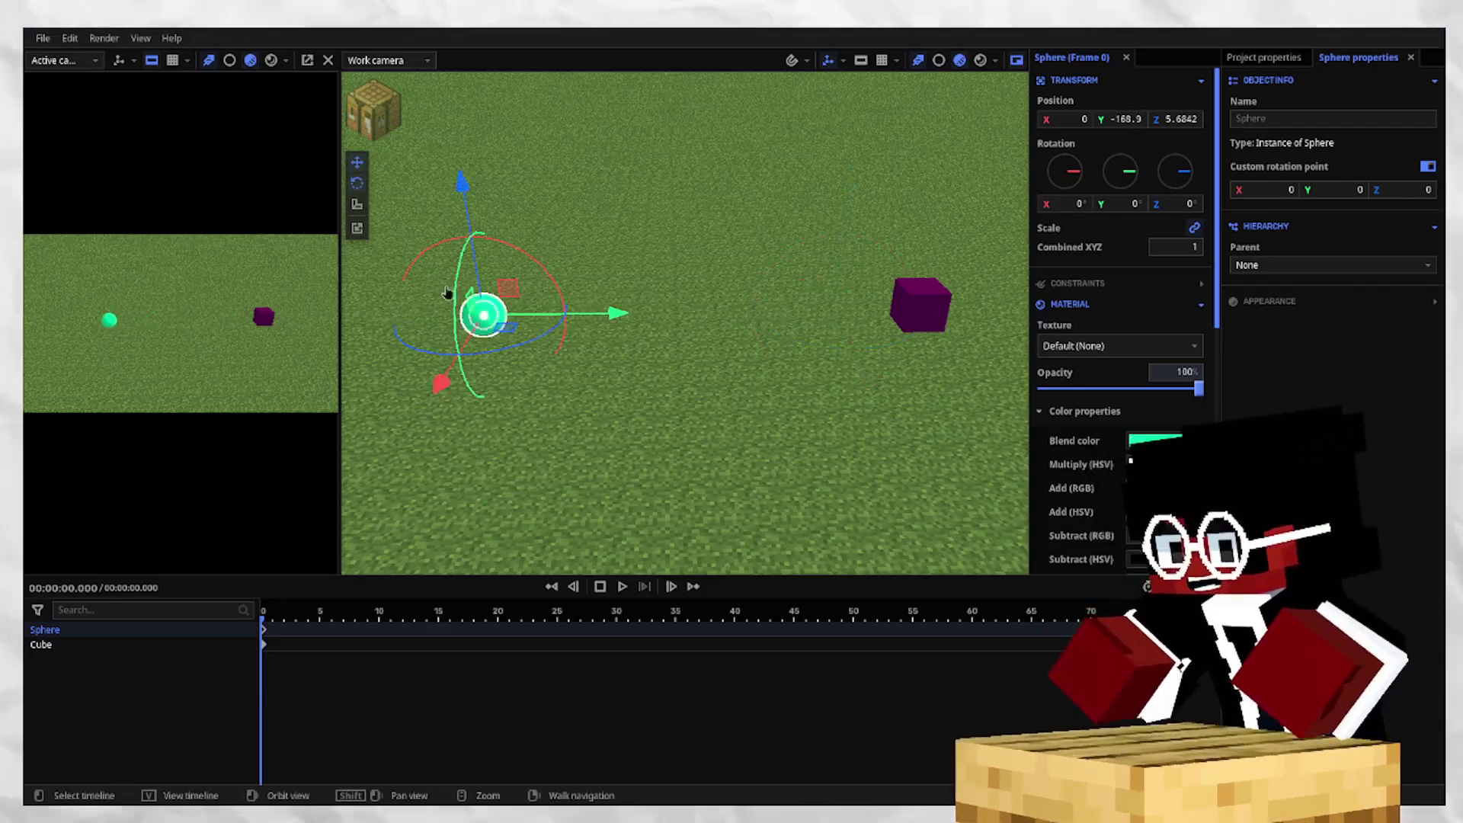
{"action": "left_click_drag", "start_coordinate": [614, 313], "coordinate": [473, 284]}
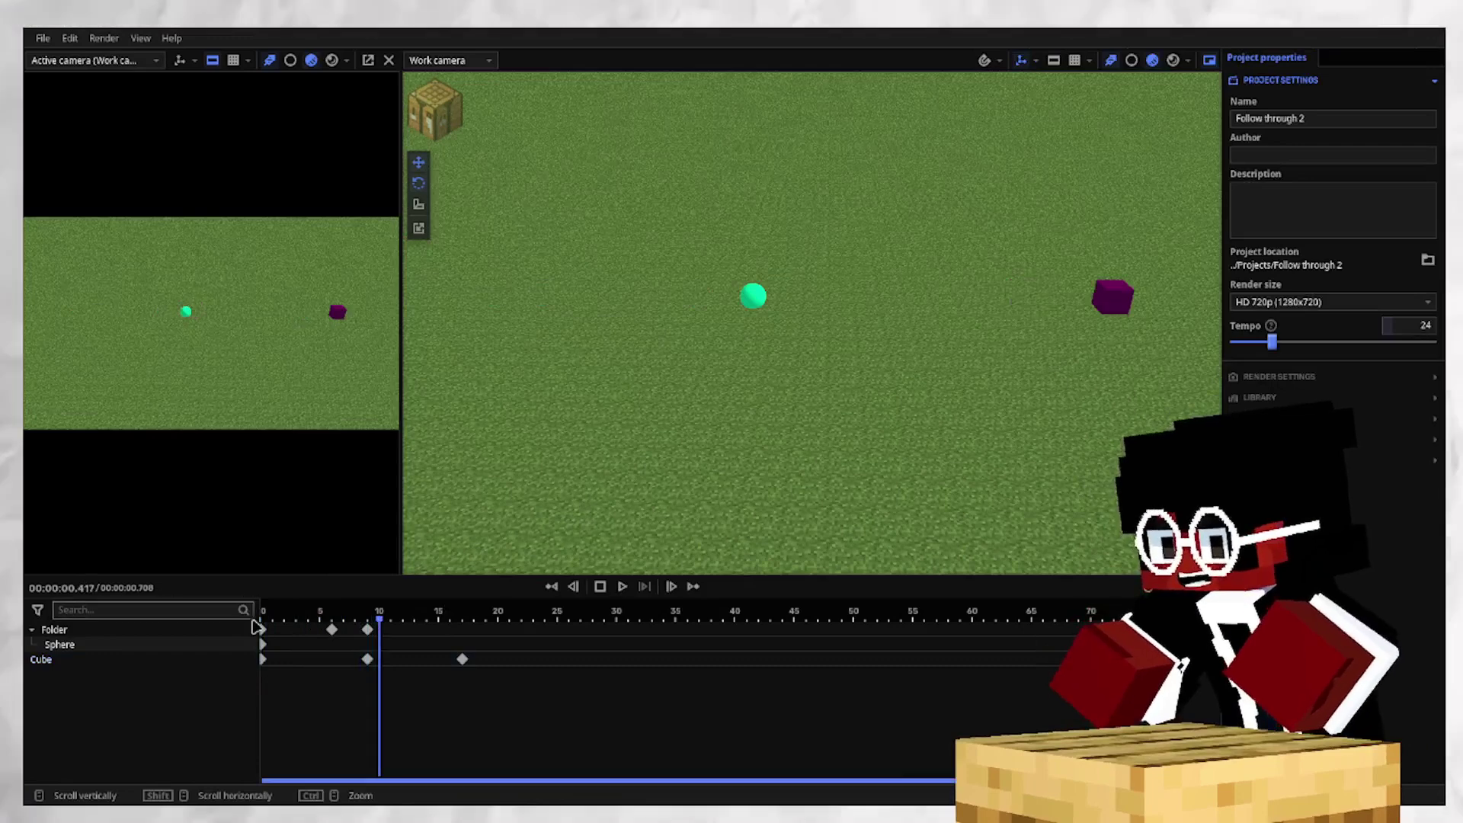
Play the animation of the sphere hitting the cube from frame 0.
{"action": "left_click", "coordinate": [266, 616]}
{"action": "key", "text": "space"}
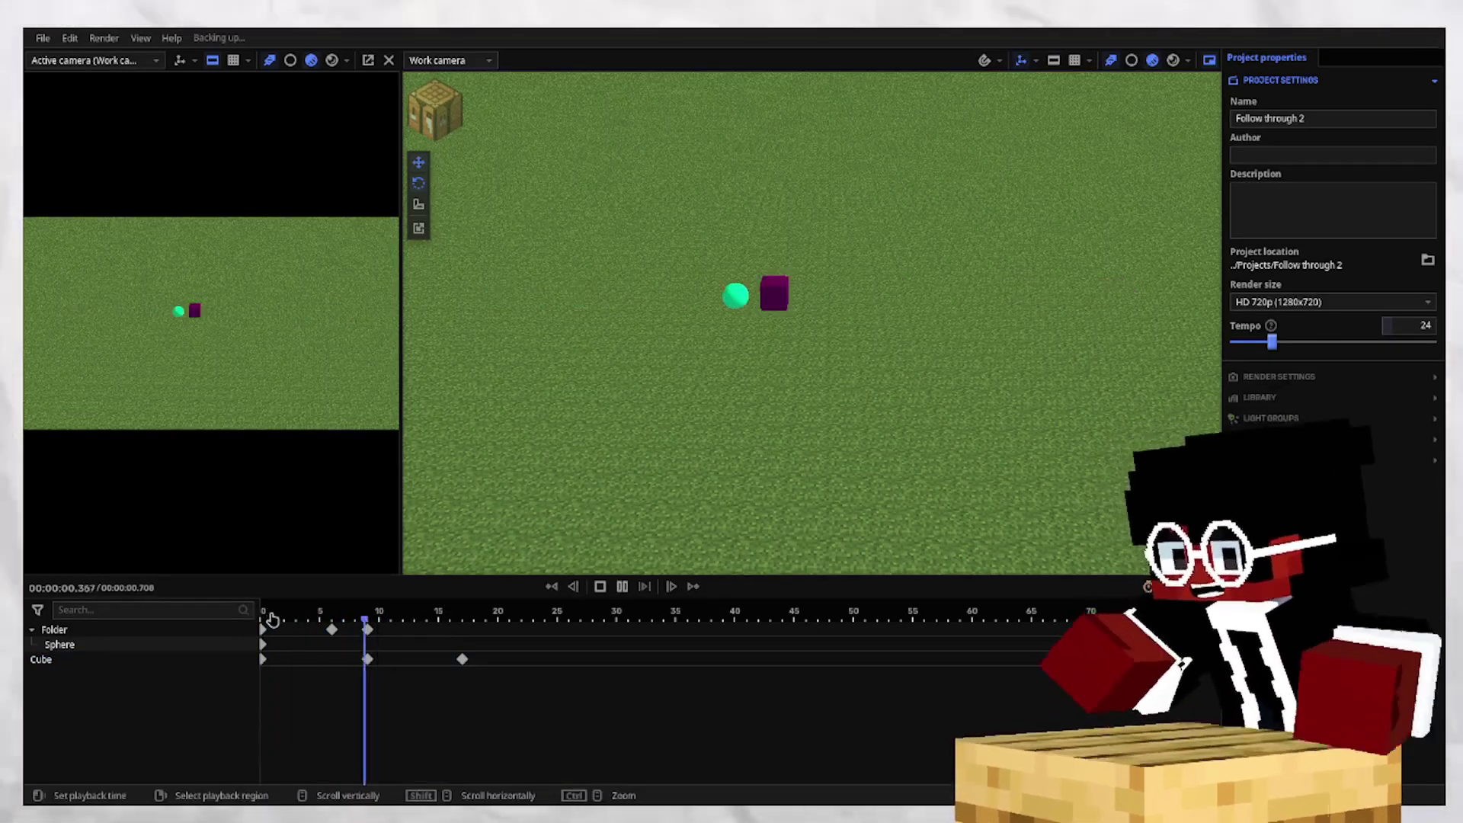
{"action": "key", "text": "space"}
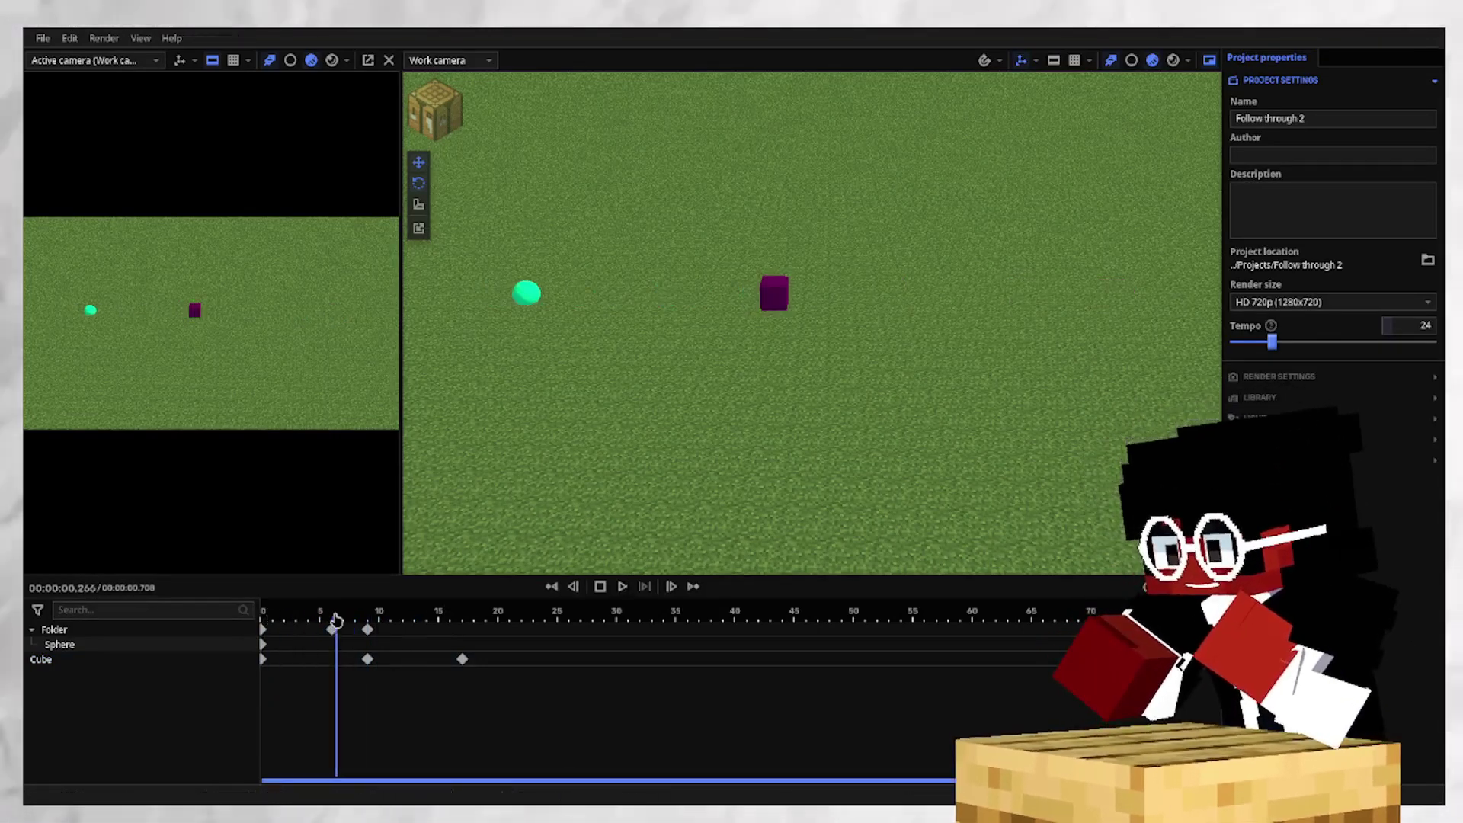
Move the folder's keyframe at frame 6 to frame 7 and replay the faster hit.
{"action": "left_click", "coordinate": [342, 630]}
{"action": "left_click", "coordinate": [434, 538]}
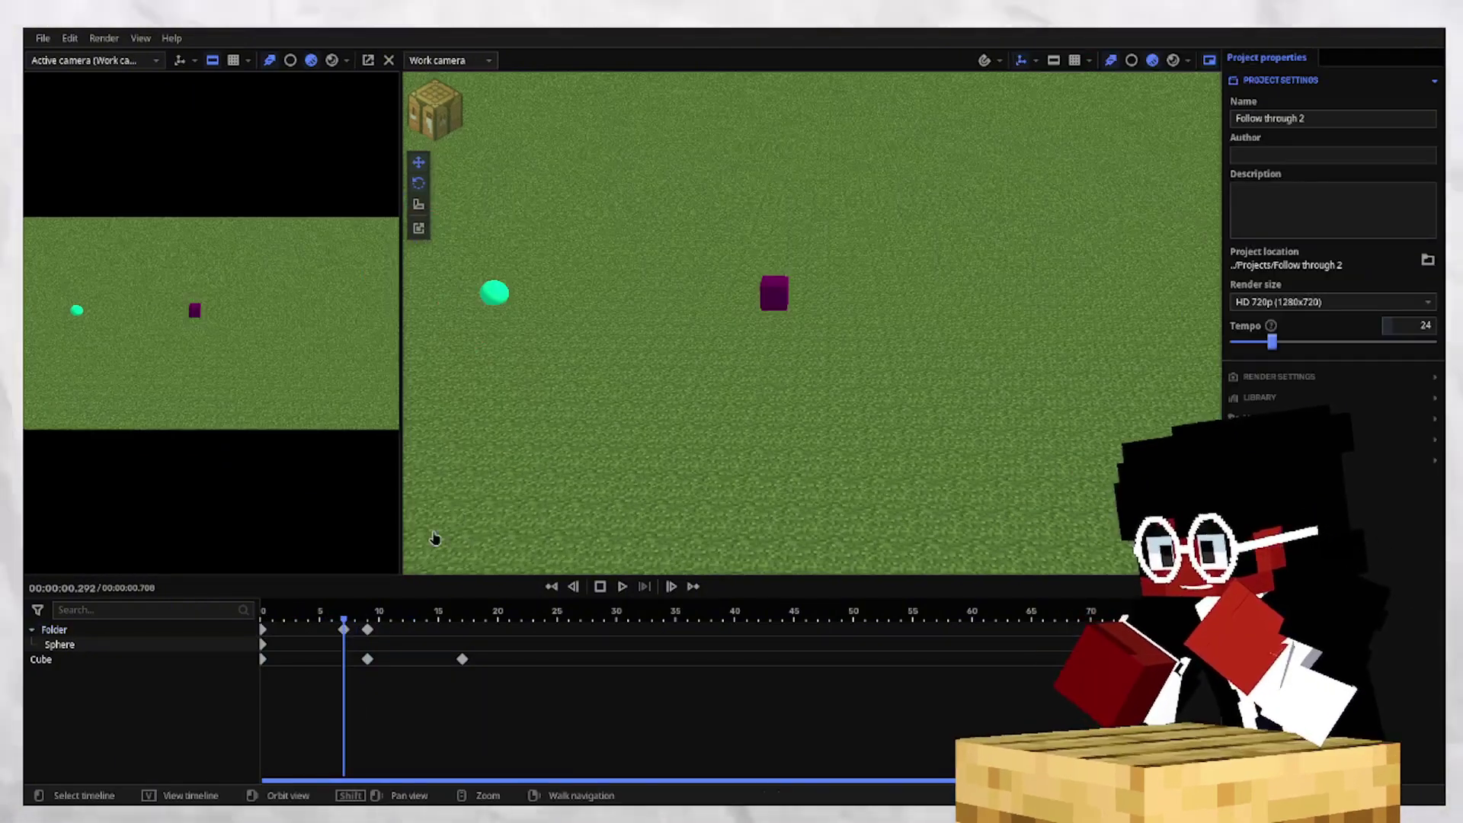
{"action": "left_click", "coordinate": [310, 617]}
{"action": "key", "text": "space"}
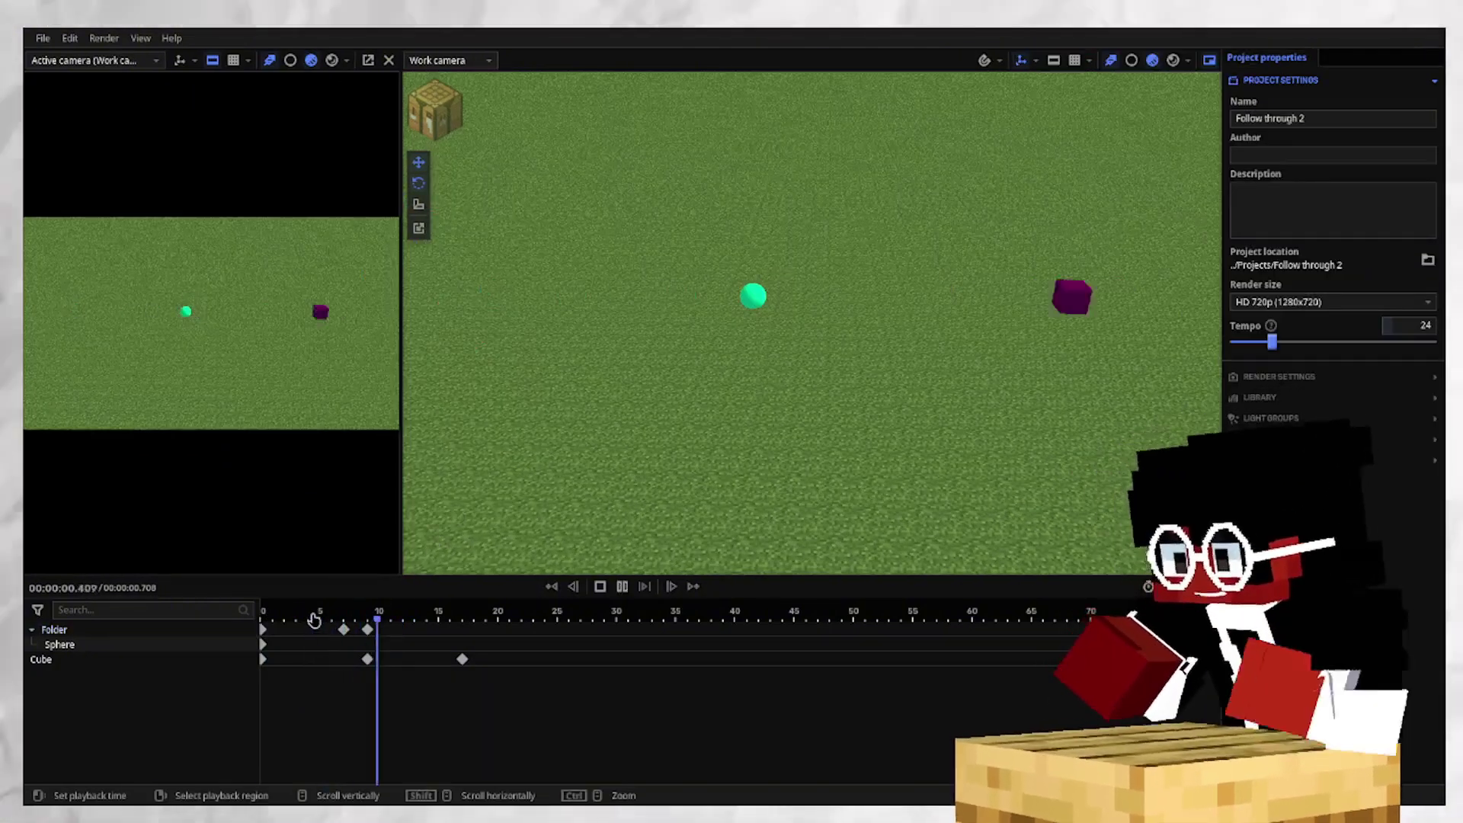
{"action": "key", "text": "space"}
Add keyframes to the sphere at frames 7, 8 and 9 around the impact.
{"action": "left_click", "coordinate": [112, 645]}
{"action": "left_click", "coordinate": [335, 618]}
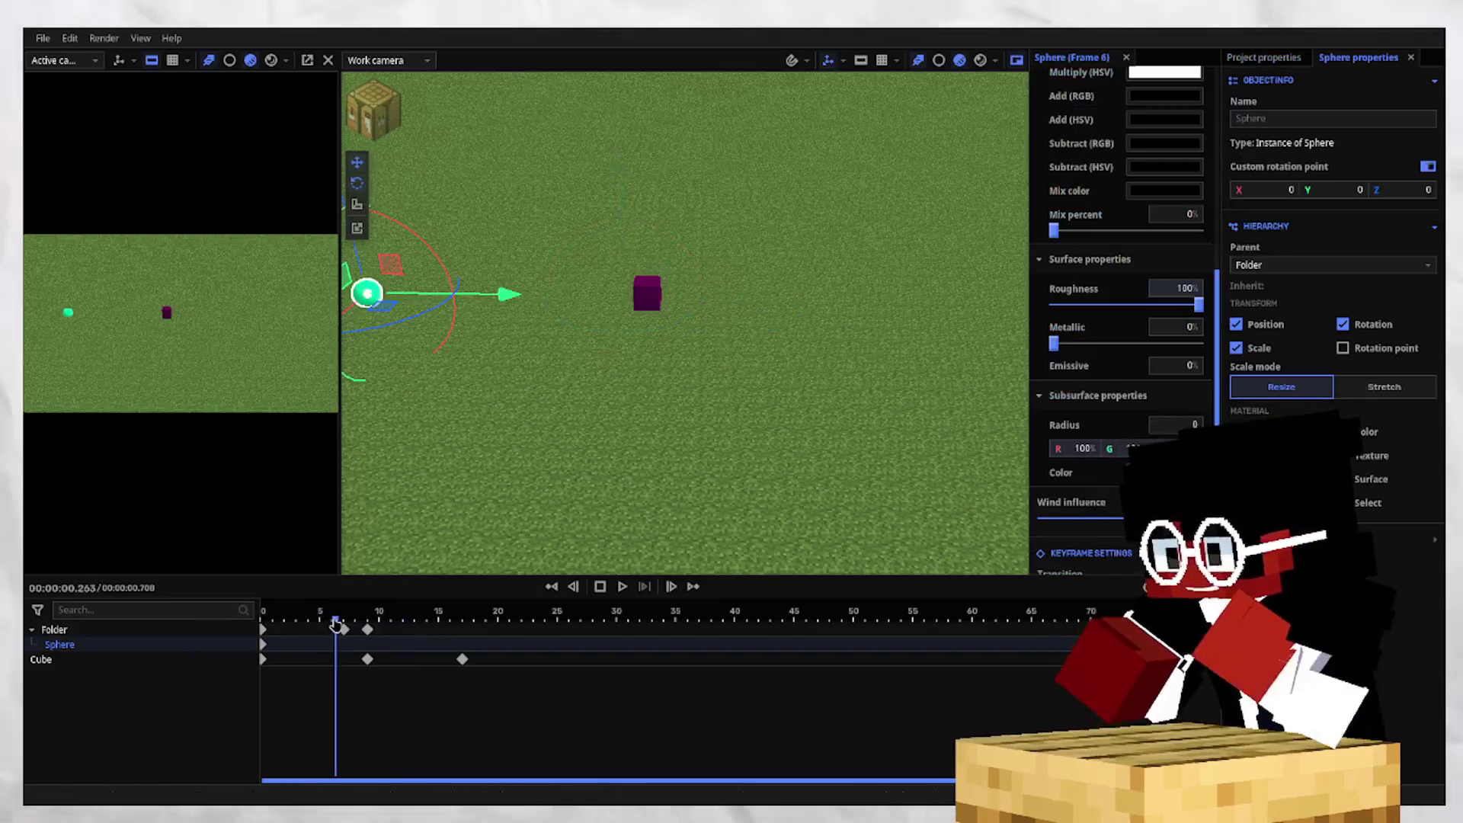
{"action": "left_click", "coordinate": [346, 645]}
{"action": "key", "text": "Right"}
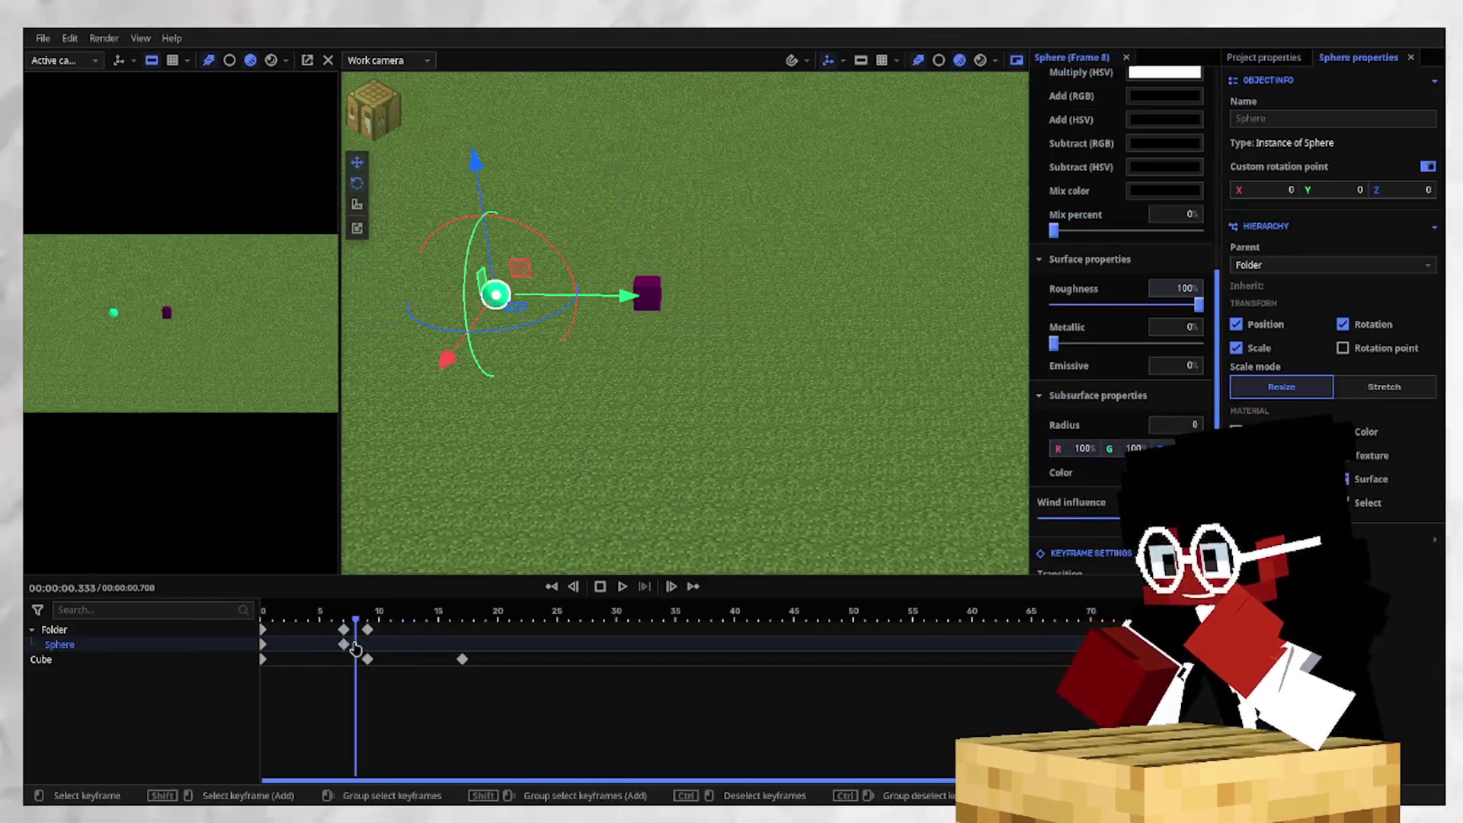
{"action": "key", "text": "Right"}
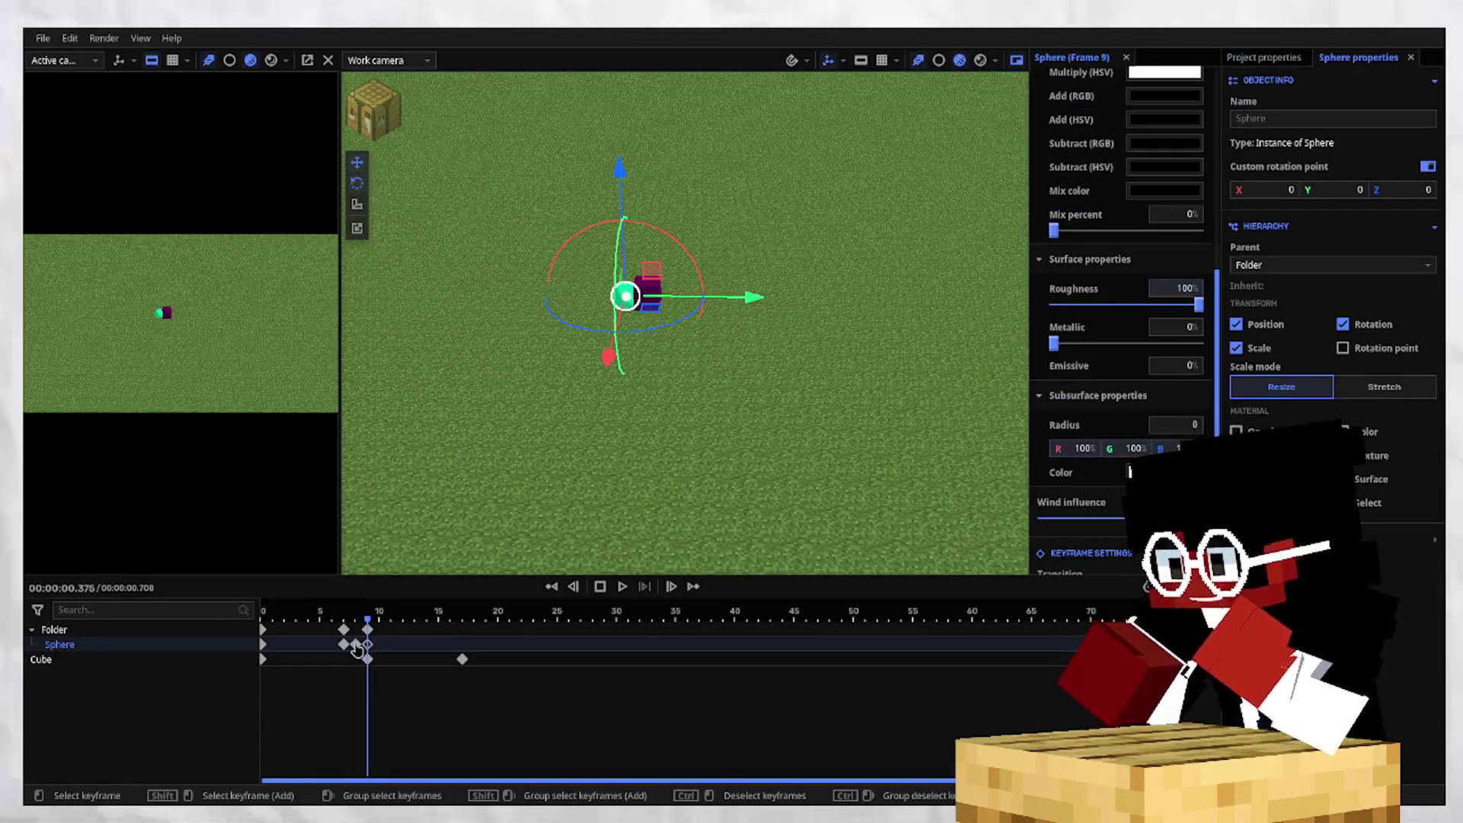
Try flattening the sphere's Z scale to about 0.59 at frame 8, and undo the last change.
{"action": "left_click", "coordinate": [356, 645]}
{"action": "scroll", "coordinate": [1115, 292], "scroll_direction": "up", "scroll_amount": 6}
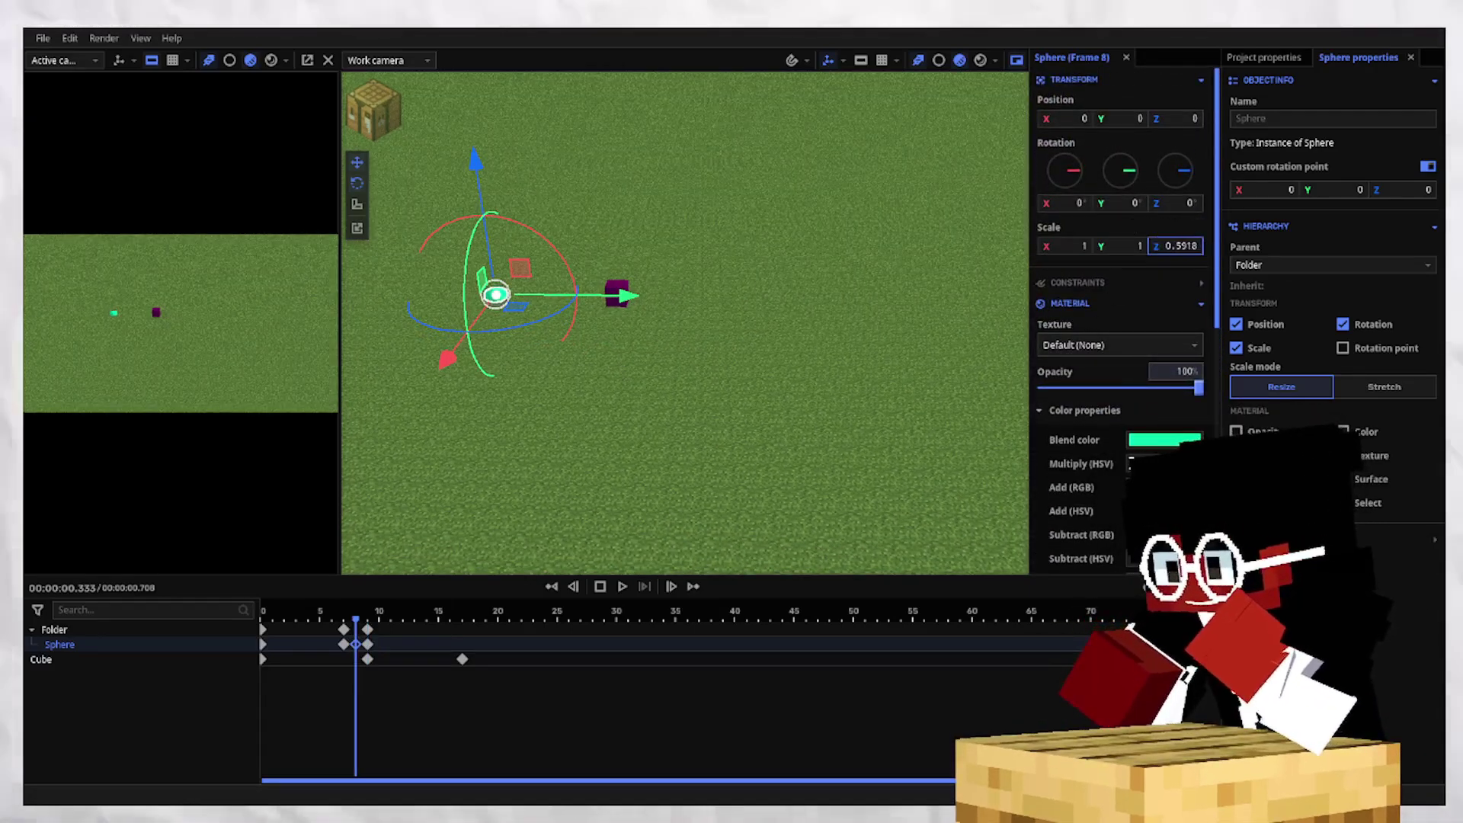
{"action": "left_click_drag", "start_coordinate": [1074, 246], "coordinate": [1265, 246]}
{"action": "key", "text": "ctrl+z"}
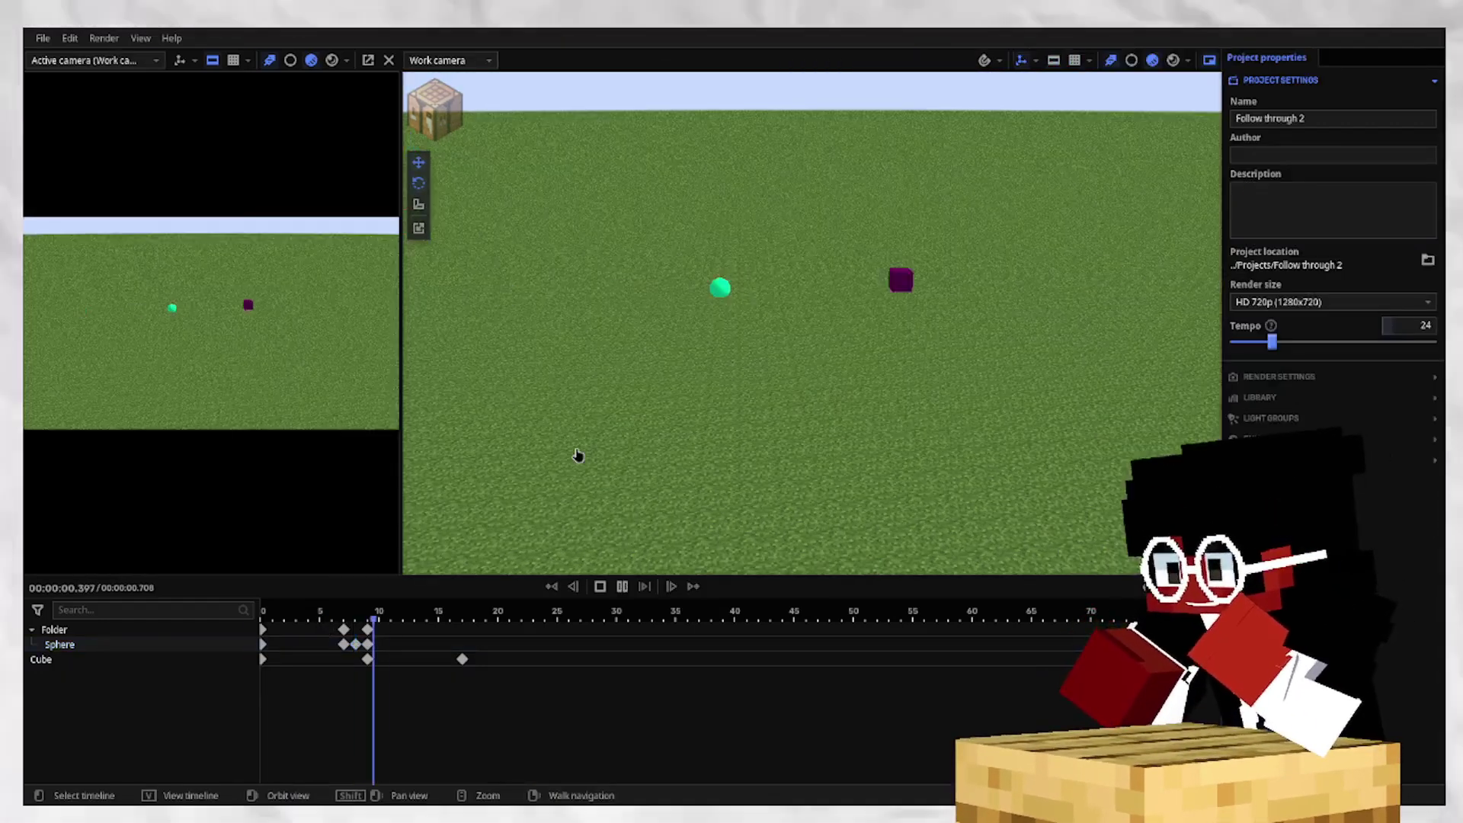
Replay the impact several times from the first few frames to examine how the sphere stretches and stops.
{"action": "left_click", "coordinate": [283, 618]}
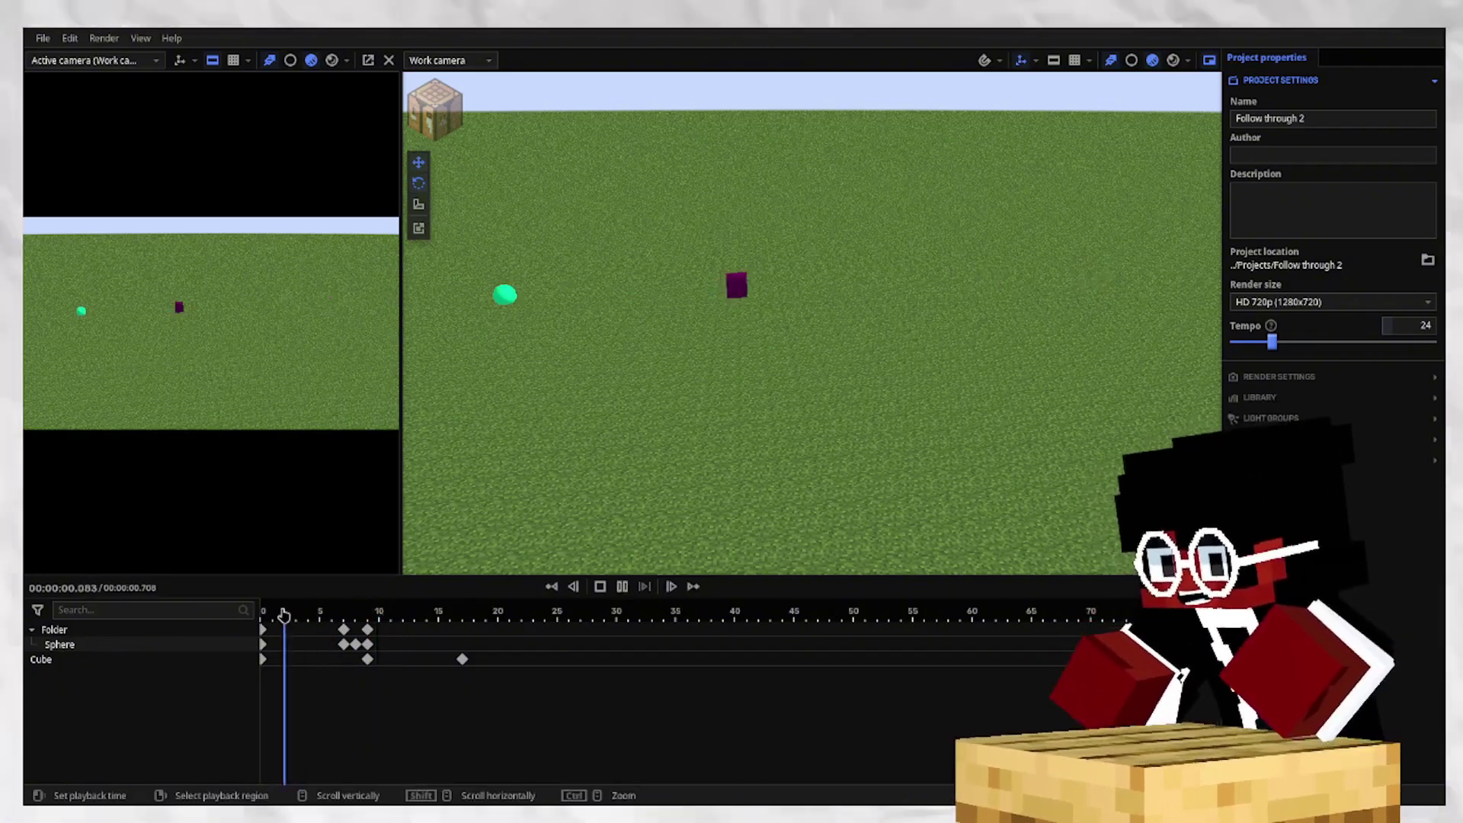
{"action": "key", "text": "space"}
{"action": "key", "text": "space"}
{"action": "key", "text": "space"}
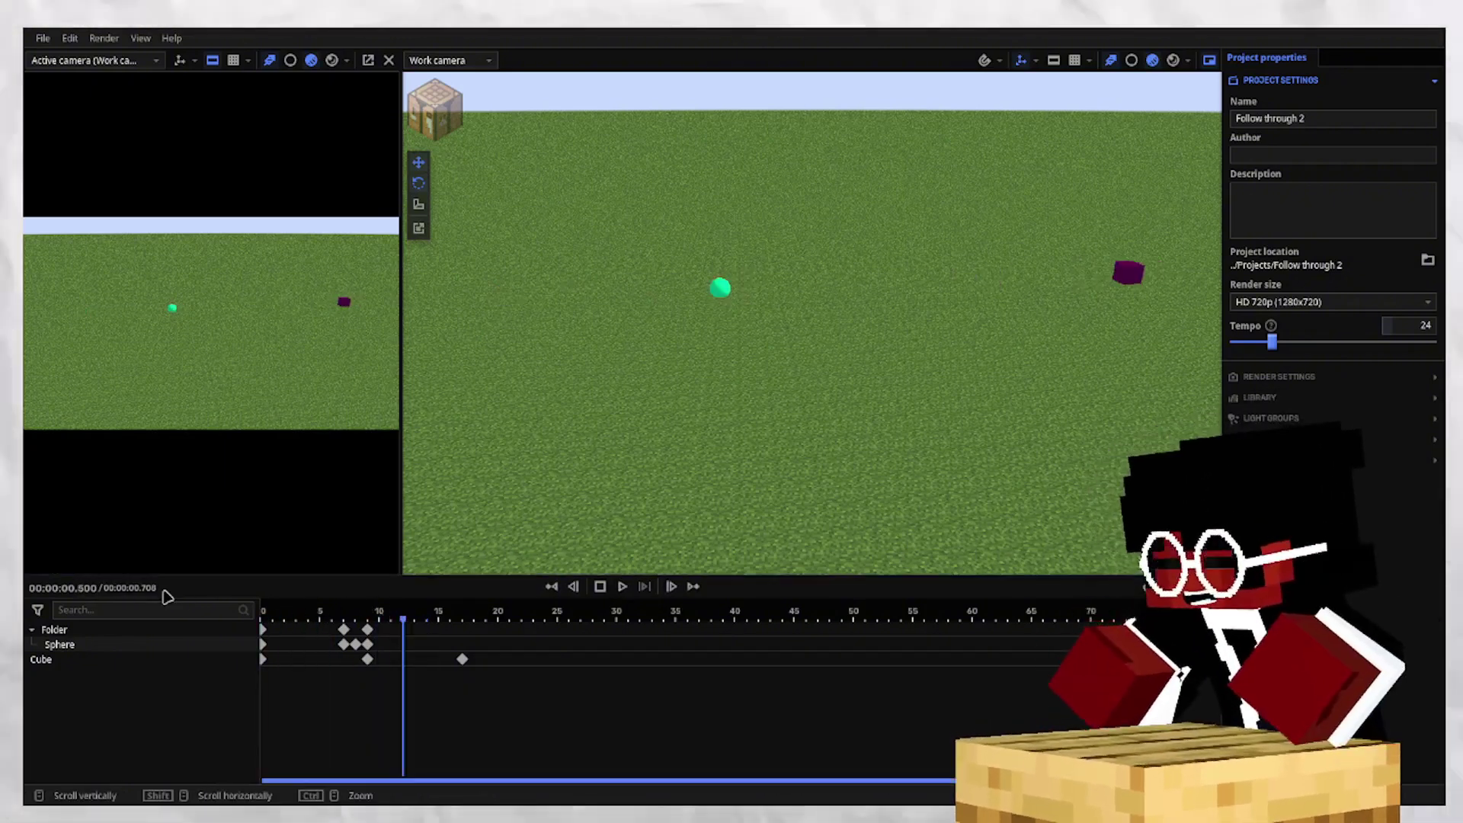
{"action": "left_click", "coordinate": [280, 603]}
{"action": "key", "text": "space"}
{"action": "key", "text": "space"}
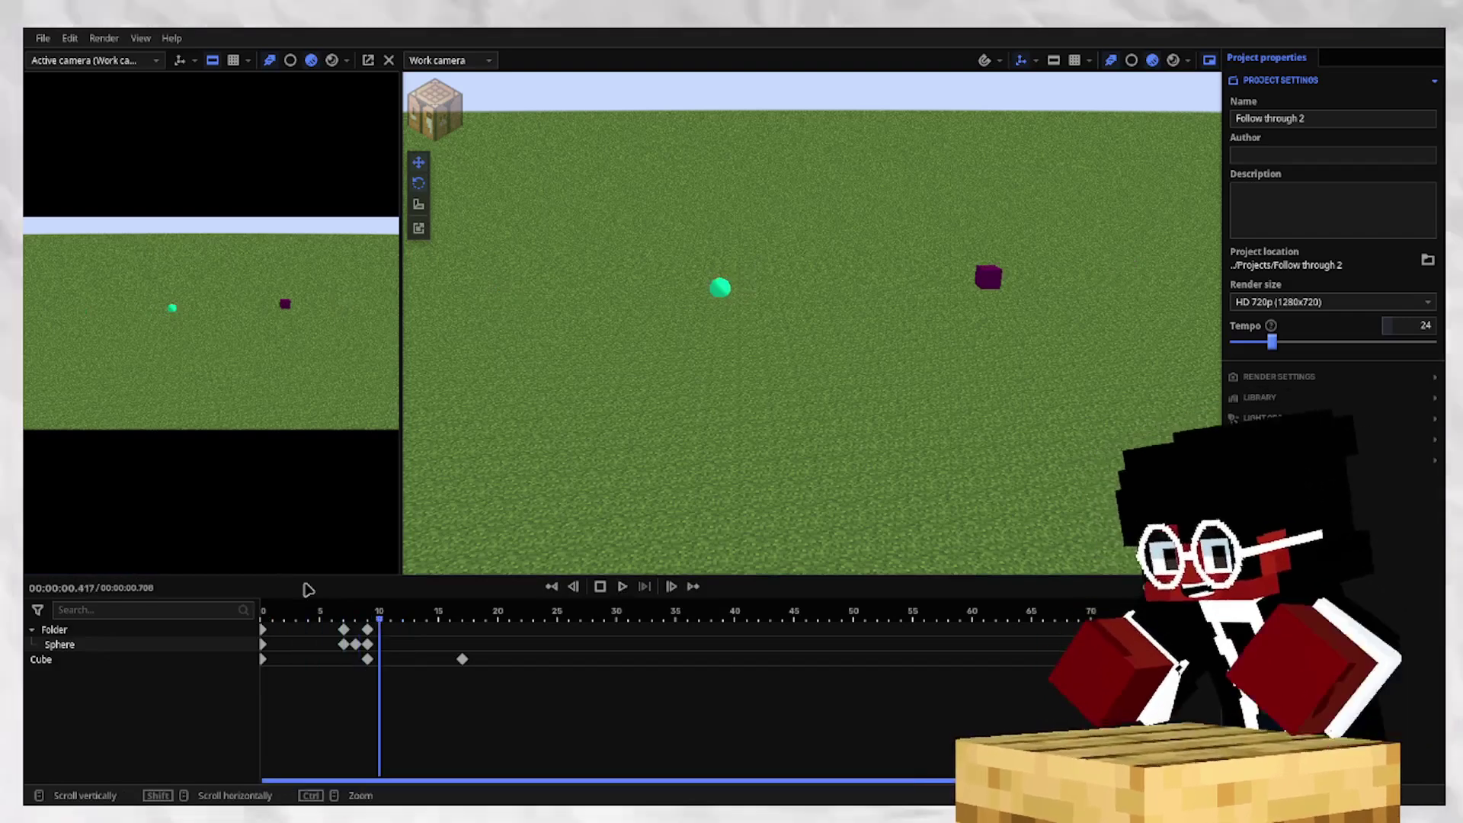
{"action": "key", "text": "space"}
{"action": "key", "text": "space"}
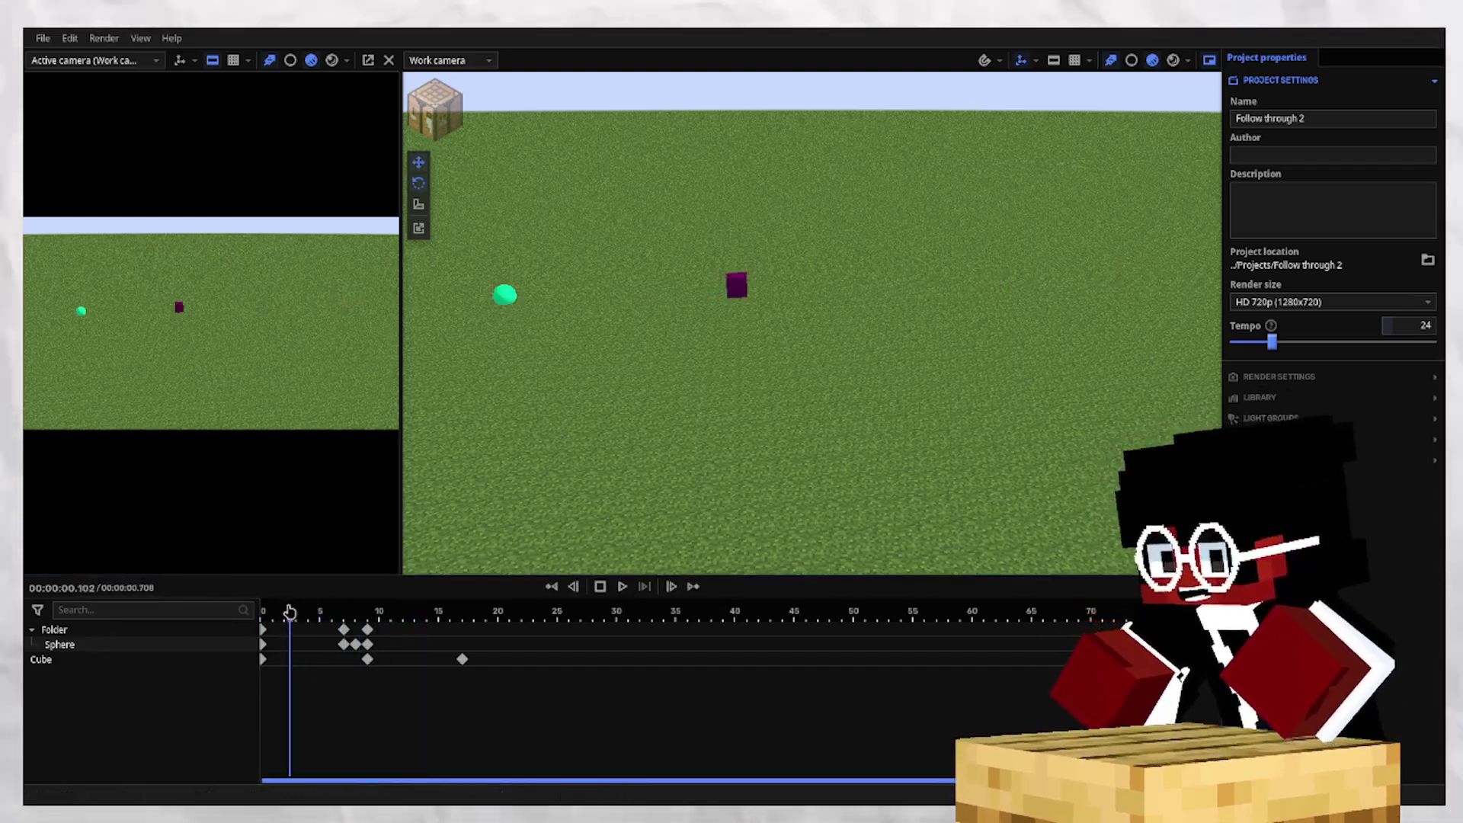
{"action": "key", "text": "space"}
{"action": "left_click", "coordinate": [295, 612]}
{"action": "key", "text": "space"}
{"action": "left_click", "coordinate": [295, 612]}
{"action": "key", "text": "space"}
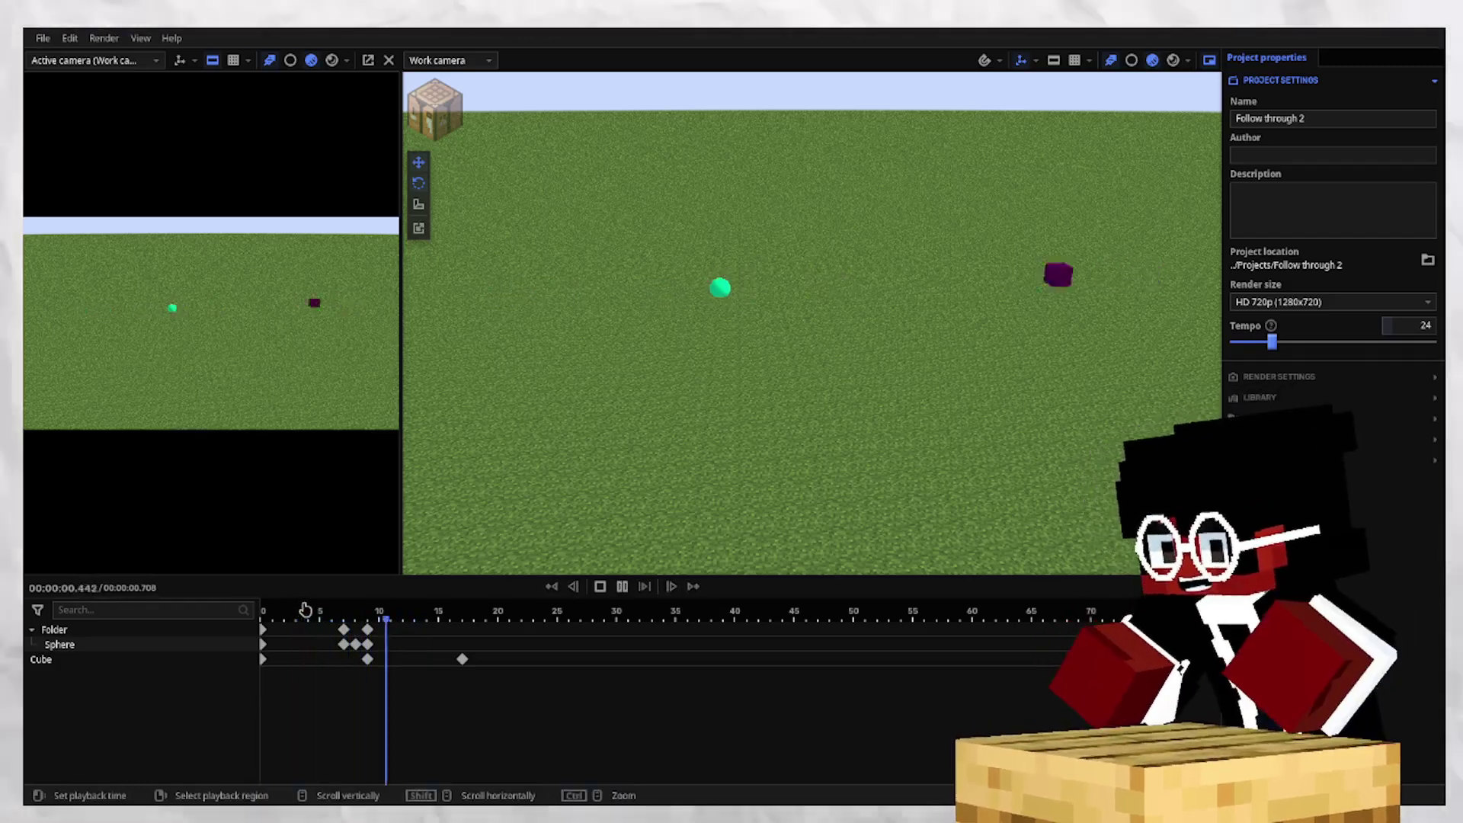
Delete the cube's keyframe at frame 17 and play the impact without the cube being pushed away.
{"action": "mouse_move", "coordinate": [349, 609]}
{"action": "left_mouse_down"}
{"action": "mouse_move", "coordinate": [369, 621]}
{"action": "mouse_move", "coordinate": [344, 621]}
{"action": "left_mouse_up"}
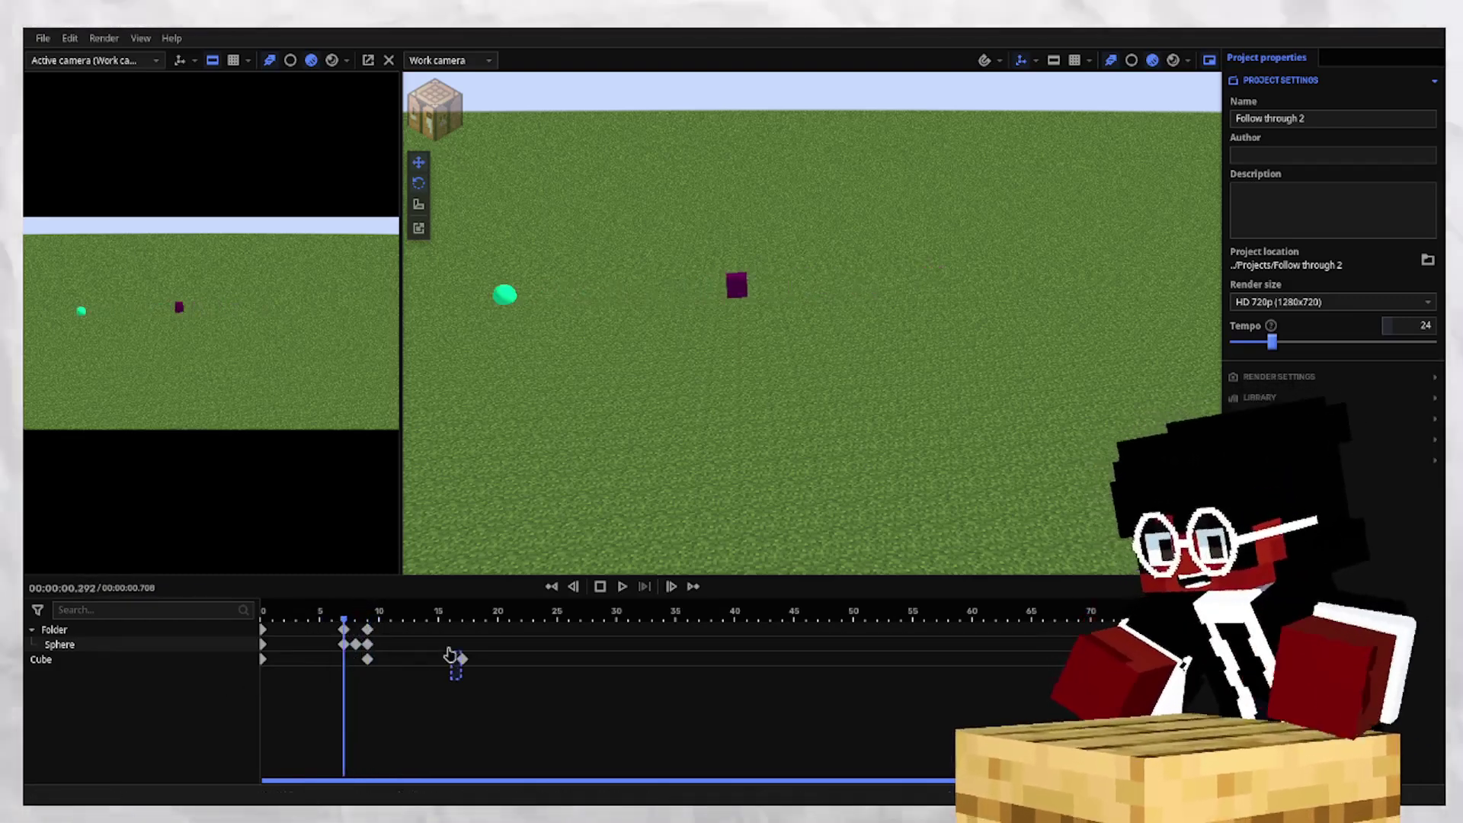
{"action": "left_click", "coordinate": [460, 660]}
{"action": "key", "text": "Delete"}
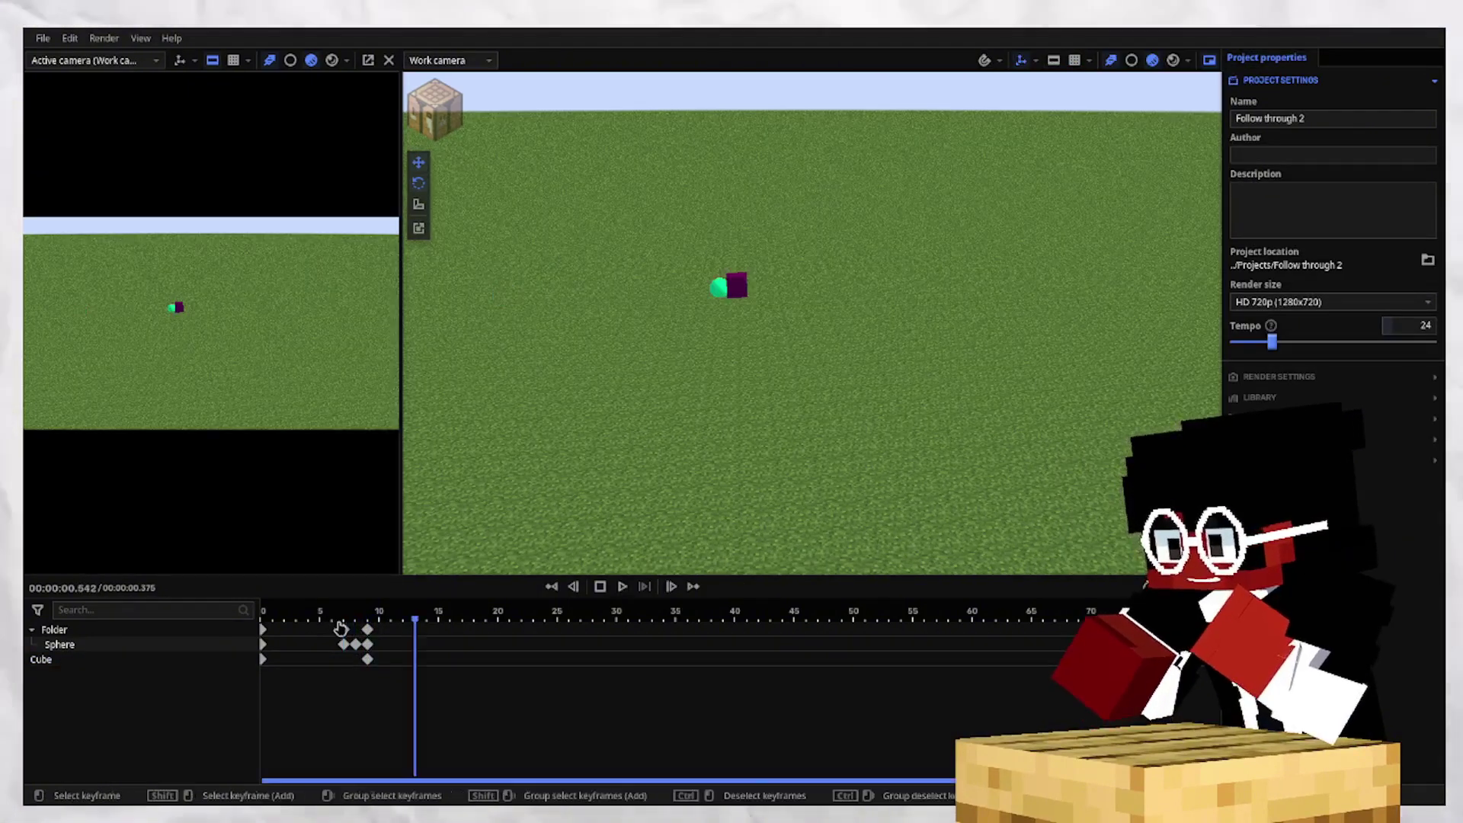
{"action": "key", "text": "space"}
{"action": "key", "text": "space"}
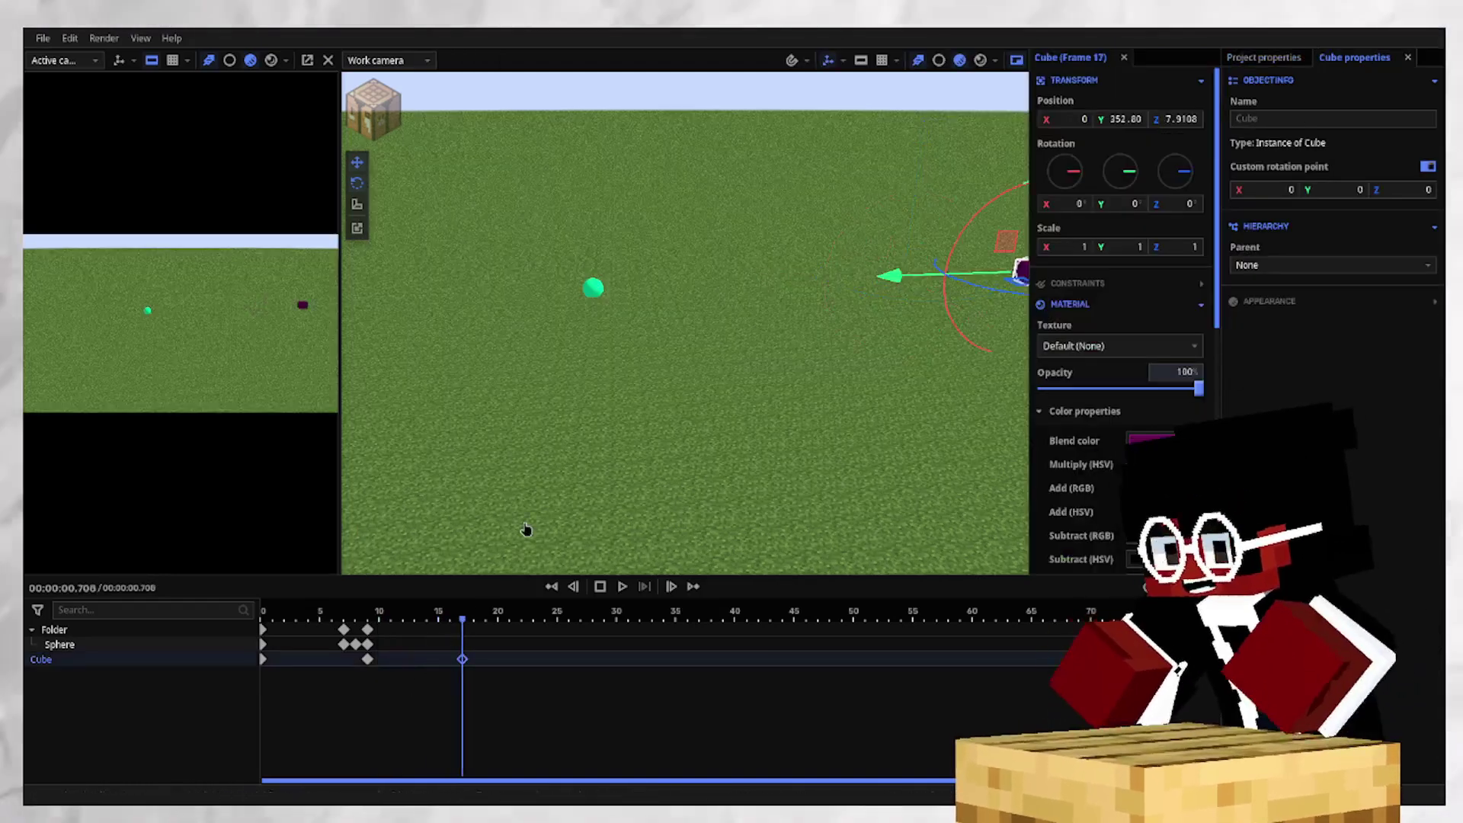
Deselect the cube and review the animation with the cube's frame 17 keyframe in place.
{"action": "left_click", "coordinate": [526, 530]}
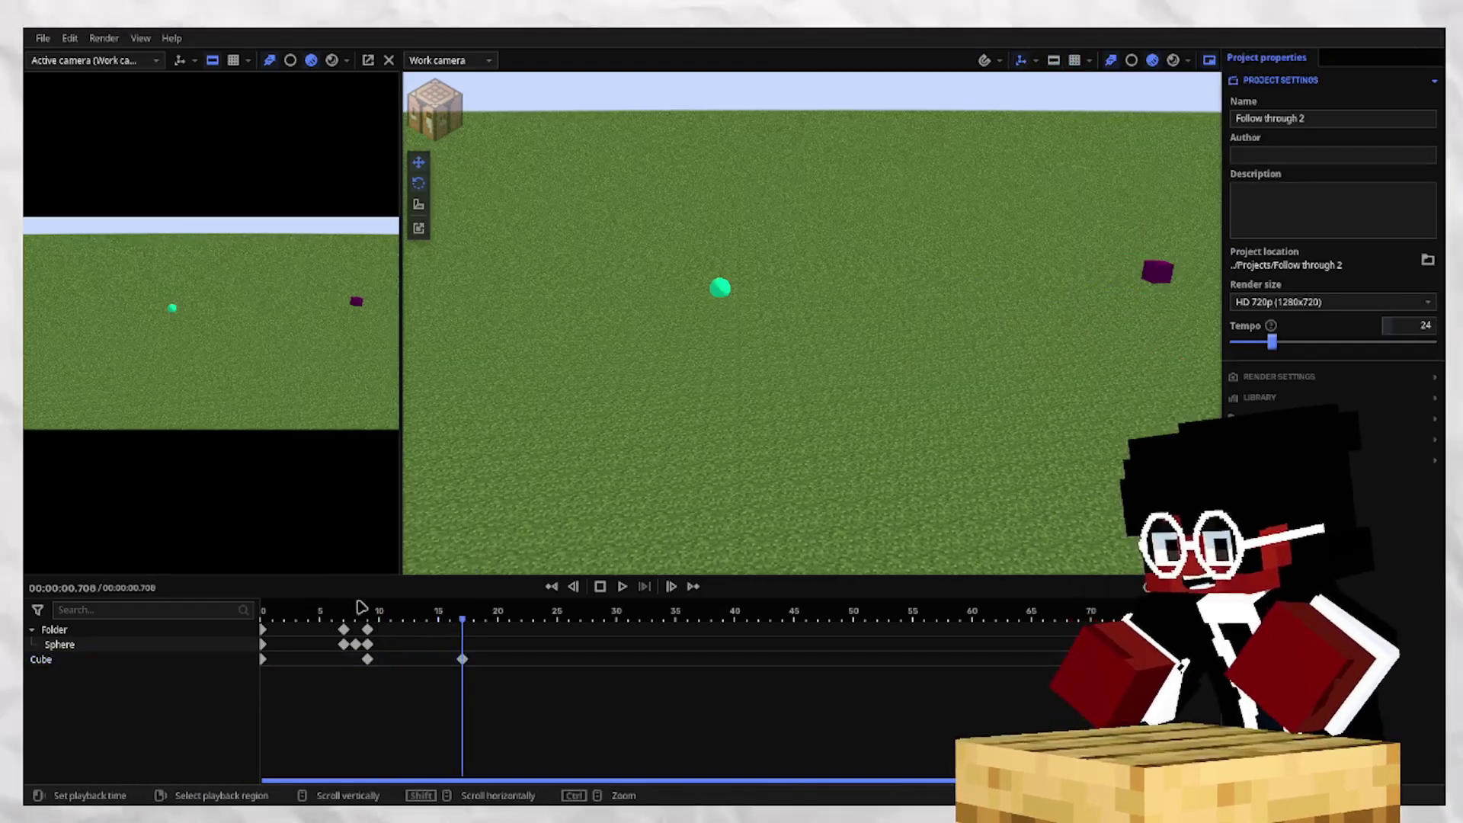
{"action": "key", "text": "space"}
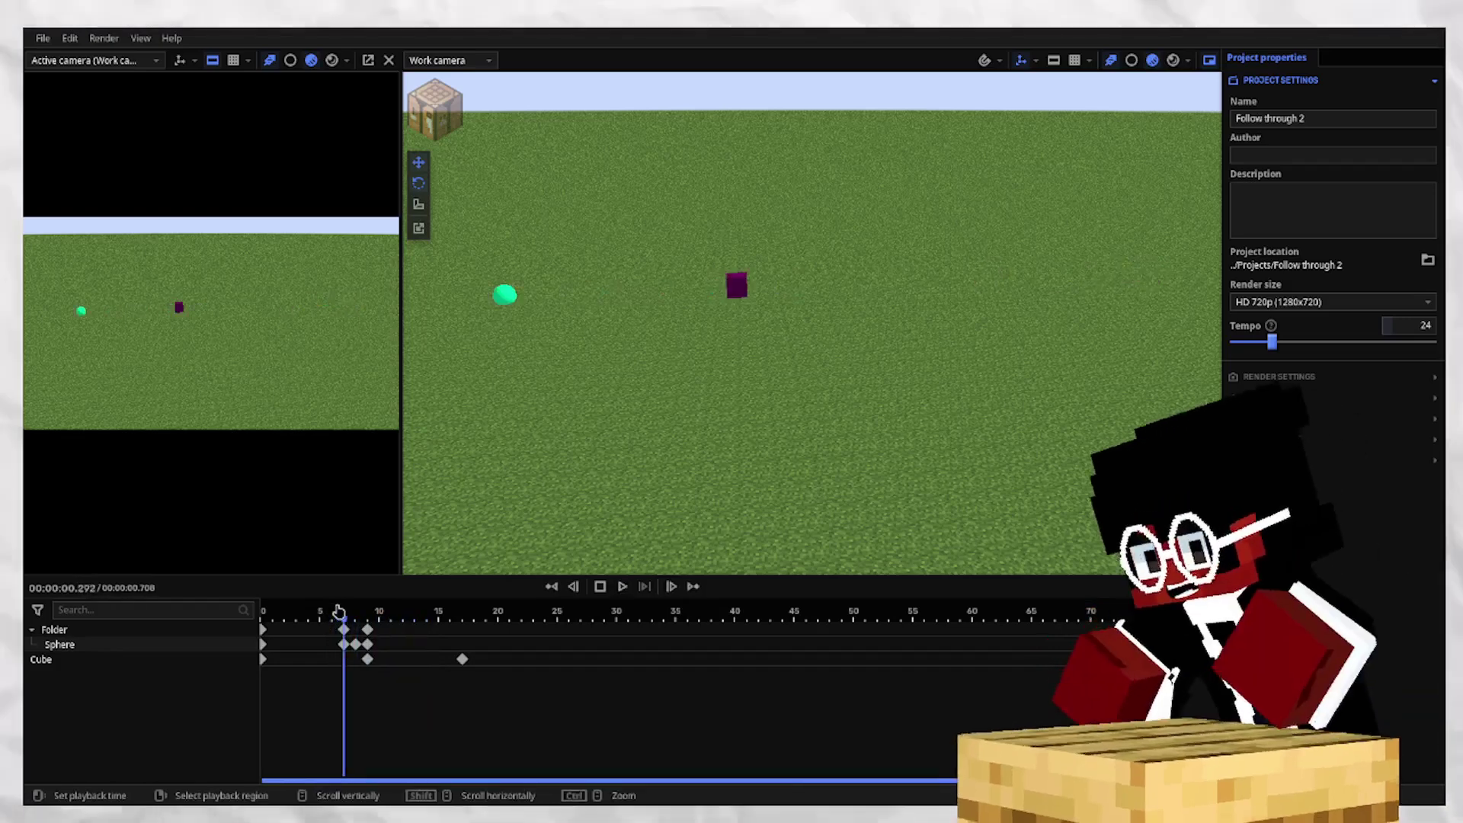
{"action": "left_click", "coordinate": [298, 615]}
Add a keyframe to the sphere's folder at frame 17, placing the sphere slightly past the impact point.
{"action": "left_click", "coordinate": [59, 644]}
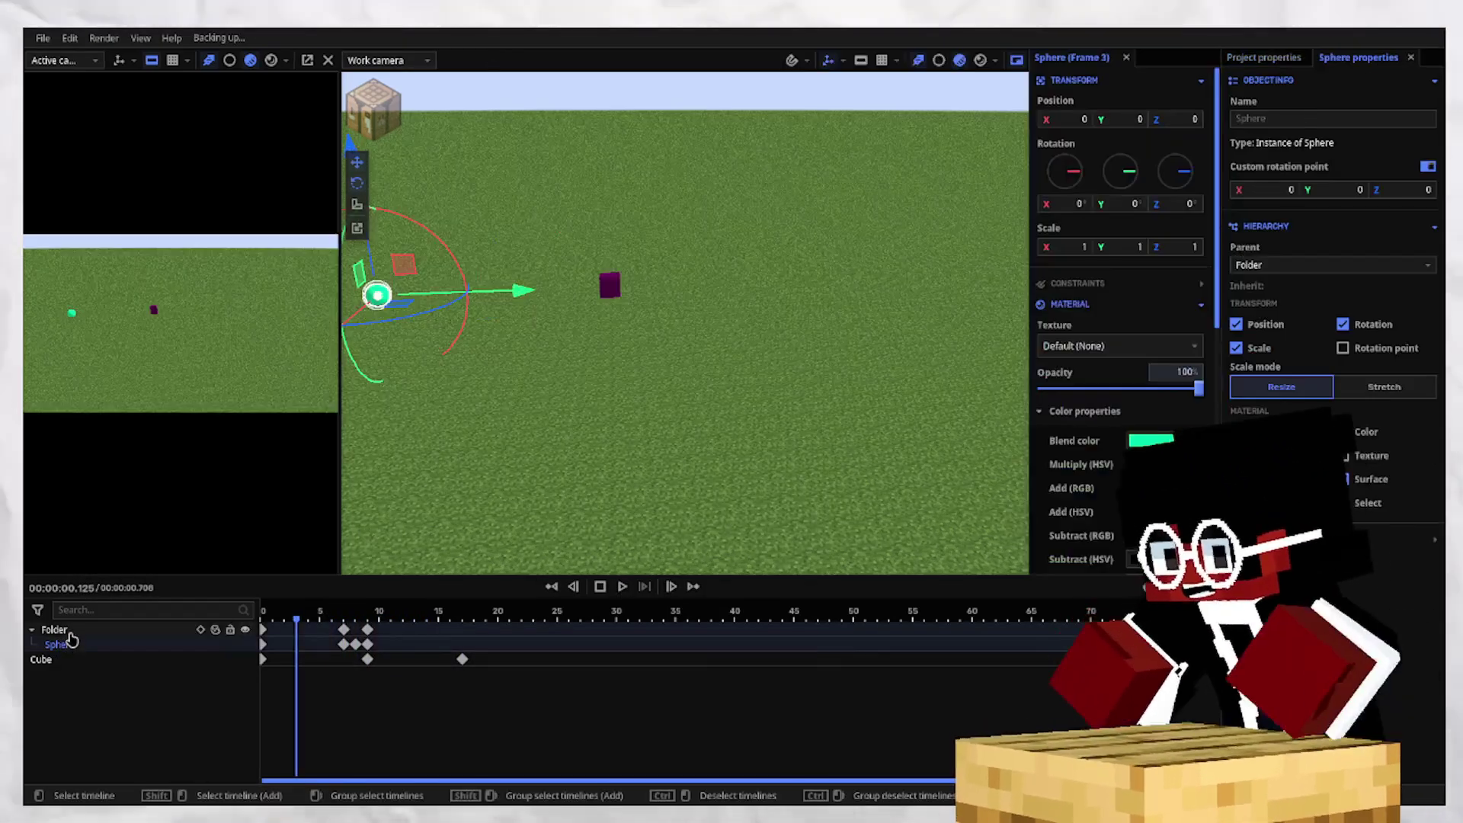
{"action": "left_click", "coordinate": [54, 629]}
{"action": "left_click", "coordinate": [320, 614]}
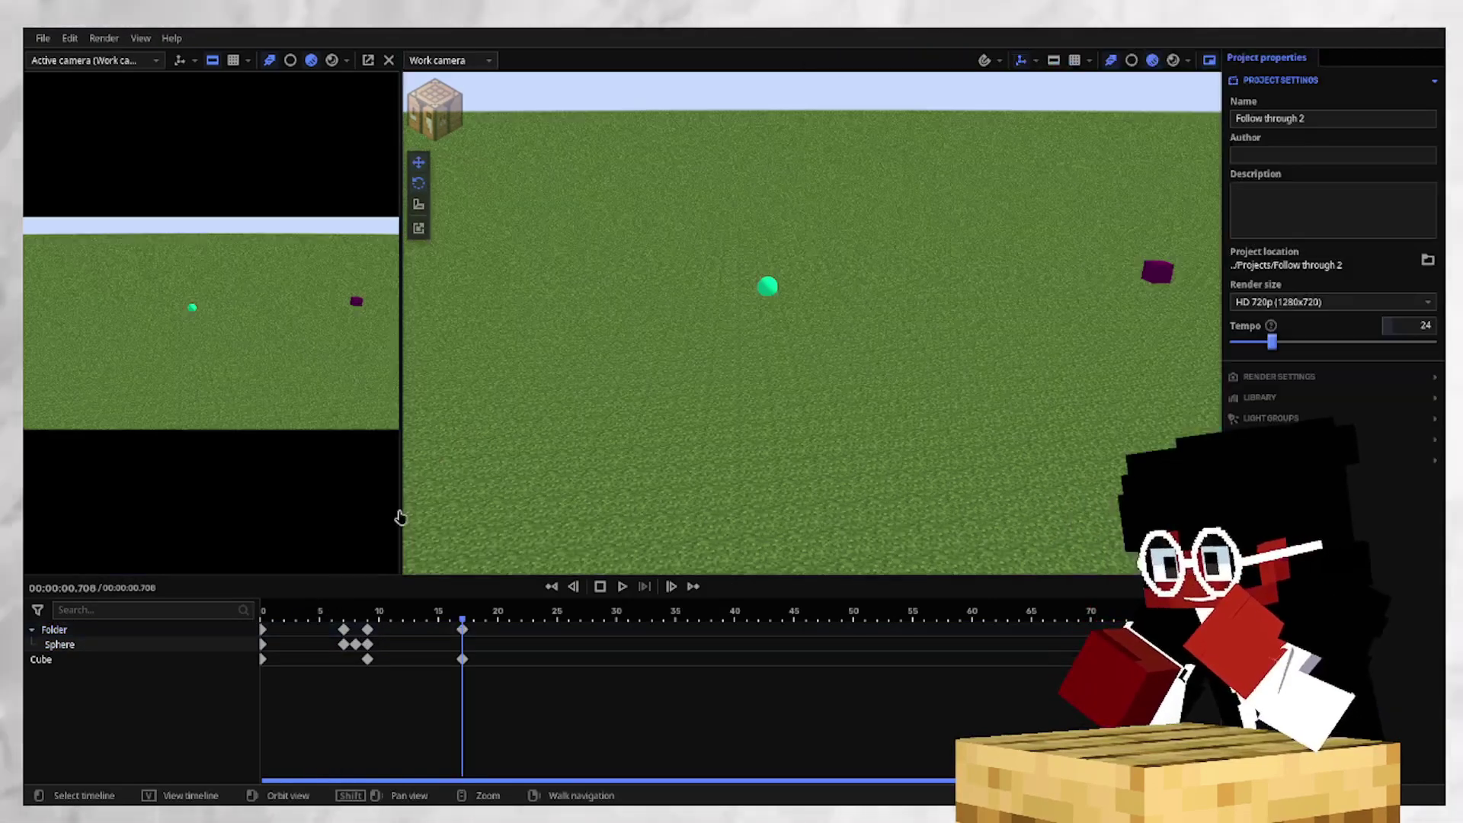
Play the animation from the start and scrub through the sphere's movement after the impact.
{"action": "left_click_drag", "start_coordinate": [331, 614], "coordinate": [270, 608]}
{"action": "key", "text": "space"}
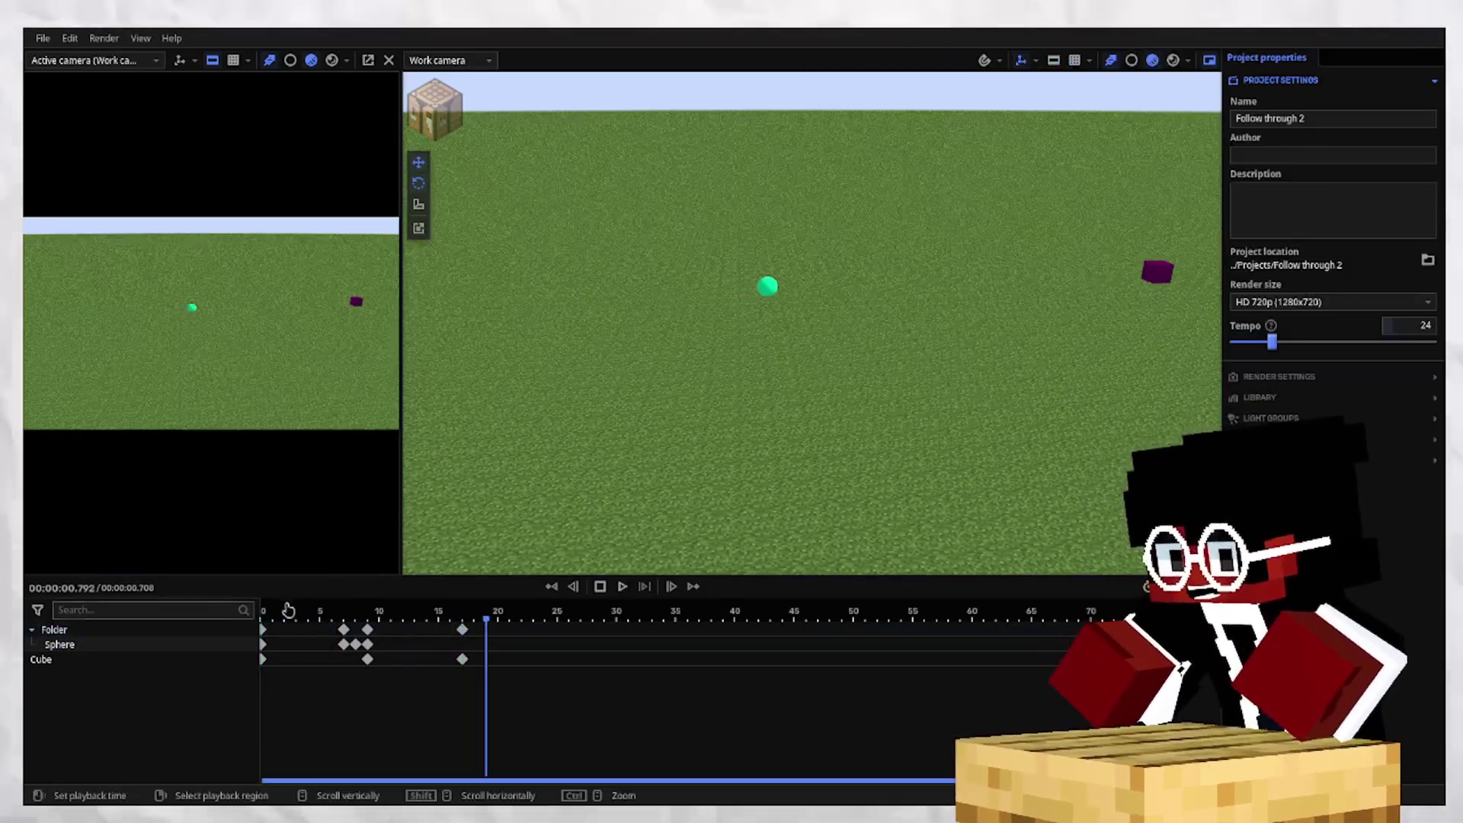
{"action": "left_click_drag", "start_coordinate": [381, 607], "coordinate": [432, 613]}
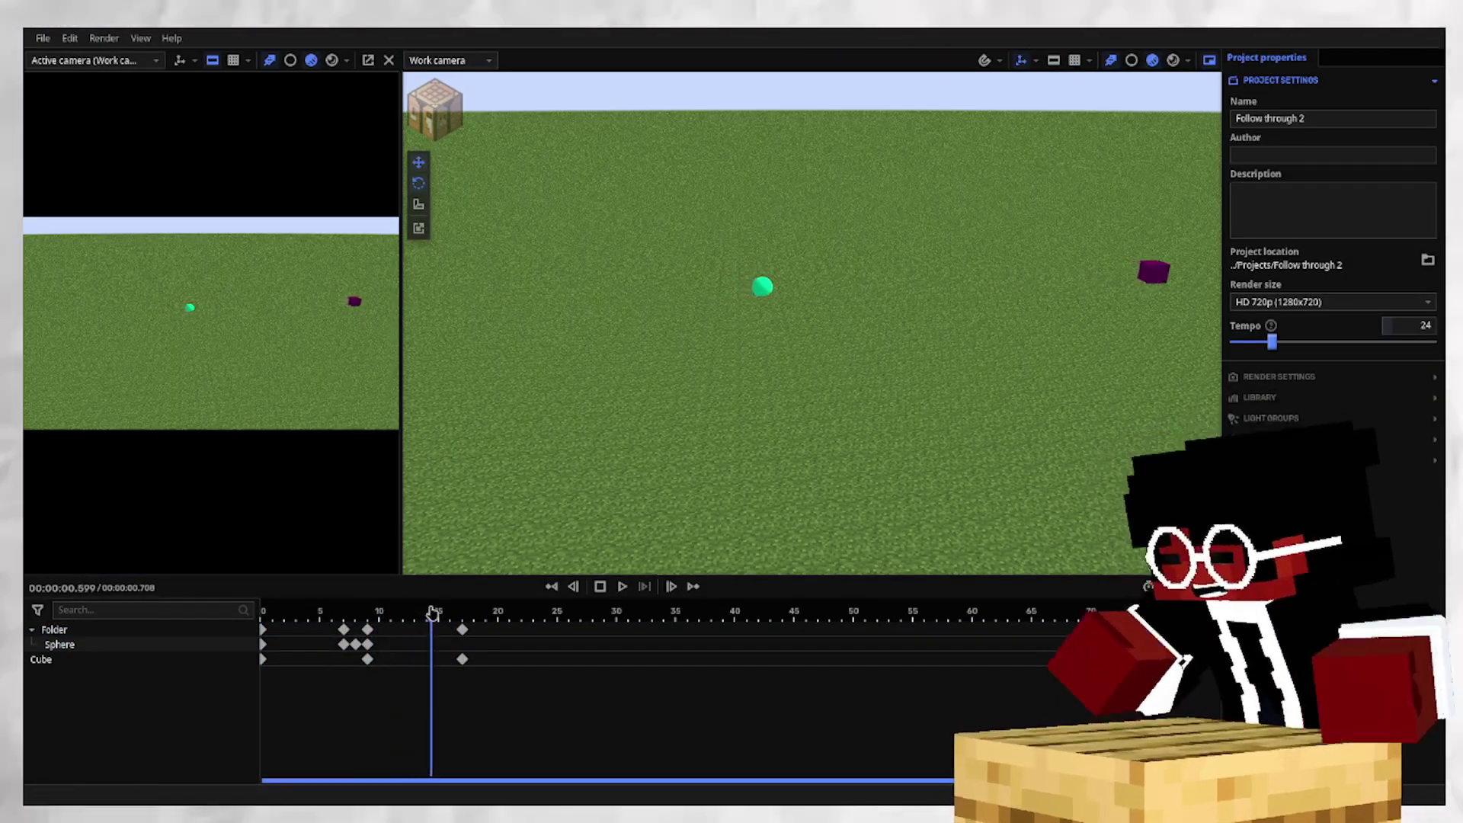
Change the transition of the folder's frame 9 keyframe to the ease-out curve following Quadratic and play the impact.
{"action": "left_click", "coordinate": [367, 629]}
{"action": "left_click", "coordinate": [1082, 514]}
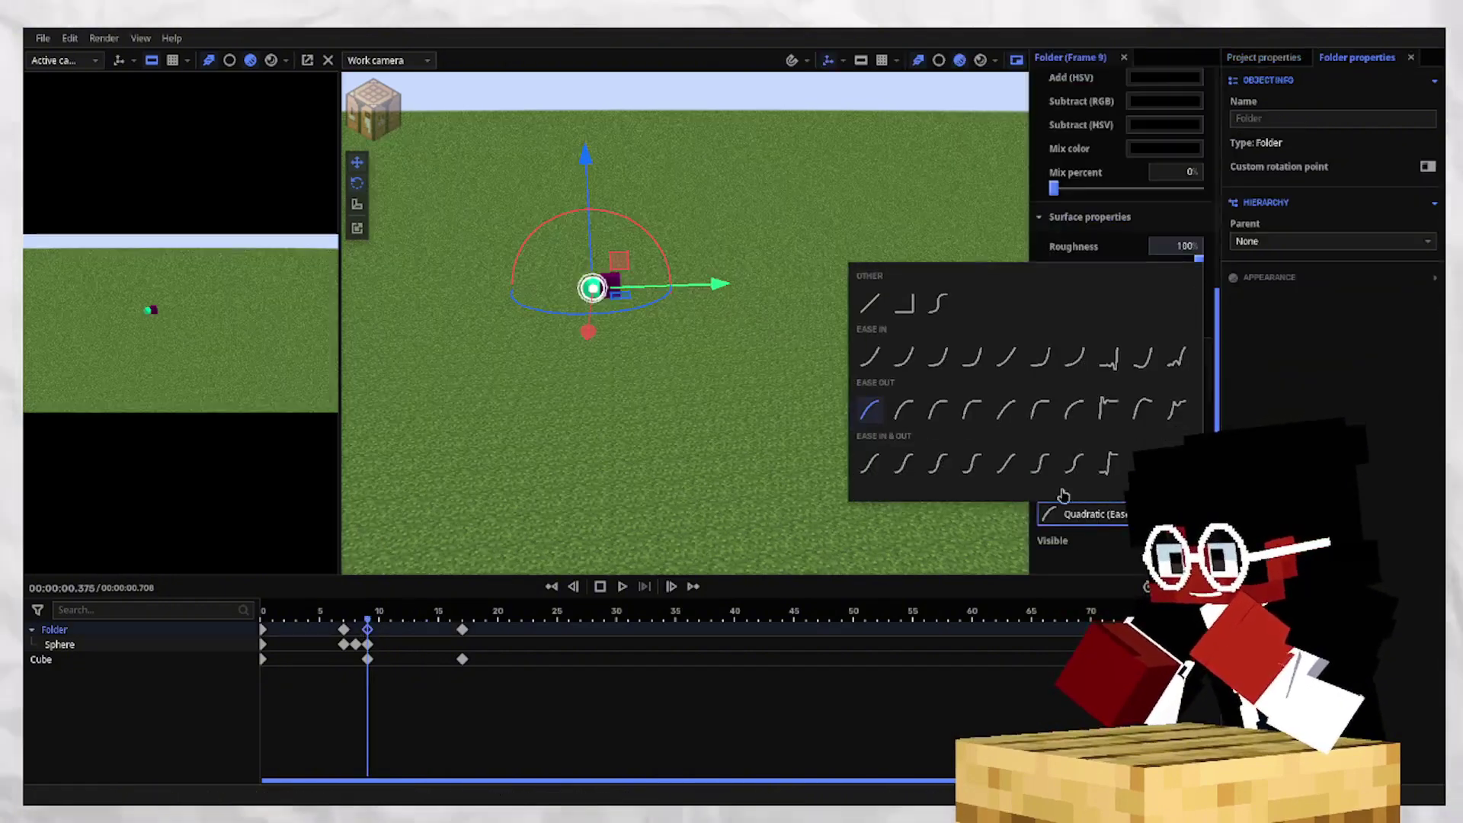
{"action": "left_click", "coordinate": [911, 416]}
{"action": "left_click", "coordinate": [720, 481]}
{"action": "key", "text": "space"}
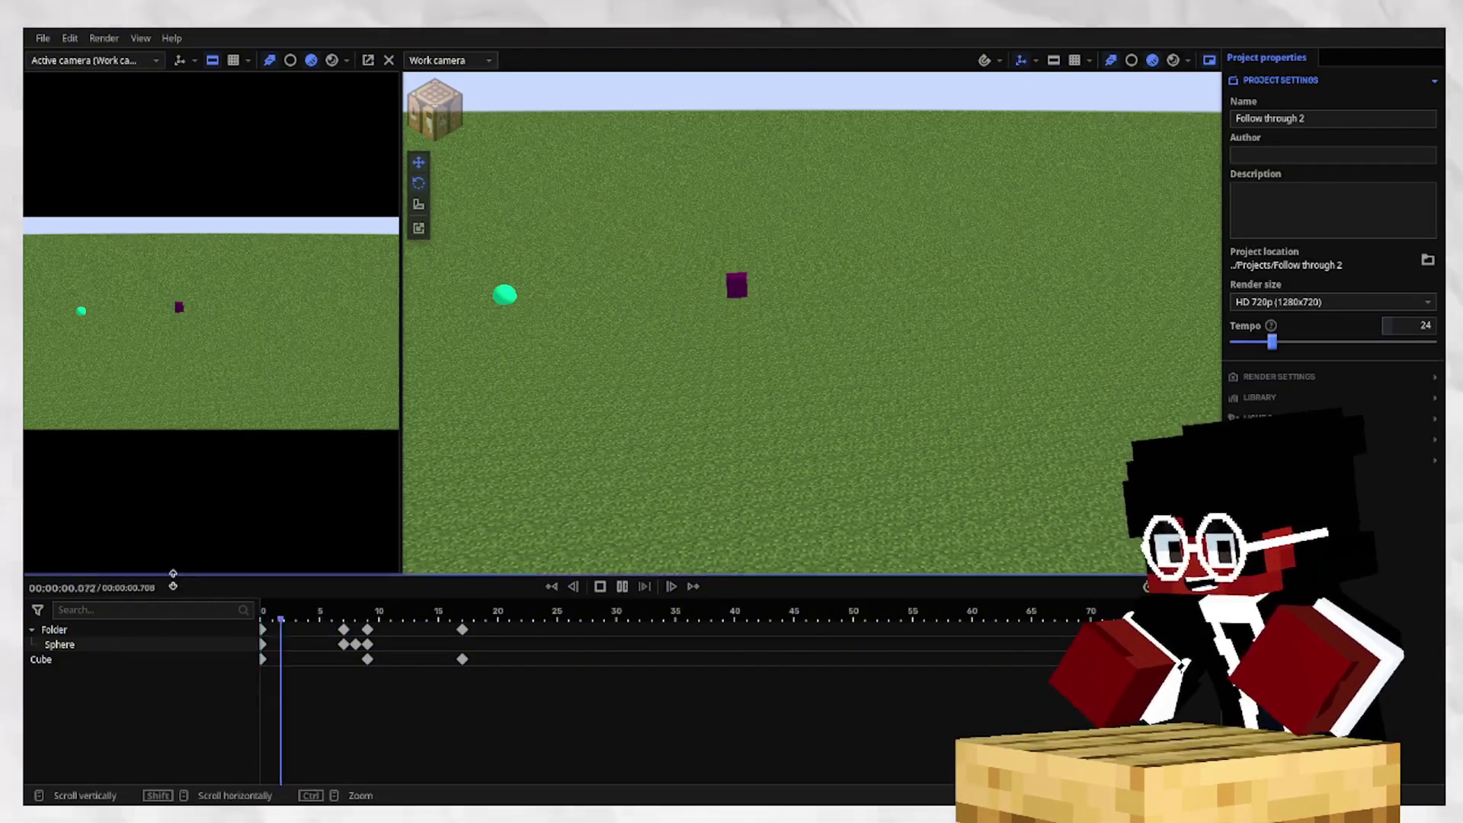
{"action": "left_click", "coordinate": [324, 616]}
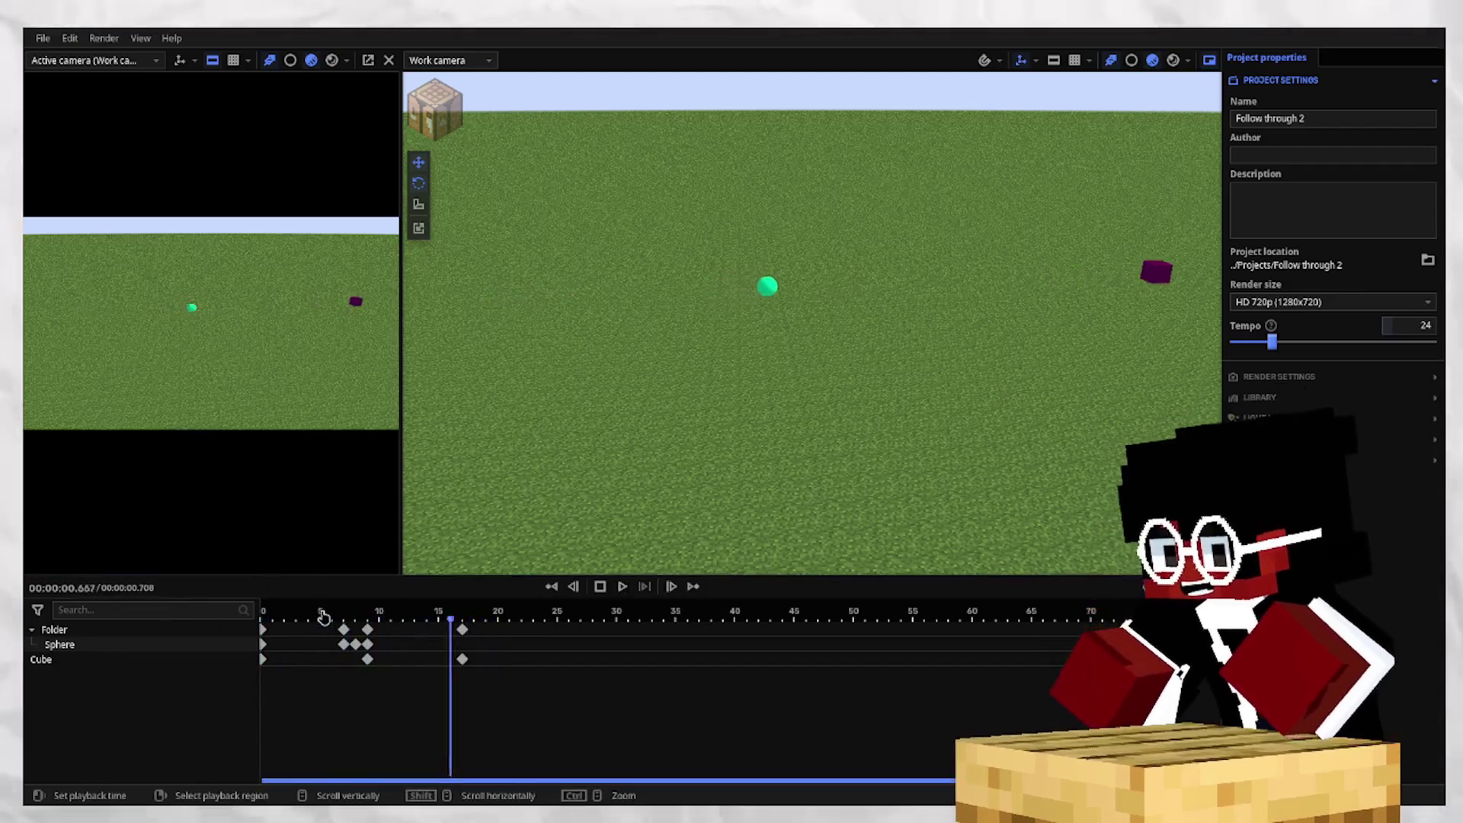
{"action": "left_click", "coordinate": [324, 619]}
{"action": "key", "text": "space"}
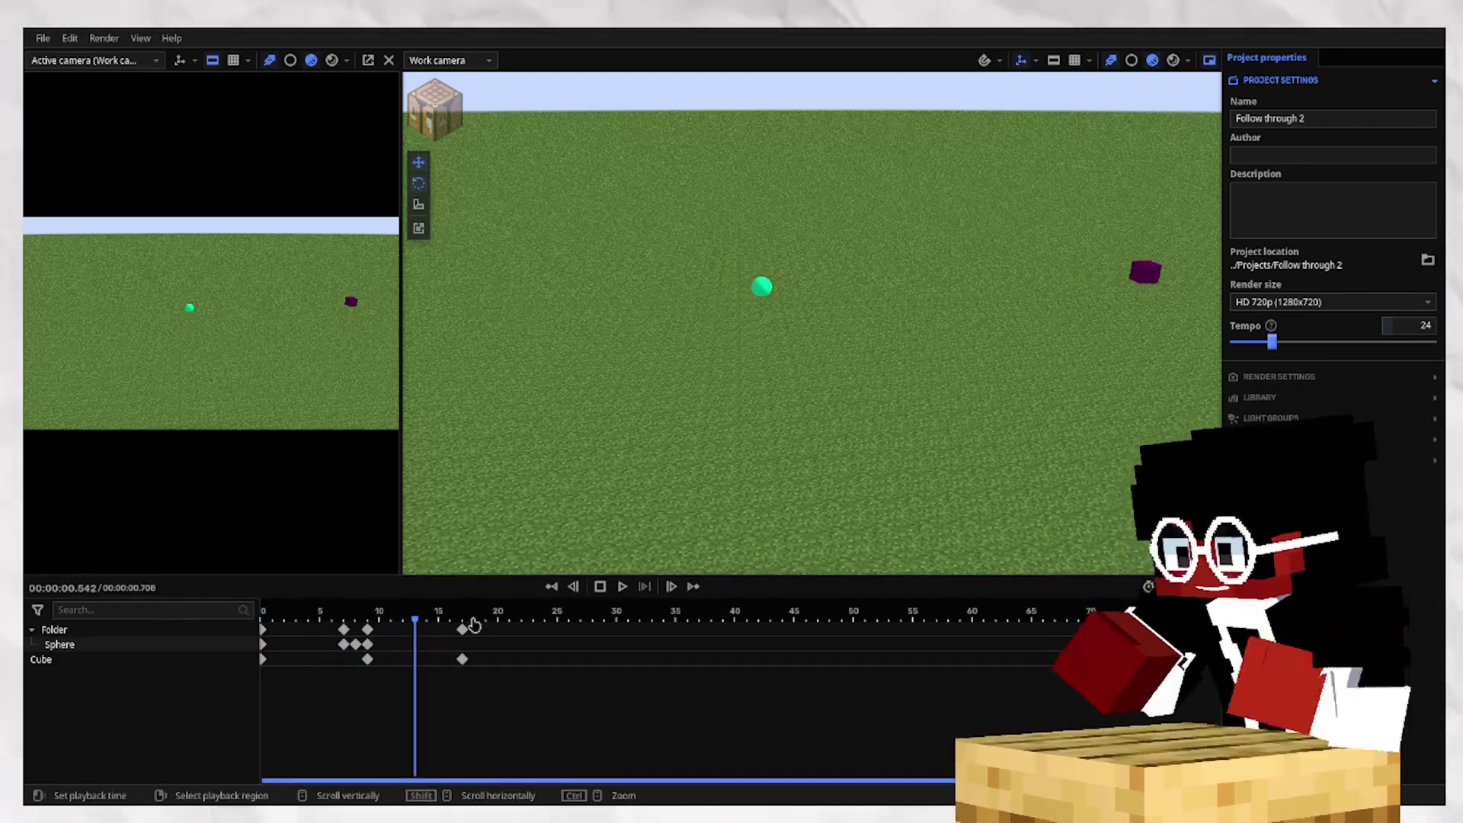
Move the folder's frame 17 keyframe to frame 15 and play the shortened sphere movement.
{"action": "left_click_drag", "start_coordinate": [463, 630], "coordinate": [437, 623]}
{"action": "left_click", "coordinate": [396, 649]}
{"action": "left_click", "coordinate": [320, 617]}
{"action": "key", "text": "space"}
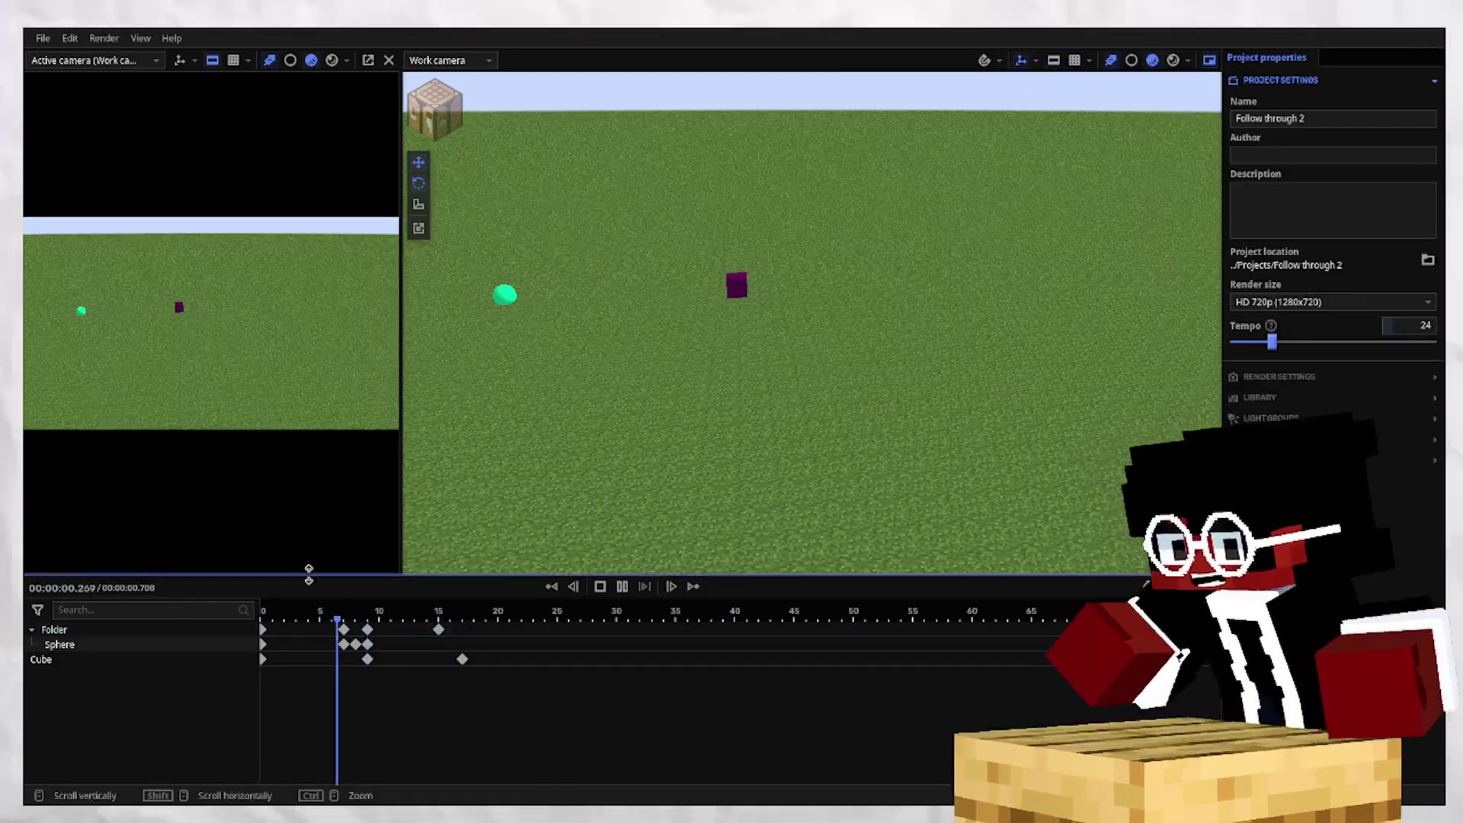
{"action": "key", "text": "space"}
{"action": "left_click", "coordinate": [377, 617]}
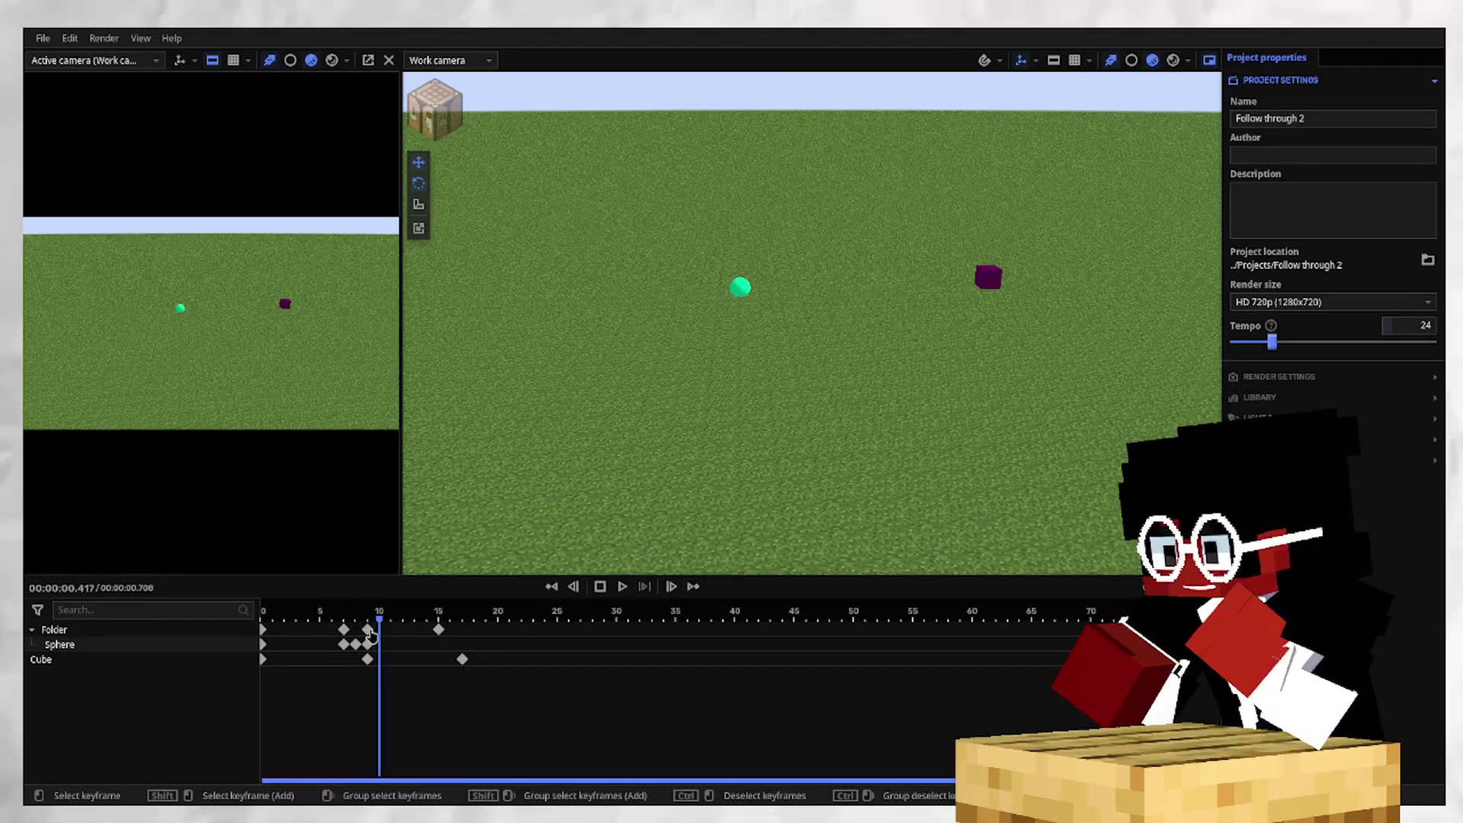
Replay and scrub the impact repeatedly to examine the timing of the sphere and the cube around frame 9.
{"action": "left_click", "coordinate": [368, 630]}
{"action": "left_click", "coordinate": [902, 509]}
{"action": "left_click", "coordinate": [314, 612]}
{"action": "key", "text": "space"}
{"action": "left_click", "coordinate": [323, 612]}
{"action": "key", "text": "space"}
{"action": "key", "text": "space"}
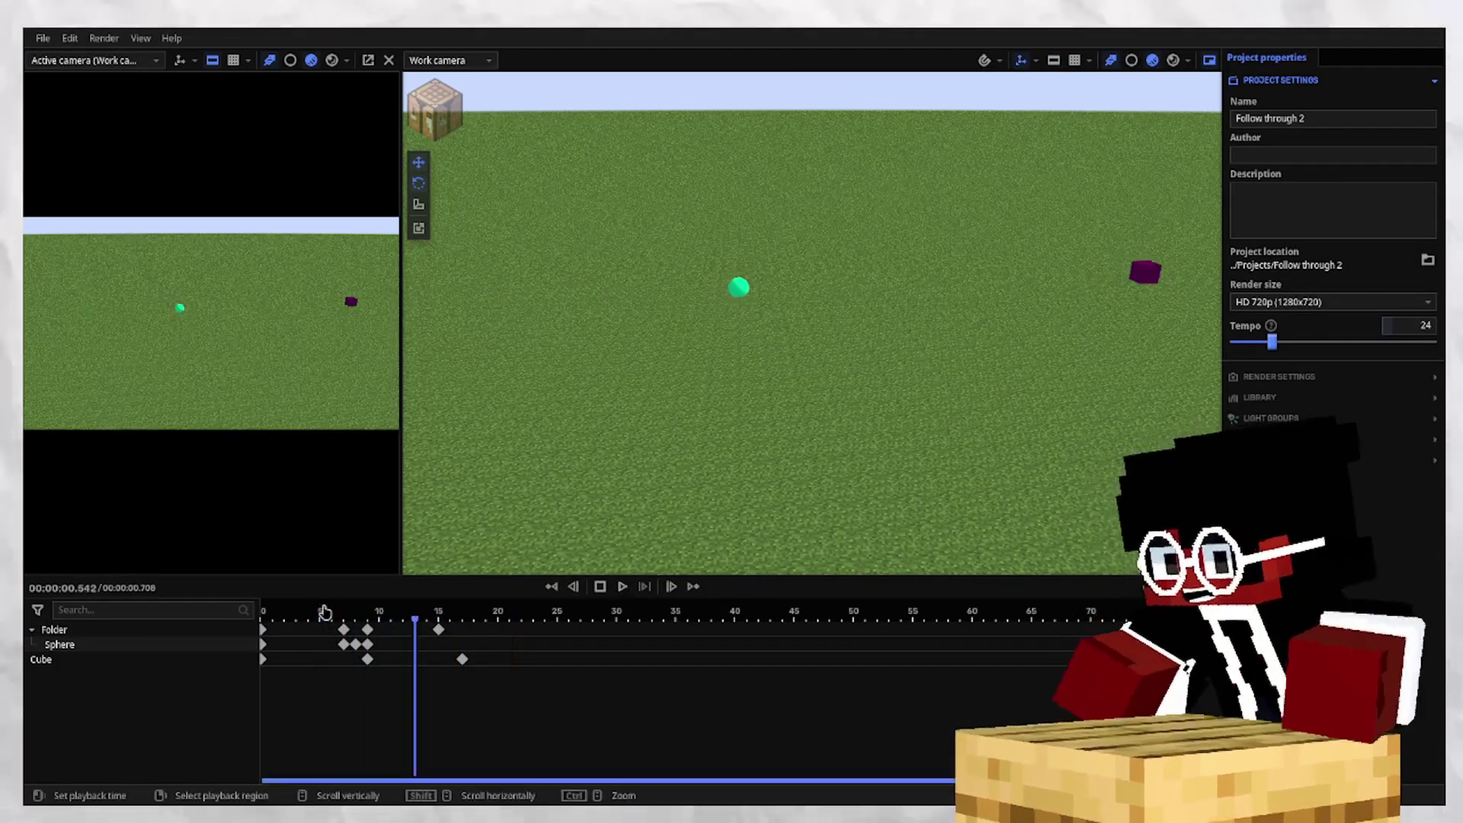
{"action": "left_click", "coordinate": [323, 612]}
{"action": "key", "text": "space"}
{"action": "key", "text": "space"}
{"action": "left_click", "coordinate": [323, 612]}
{"action": "key", "text": "space"}
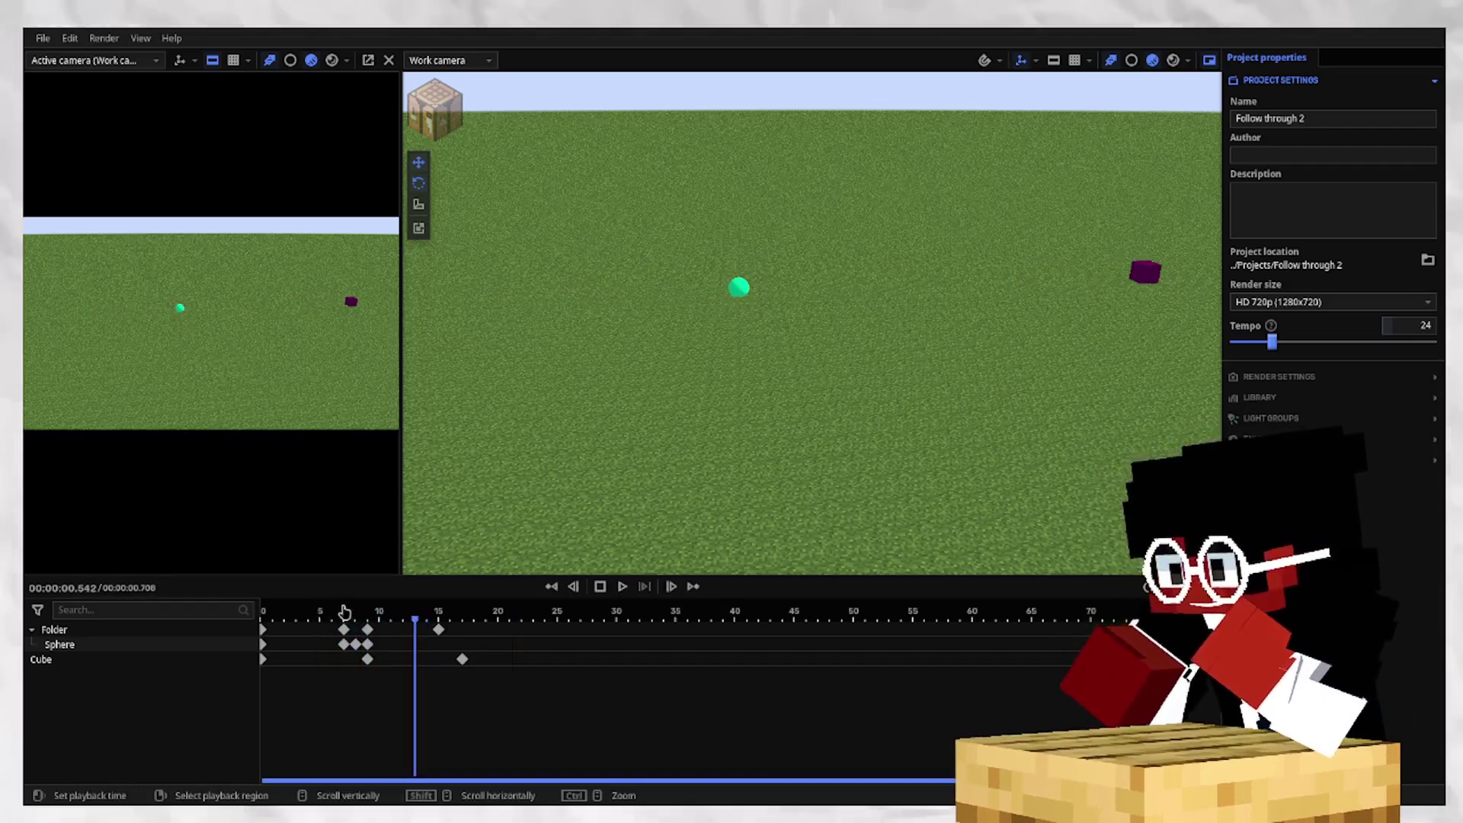
{"action": "left_click", "coordinate": [293, 614]}
{"action": "key", "text": "space"}
{"action": "key", "text": "space"}
{"action": "left_click", "coordinate": [304, 614]}
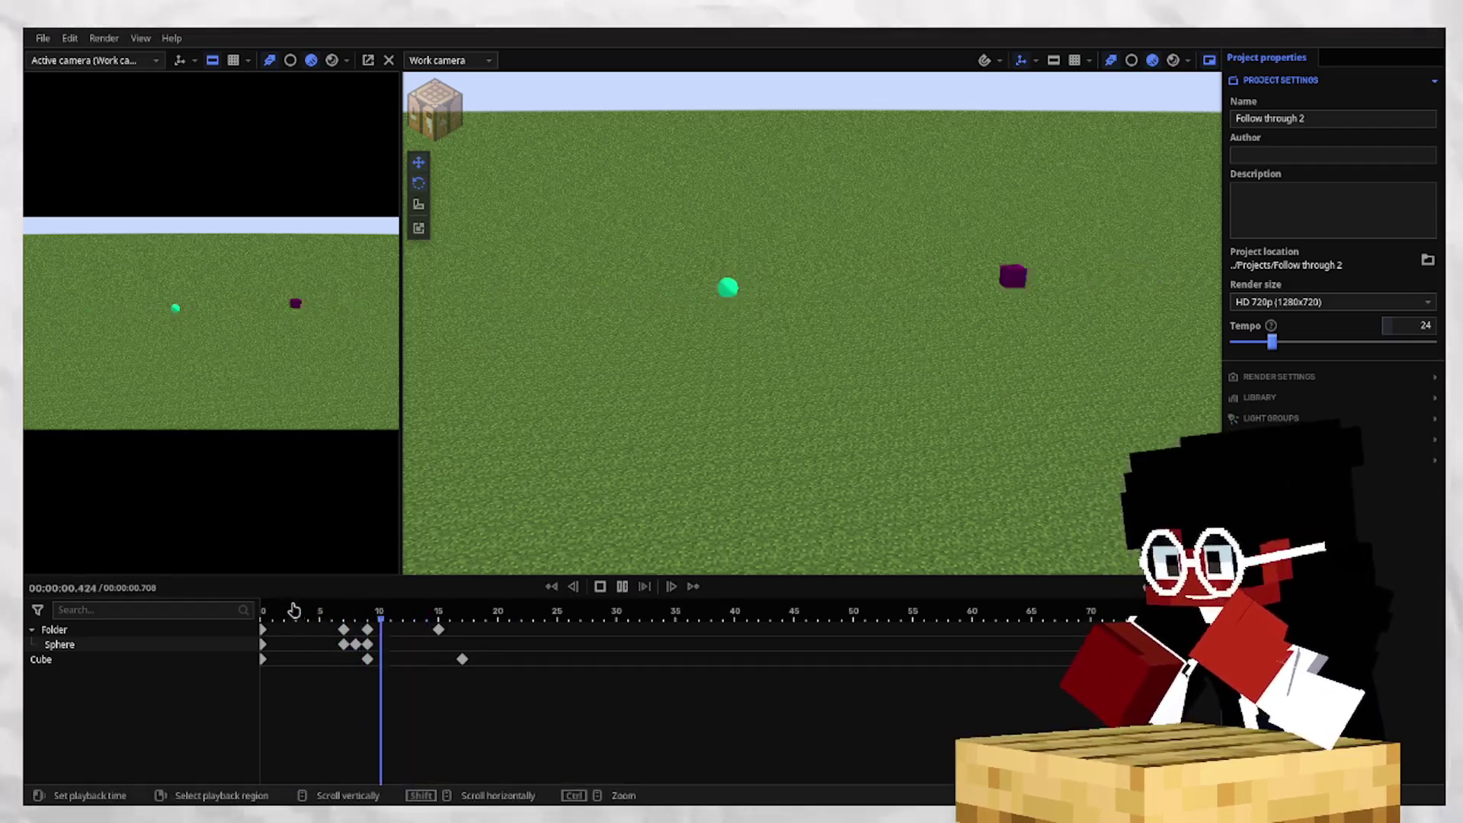
{"action": "left_click", "coordinate": [317, 617]}
{"action": "key", "text": "space"}
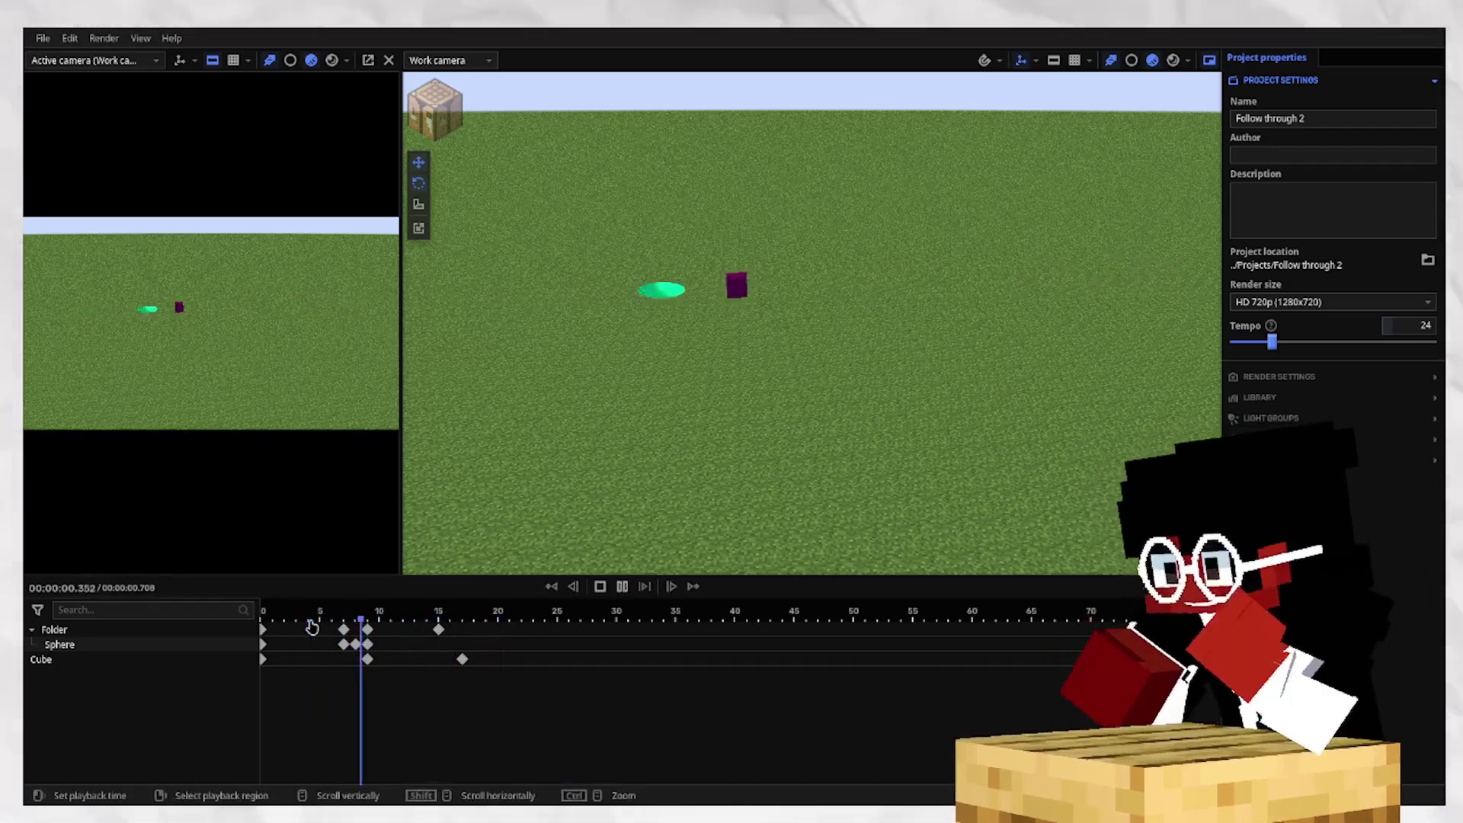
{"action": "left_click", "coordinate": [303, 622]}
{"action": "left_click", "coordinate": [349, 620]}
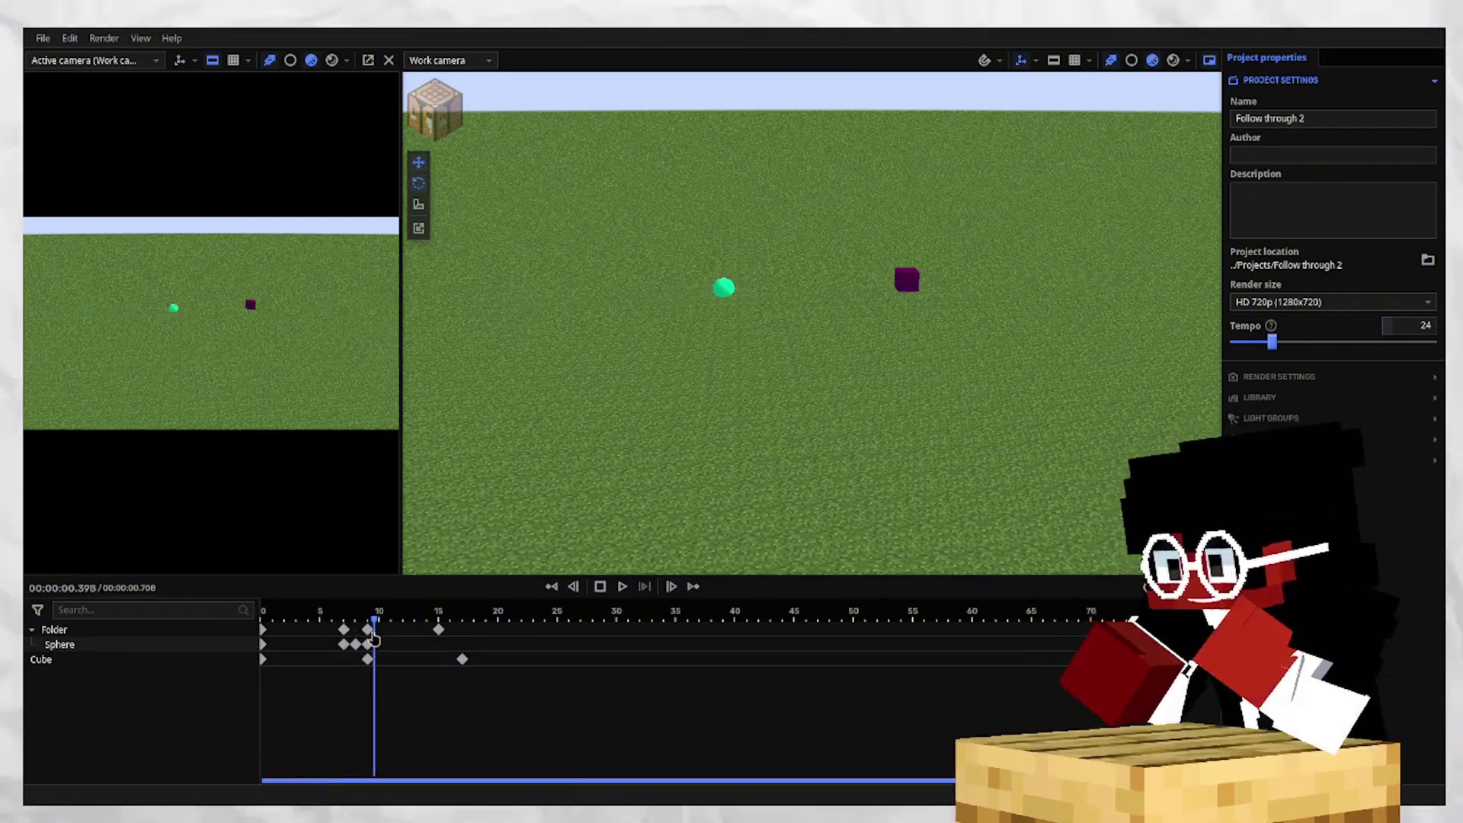
{"action": "left_click_drag", "start_coordinate": [424, 680], "coordinate": [350, 698]}
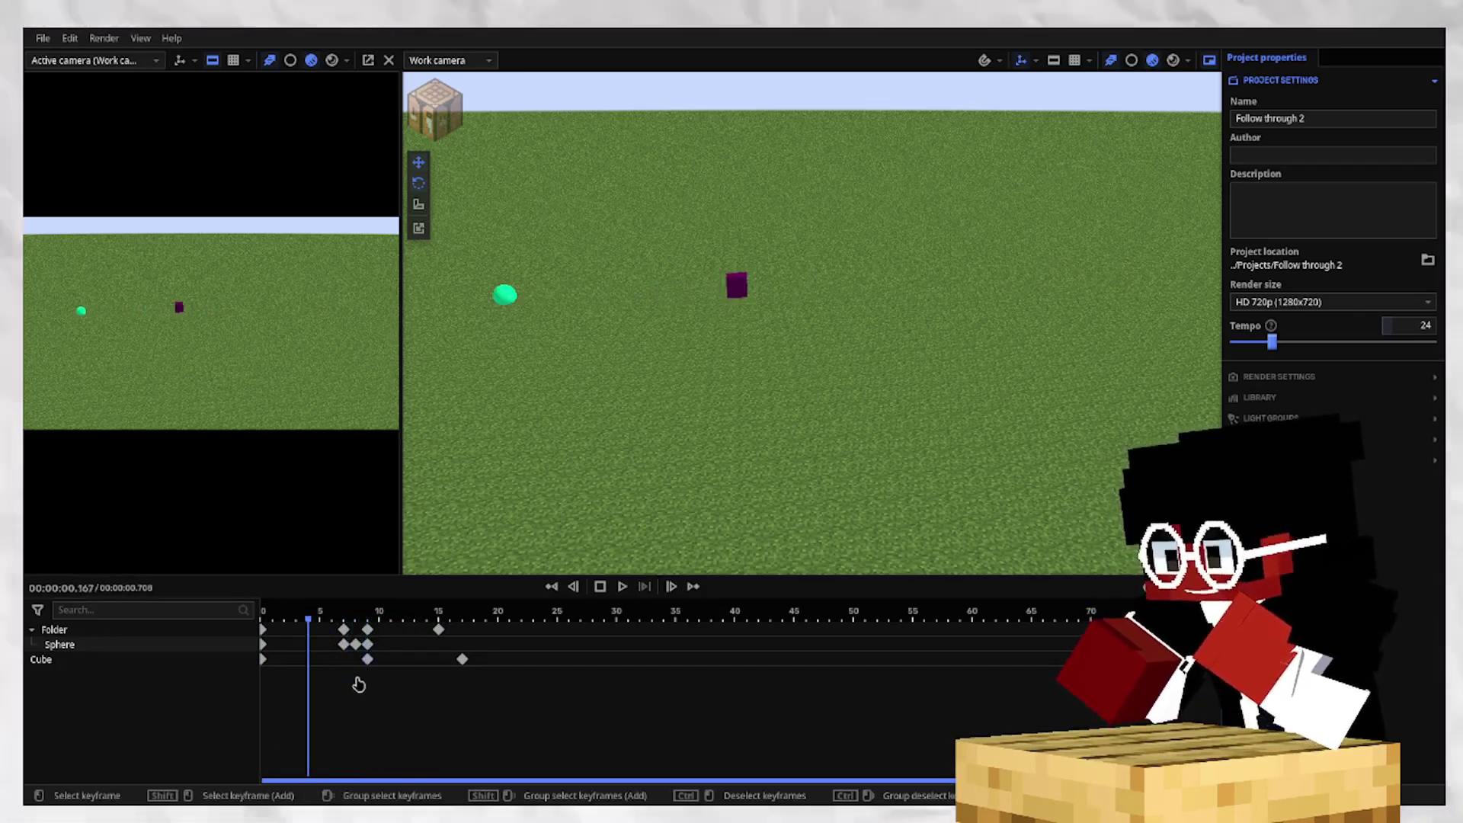
Squash the sphere to a Y scale of 0.3149 at frame 9 and move its folder to about -9 in Y, against the cube.
{"action": "left_click", "coordinate": [368, 644]}
{"action": "left_click", "coordinate": [384, 652]}
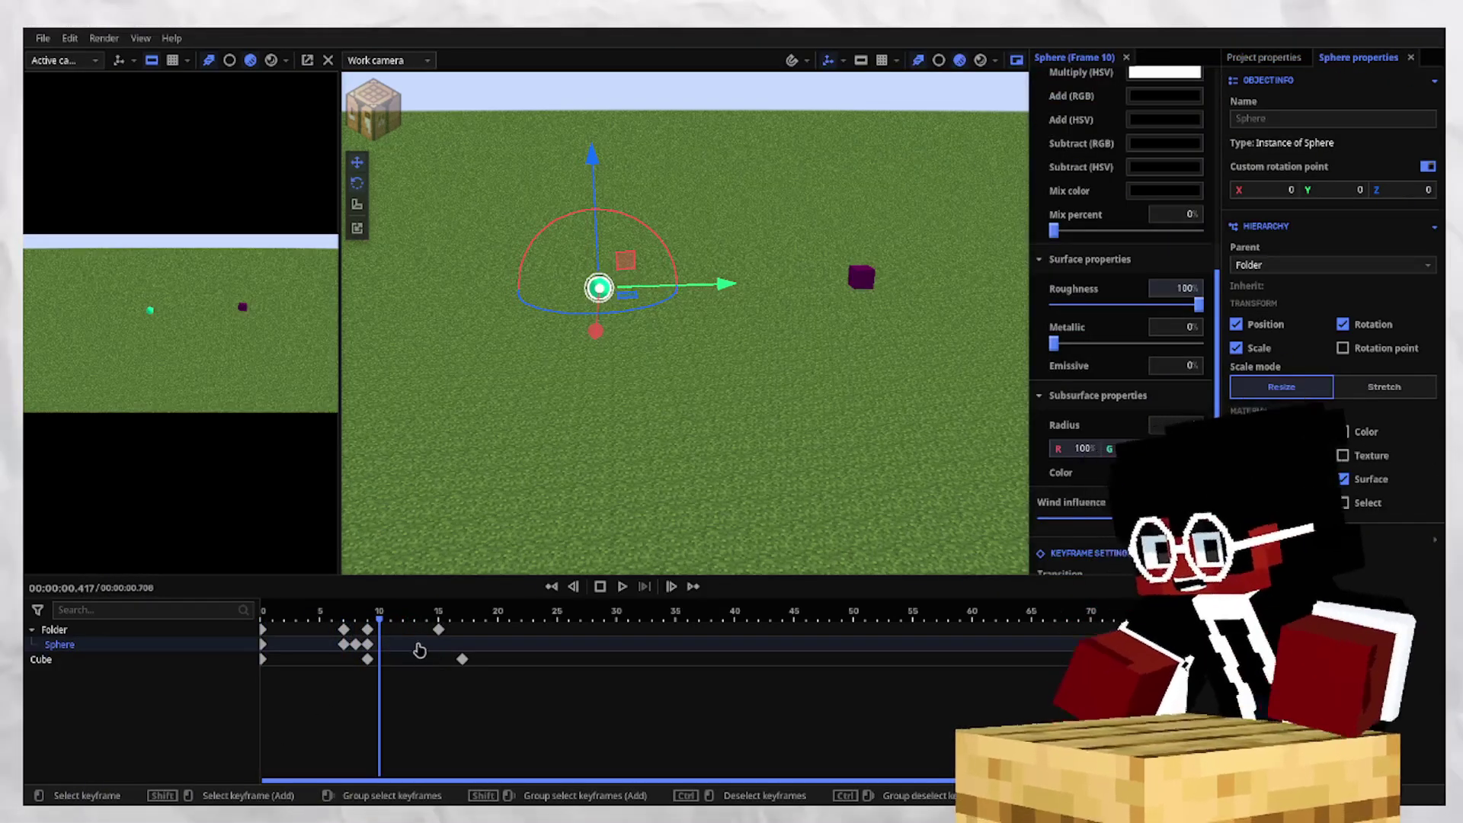
{"action": "scroll", "coordinate": [1076, 281], "scroll_direction": "up", "scroll_amount": 5}
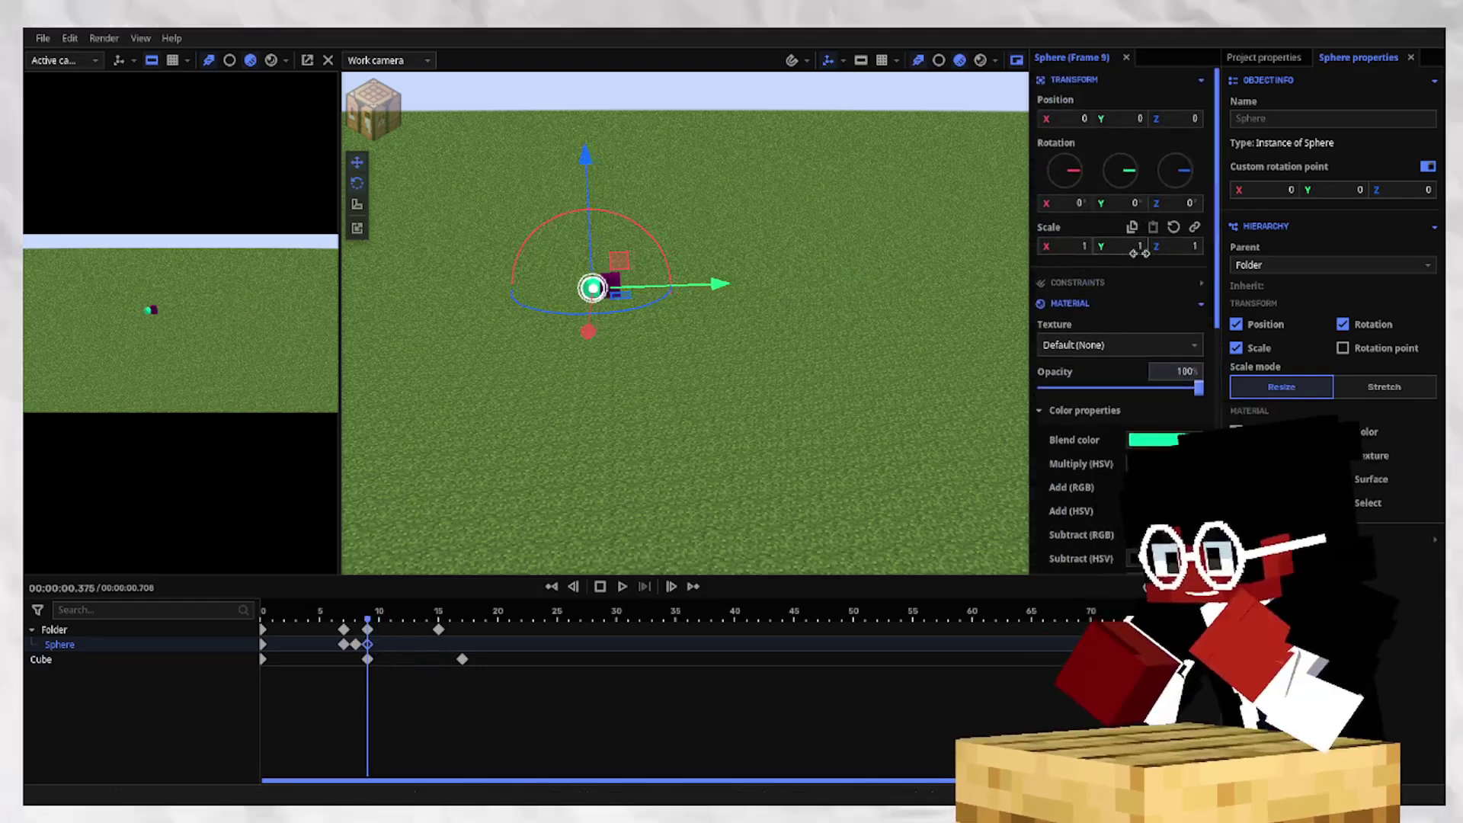
{"action": "left_click_drag", "start_coordinate": [1070, 246], "coordinate": [1048, 246]}
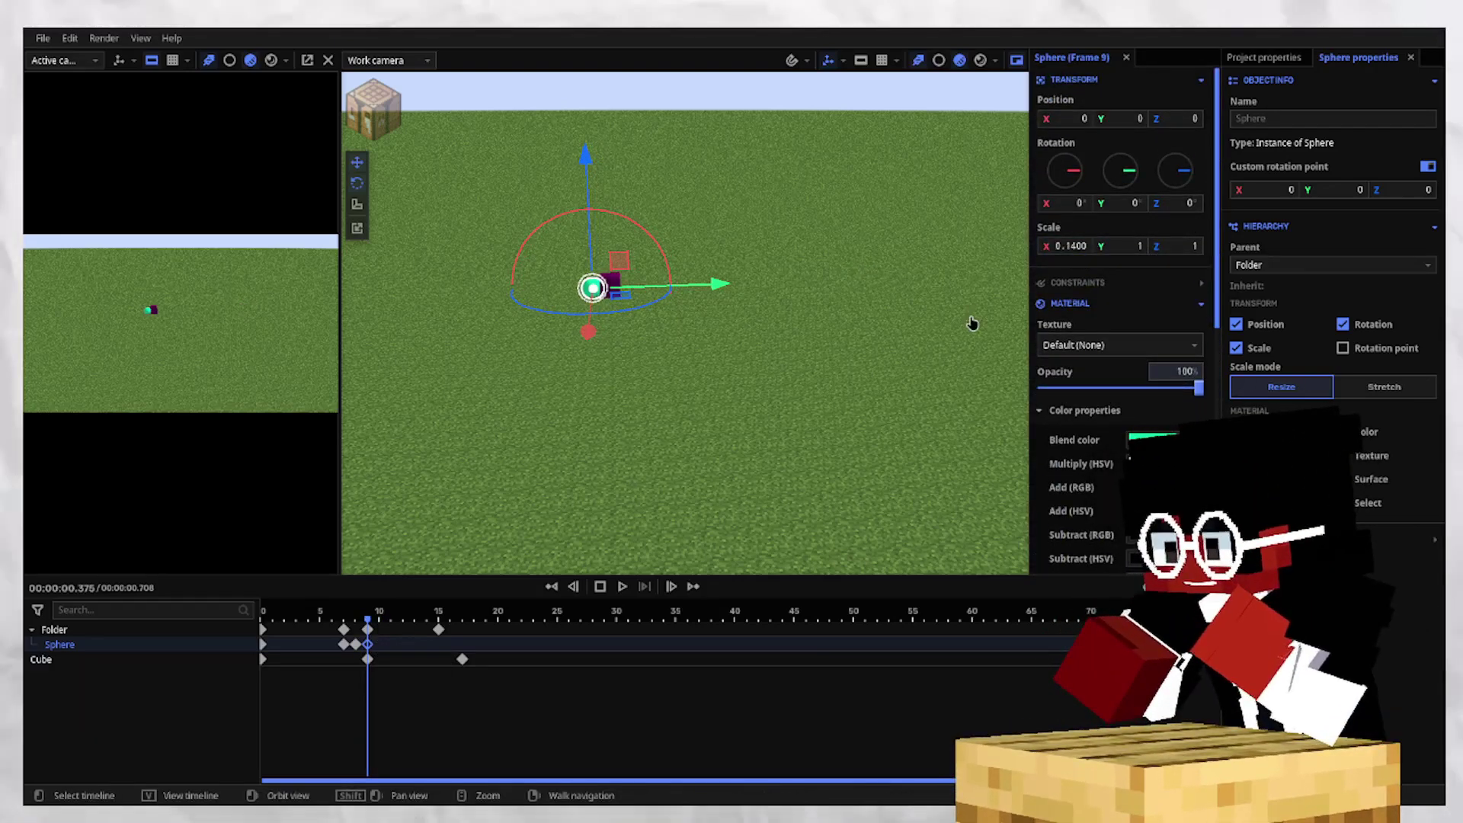
{"action": "key", "text": "v"}
{"action": "scroll", "coordinate": [815, 320], "scroll_direction": "up", "scroll_amount": 12}
{"action": "scroll", "coordinate": [786, 316], "scroll_direction": "down", "scroll_amount": 4}
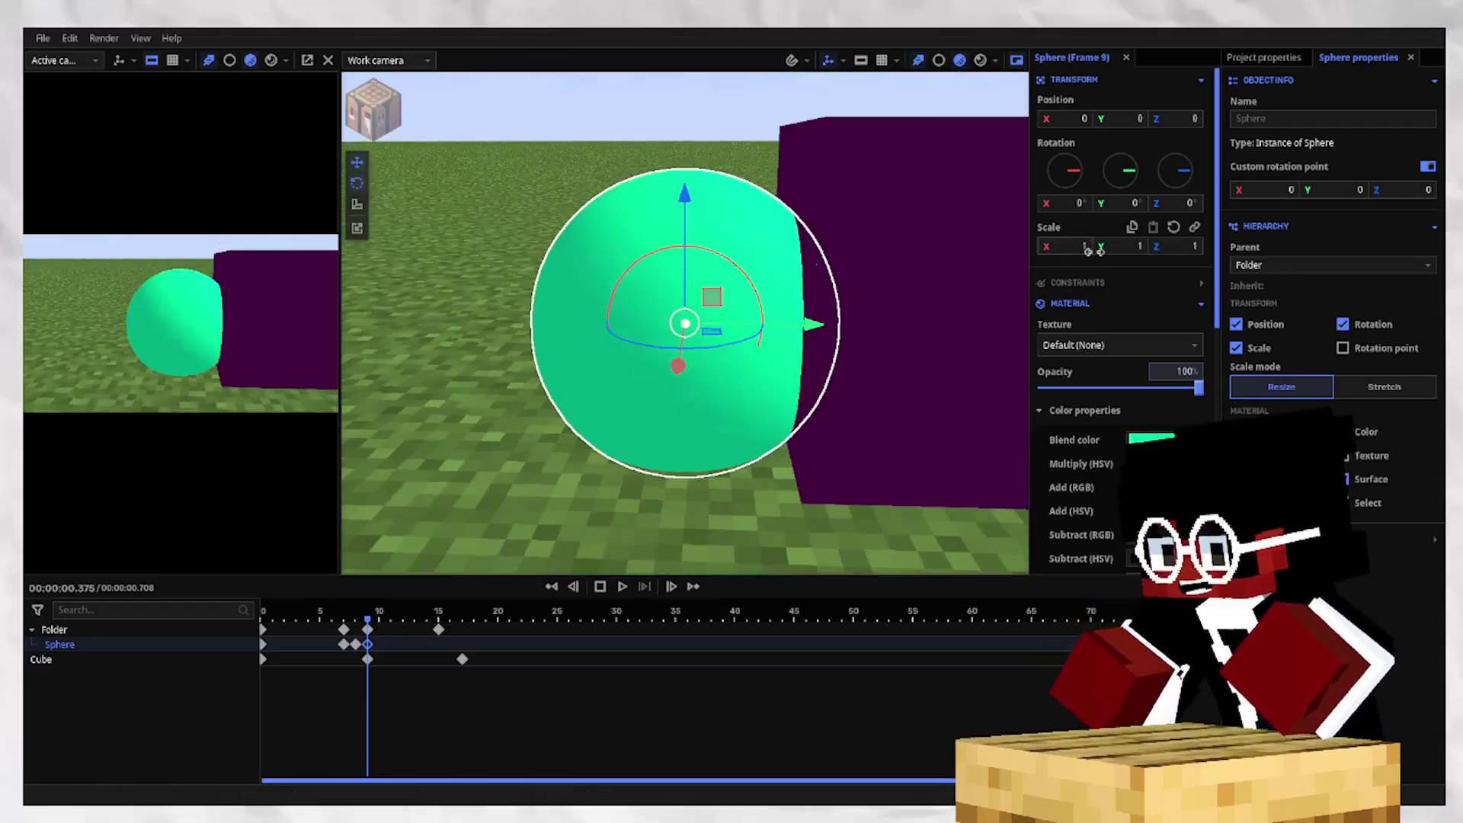
{"action": "left_click_drag", "start_coordinate": [1102, 246], "coordinate": [1064, 246]}
{"action": "left_click_drag", "start_coordinate": [852, 382], "coordinate": [950, 375]}
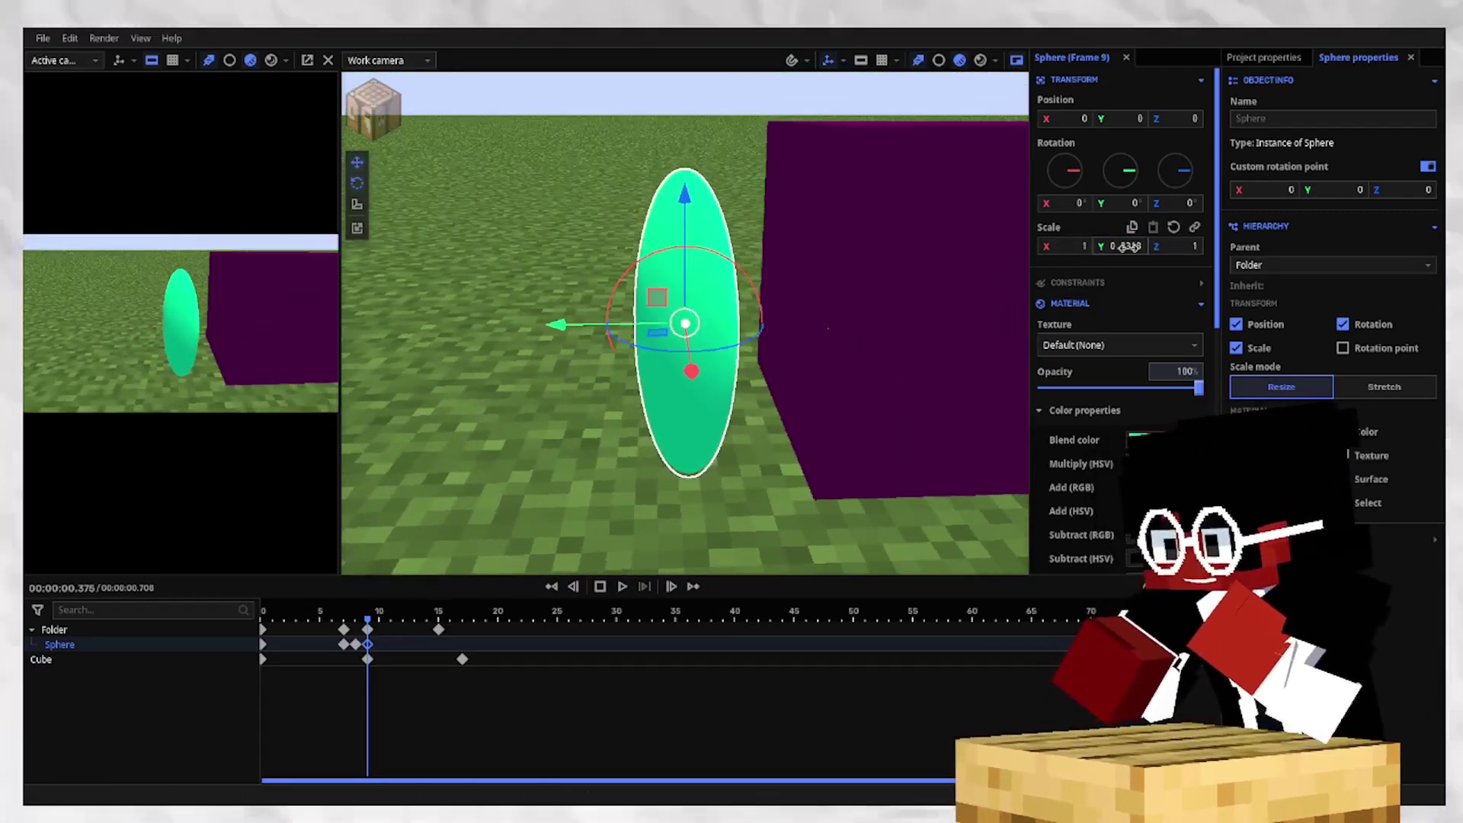
{"action": "left_click_drag", "start_coordinate": [1126, 246], "coordinate": [1124, 246]}
{"action": "left_click", "coordinate": [367, 630]}
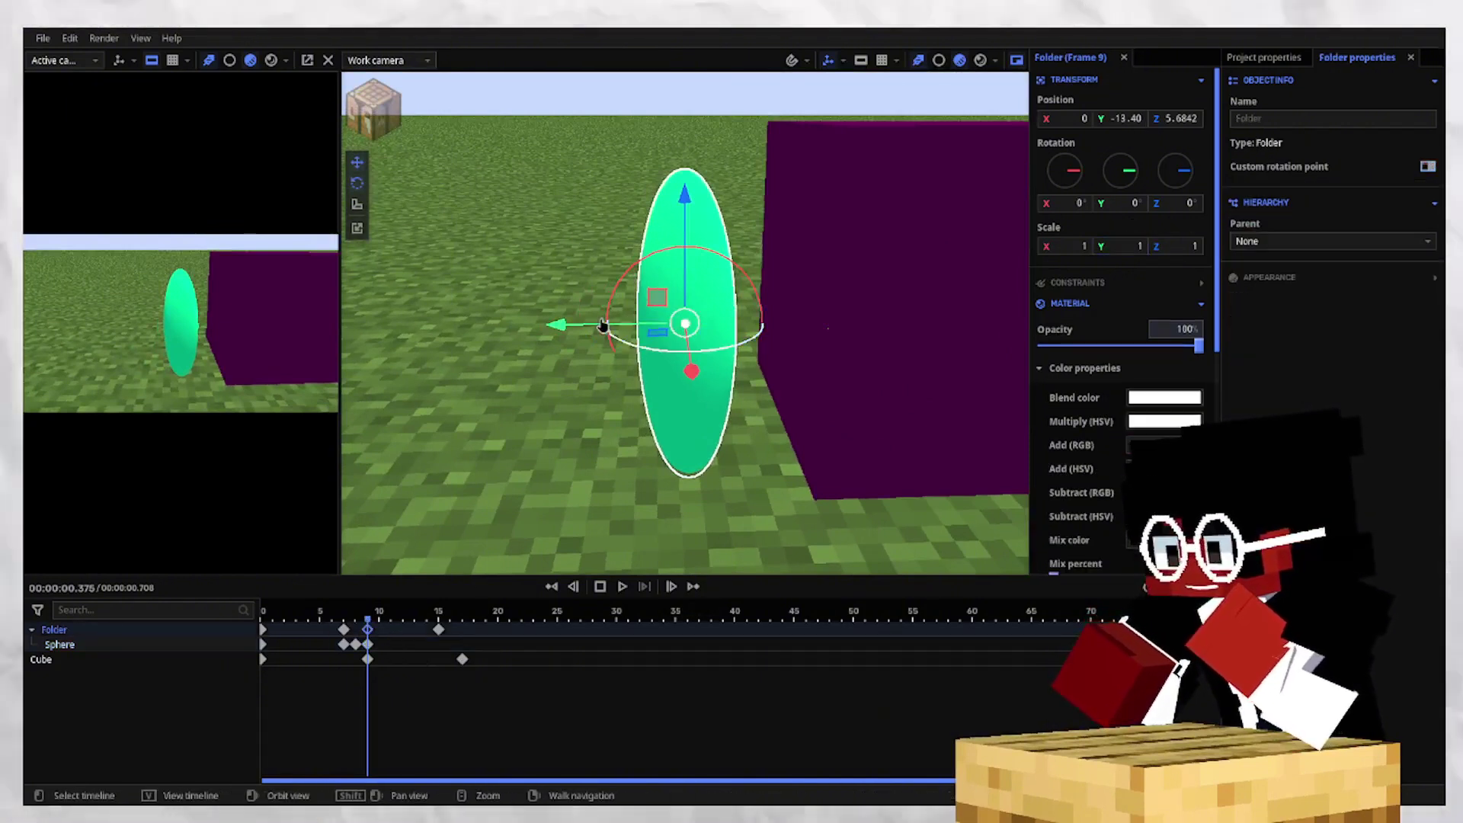
{"action": "left_click_drag", "start_coordinate": [602, 326], "coordinate": [688, 322]}
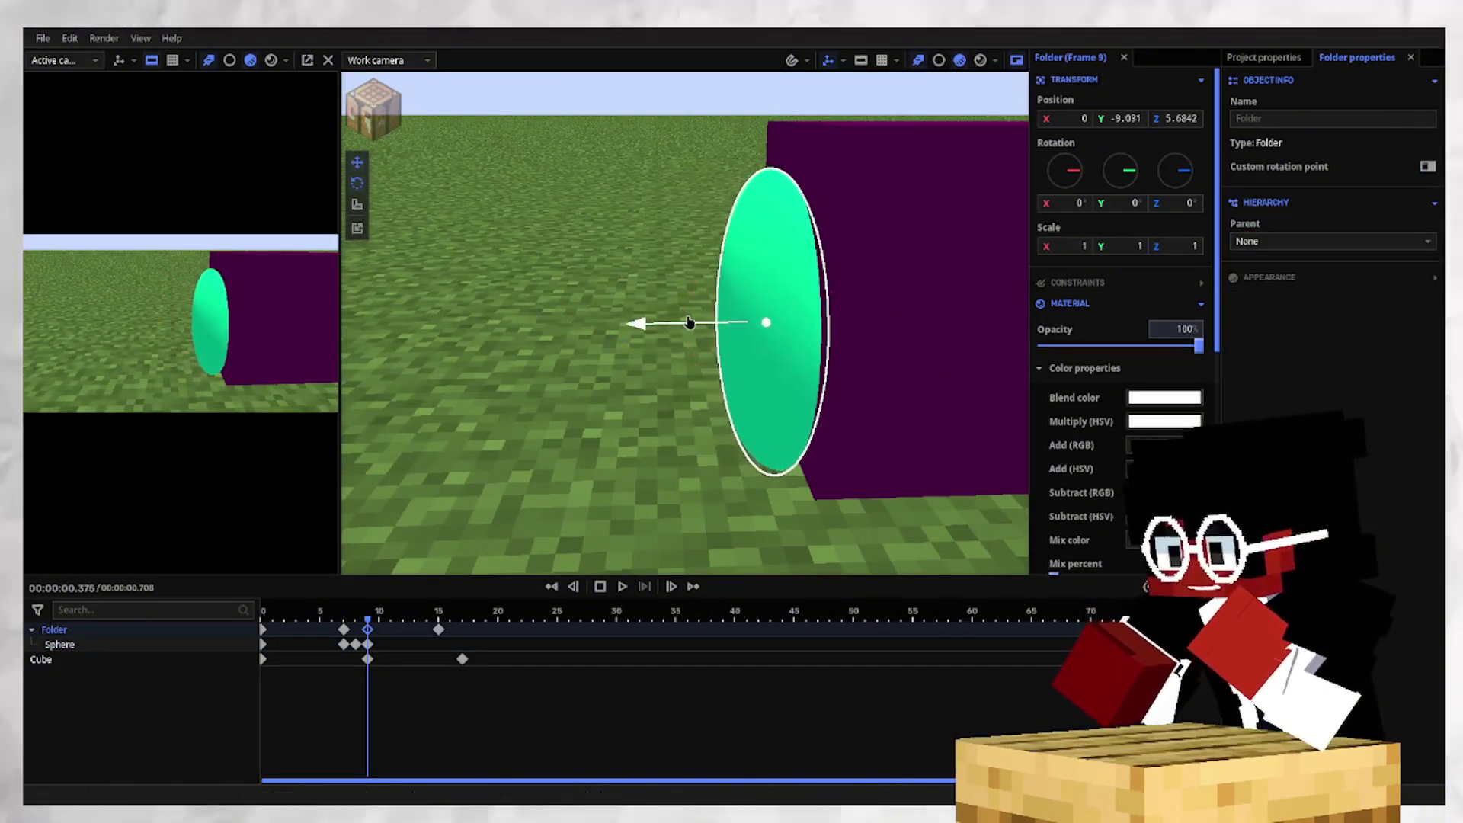
Change the transition of the sphere's frame 8 keyframe from Linear to the stepped curve.
{"action": "left_click", "coordinate": [356, 644]}
{"action": "scroll", "coordinate": [1116, 396], "scroll_direction": "down", "scroll_amount": 6}
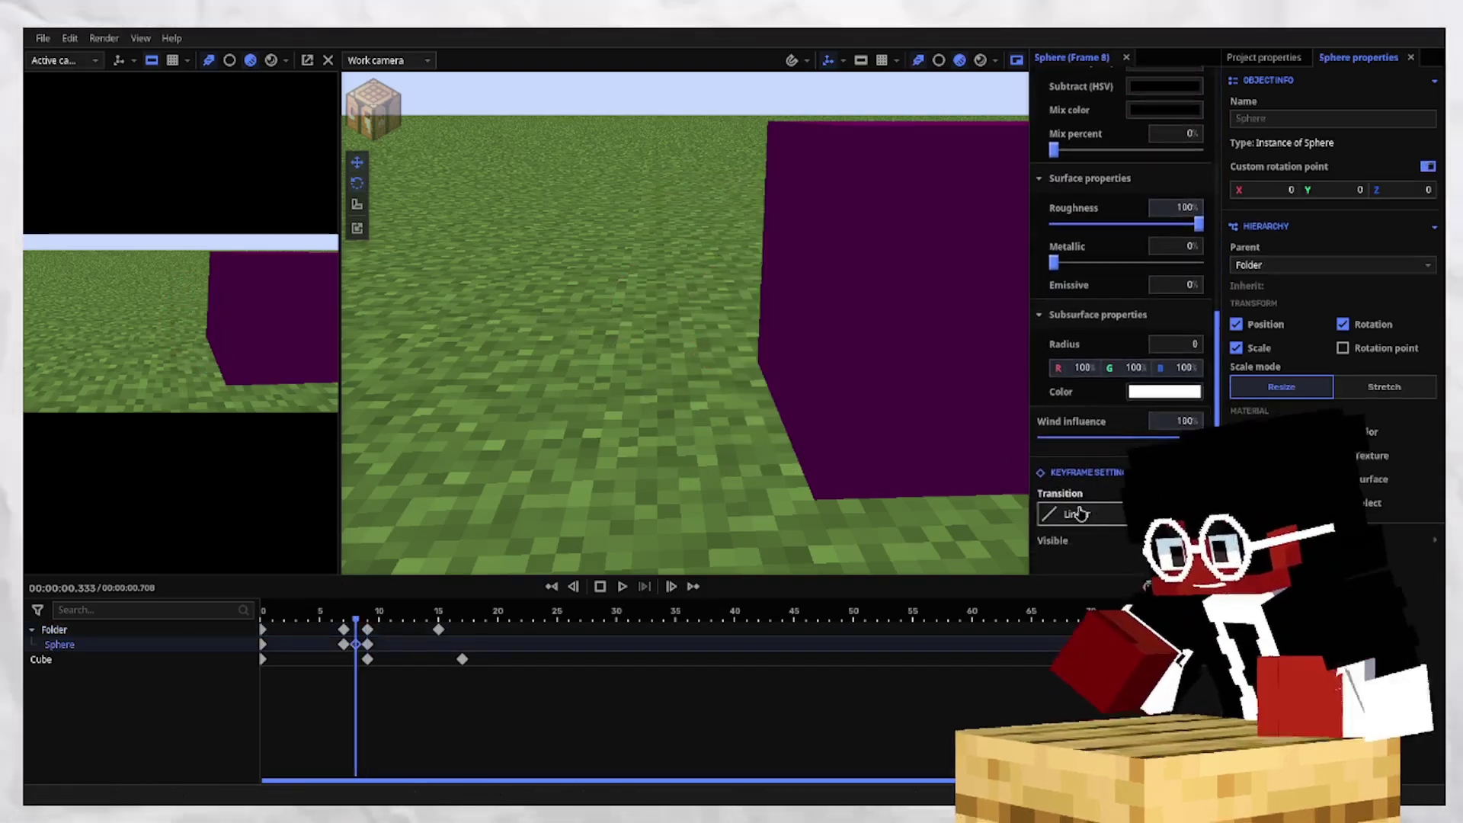
{"action": "left_click", "coordinate": [1077, 514]}
{"action": "left_click", "coordinate": [913, 309]}
Add a sphere keyframe at frame 15 with the scale reset to its default.
{"action": "left_click", "coordinate": [368, 644]}
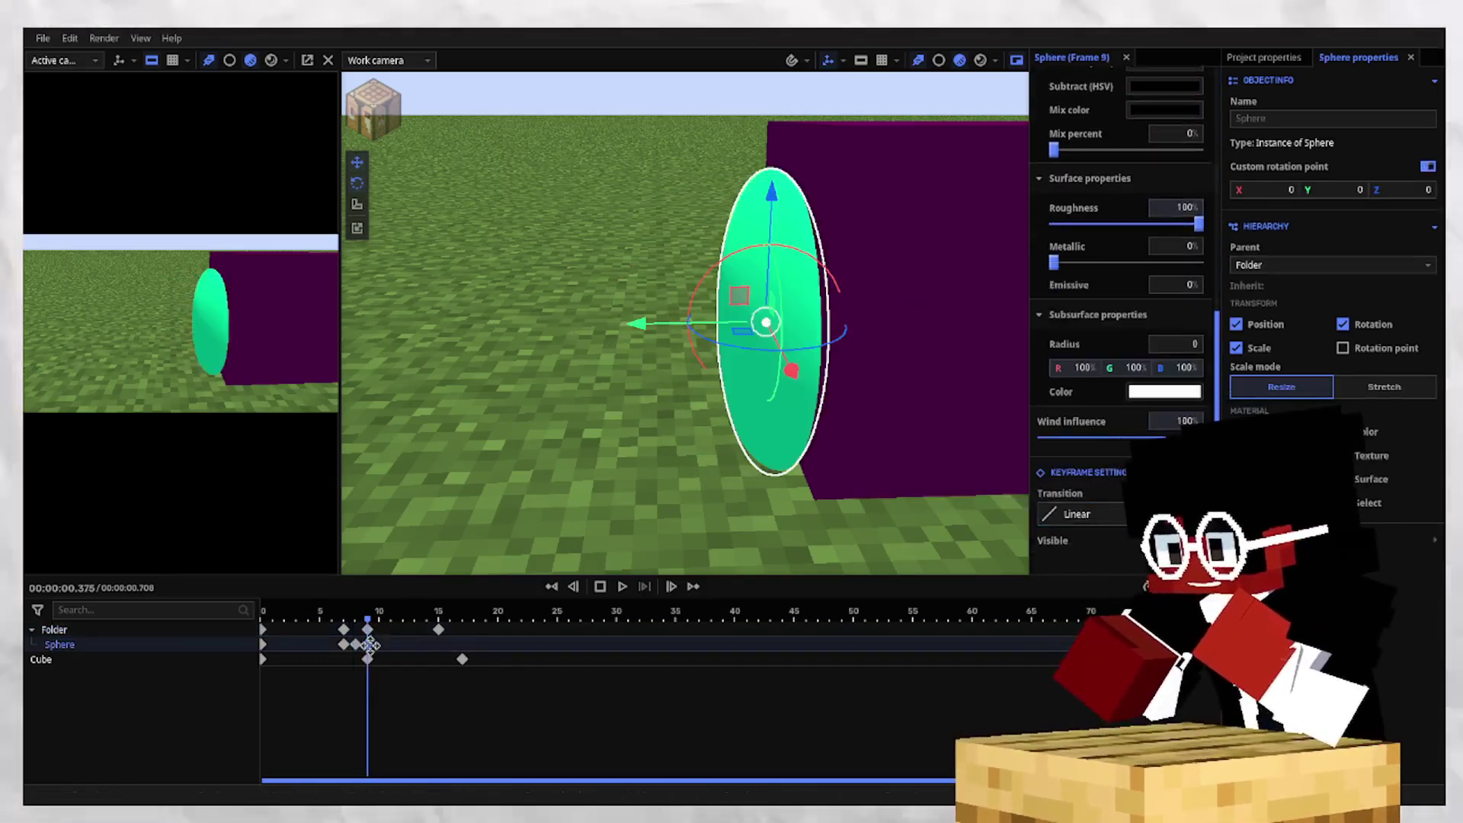
{"action": "left_click", "coordinate": [438, 651]}
{"action": "scroll", "coordinate": [1080, 448], "scroll_direction": "up", "scroll_amount": 6}
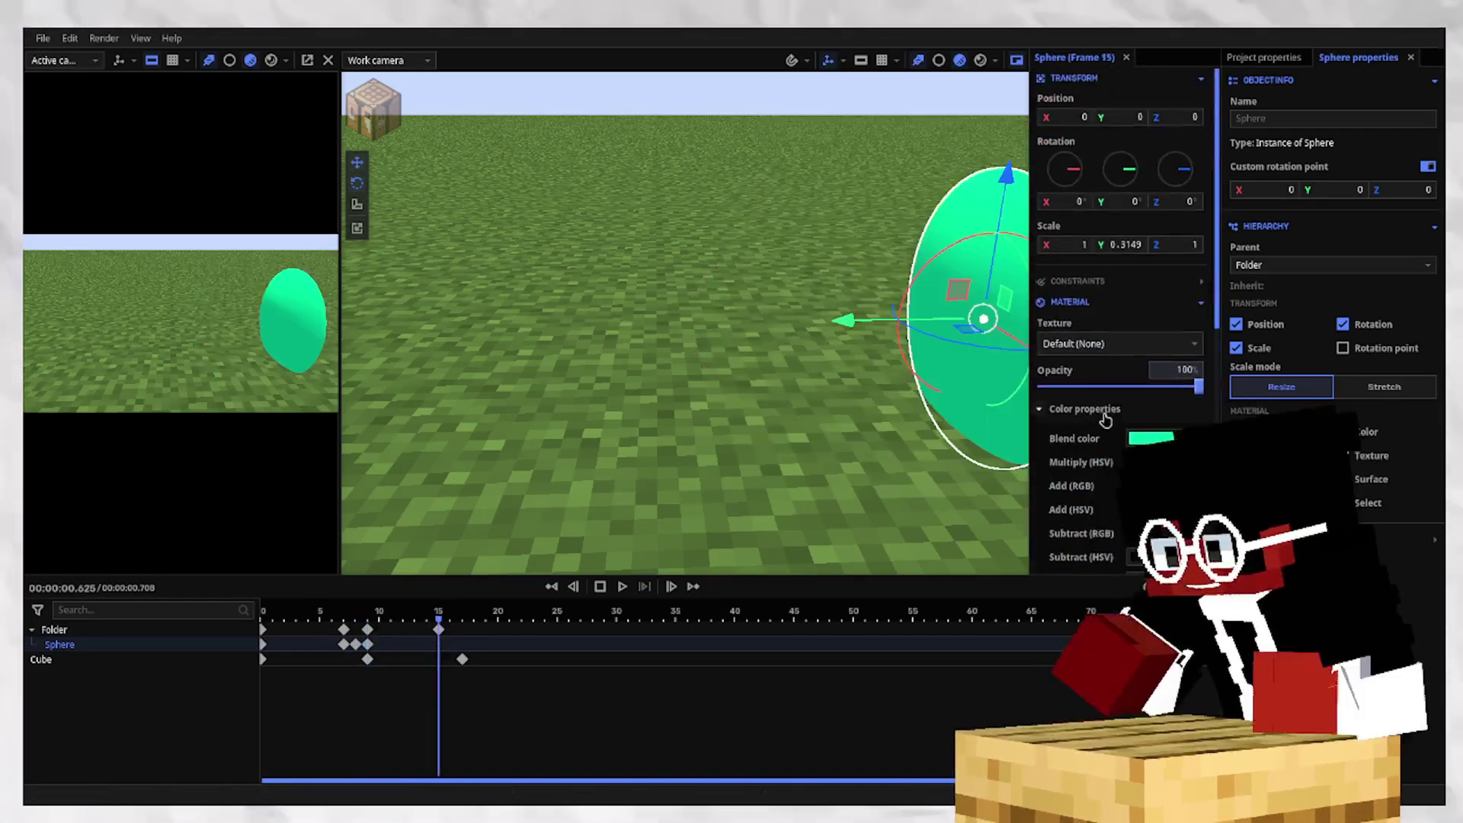
{"action": "left_click", "coordinate": [1176, 229]}
Set the transition of the sphere's frame 9 keyframe to Quadratic (Ease out).
{"action": "left_click", "coordinate": [368, 644]}
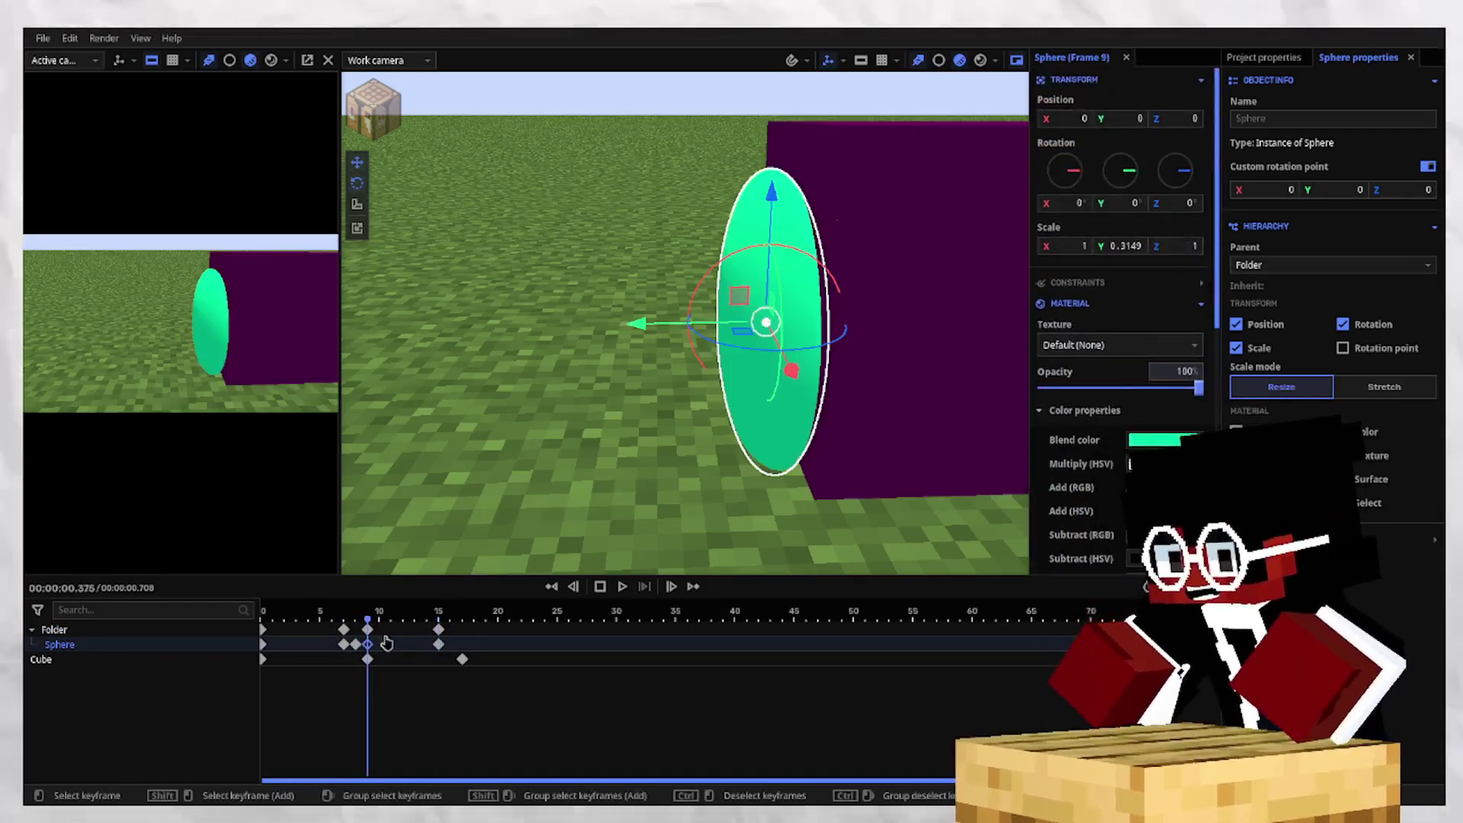
{"action": "scroll", "coordinate": [1082, 426], "scroll_direction": "down", "scroll_amount": 8}
{"action": "left_click", "coordinate": [1049, 542]}
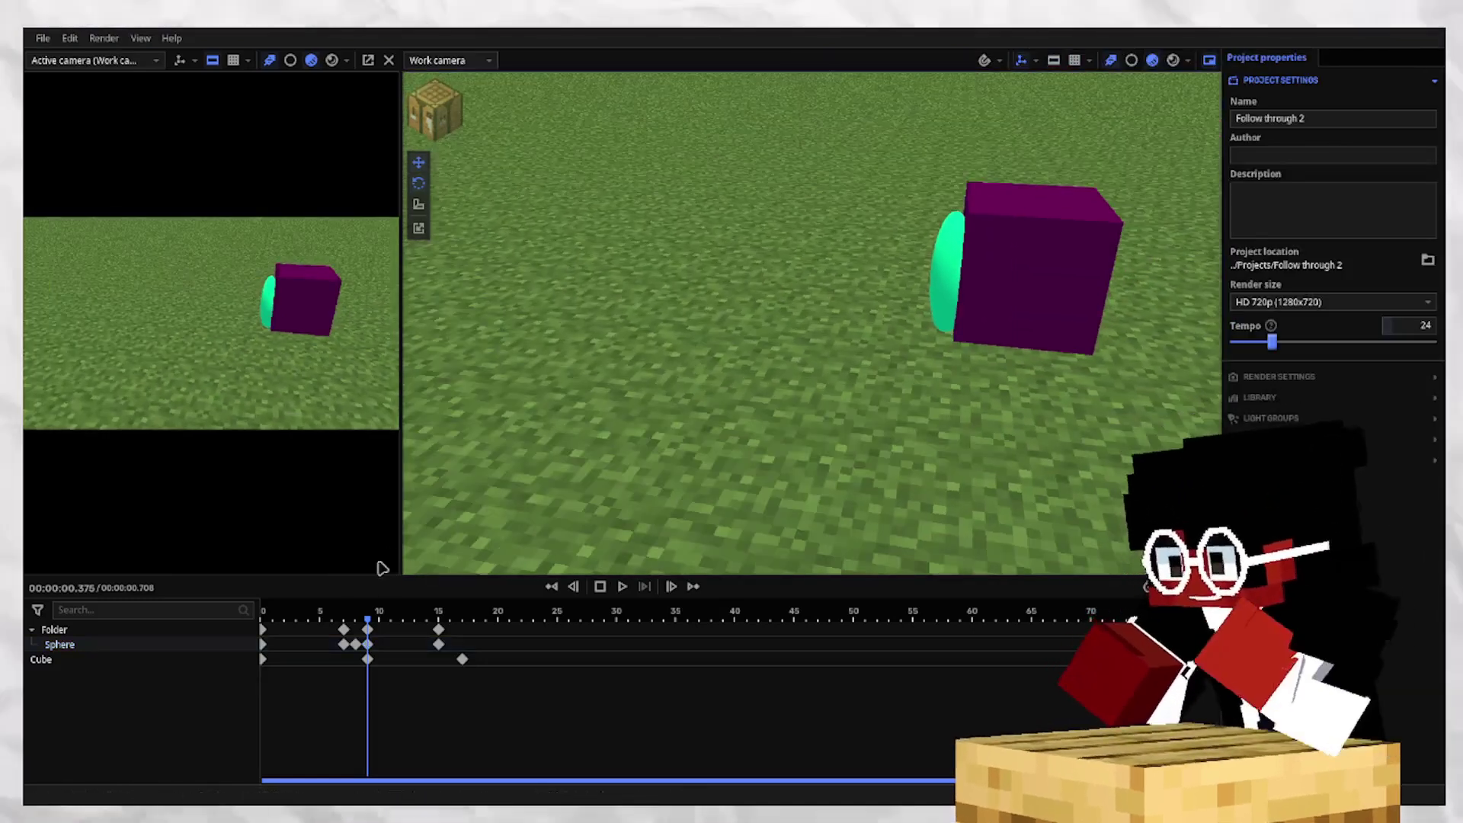
Play the animation from near the start to check the sphere's squash on impact.
{"action": "left_click_drag", "start_coordinate": [348, 608], "coordinate": [267, 610]}
{"action": "key", "text": "space"}
{"action": "key", "text": "space"}
{"action": "left_click", "coordinate": [274, 618]}
{"action": "key", "text": "space"}
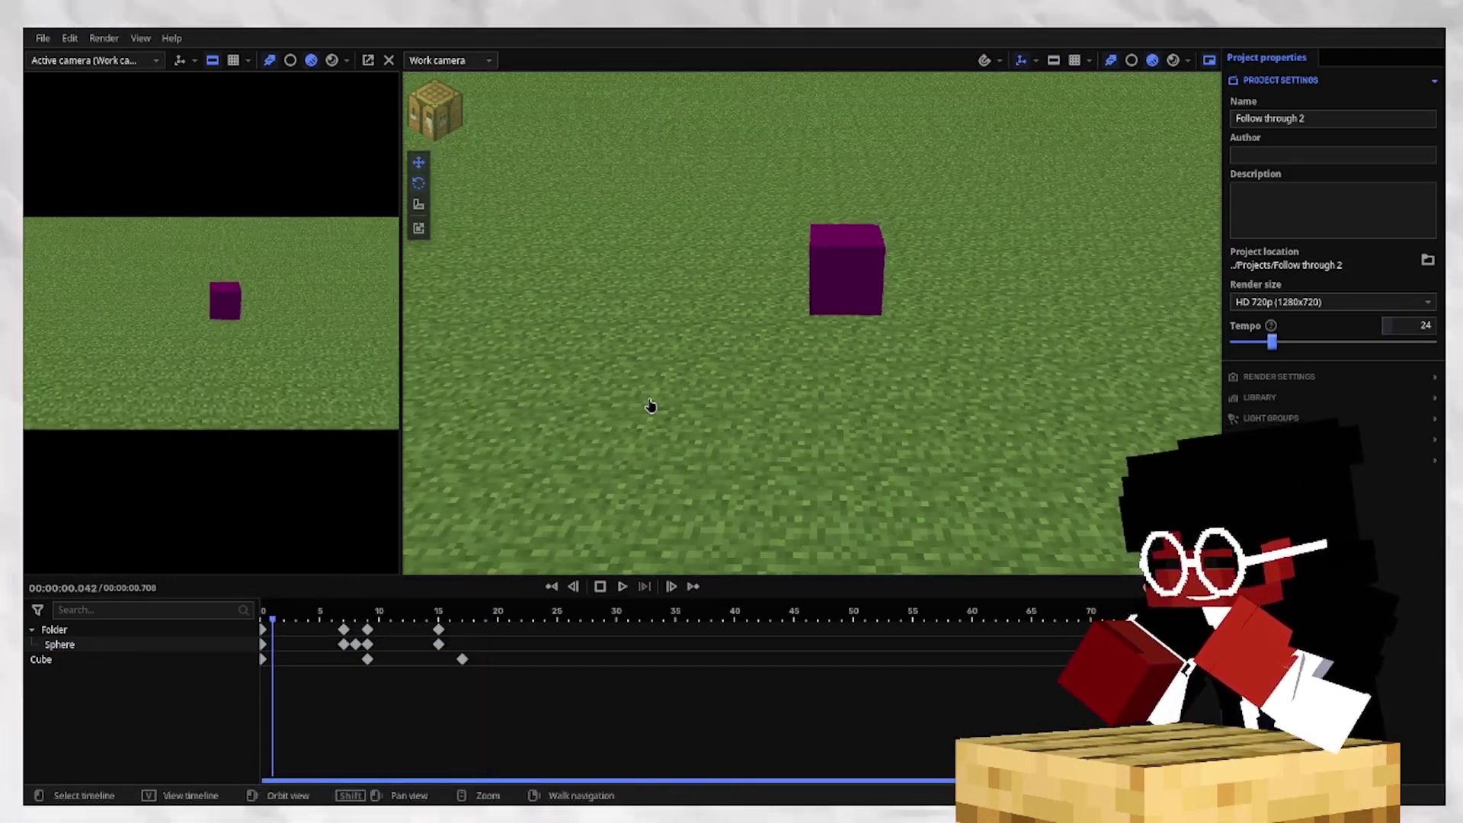
{"action": "key", "text": "space"}
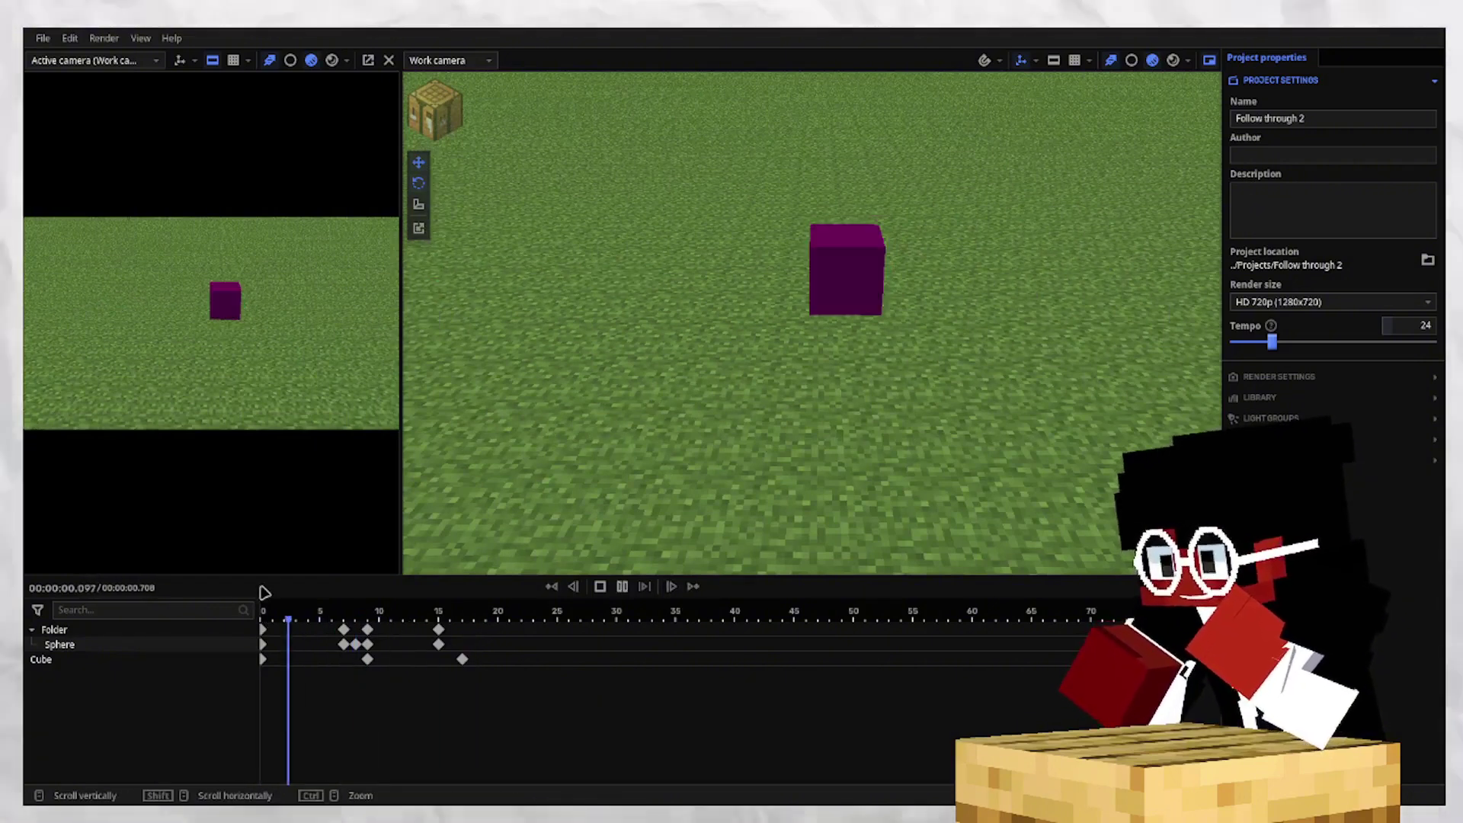
{"action": "key", "text": "space"}
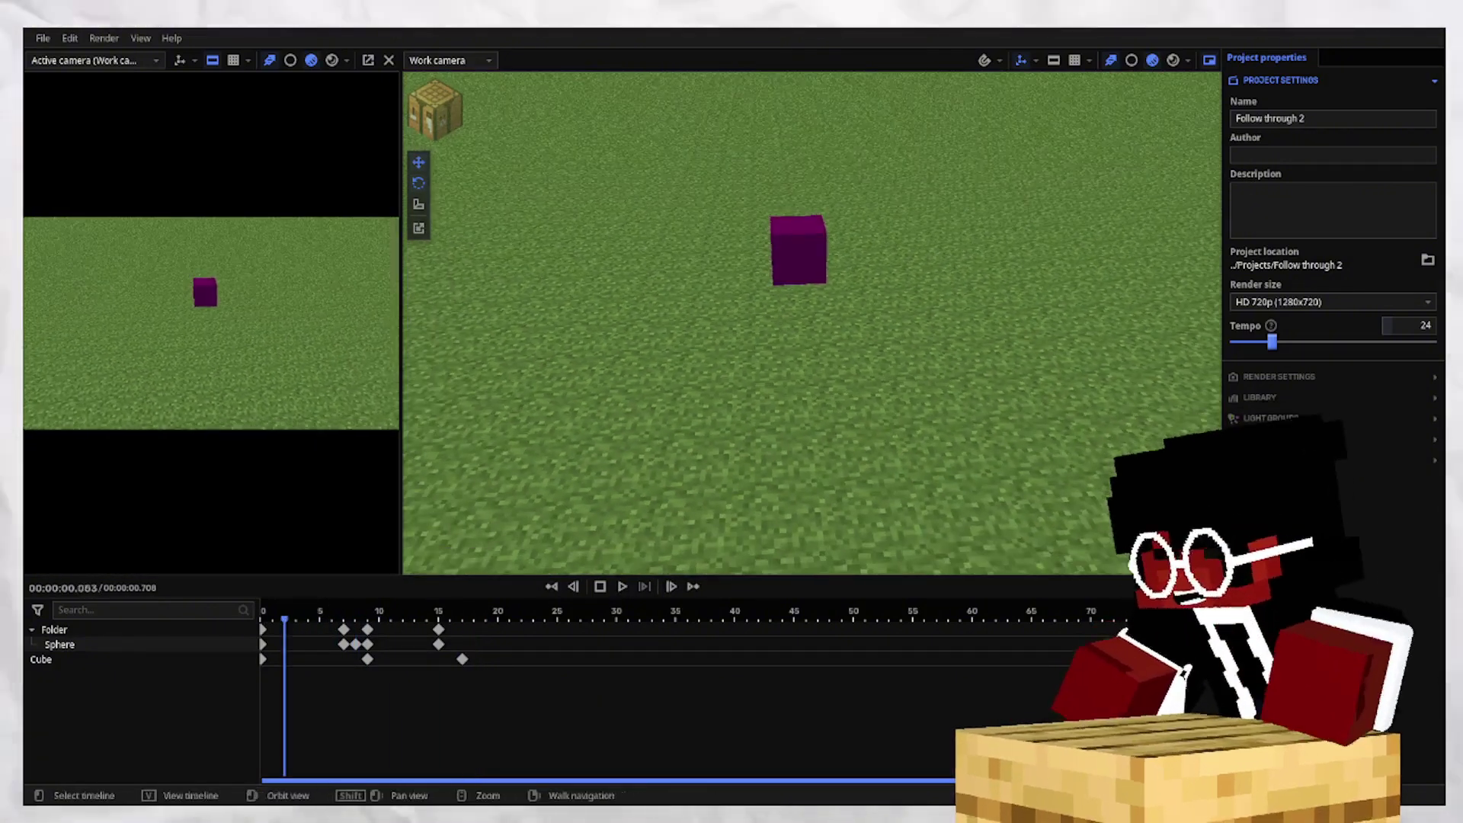
Duplicate the cube's impact keyframe from frame 9 to frame 10 and deselect the cube.
{"action": "left_click", "coordinate": [368, 645]}
{"action": "left_click", "coordinate": [367, 660]}
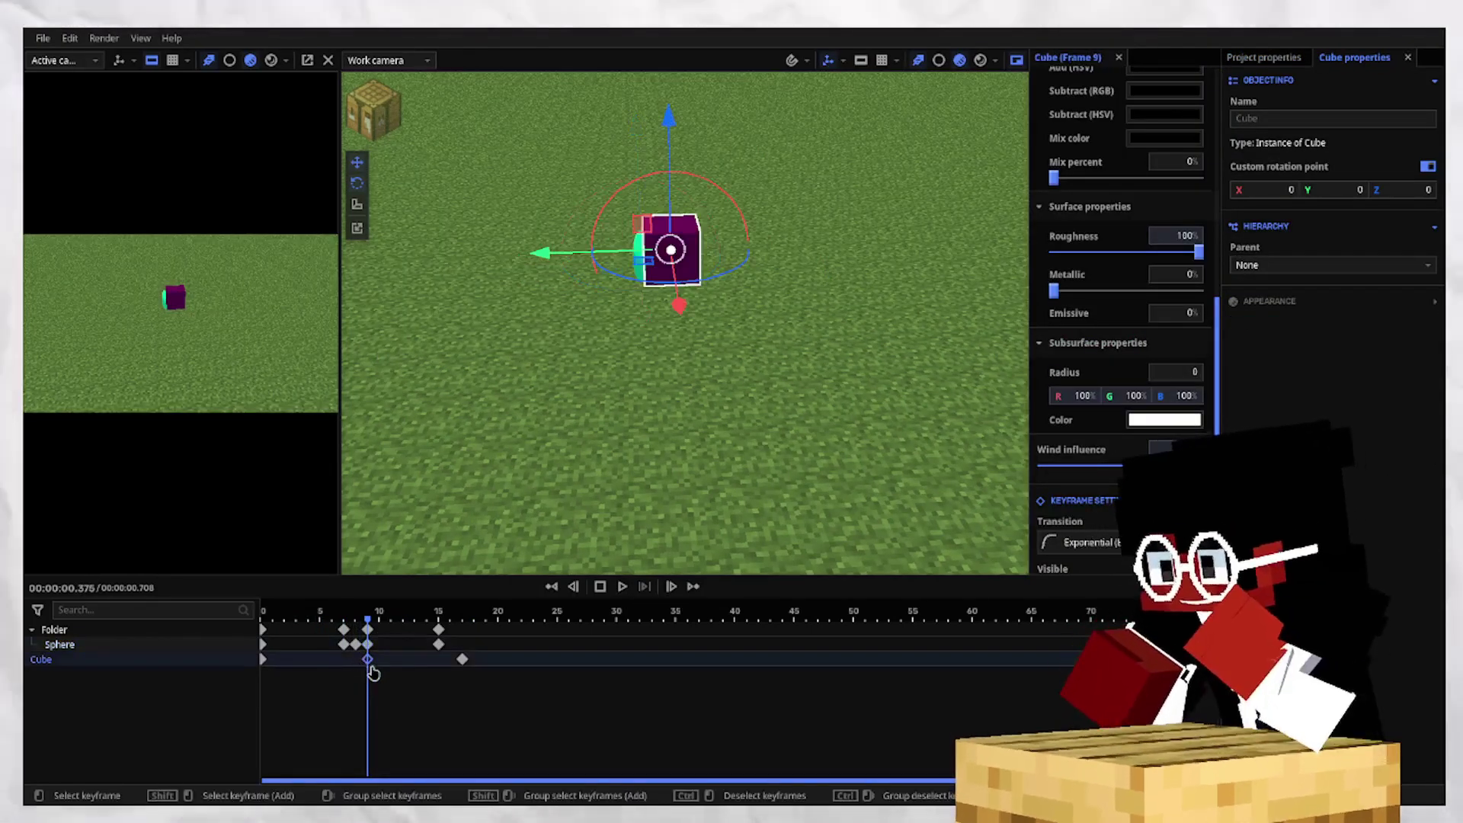
{"action": "left_click", "coordinate": [419, 505]}
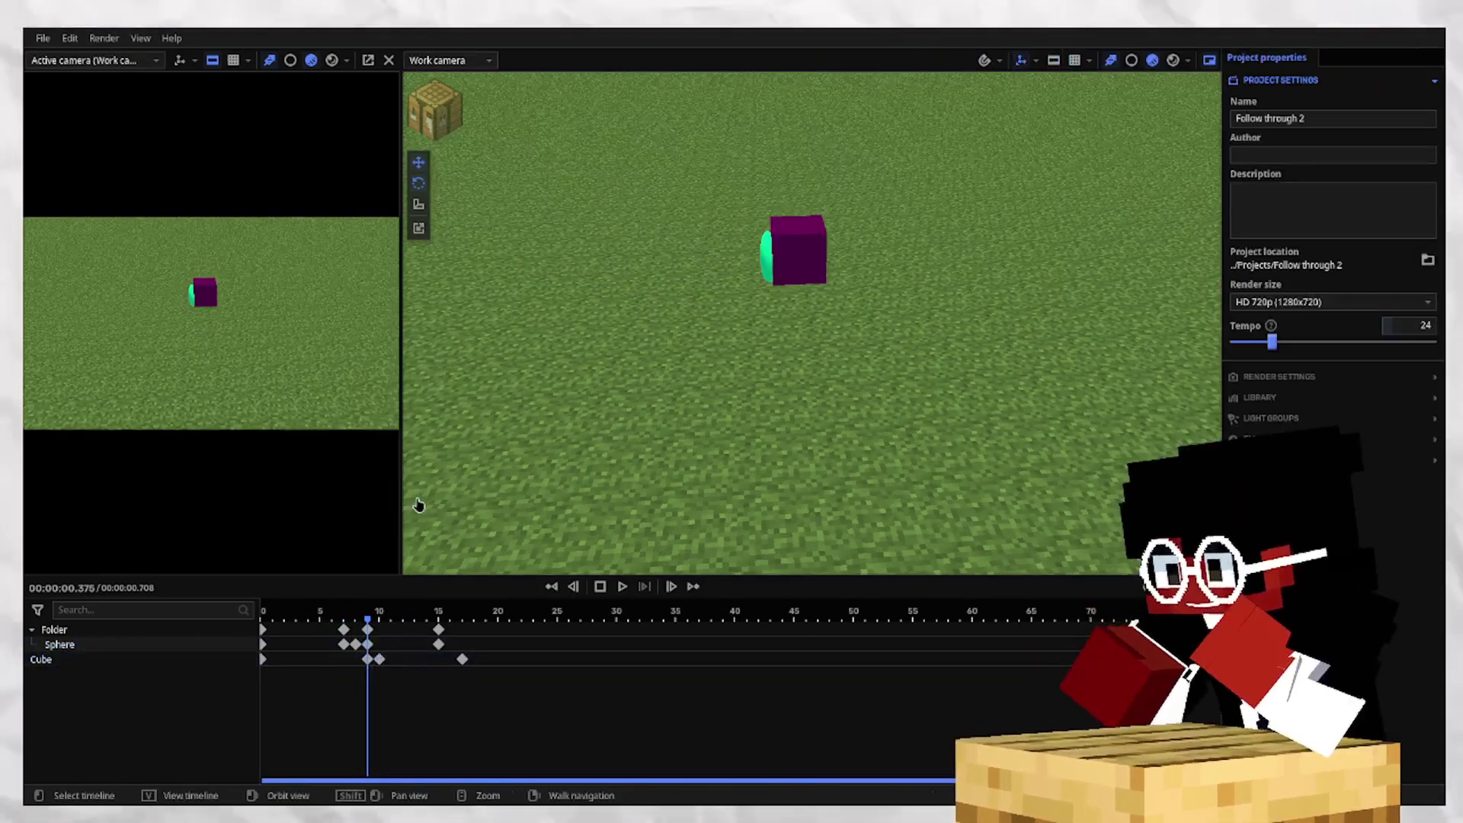
Play and scrub the impact from different view angles to check the cube's delayed launch.
{"action": "left_click_drag", "start_coordinate": [369, 614], "coordinate": [332, 620]}
{"action": "key", "text": "space"}
{"action": "key", "text": "space"}
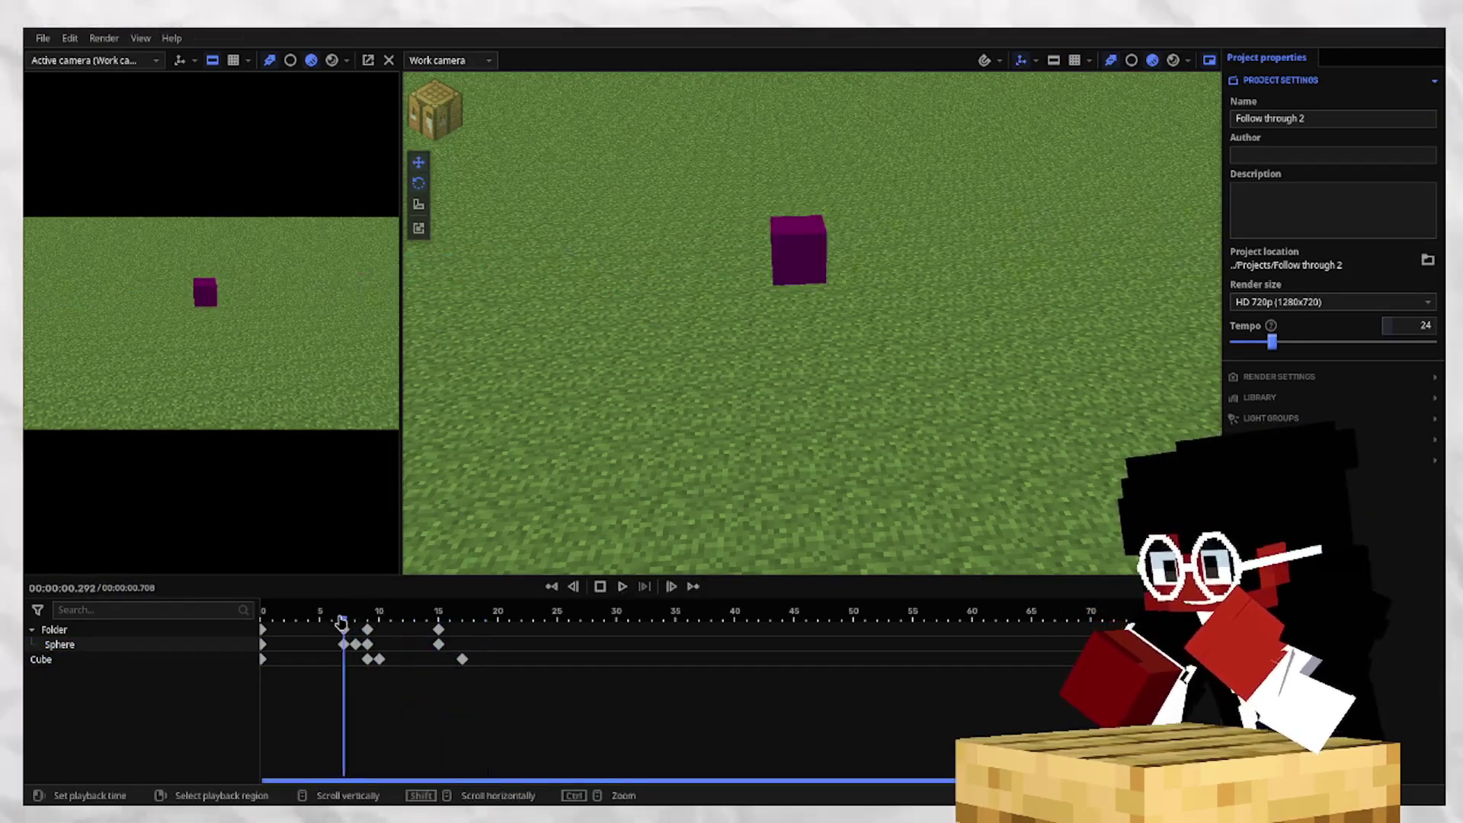
{"action": "key", "text": "space"}
{"action": "right_click_drag", "start_coordinate": [594, 426], "coordinate": [609, 389]}
{"action": "key", "text": "s"}
{"action": "right_click_drag", "start_coordinate": [575, 497], "coordinate": [574, 500]}
{"action": "key", "text": "space"}
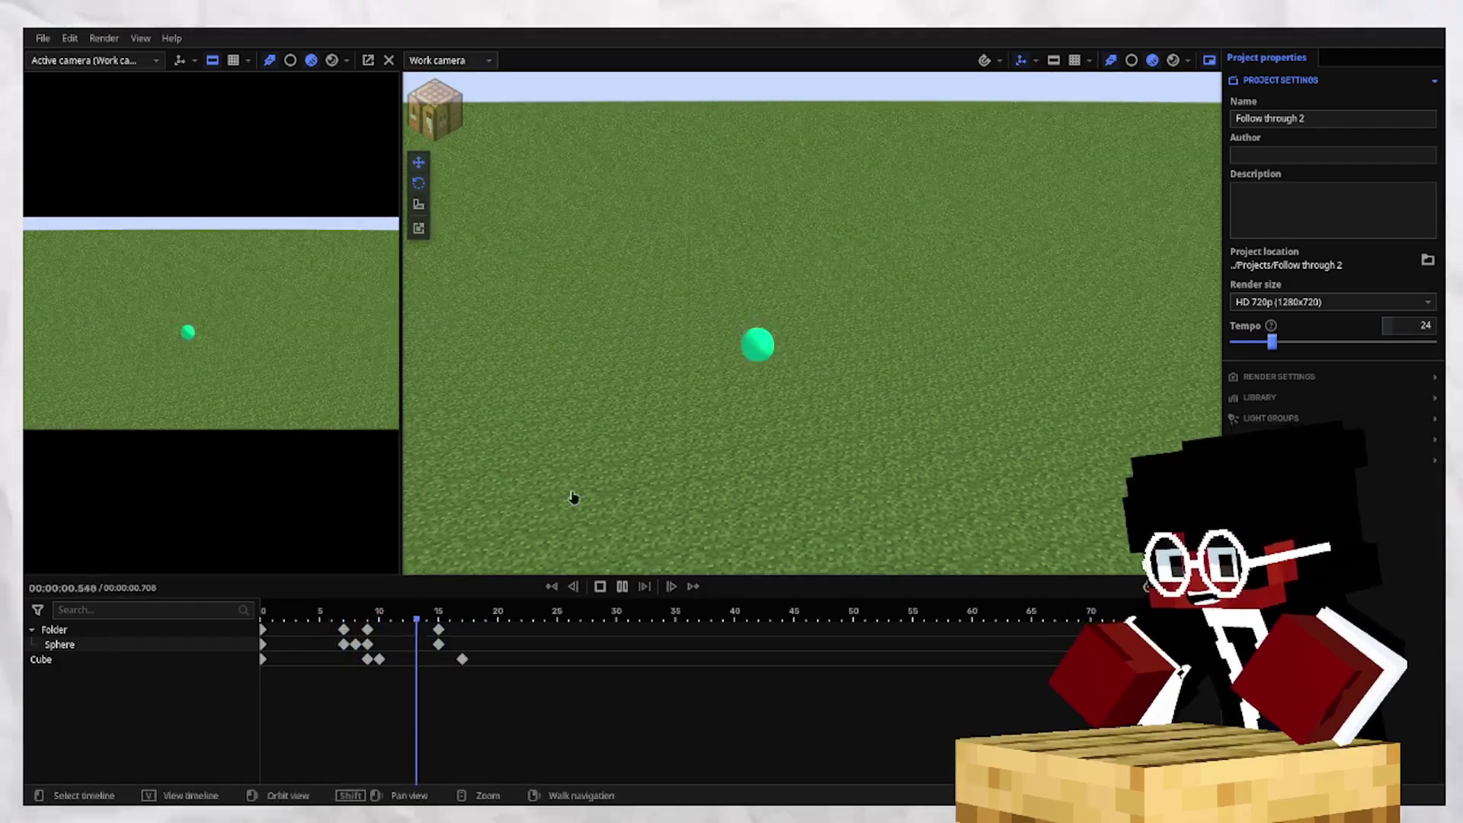
{"action": "left_click_drag", "start_coordinate": [343, 619], "coordinate": [368, 619]}
{"action": "mouse_move", "coordinate": [591, 450]}
{"action": "right_mouse_down"}
{"action": "mouse_move", "coordinate": [606, 499]}
{"action": "mouse_move", "coordinate": [614, 450]}
{"action": "right_mouse_up"}
{"action": "key", "text": "space"}
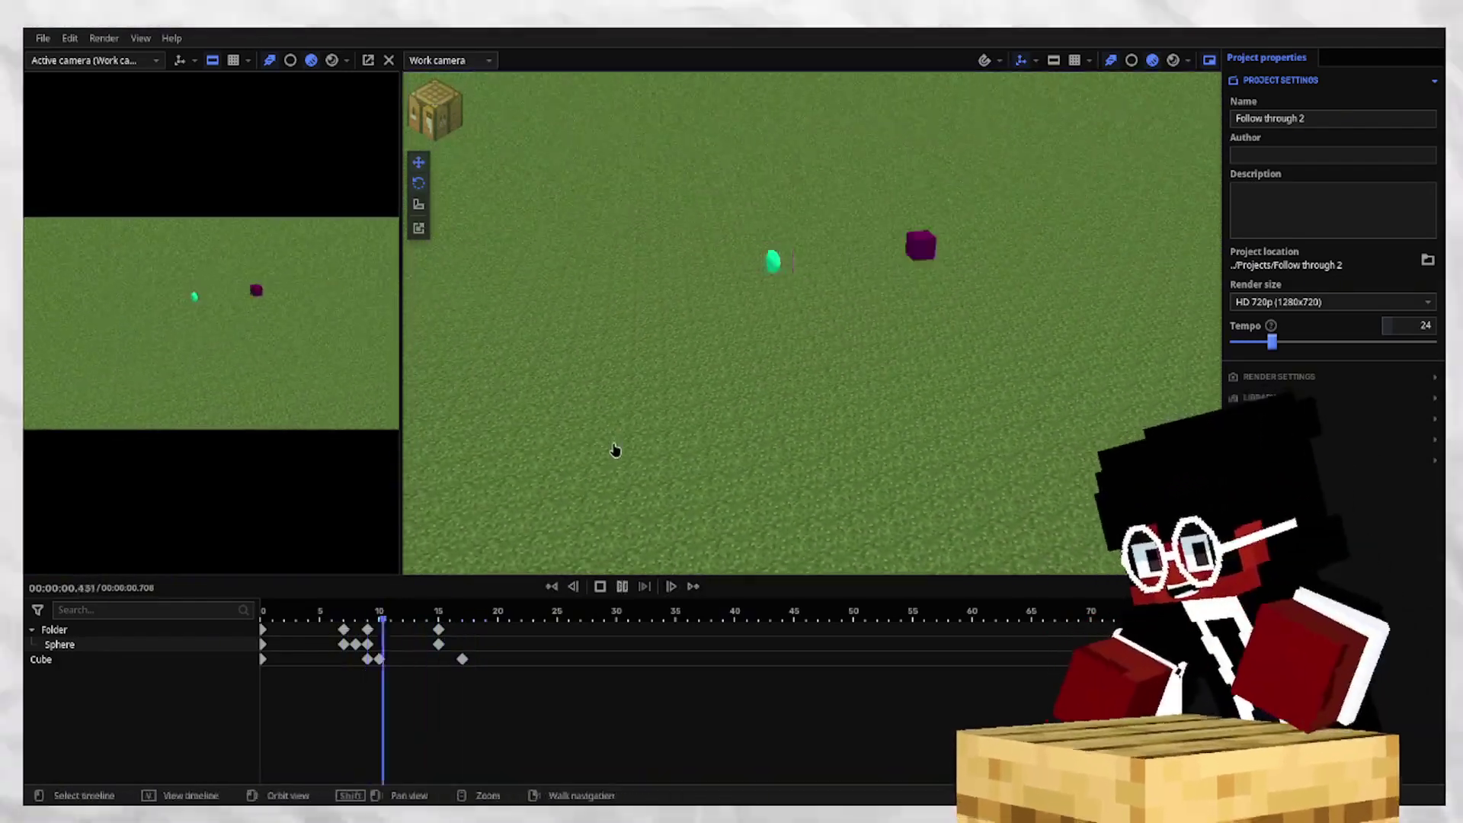
{"action": "left_click_drag", "start_coordinate": [413, 614], "coordinate": [424, 609]}
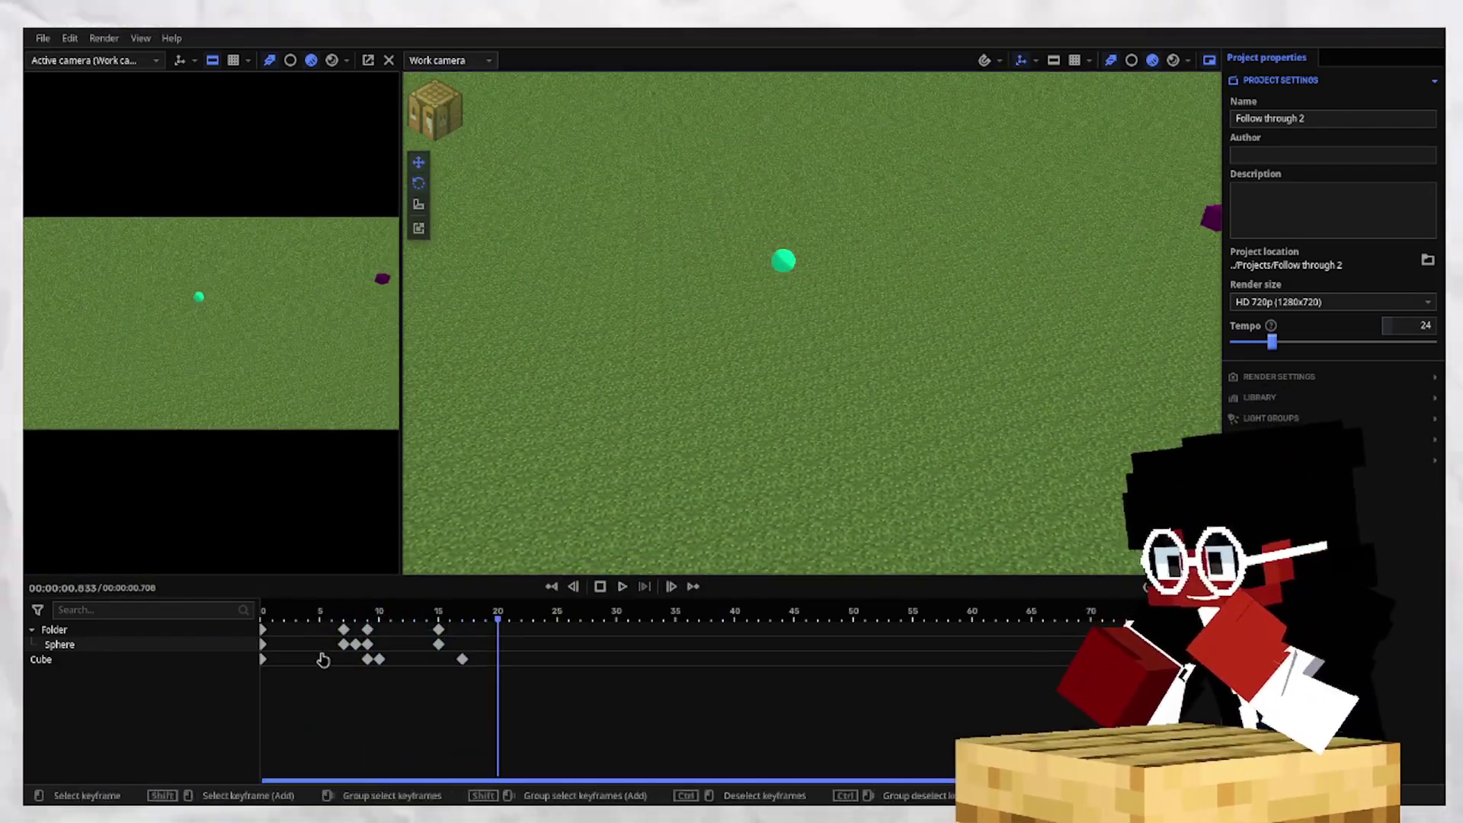
Duplicate the sphere's frame 9 keyframe to frame 11 and move the cube's last two keyframes to frames 11 and 19.
{"action": "left_click", "coordinate": [368, 645]}
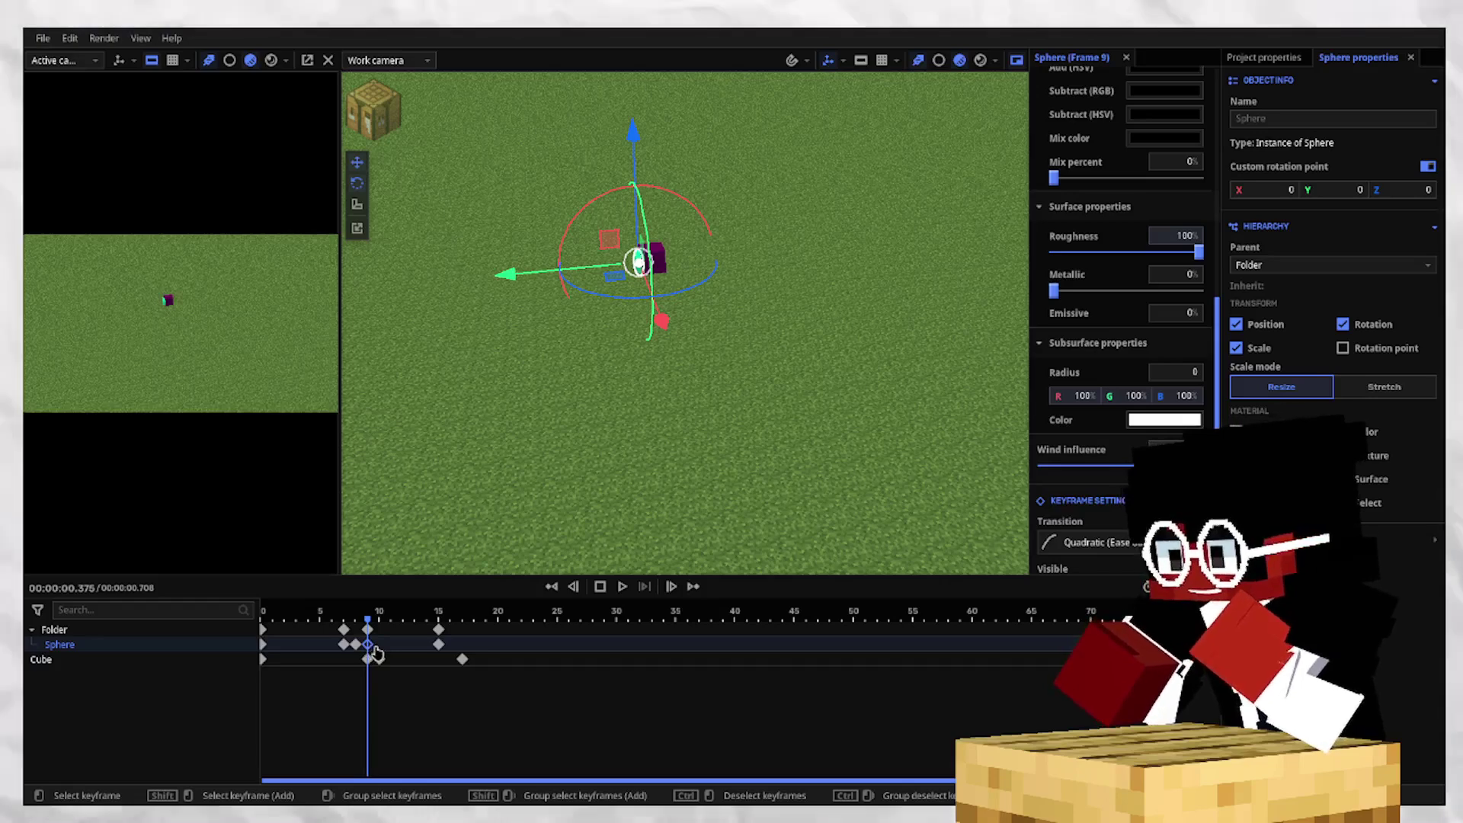
{"action": "left_click", "coordinate": [380, 644]}
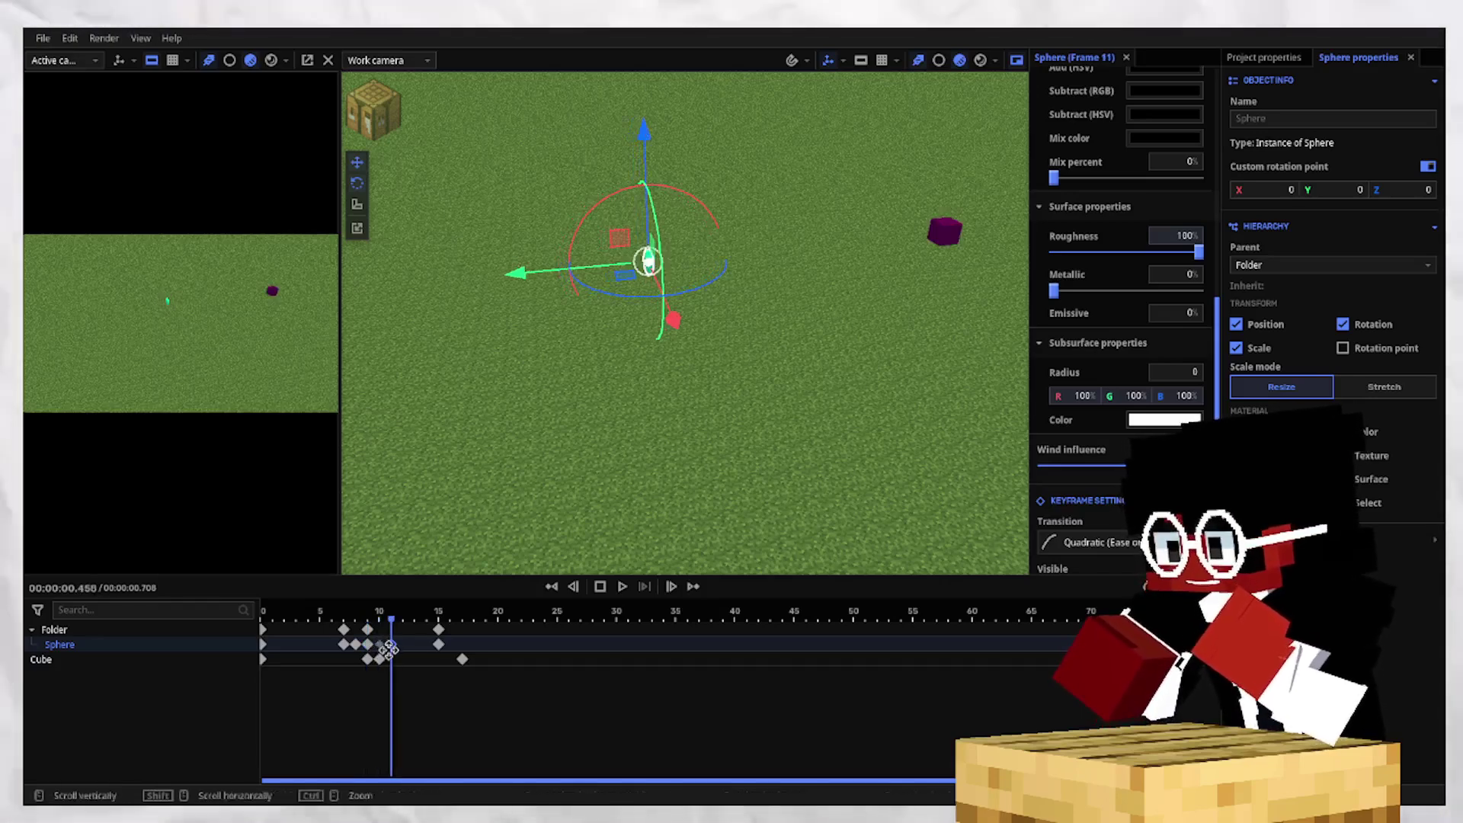
{"action": "left_click_drag", "start_coordinate": [388, 650], "coordinate": [486, 660]}
Duplicate the folder's frame 9 keyframe to frame 11 and clear the selection.
{"action": "left_click", "coordinate": [438, 645]}
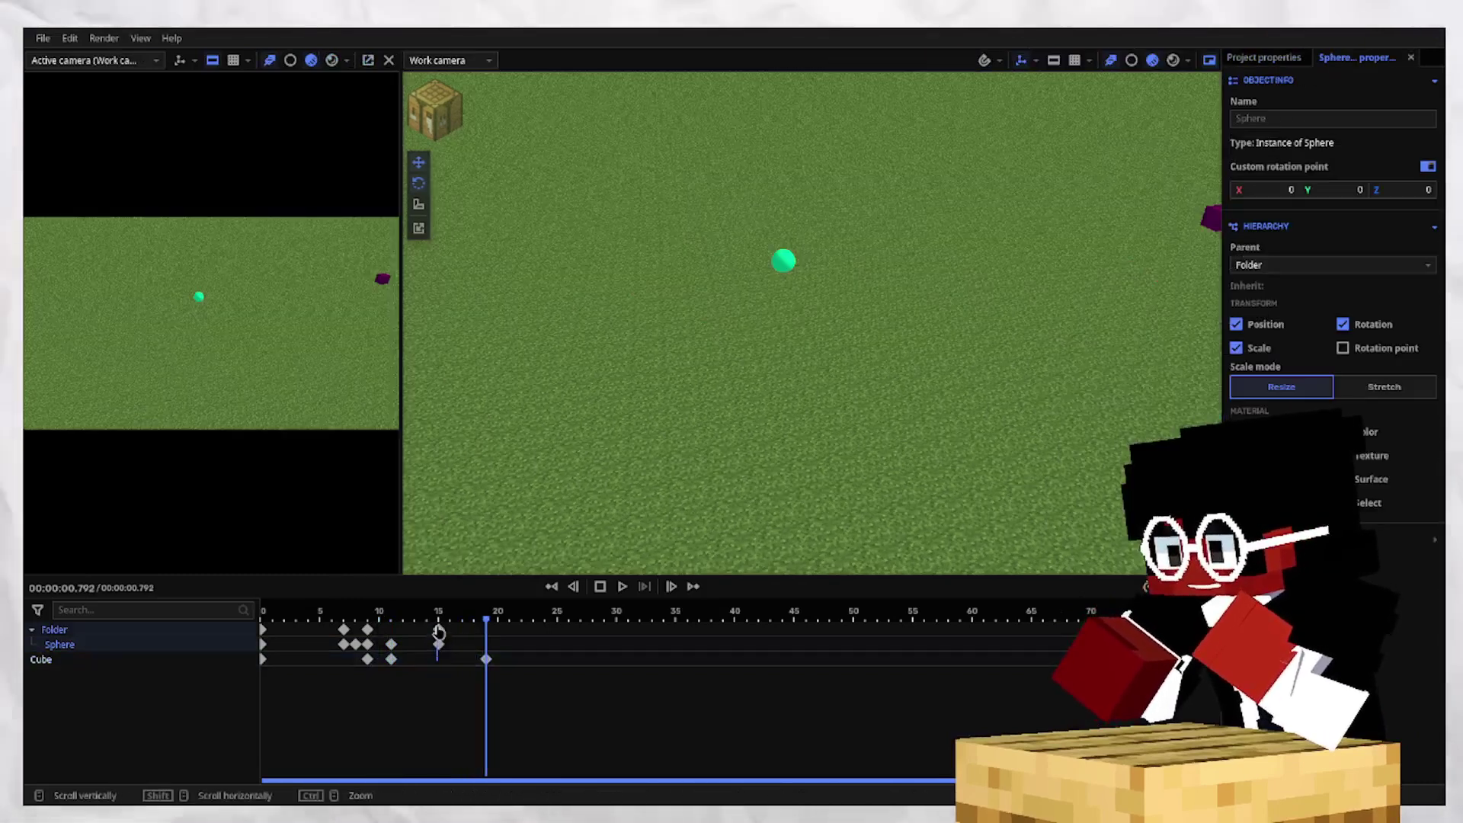
{"action": "left_click", "coordinate": [367, 629]}
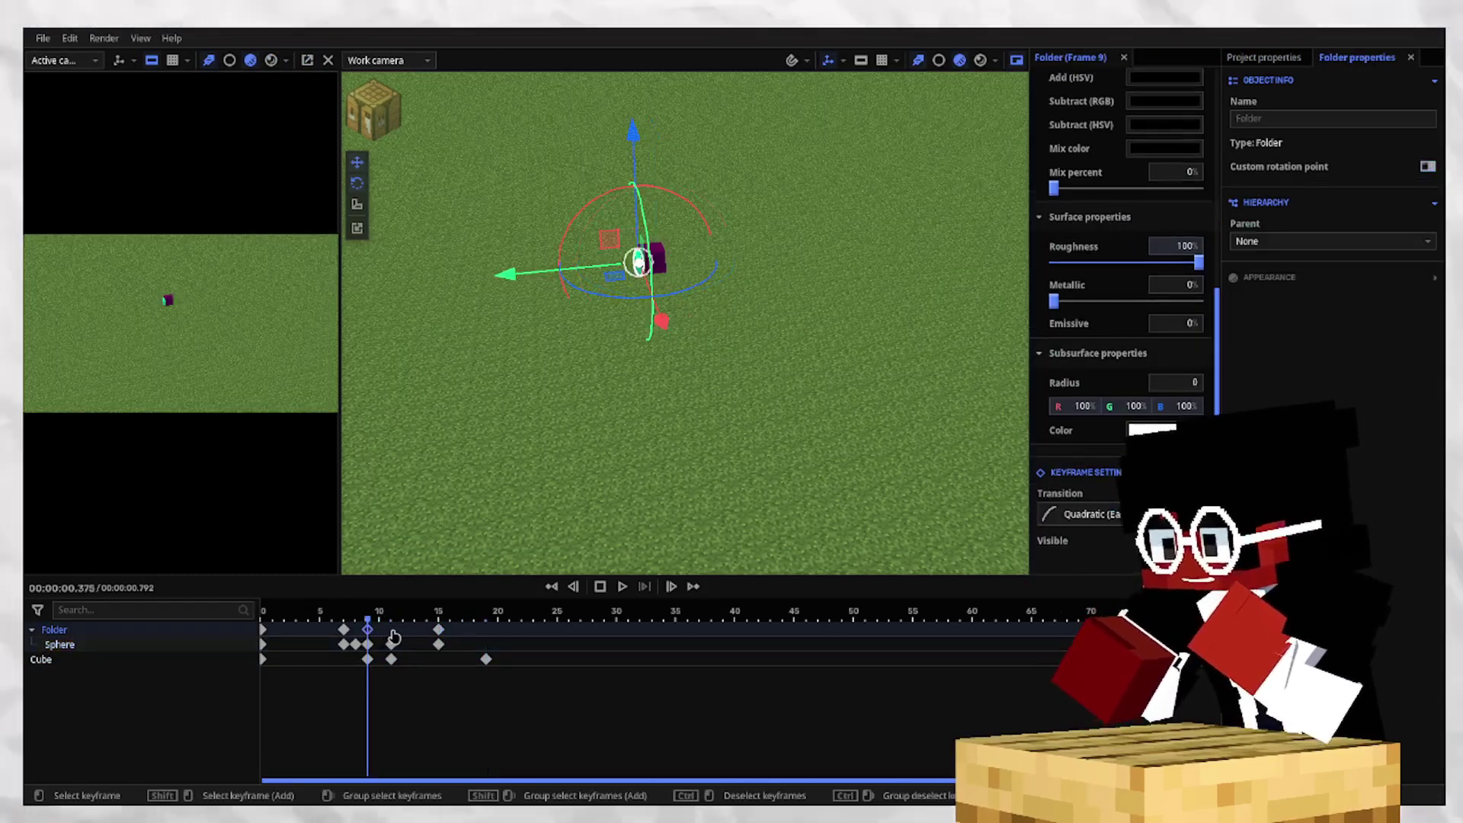
{"action": "left_click", "coordinate": [482, 526]}
Play the animation from frame 5 at different view angles and up close to check the longer contact at impact.
{"action": "left_click_drag", "start_coordinate": [367, 611], "coordinate": [320, 606]}
{"action": "key", "text": "space"}
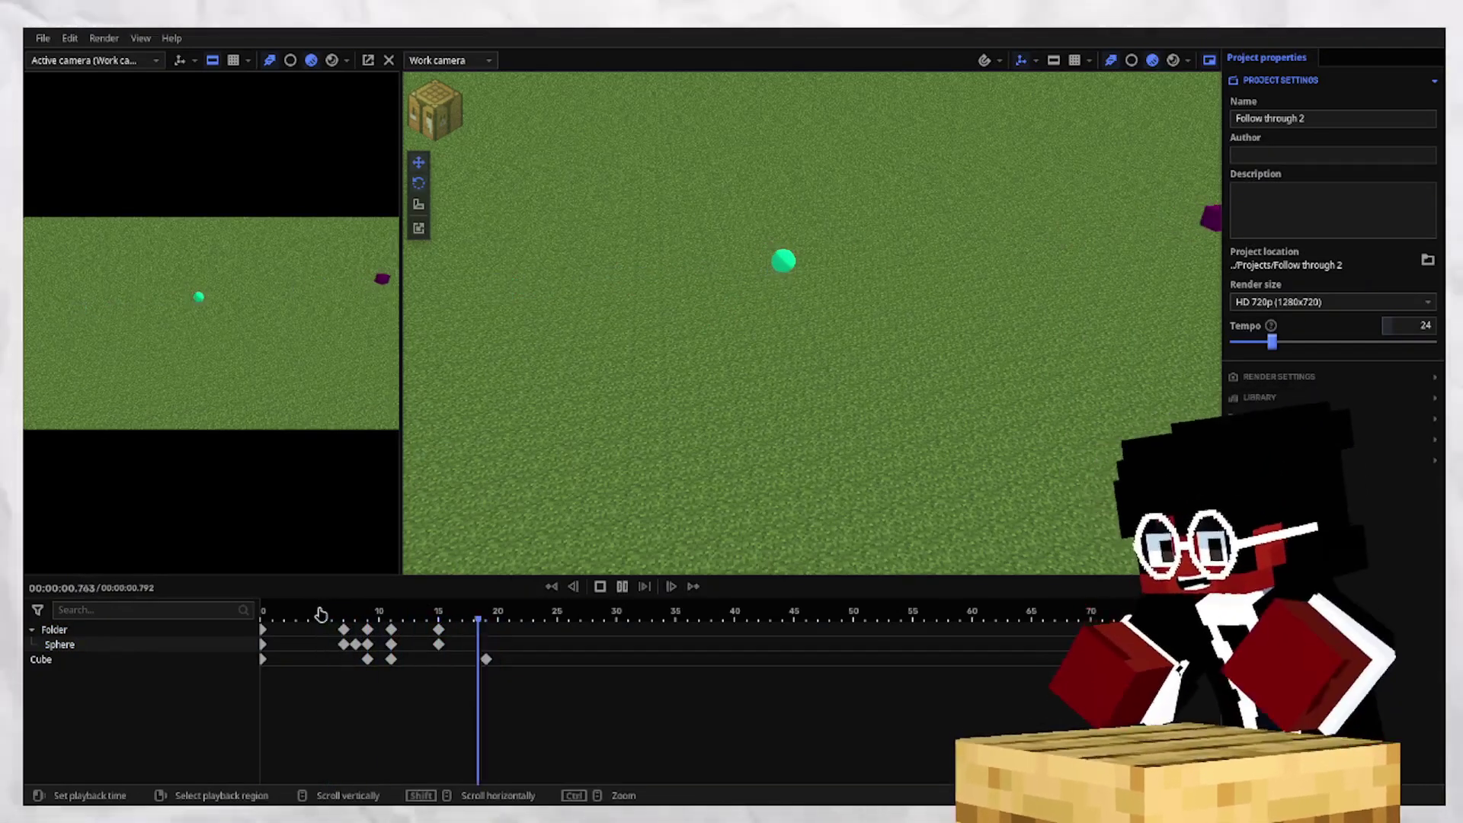
{"action": "key", "text": "space"}
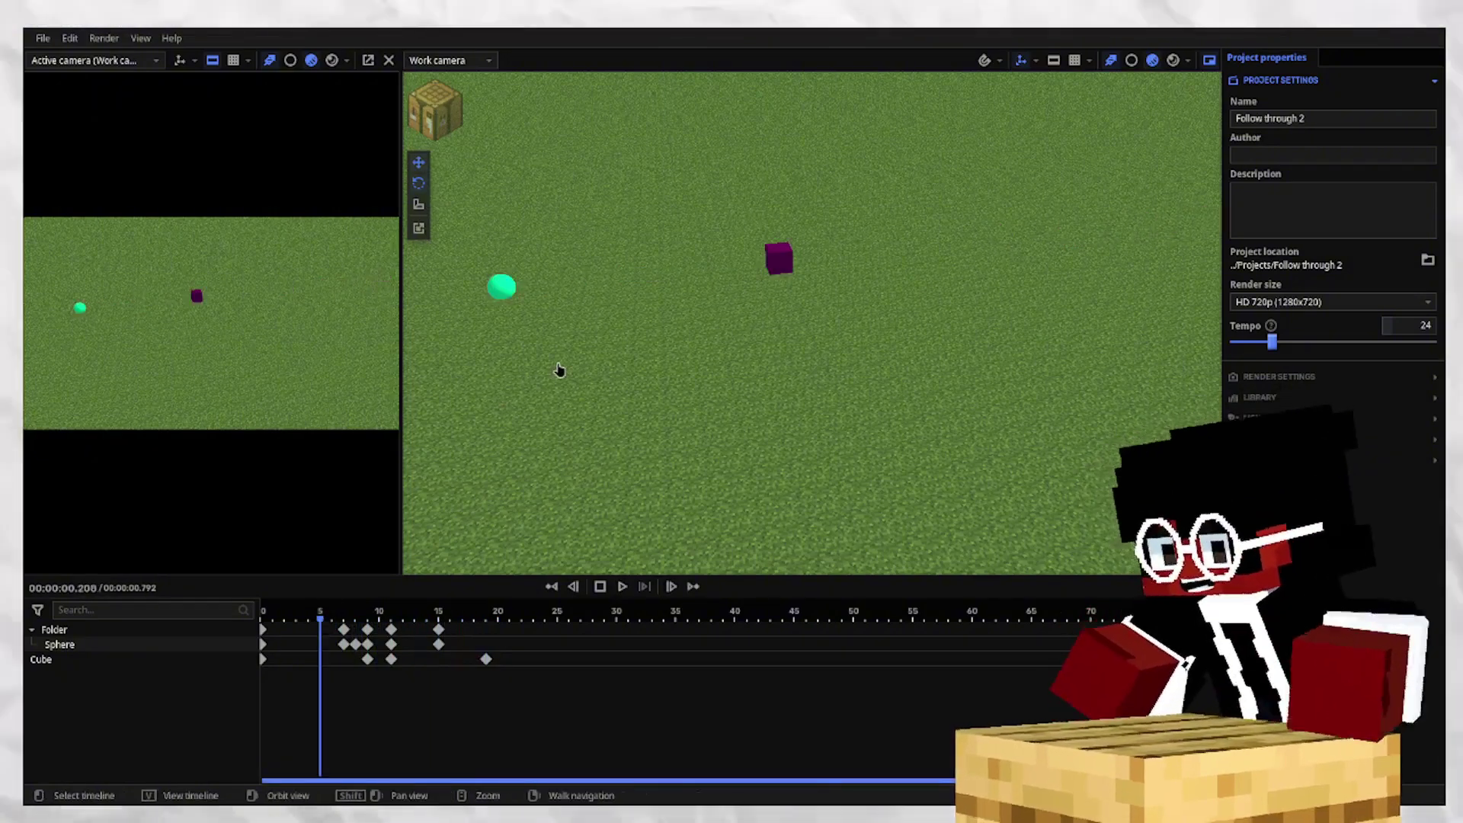
{"action": "right_click_drag", "start_coordinate": [558, 369], "coordinate": [600, 372]}
{"action": "key", "text": "a"}
{"action": "key", "text": "space"}
{"action": "key", "text": "space"}
{"action": "right_click_drag", "start_coordinate": [712, 307], "coordinate": [884, 323]}
{"action": "key", "text": "w"}
{"action": "key", "text": "w"}
{"action": "key", "text": "s"}
{"action": "key", "text": "space"}
{"action": "key", "text": "space"}
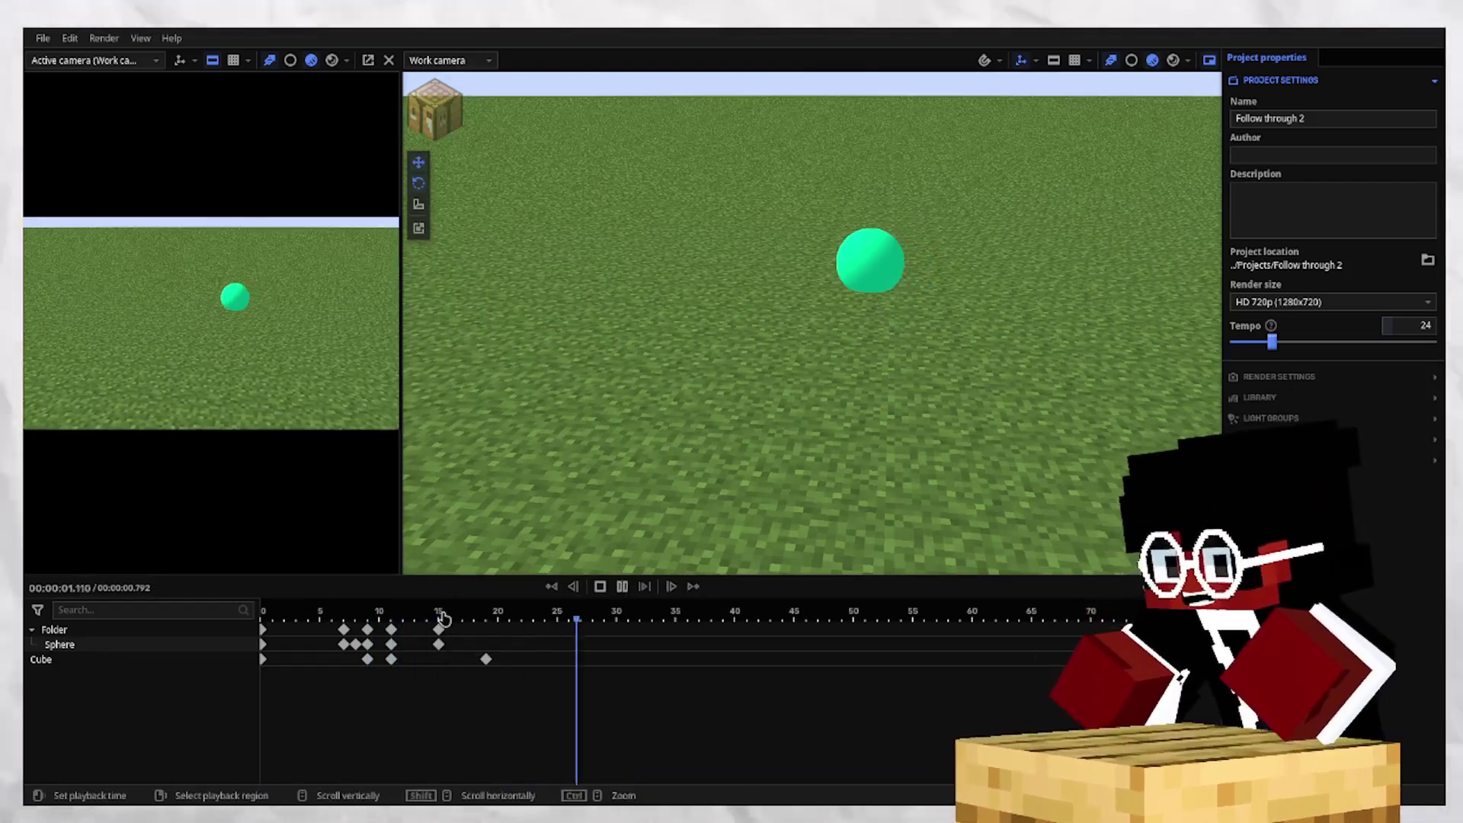
Move the folder's last keyframe to frame 19 and replay the impact to check the sphere's slower drift.
{"action": "left_click_drag", "start_coordinate": [439, 630], "coordinate": [484, 629]}
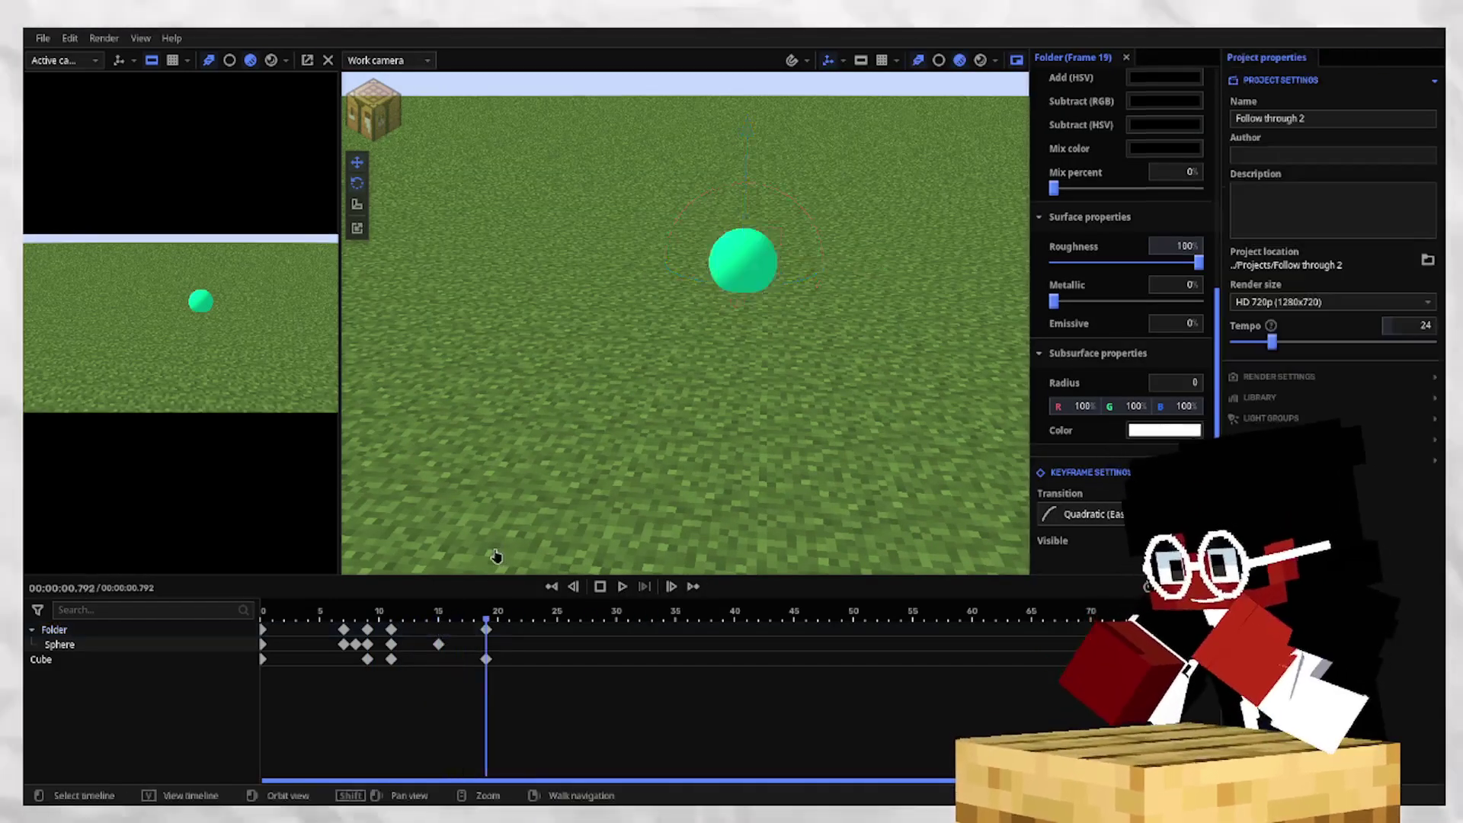
{"action": "left_click", "coordinate": [308, 616]}
{"action": "key", "text": "space"}
{"action": "left_click", "coordinate": [337, 619]}
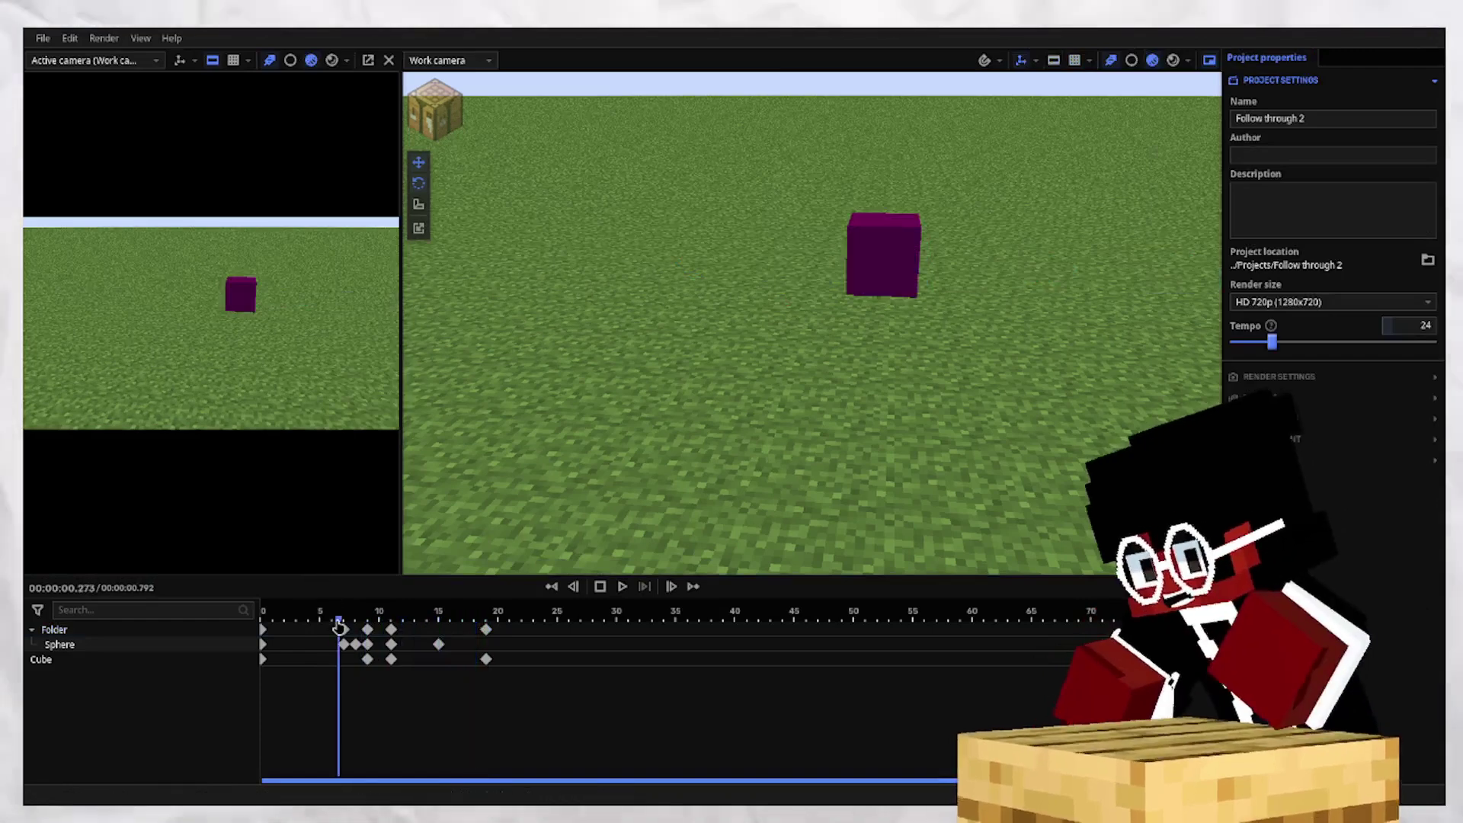
{"action": "key", "text": "space"}
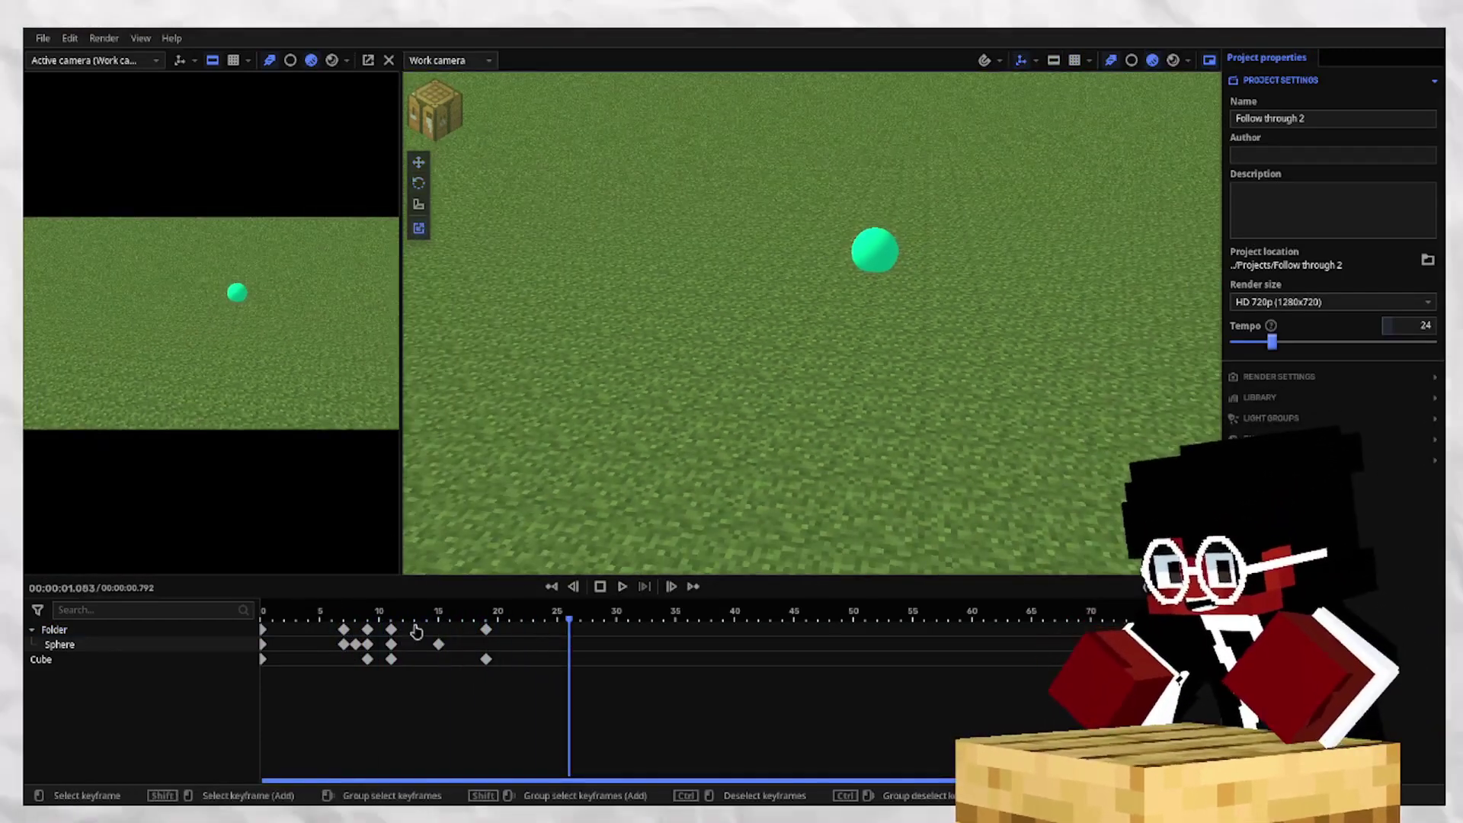
Play the whole animation from a lower, wider view to check the sphere's follow-through against the flying cube.
{"action": "right_click_drag", "start_coordinate": [718, 358], "coordinate": [718, 362]}
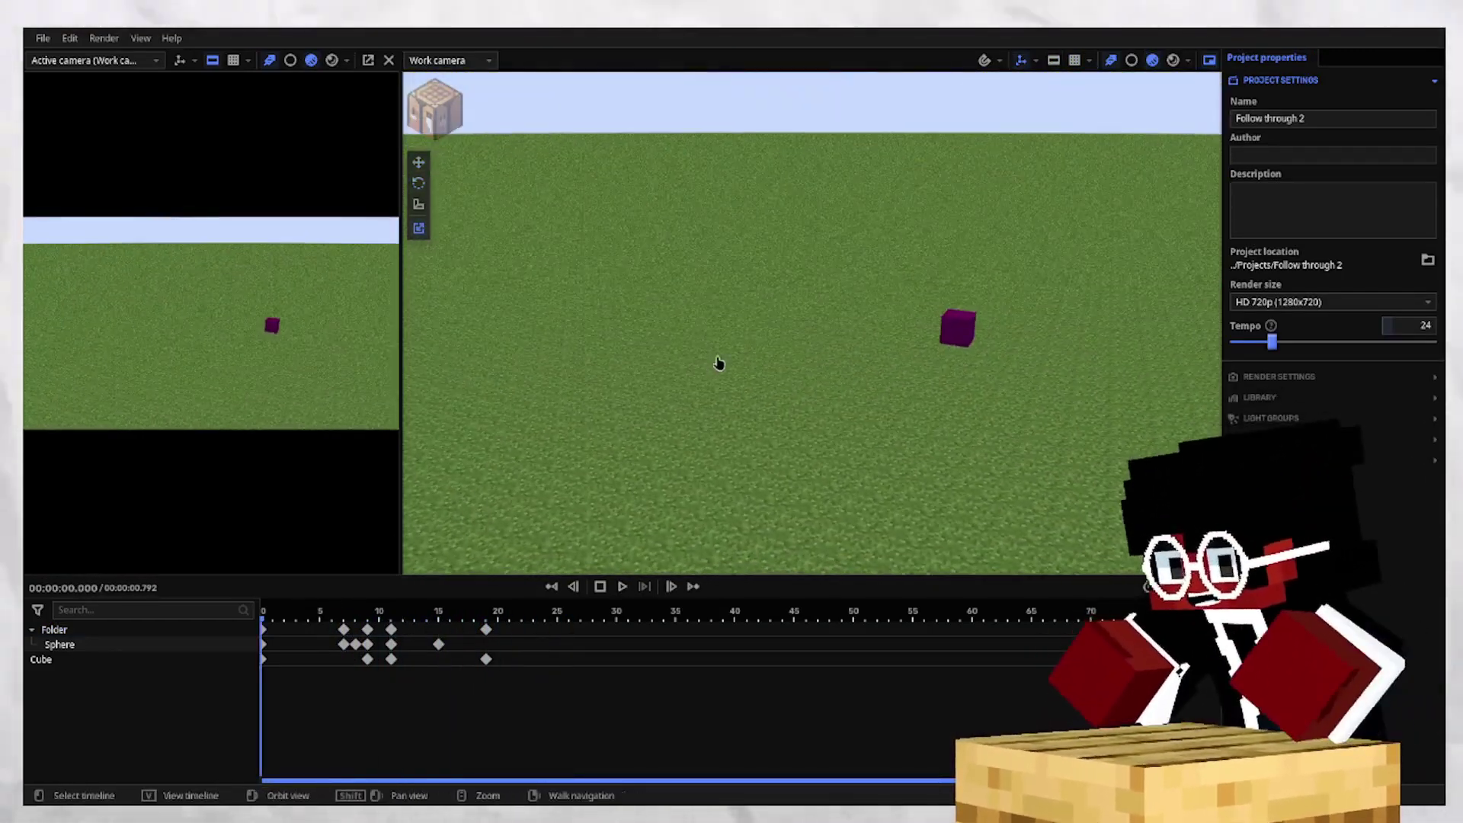
{"action": "key", "text": "space"}
{"action": "key", "text": "space"}
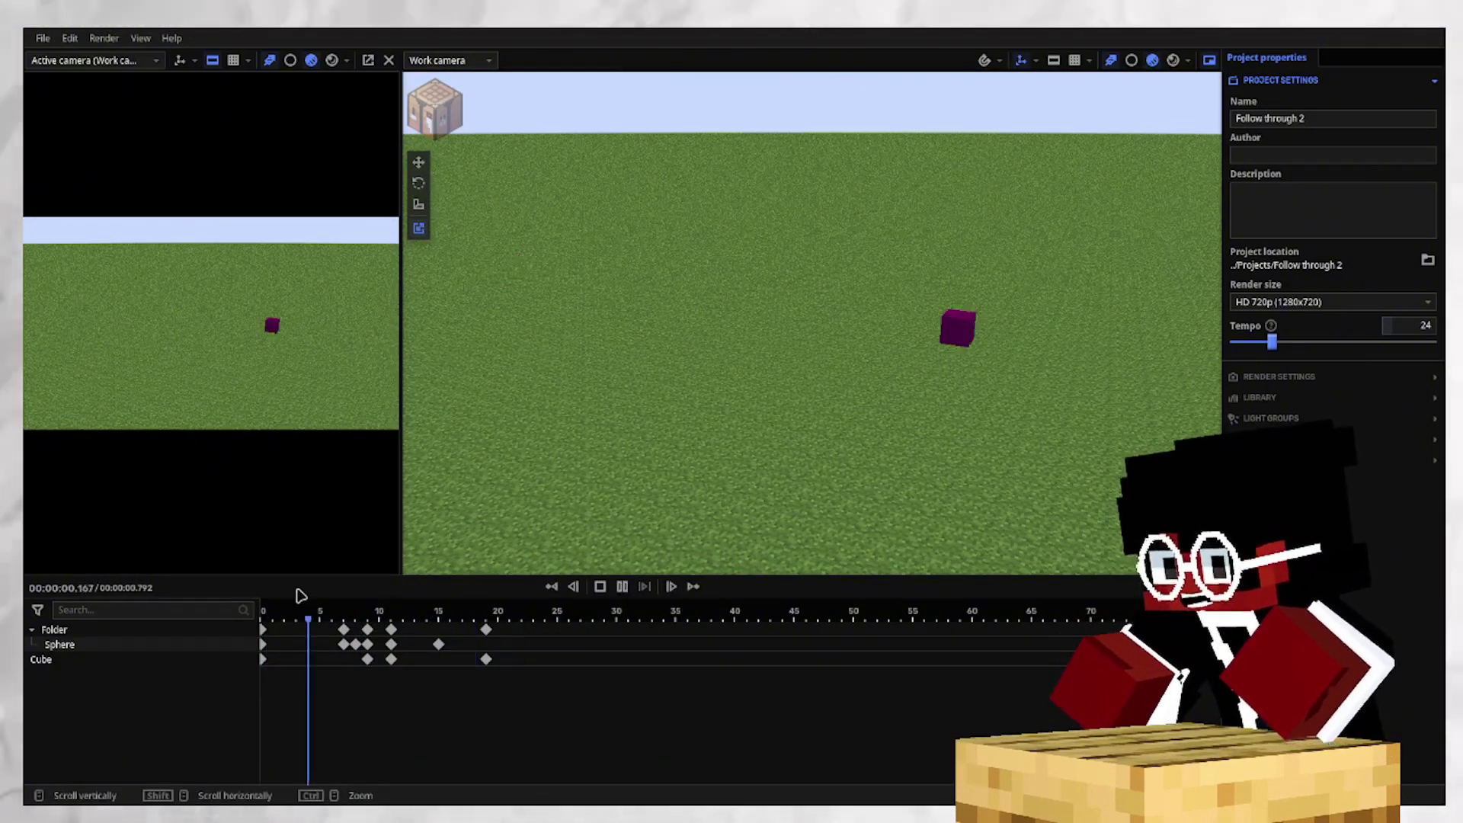
{"action": "key", "text": "space"}
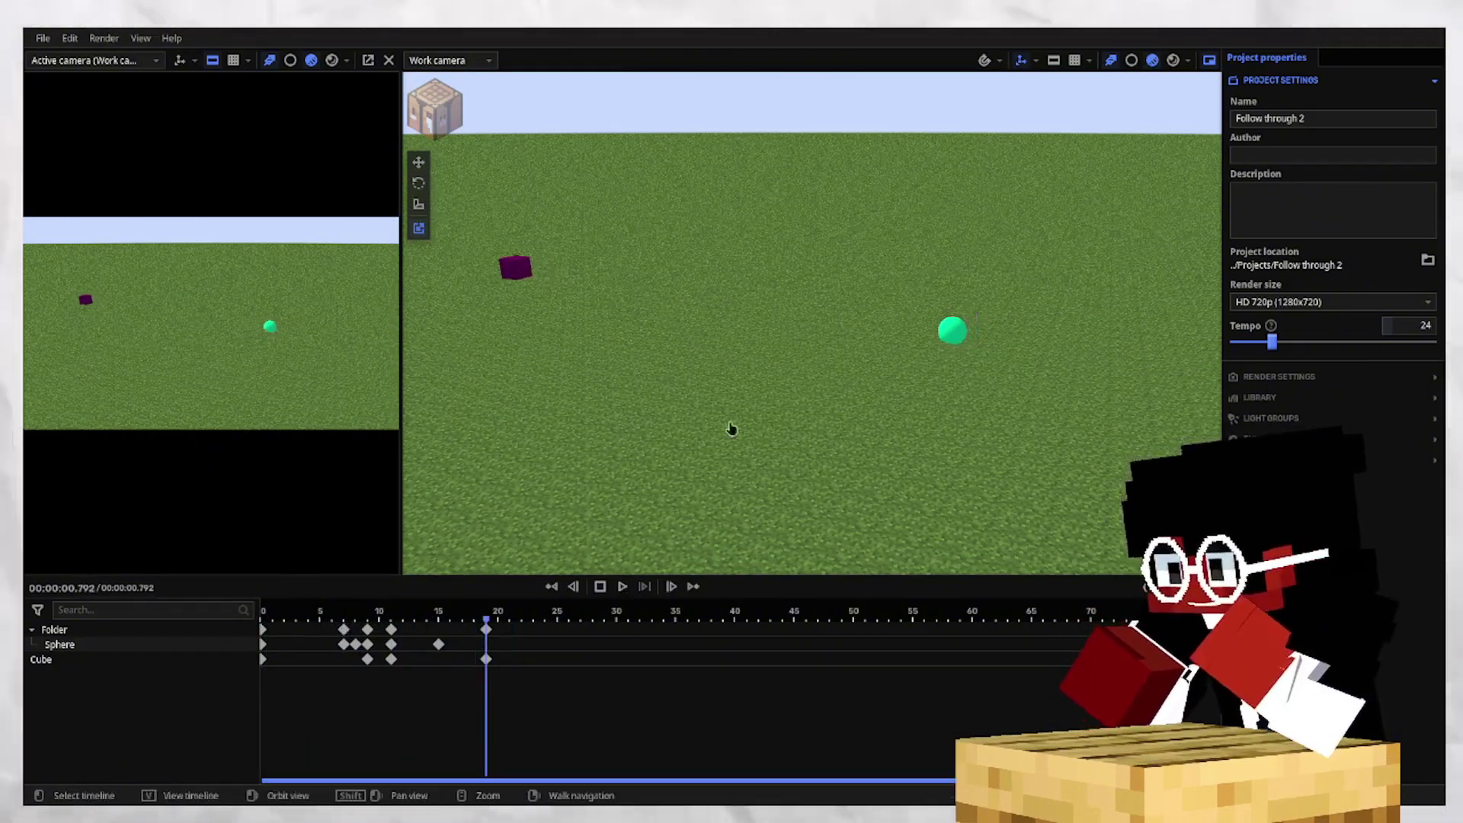
{"action": "key", "text": "space"}
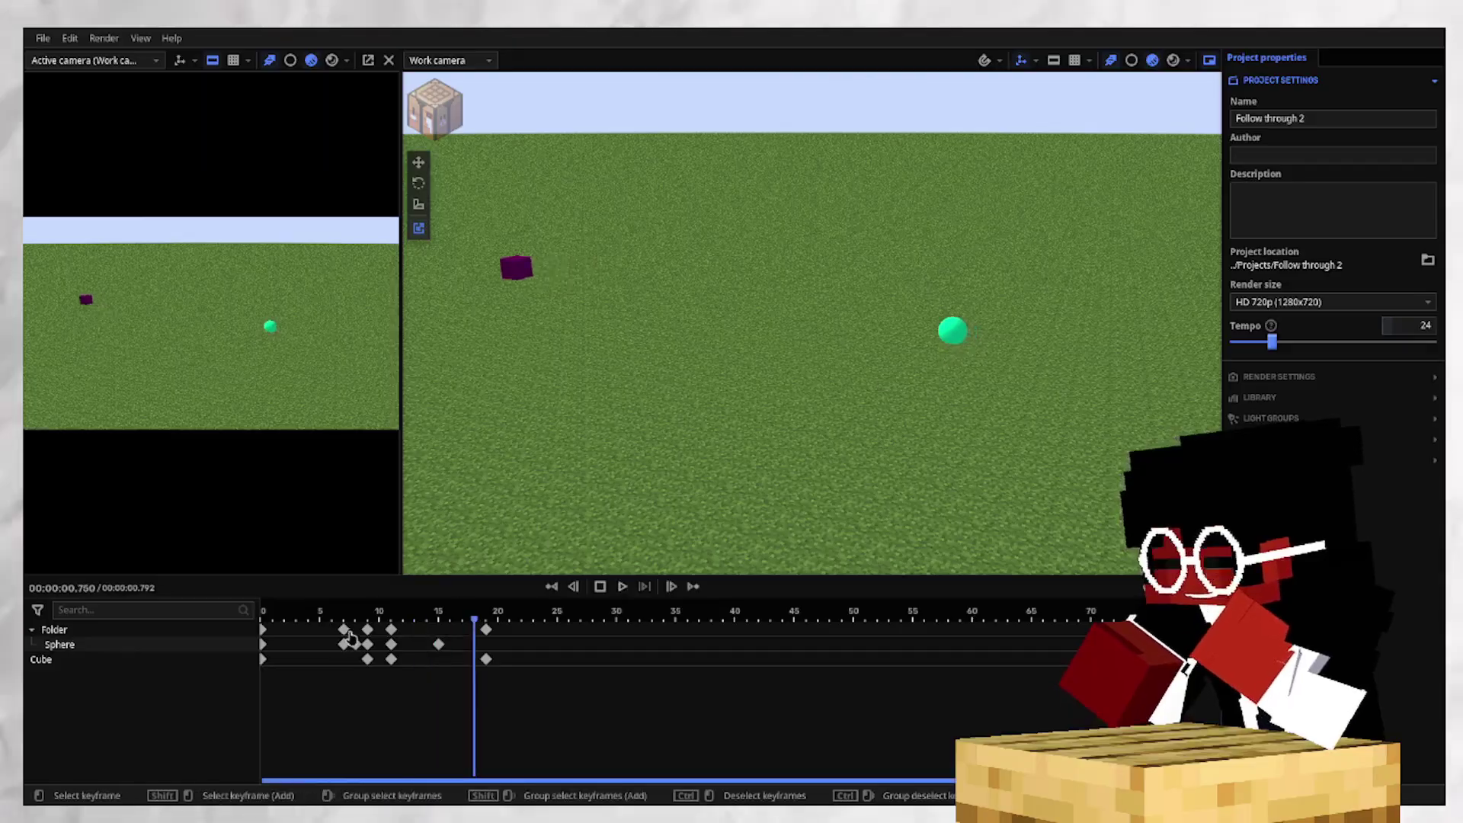